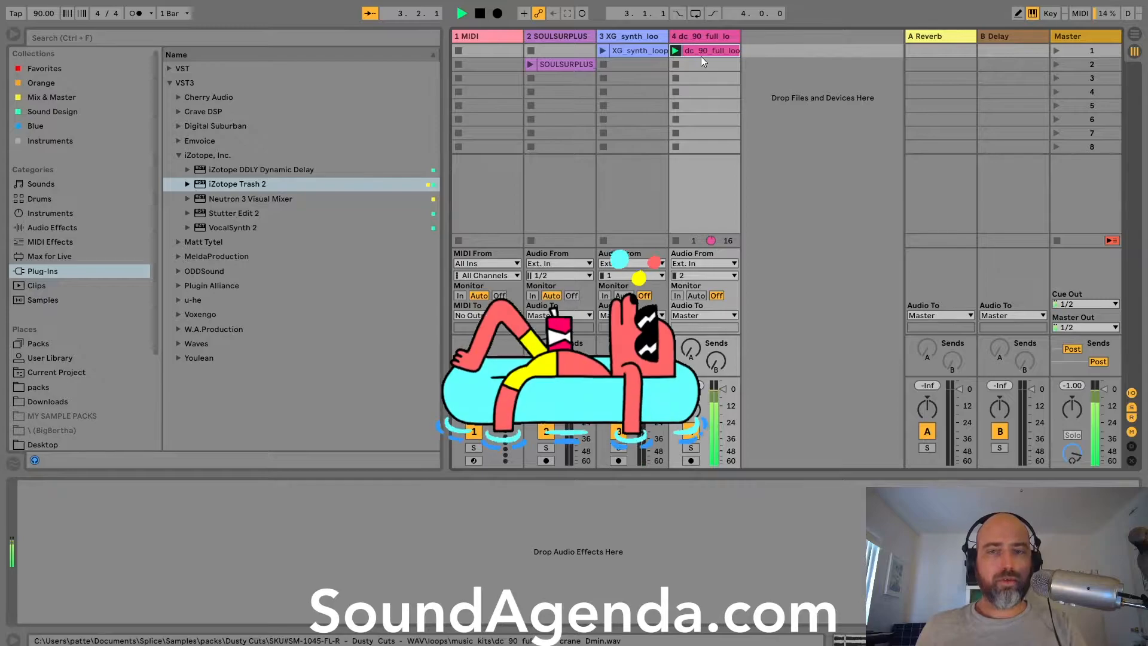
Open the dc_90_full_loop clip's sample for viewing and stop playback.
double_click(701, 56)
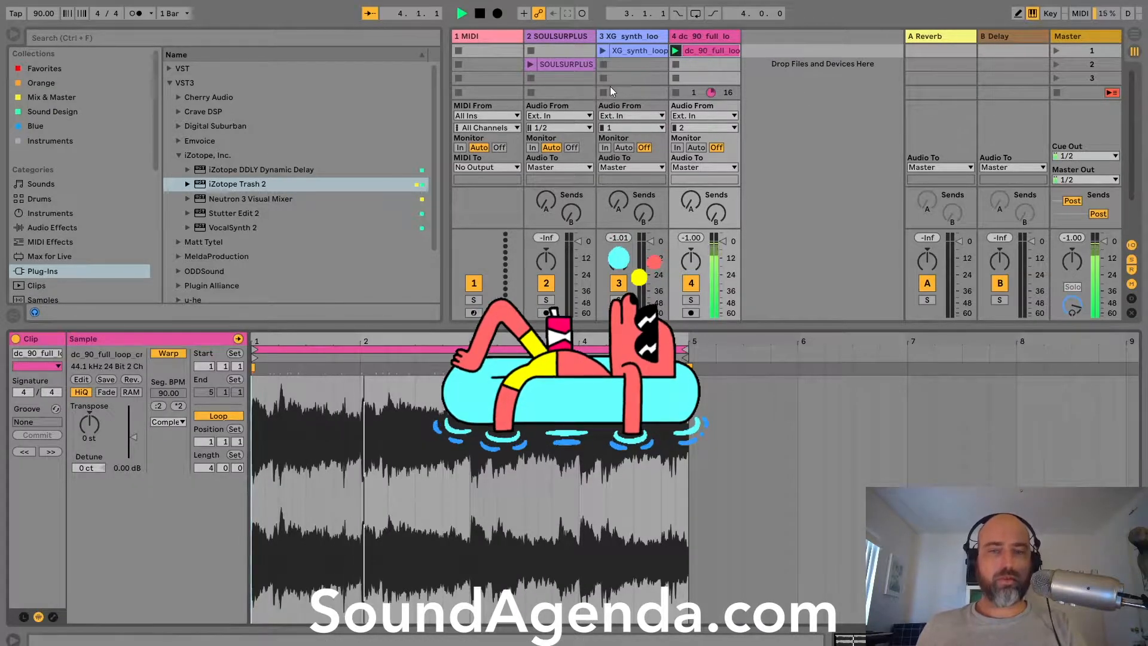
left_click(480, 13)
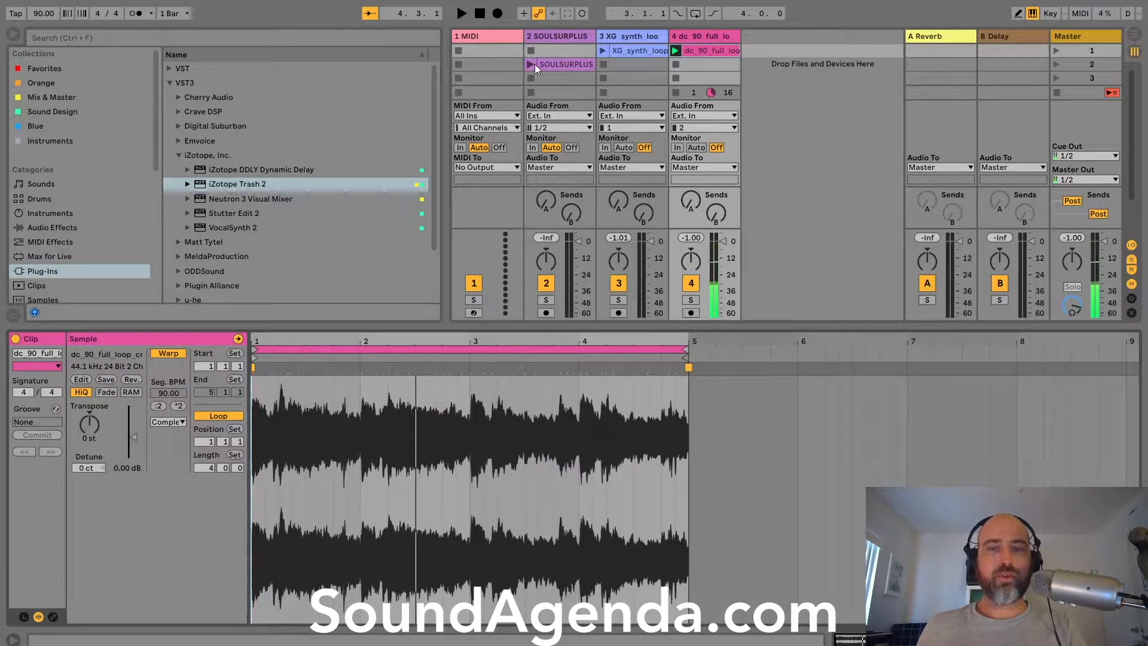
left_click(678, 79)
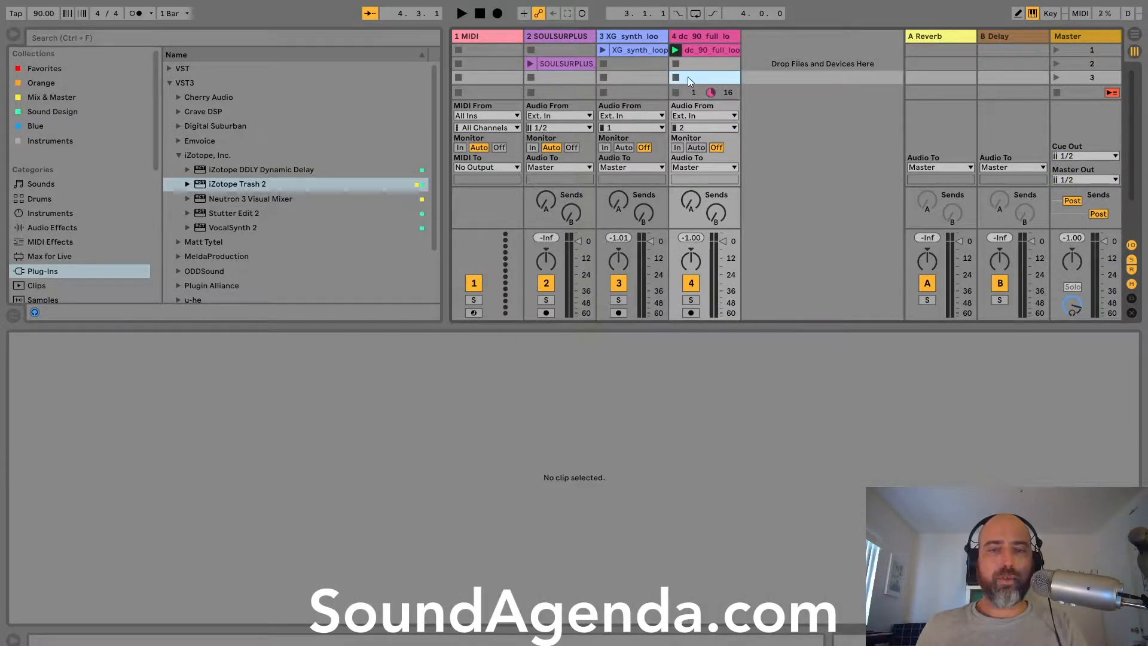
Launch the SOULSURPLUS percussion clip and layer the dc_90_full_loop and XG_synth_loop clips over it.
left_click(529, 64)
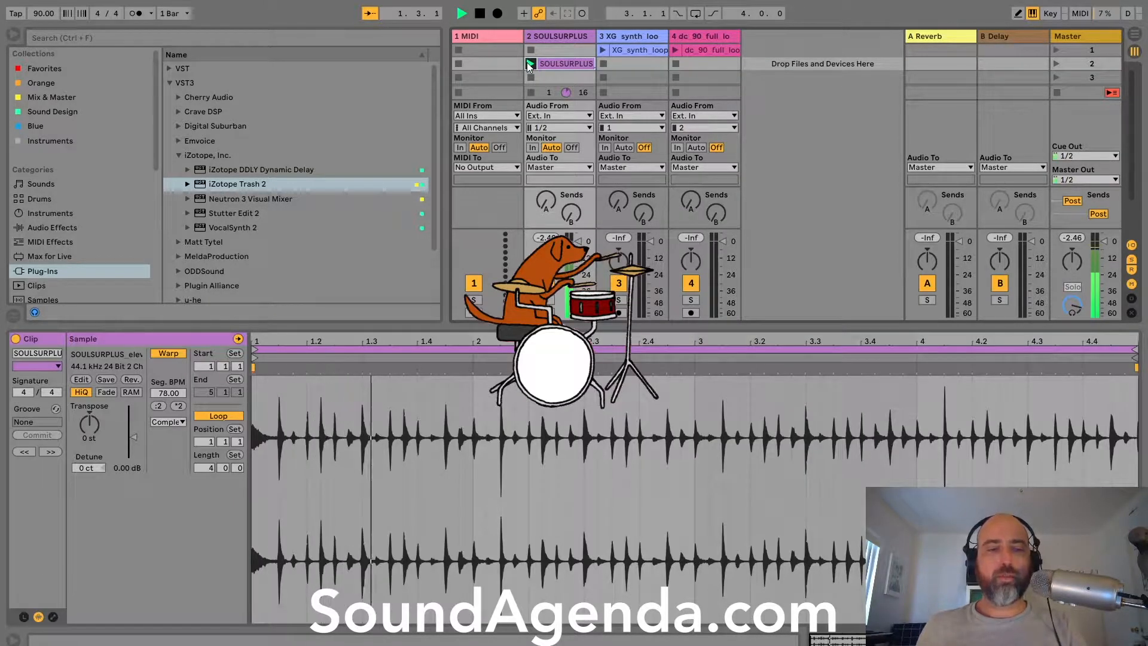
left_click(694, 48)
left_click(676, 52)
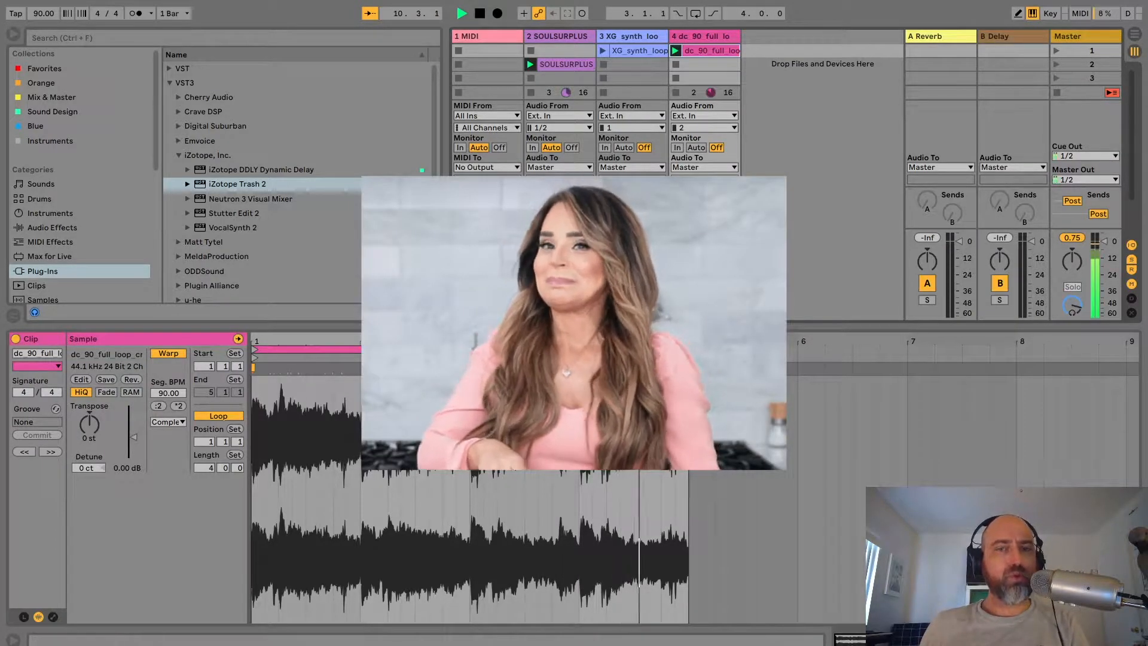
left_click(603, 50)
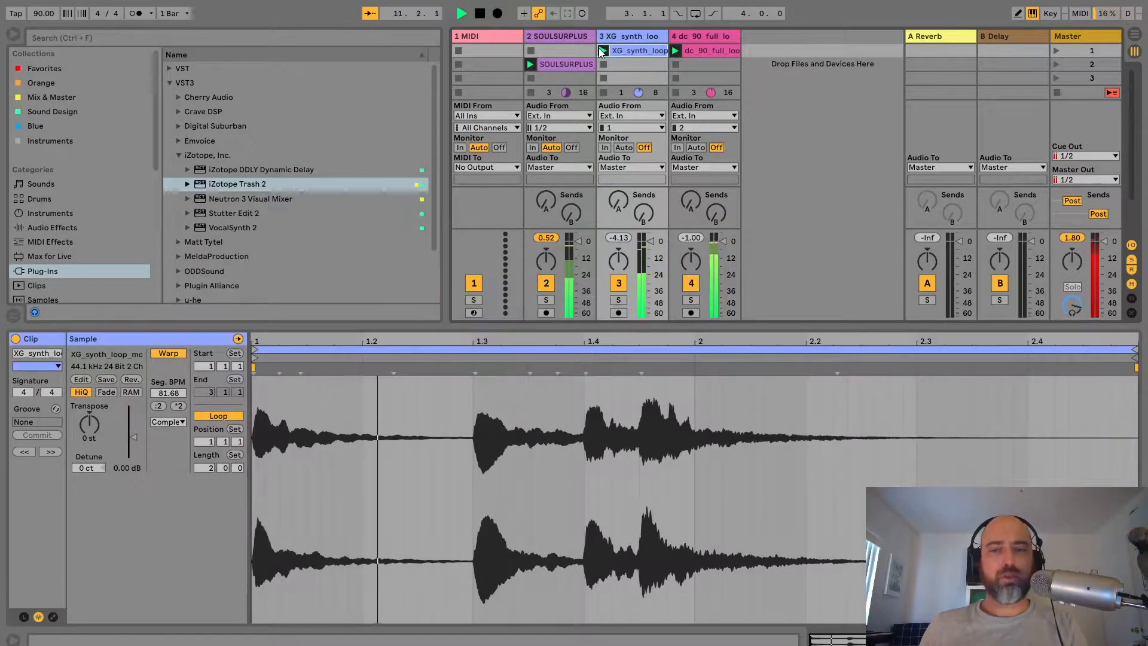
Add an Auto Filter to the dc_90_full_loop track and lower its cutoff to about 2.2 kHz with 61% resonance.
left_click(50, 227)
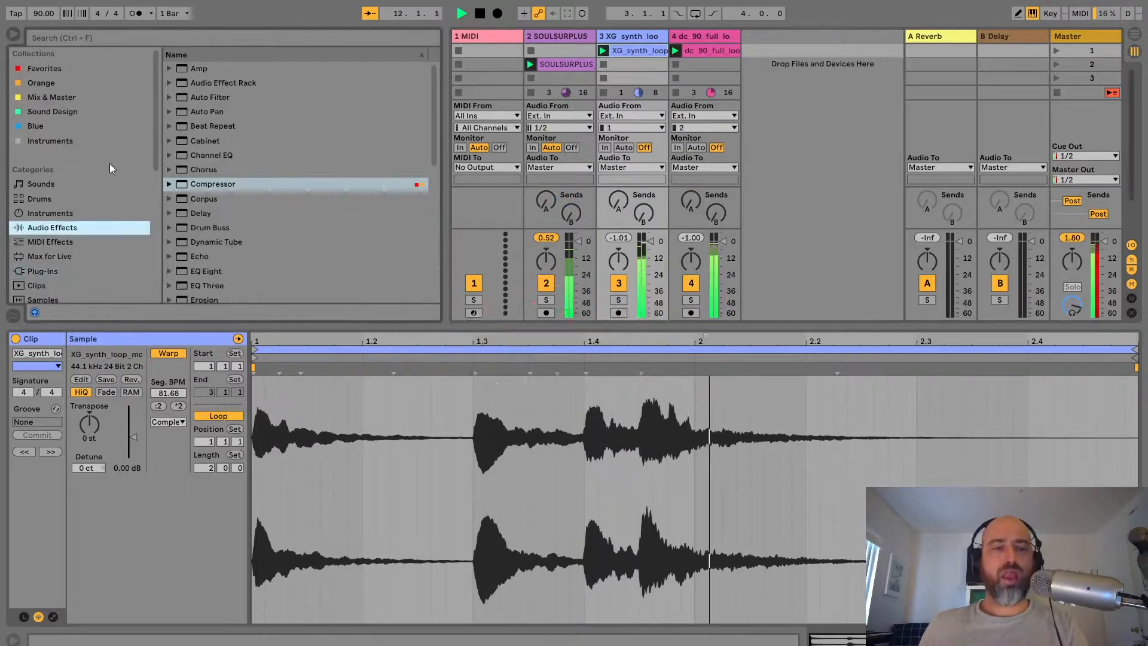
left_click(193, 98)
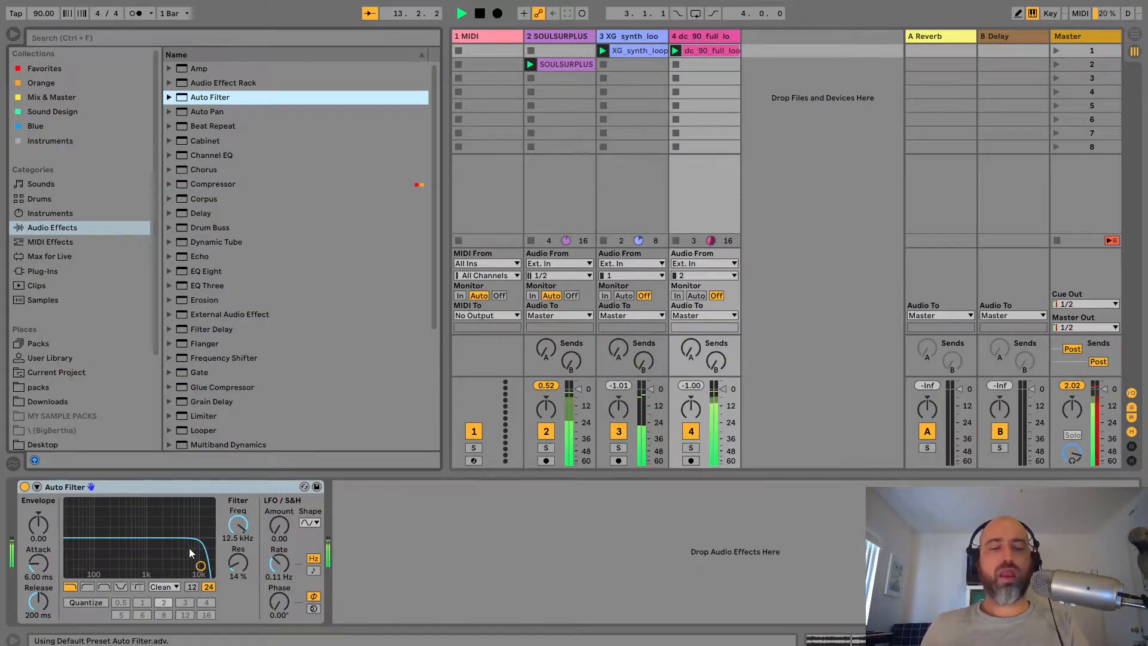
left_click_drag(201, 565, 164, 538)
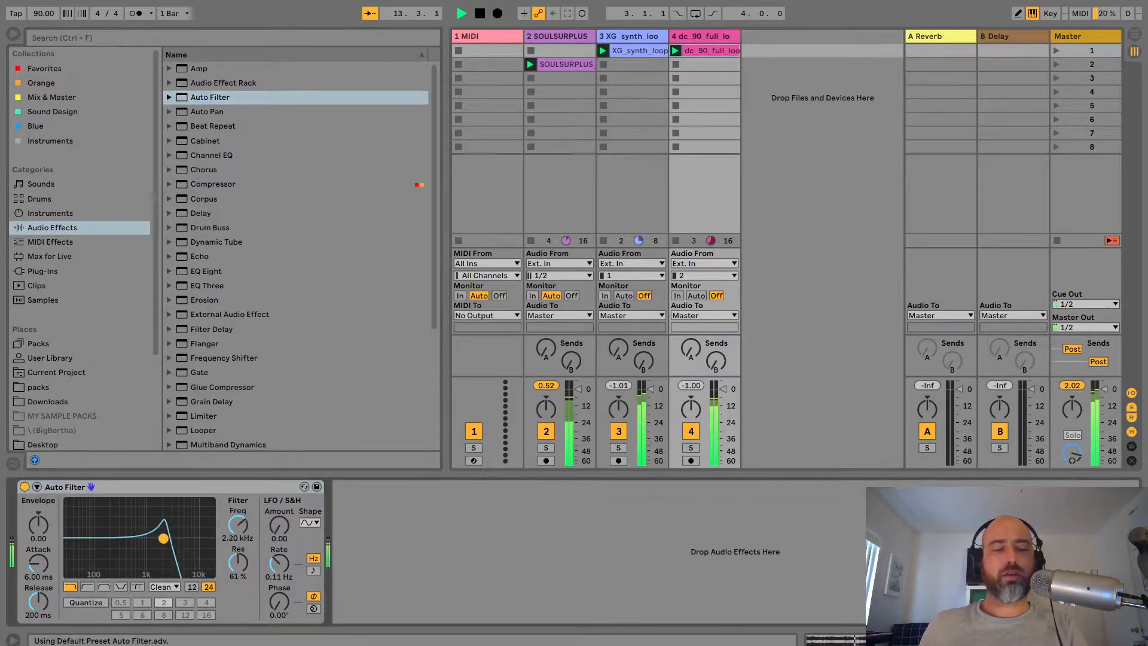
Raise the dc_90_full_loop track's Reverb and Delay sends and sweep its Auto Filter, ending at 15.5 kHz with 19% resonance.
left_click_drag(716, 366, 717, 363)
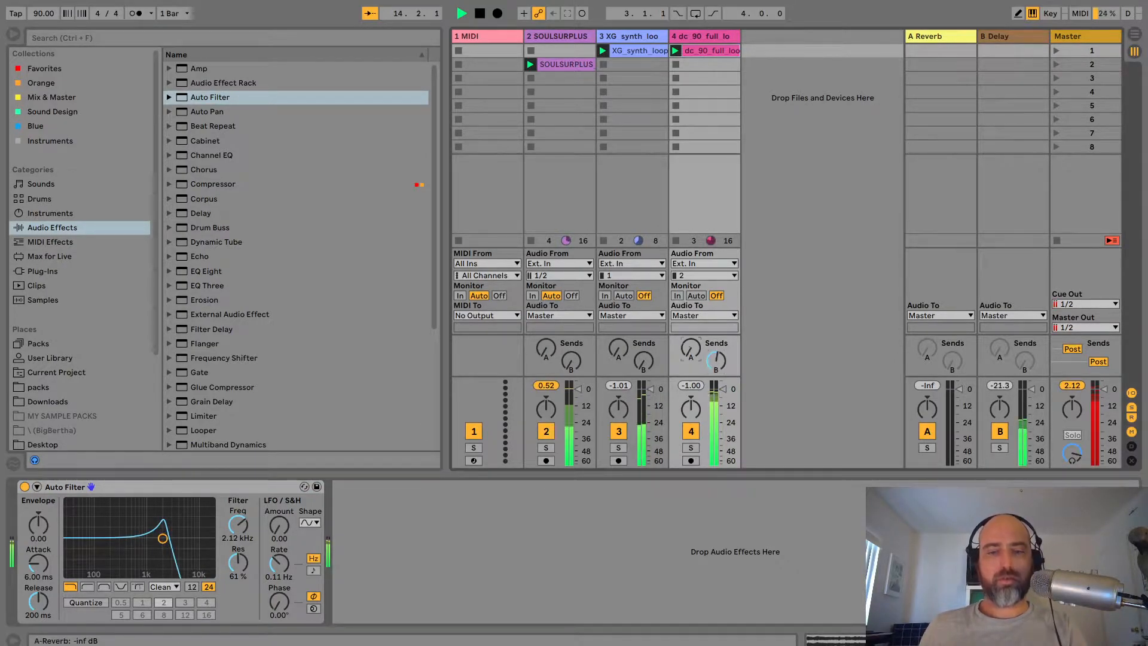
left_click_drag(158, 540, 131, 525)
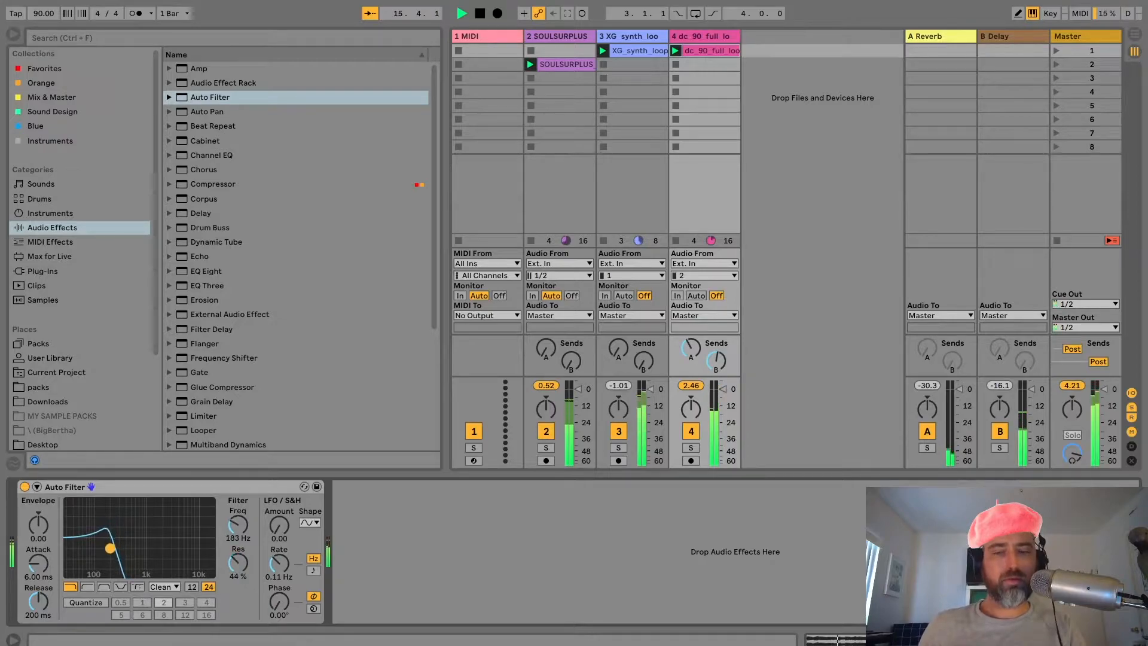
left_click_drag(119, 549, 107, 561)
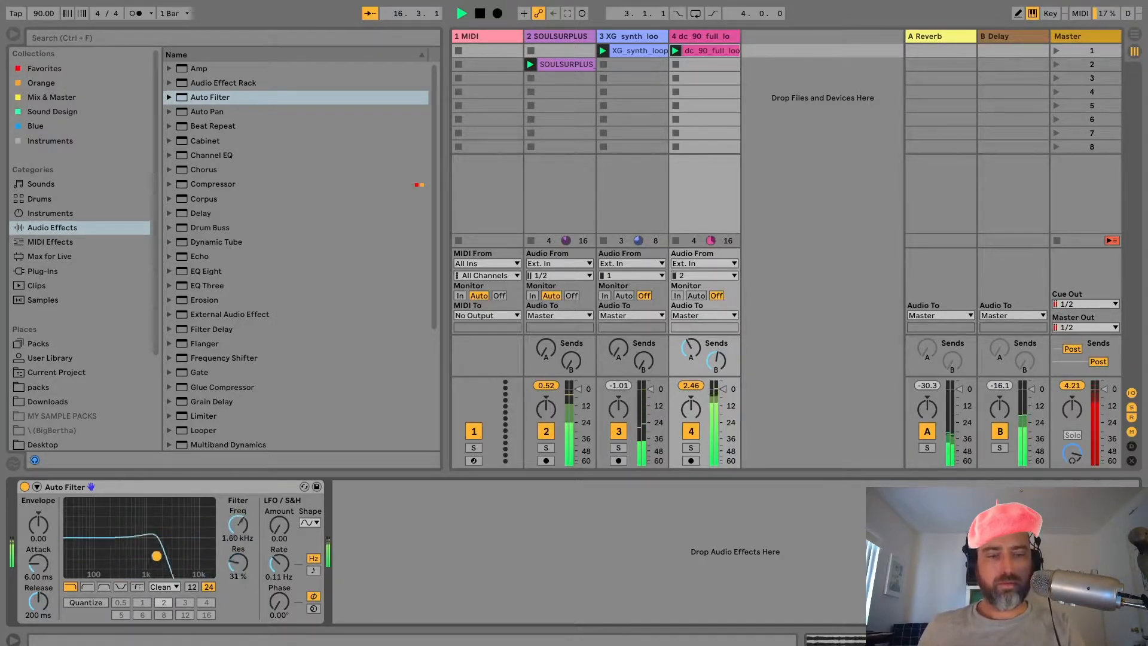
left_click_drag(209, 563, 205, 563)
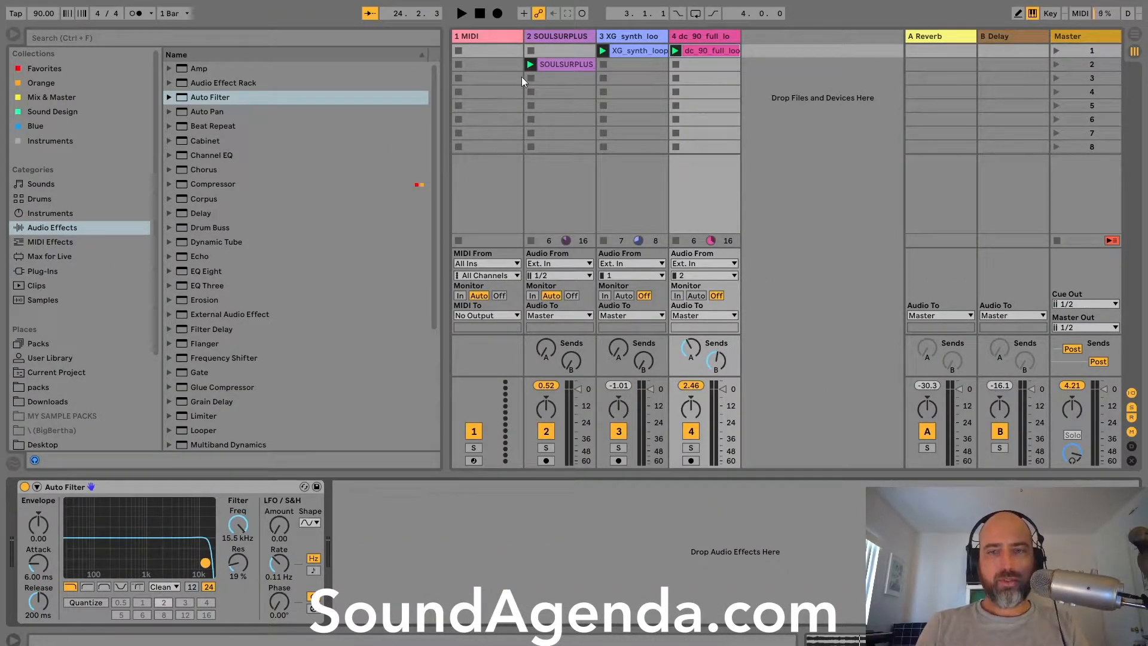
Stop the playing clips, paste the RT_Jazz_Drums loop into the SOULSURPLUS track's fourth slot, and play it with its sample open.
left_click(602, 78)
left_click(675, 77)
left_click(507, 83)
left_click(543, 95)
key("ctrl+v")
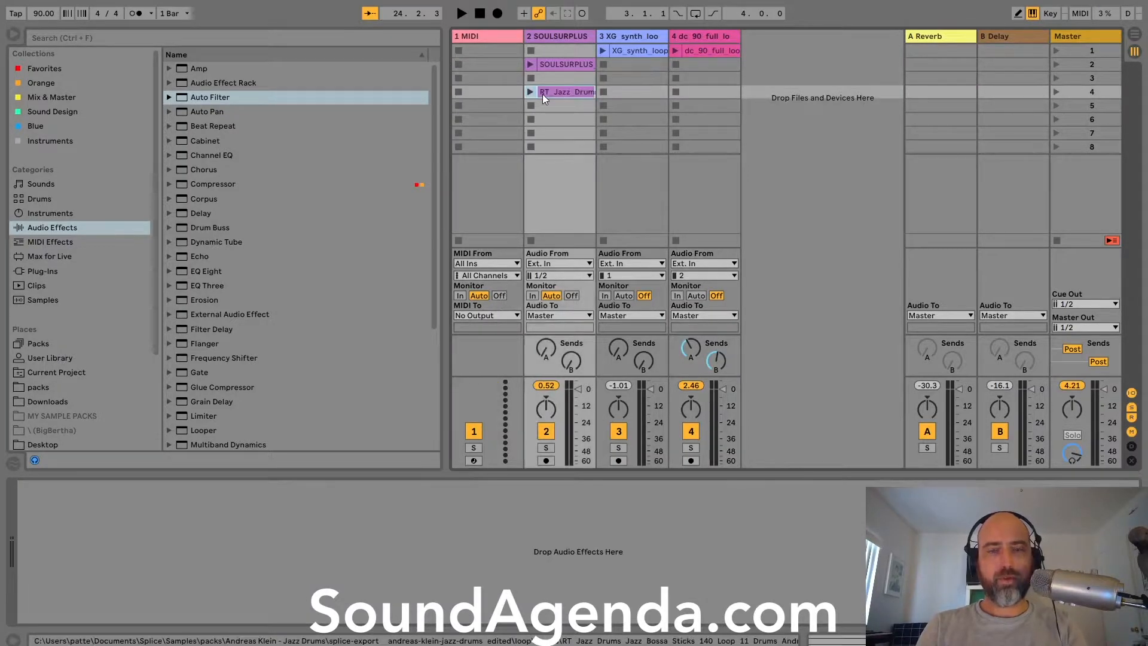
key("Return")
double_click(557, 92)
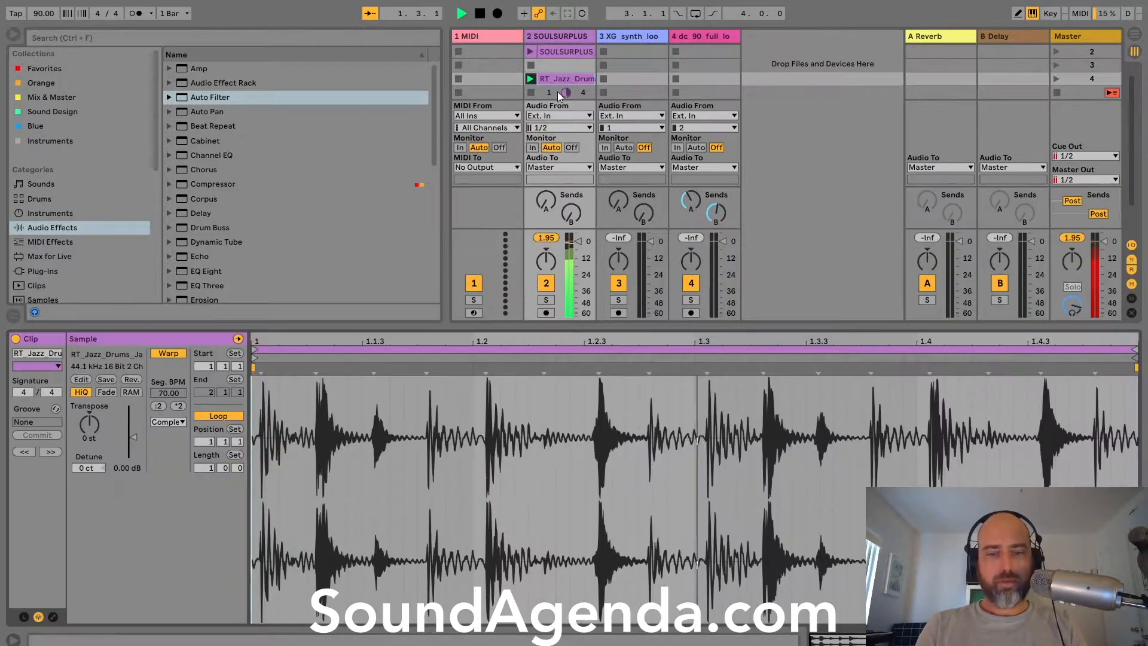
Load the RT_Jazz_Drums loop into a Simpler in Slice mode on a new MIDI track and move the sample start to the first hit.
left_click(68, 211)
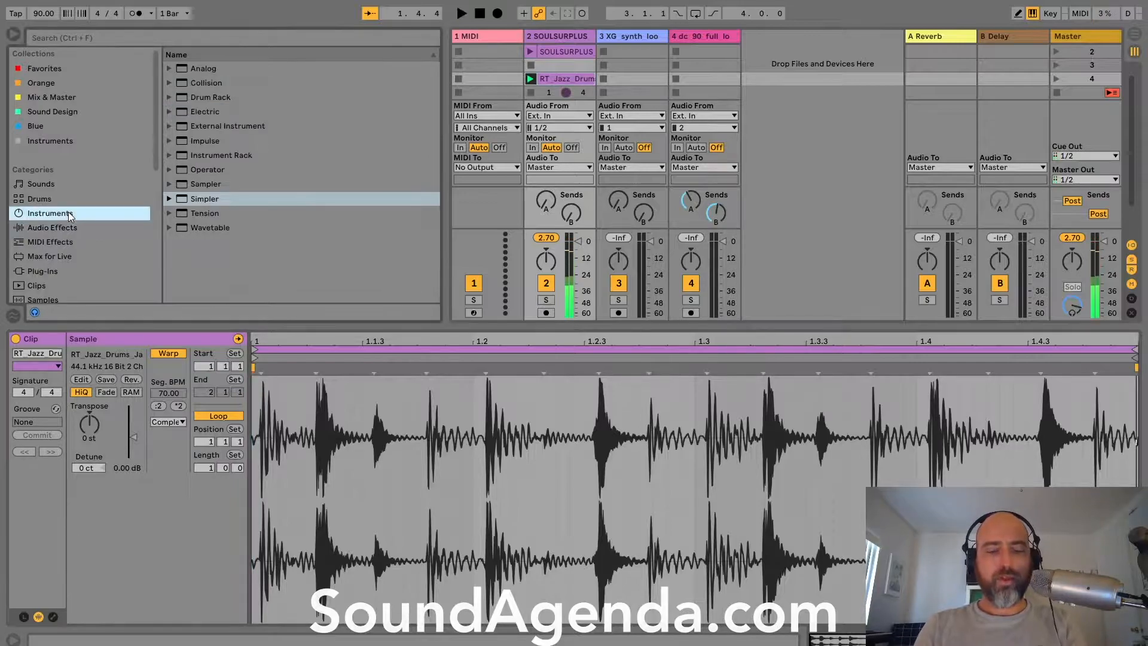
key("ctrl+shift+t")
left_click(199, 200)
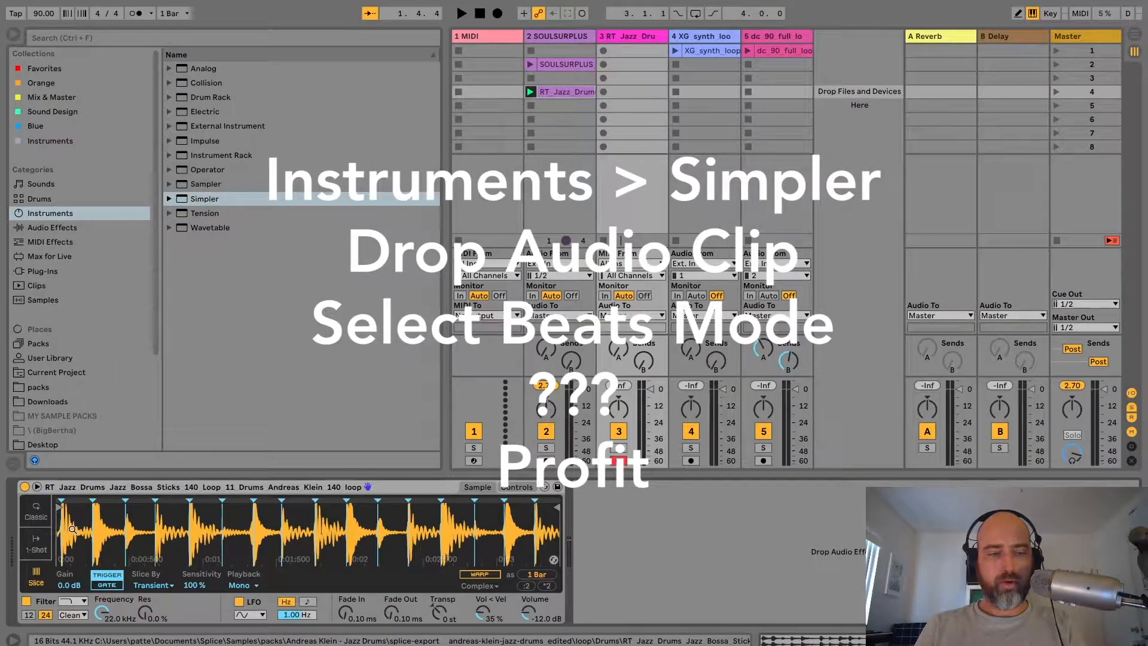
left_click_drag(72, 530, 149, 538)
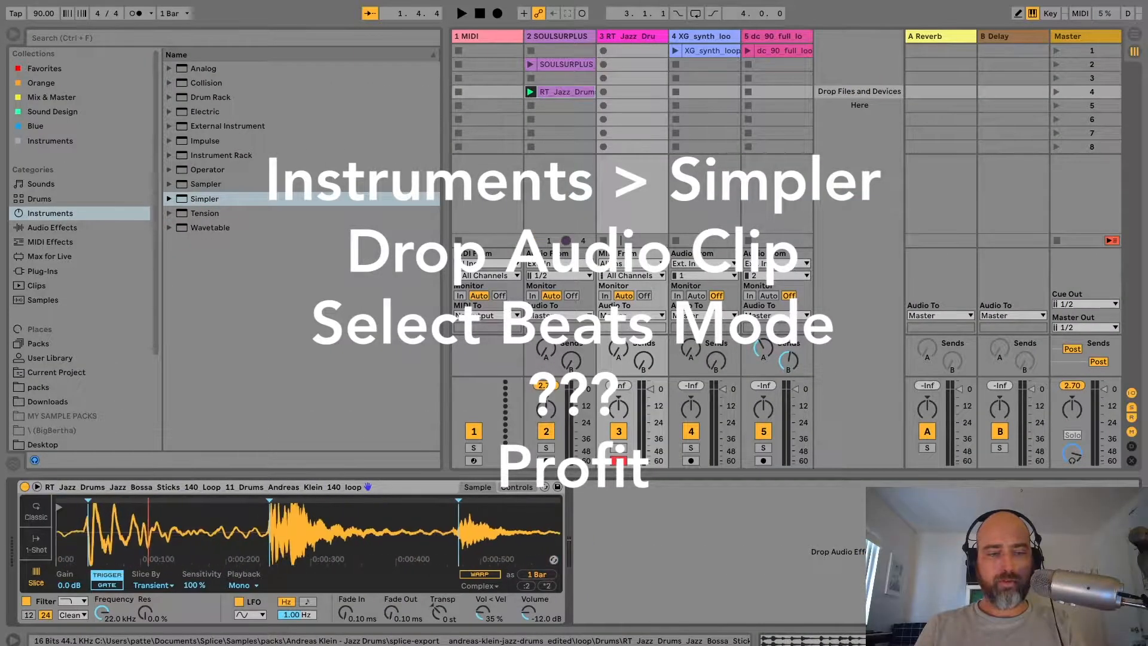
left_click_drag(65, 510, 84, 510)
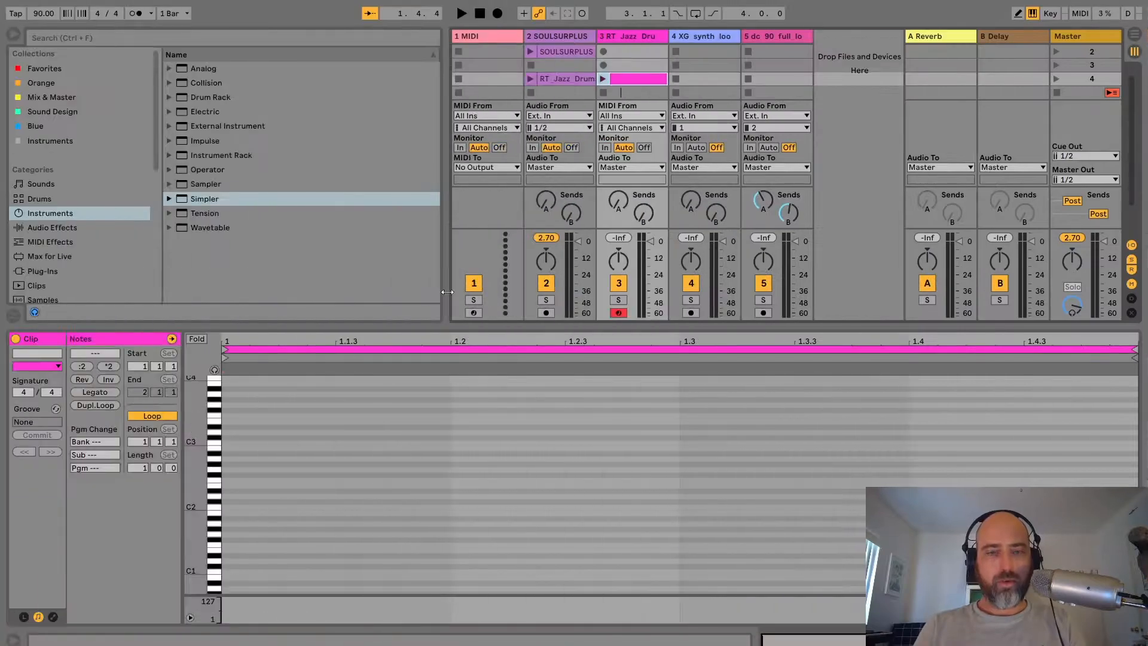
Place a C1 note at the start of the jazz drum track's one-bar MIDI clip, play the clip, and lengthen the note to an eighth.
double_click(249, 571)
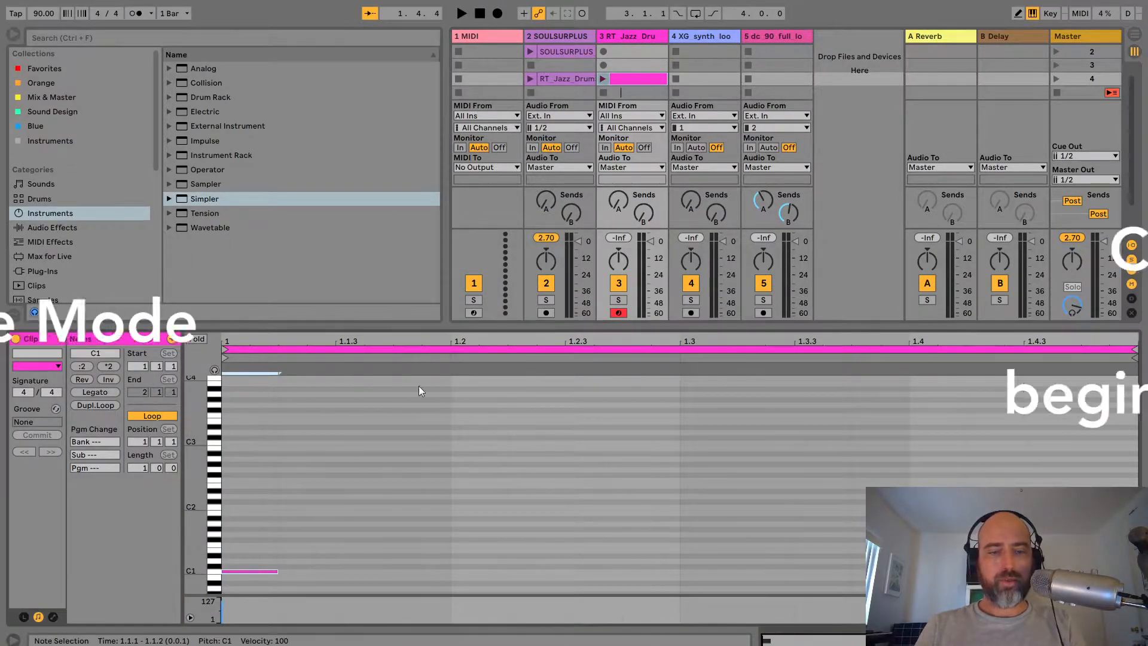
left_click(604, 81)
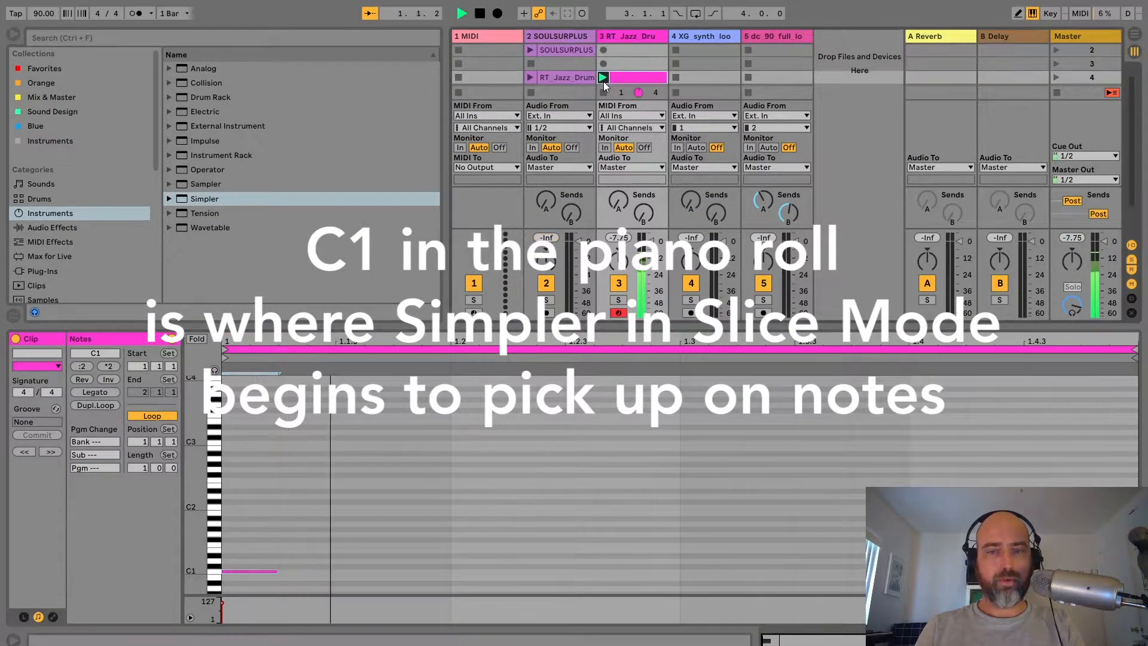
key("shift+Right")
left_click(270, 571)
key("shift+Right")
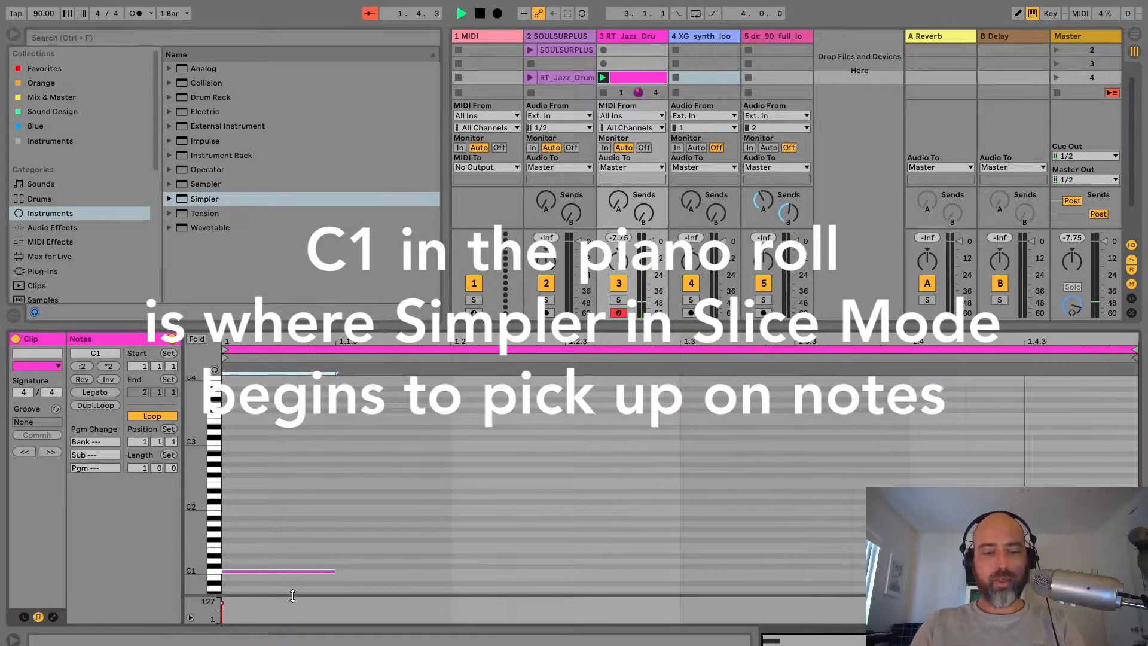
Duplicate the C1 note, raise the copy to C#1, and shift it further along the bar.
key("ctrl+d")
key("Up")
key("Right")
key("Right")
key("Right")
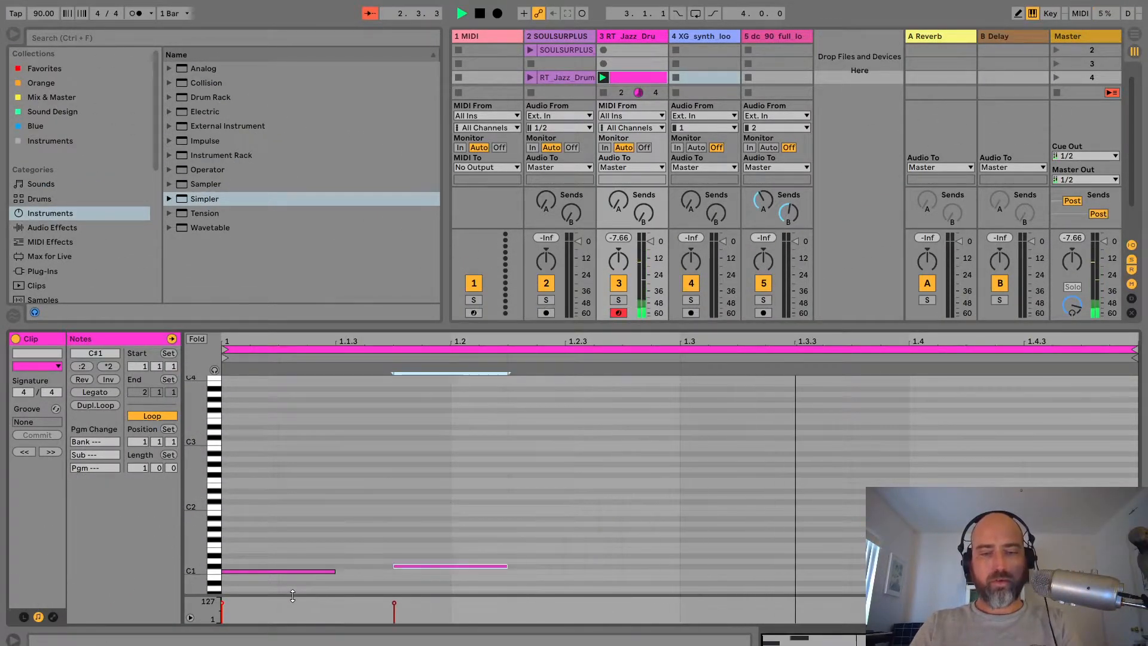
key("Left")
Duplicate the second note and move the new copy toward the end of the bar.
key("ctrl+d")
key("Right")
key("Right")
key("Right")
key("Right")
key("Right")
key("Right")
key("Right")
key("Left")
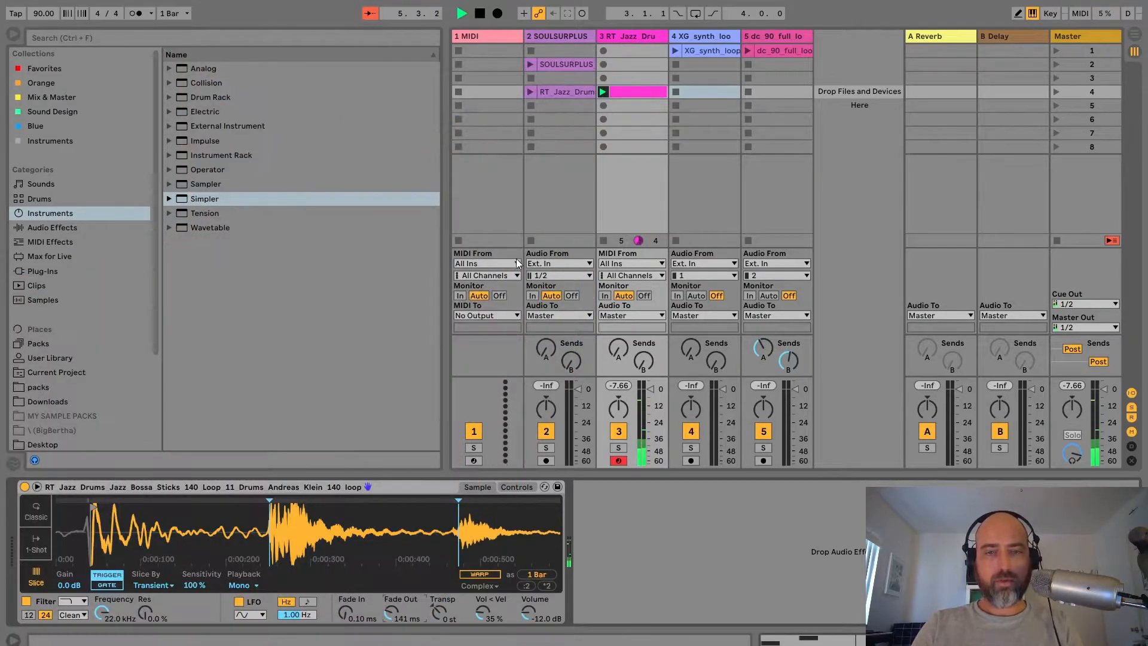
Delete the RT_Jazz_Drums audio clip from the SOULSURPLUS track and launch the SOULSURPLUS clip alongside the MIDI clip.
key("Delete")
left_click(562, 60)
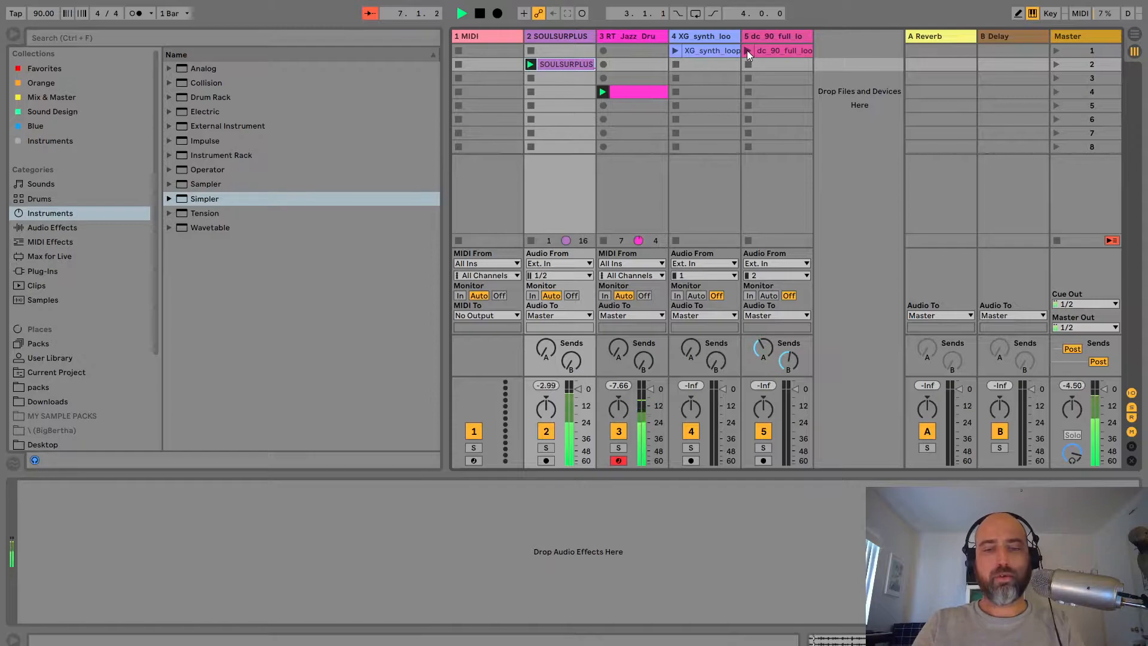
Add a Compressor after the Simpler on the jazz drum track with its threshold at -11.2 dB.
left_click(71, 239)
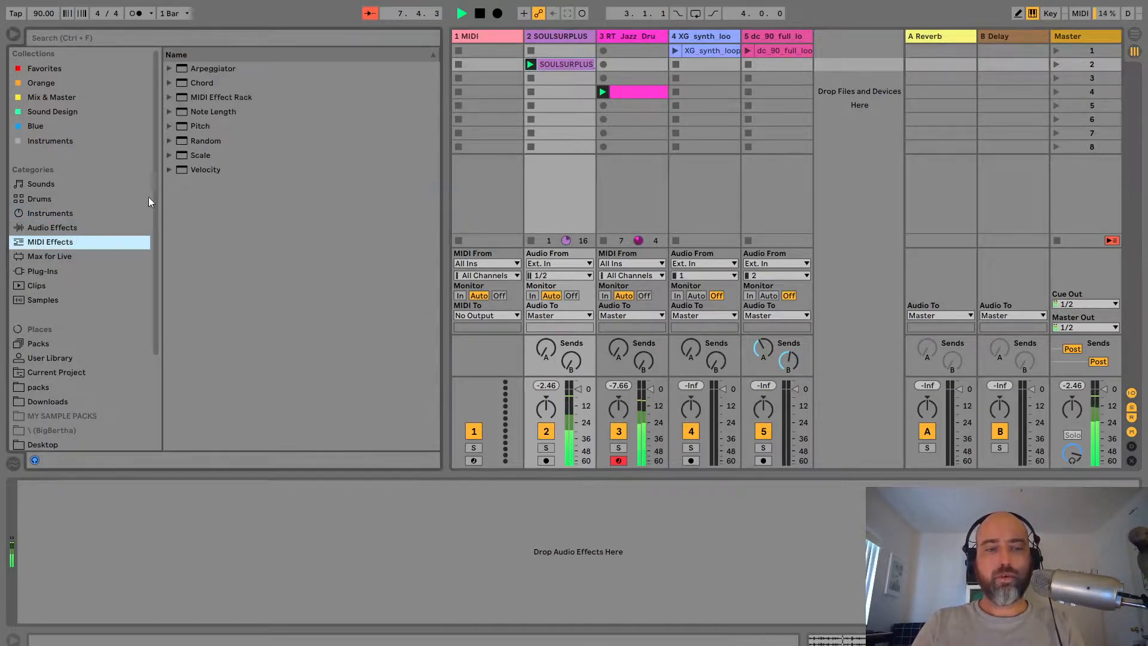
left_click(75, 227)
left_click(206, 184)
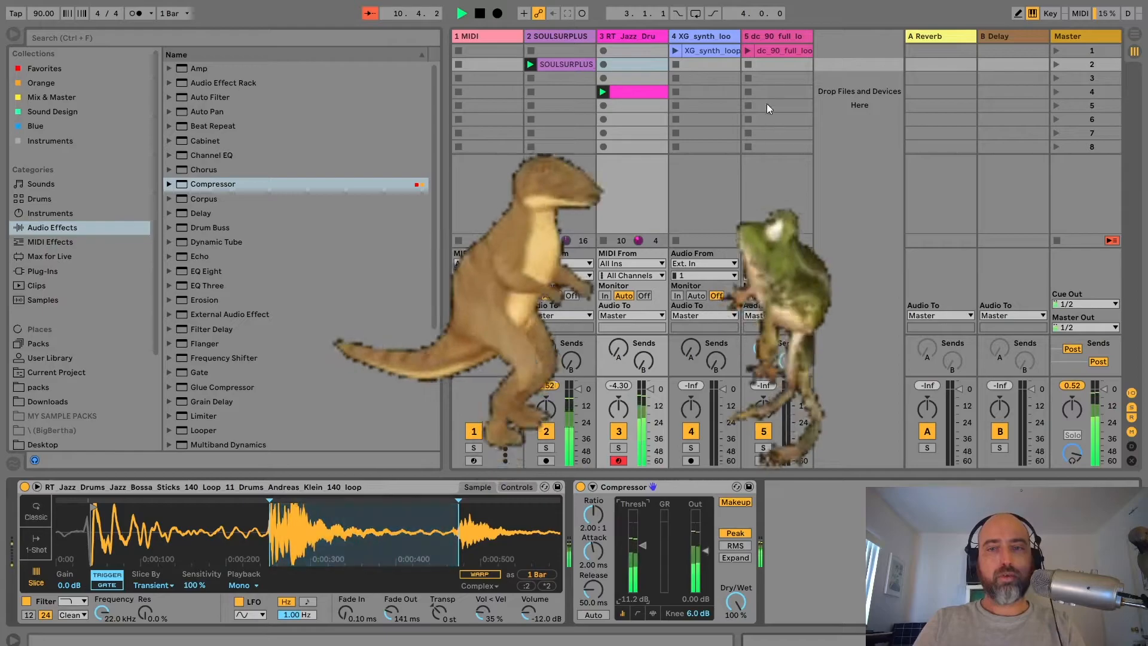
Launch the dc_90_full_loop clip and sweep its Auto Filter cutoff and resonance, ending at 19.9 kHz with 45% resonance.
left_click(745, 50)
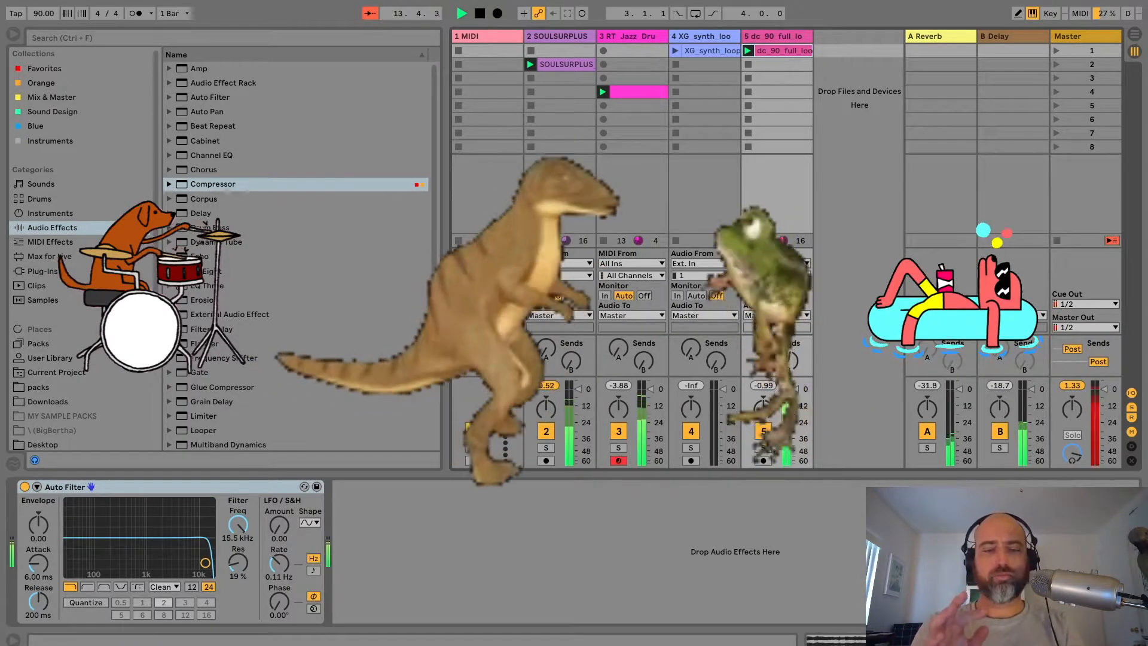
left_click(478, 612)
left_click_drag(205, 562, 117, 568)
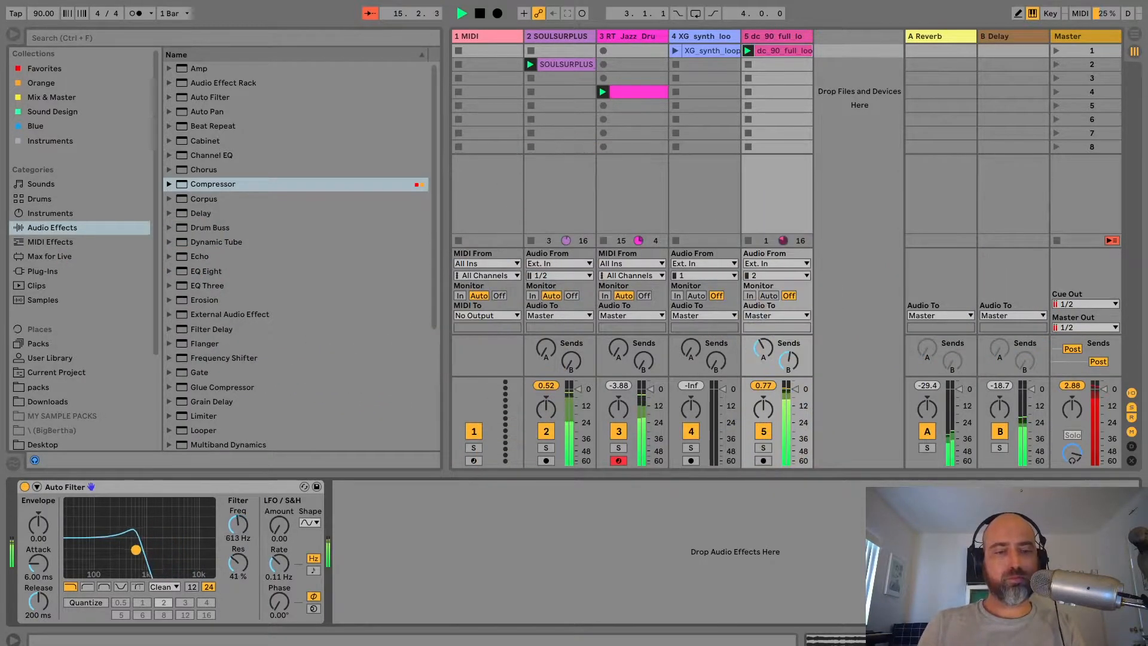
left_click_drag(844, 568, 939, 578)
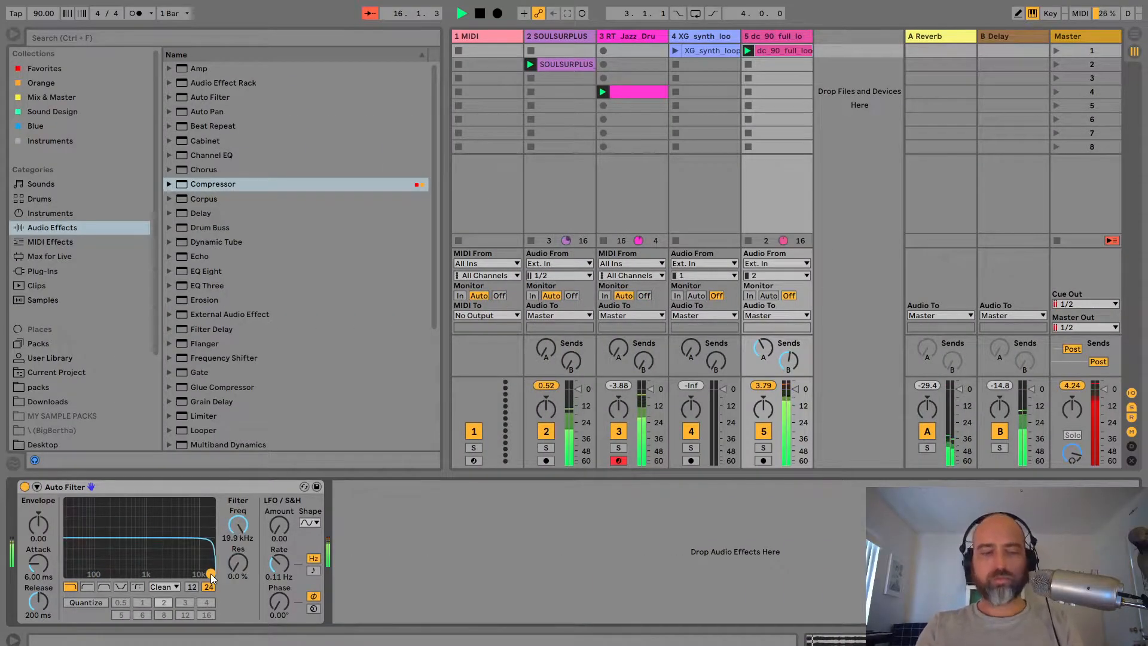
mouse_move(210, 573)
left_mouse_down()
mouse_move(70, 520)
mouse_move(211, 576)
left_mouse_up()
left_click_drag(138, 545, 72, 506)
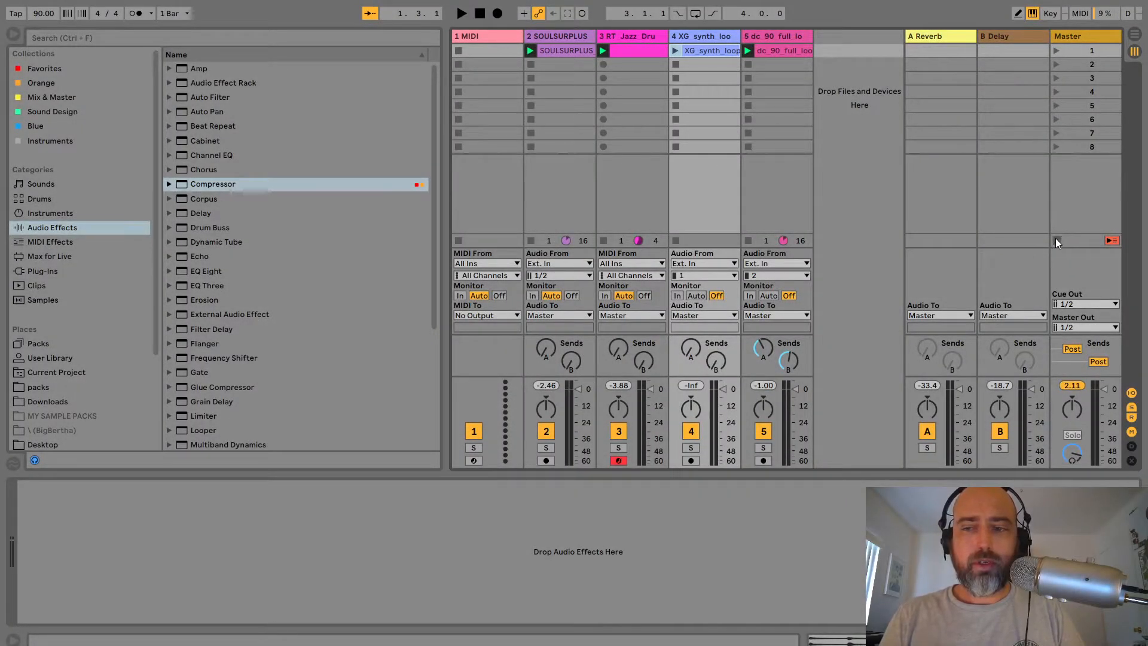
Look at the empty Arrangement View and return to the Session View.
left_click(561, 51)
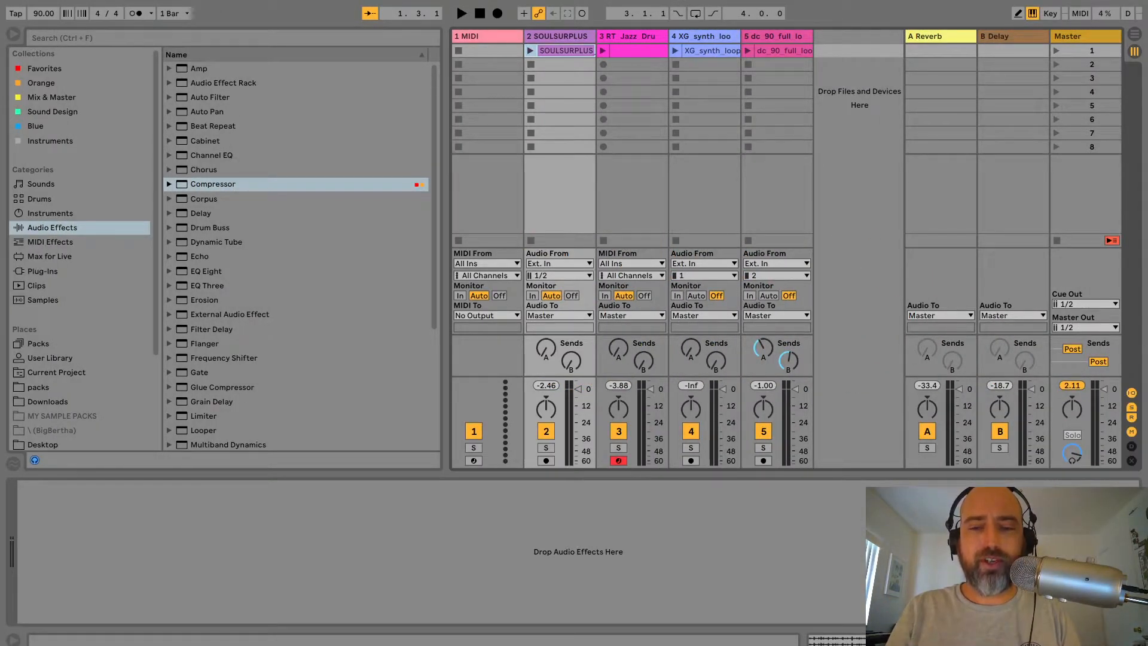
key("Tab")
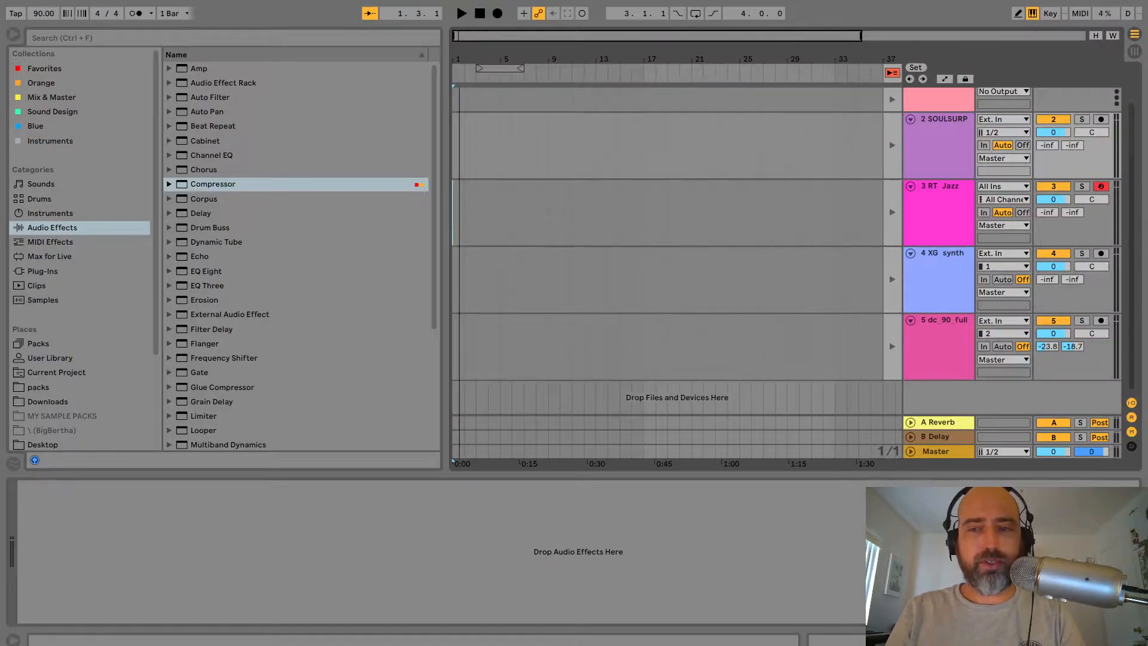
key("Tab")
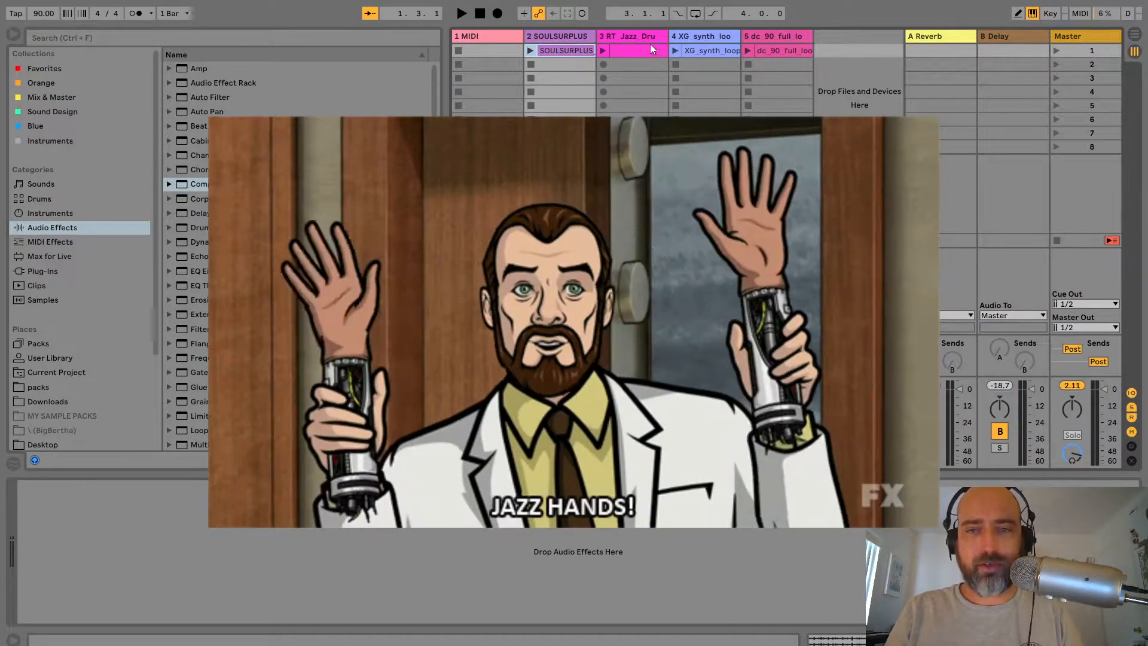
Duplicate the four clips of scene 1 into scenes 2 and 3.
left_click(769, 50)
left_click(569, 44, "shift")
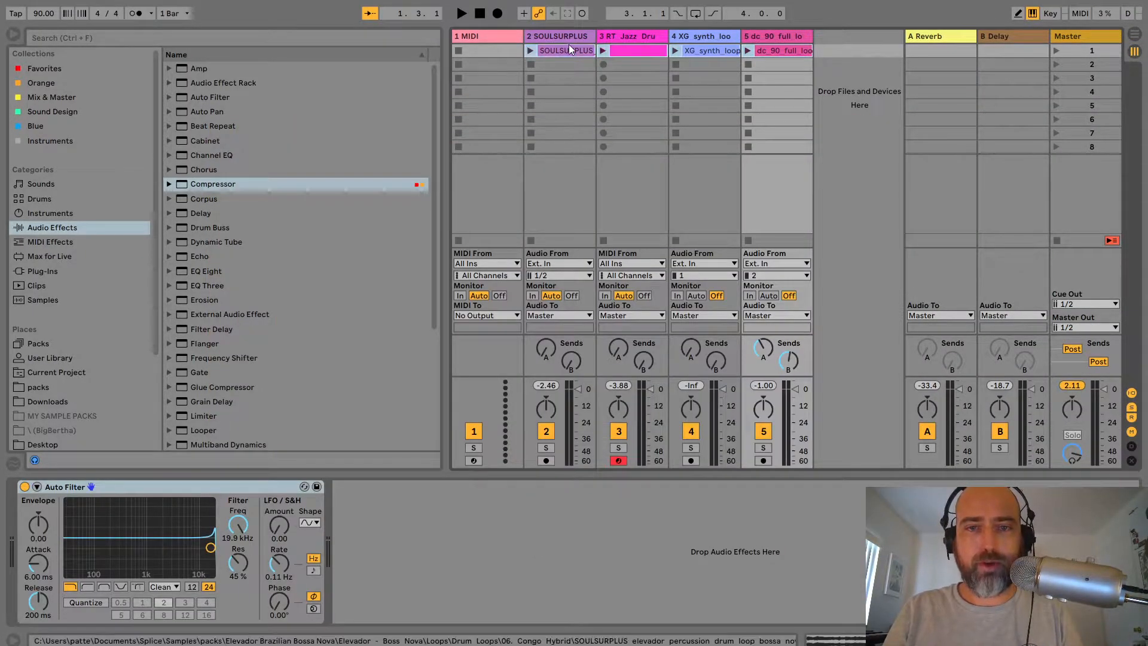
left_click_drag(569, 44, 565, 77)
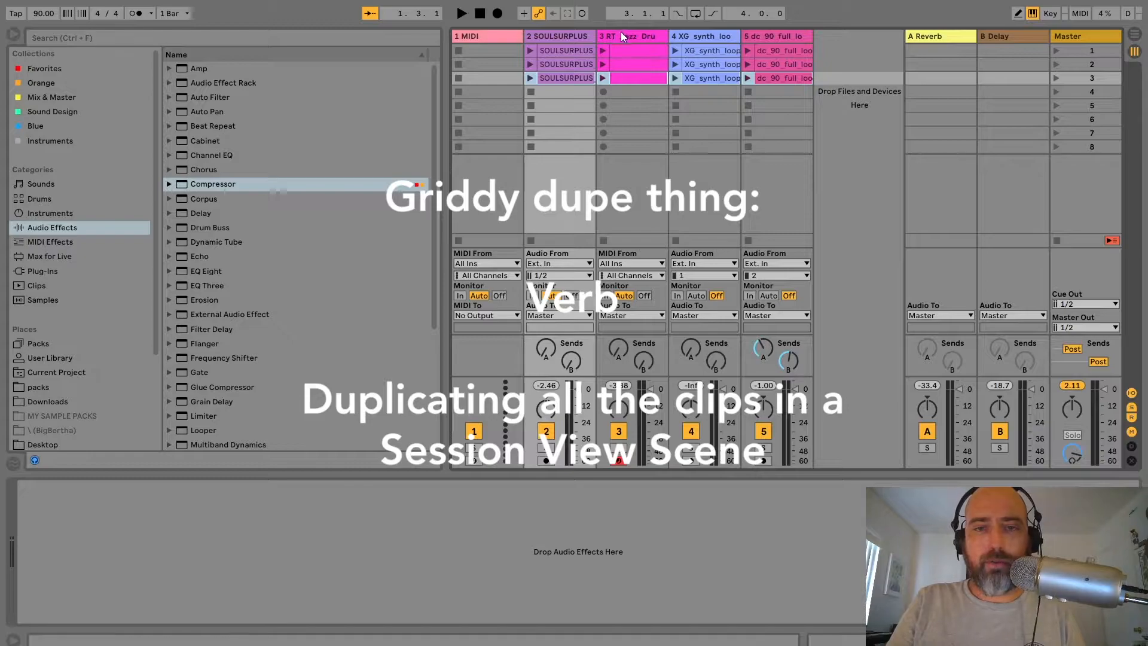
Delete the XG_synth_loop clip and the jazz drum MIDI clip from scene 1.
left_click(698, 45)
key("Delete")
left_click(657, 51)
key("Delete")
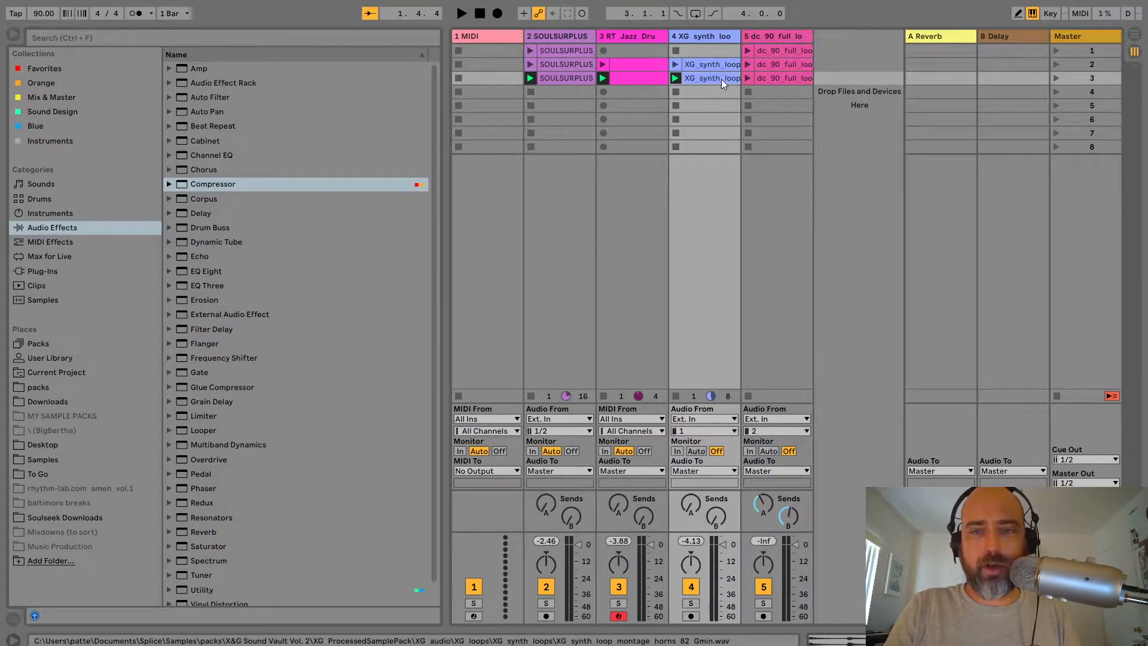
Delete the dc_90_full_loop clip from scene 3 and launch scene 3.
left_click(795, 78)
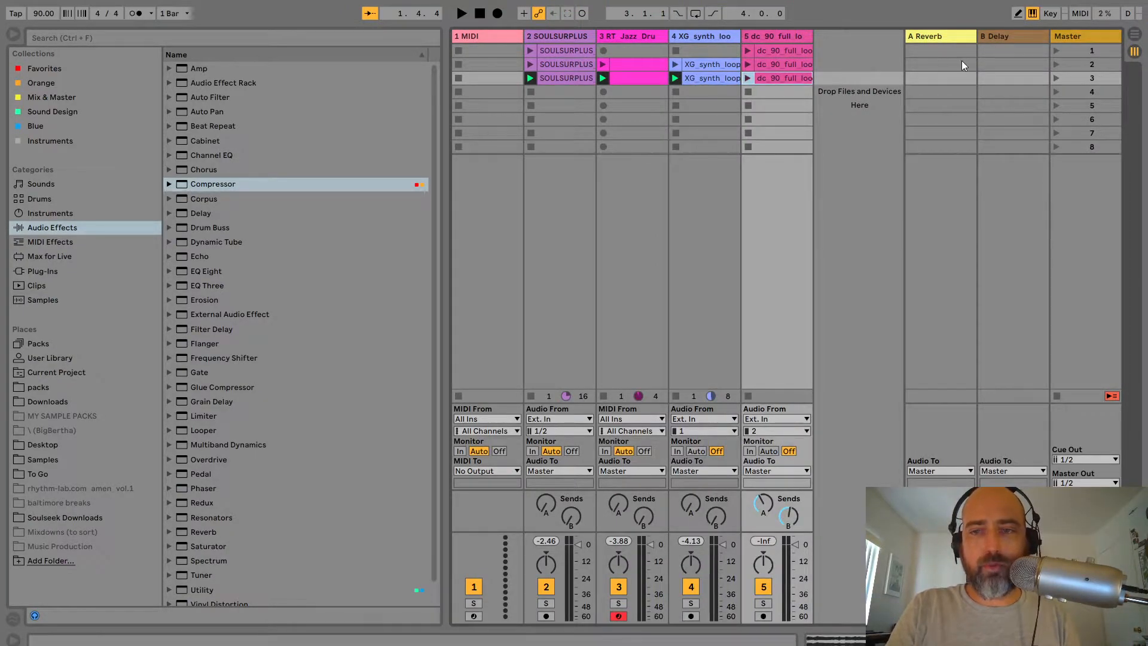
key("Delete")
left_click(1056, 79)
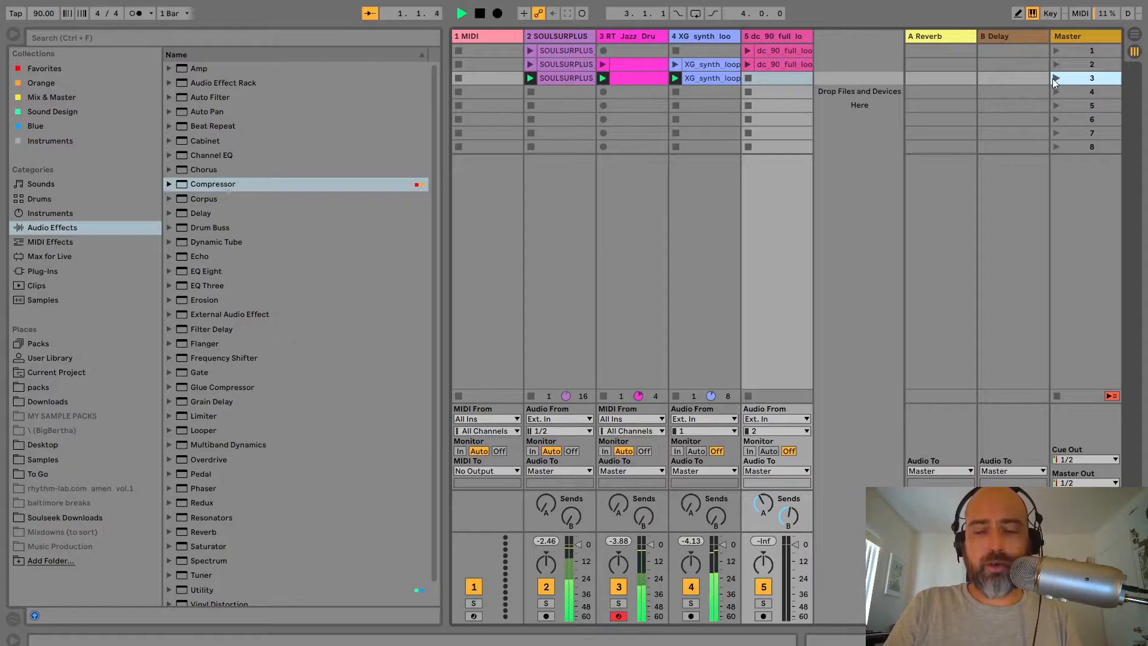
Add a Delay to the XG_synth_loop track and set its filter to 1.94 kHz with a width of 5.42.
double_click(701, 78)
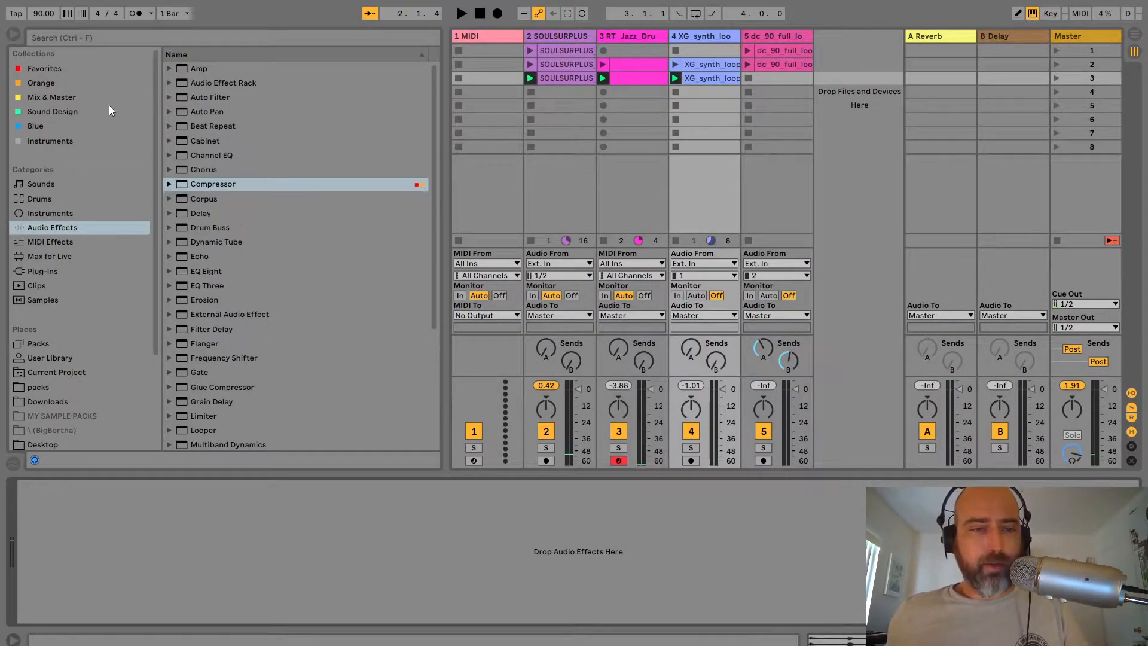
left_click(207, 214)
key("Return")
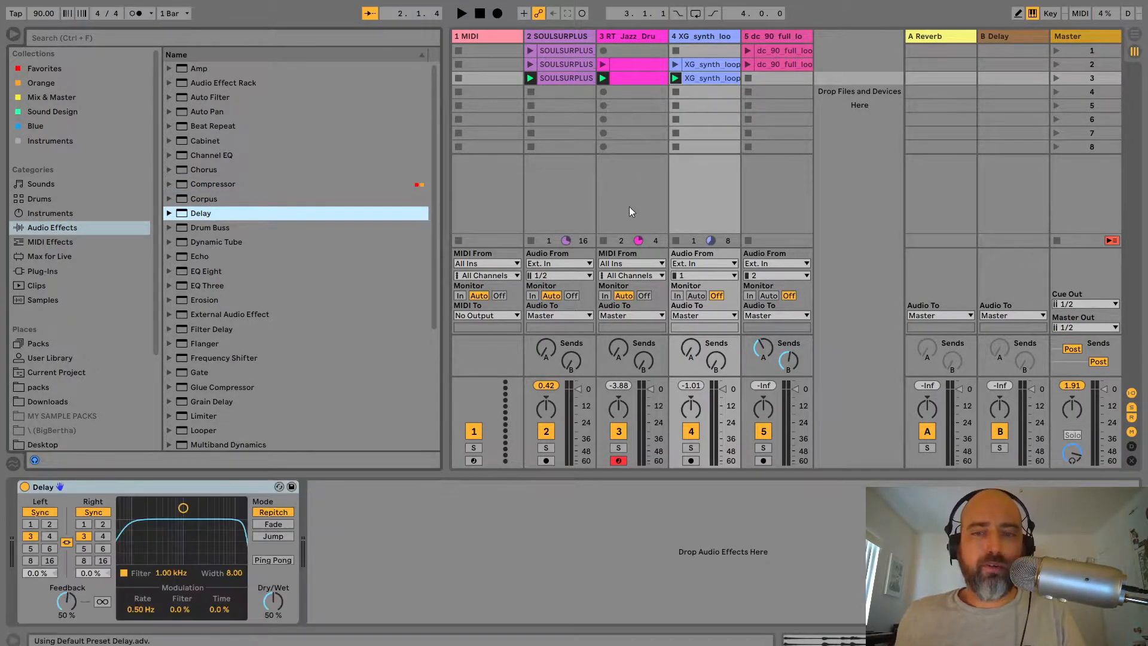
left_click_drag(216, 523, 230, 545)
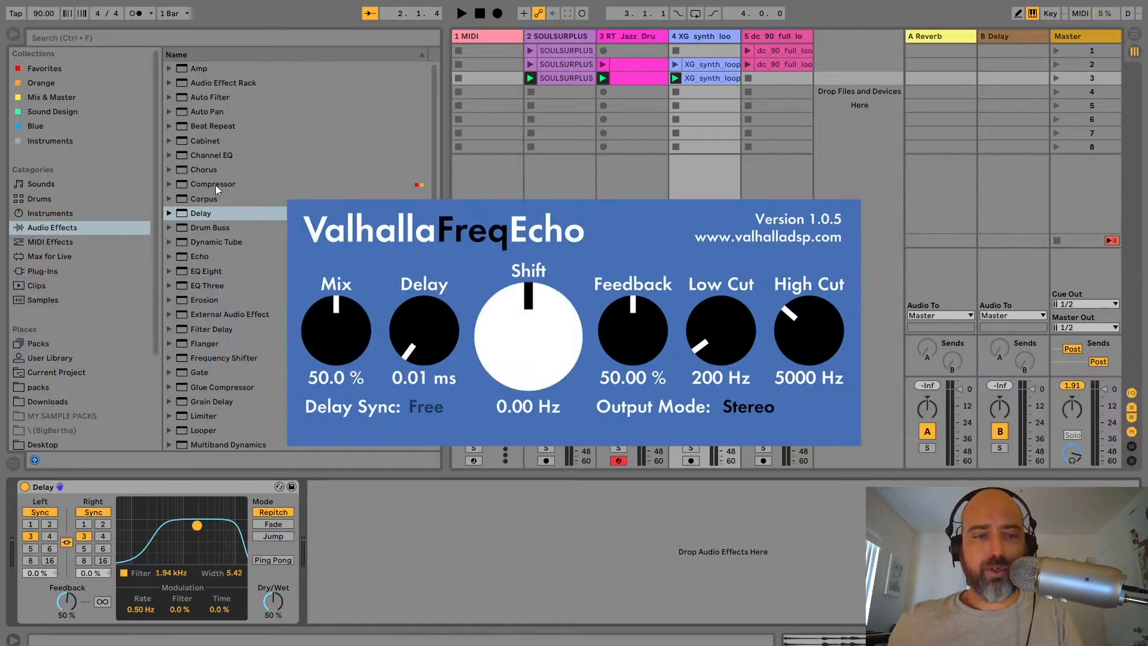
Add a Compressor after the Delay and lower its threshold to -12.0 dB during playback.
left_click(215, 185)
left_click_drag(416, 530, 390, 530)
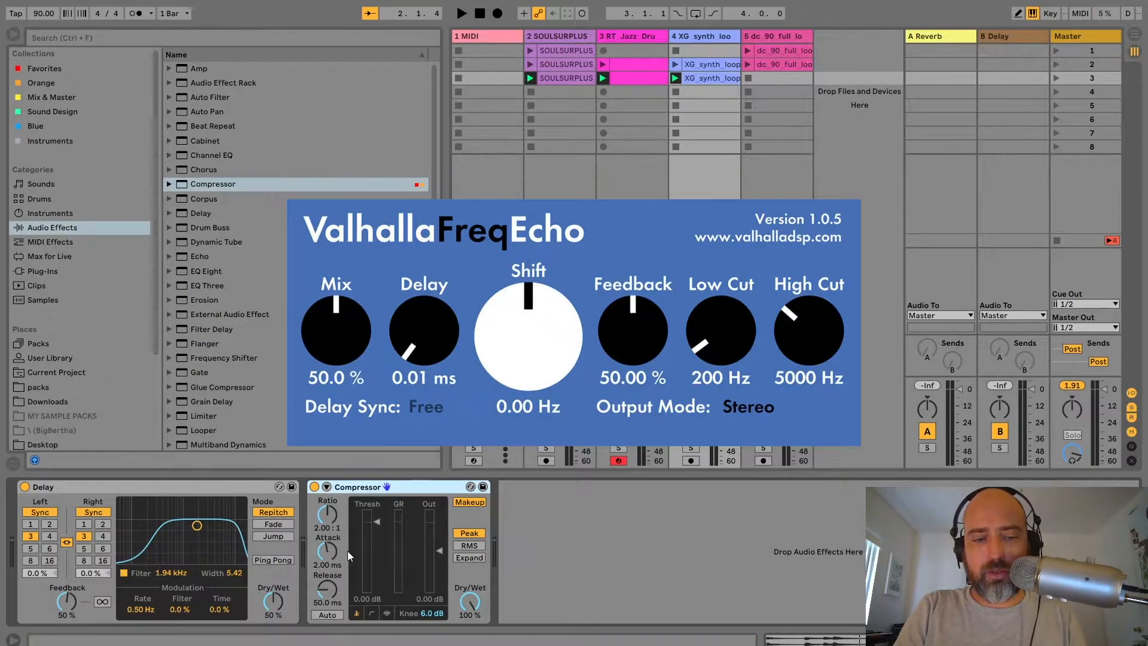
key("space")
left_click_drag(375, 521, 368, 546)
Set the Delay's filter to 4.33 kHz with a width of 4.41 and insert an Auto Filter before the Delay.
left_click_drag(196, 525, 214, 532)
left_click_drag(208, 97, 212, 556)
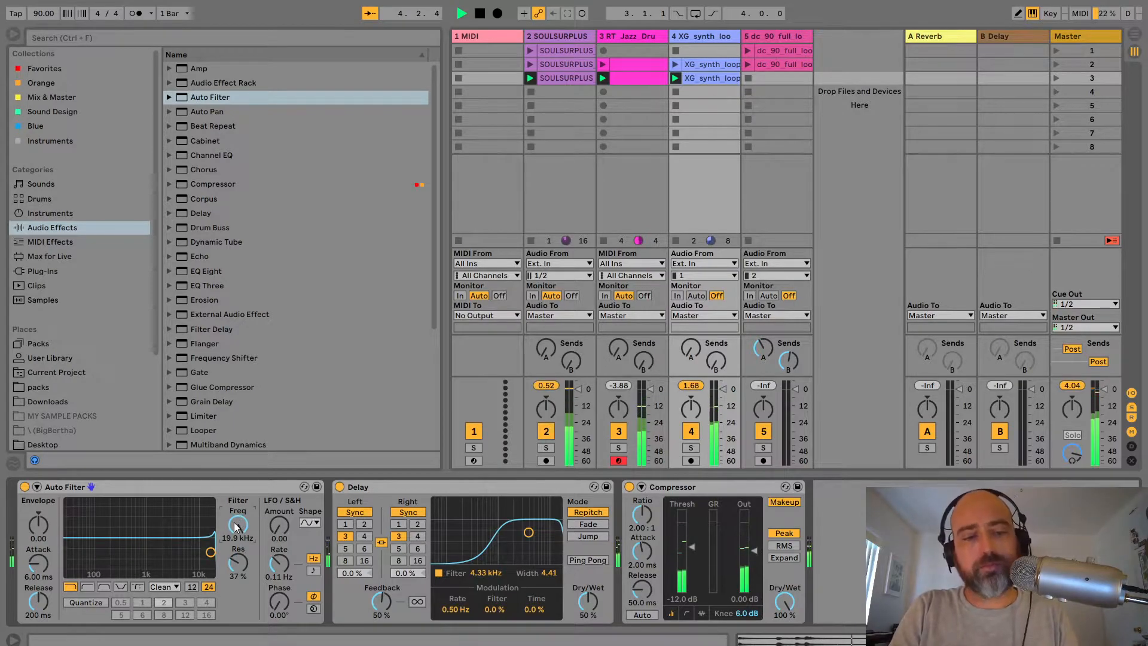
Draw a falling Auto Filter frequency envelope in the scene 3 XG_synth_loop clip and play it back.
double_click(698, 76)
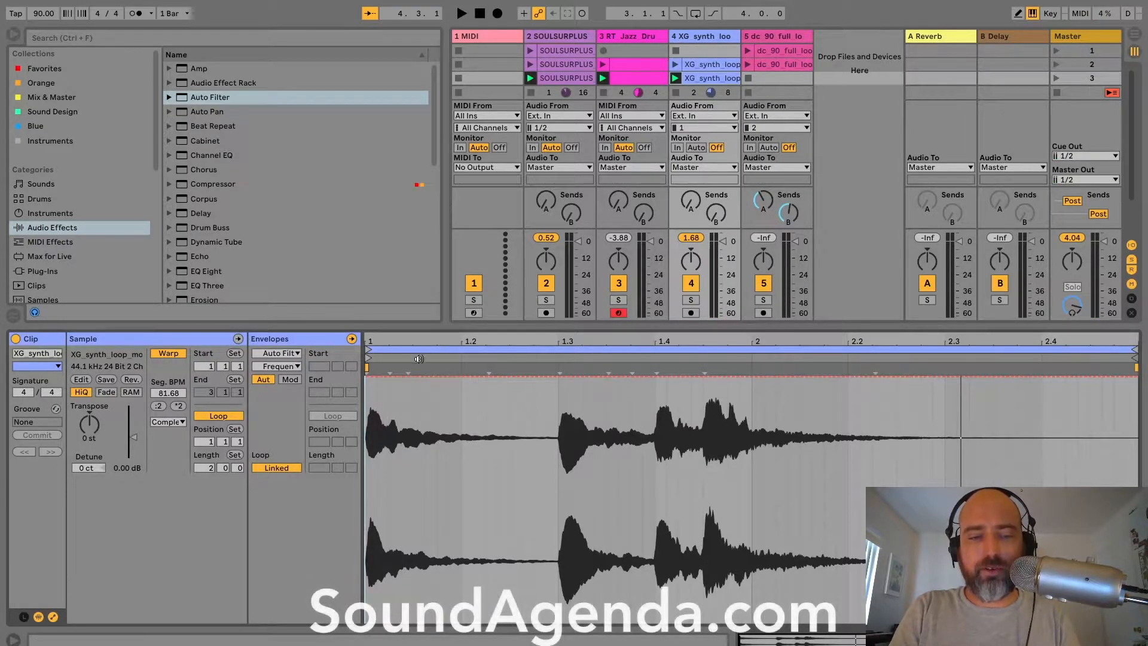
left_click_drag(540, 380, 462, 403)
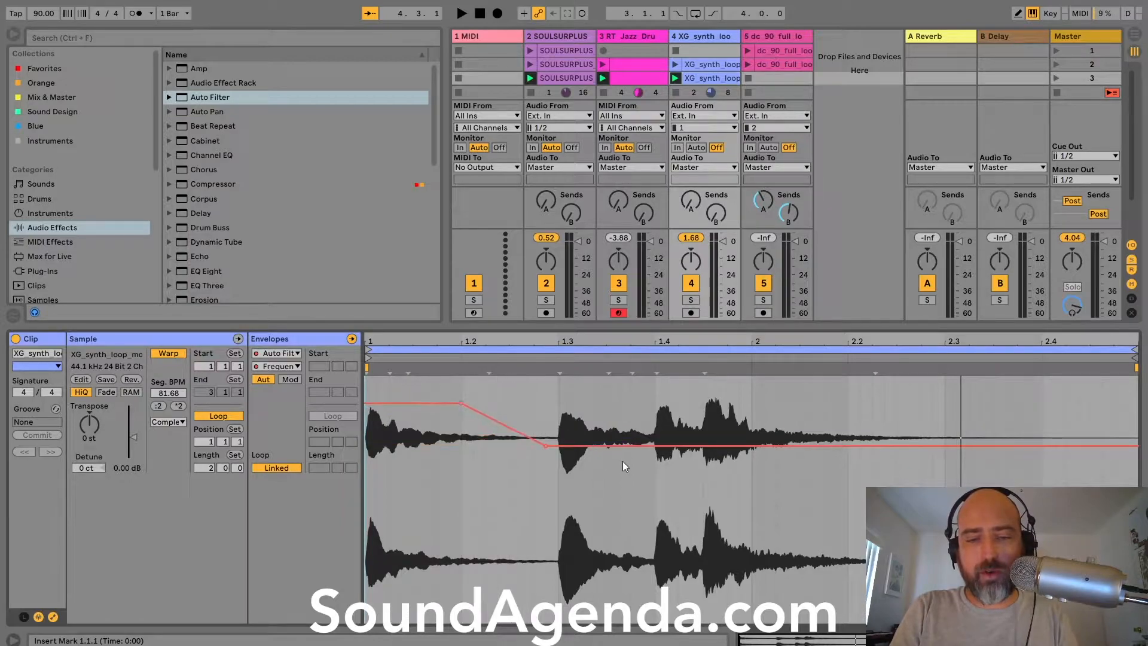
left_click_drag(609, 450, 609, 592)
key("space")
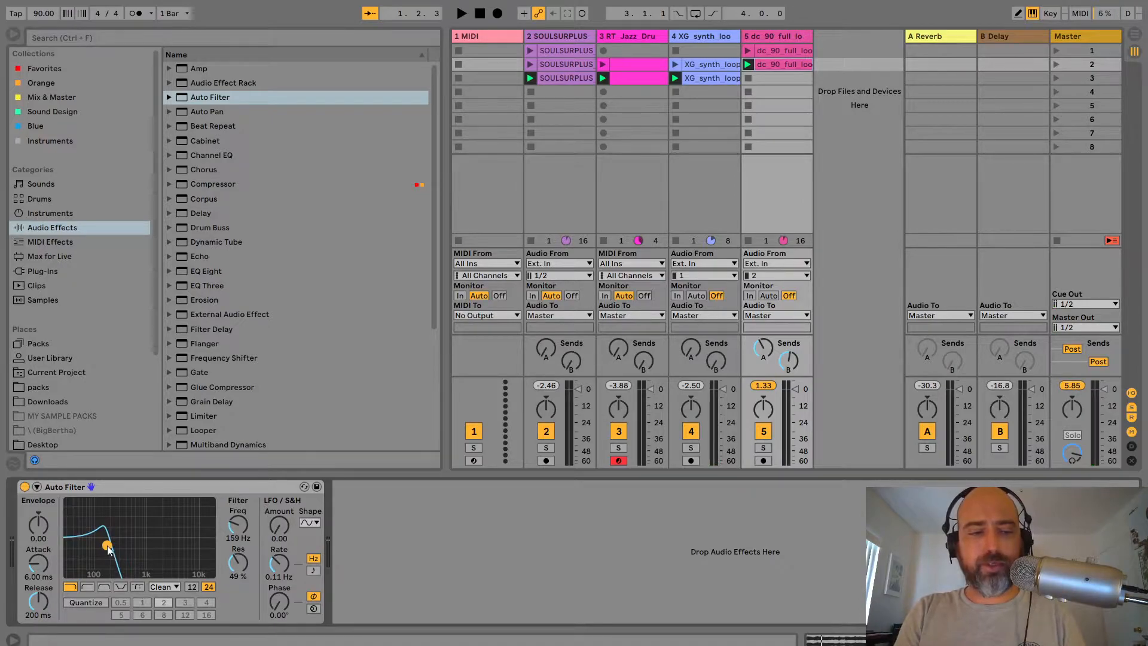
Play the loops and open the dc_90_full_loop track's Auto Filter from about 165 Hz to 4.48 kHz with 31% resonance.
key("space")
left_click_drag(98, 547, 107, 544)
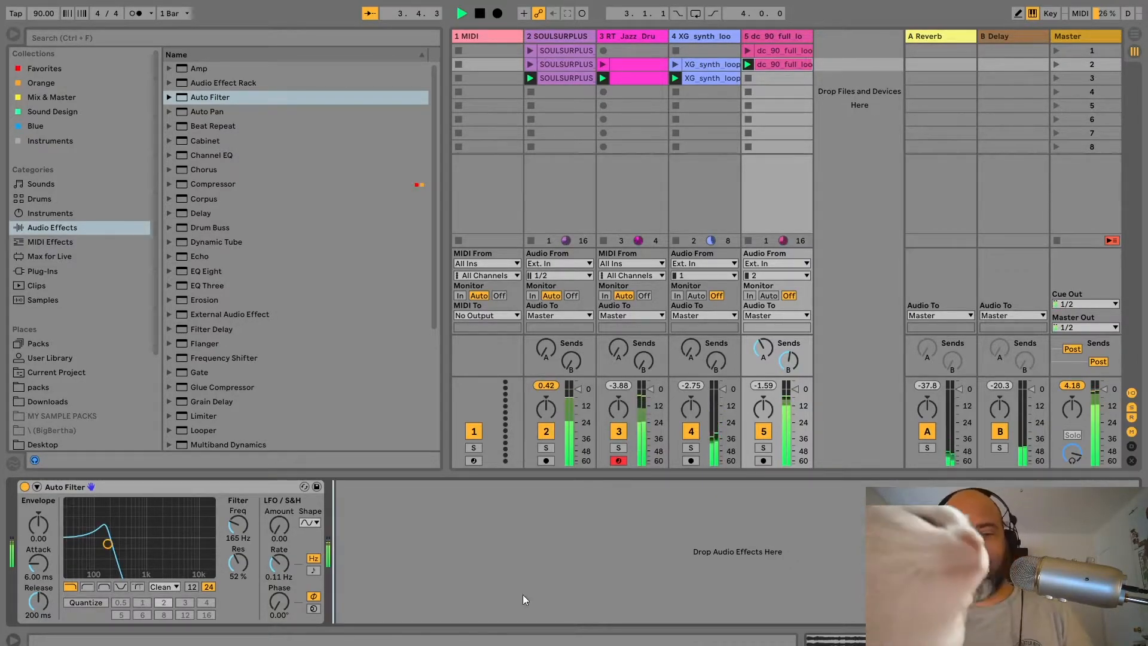
left_click_drag(108, 544, 179, 559)
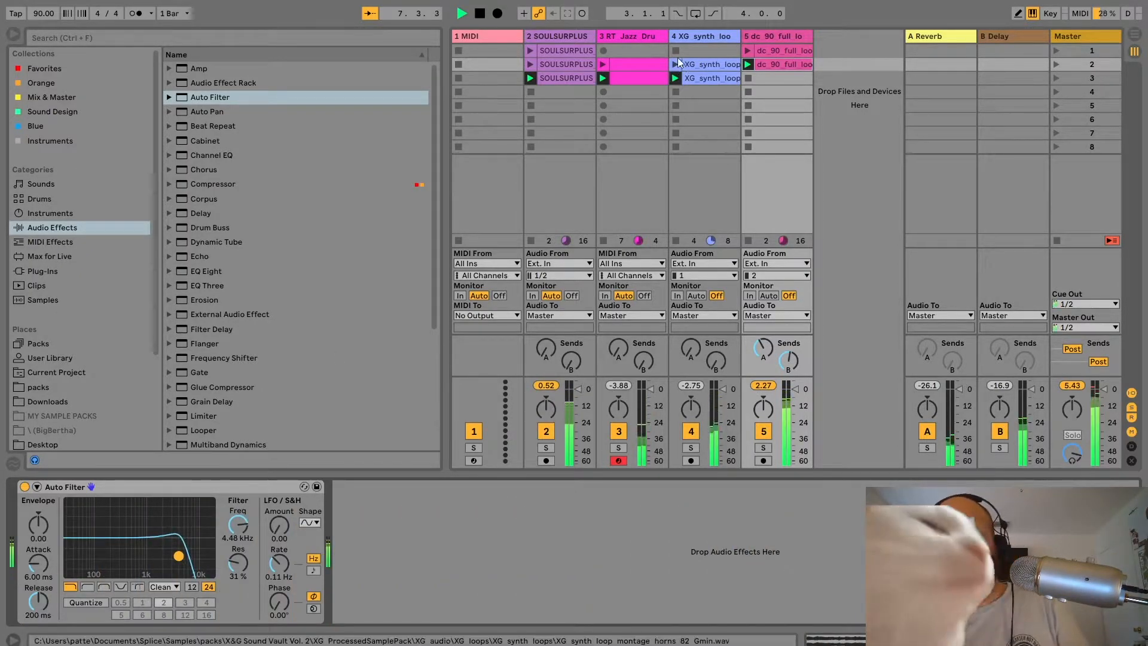
Solo the RT Jazz Drums track and listen to it alone.
left_click(630, 38)
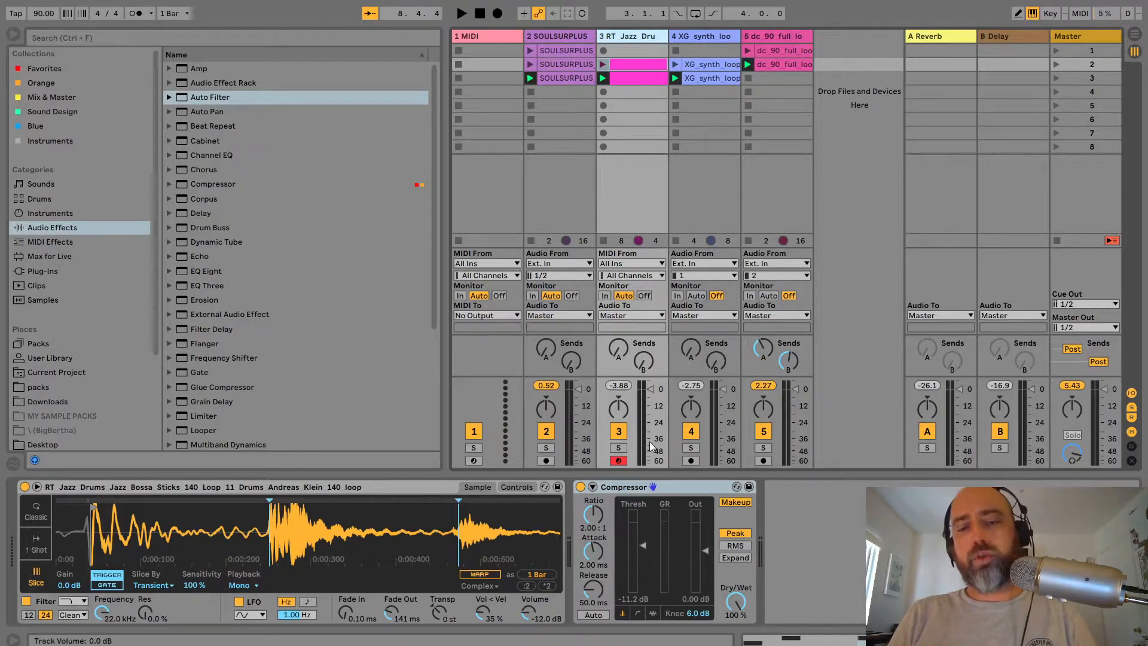
left_click(613, 458)
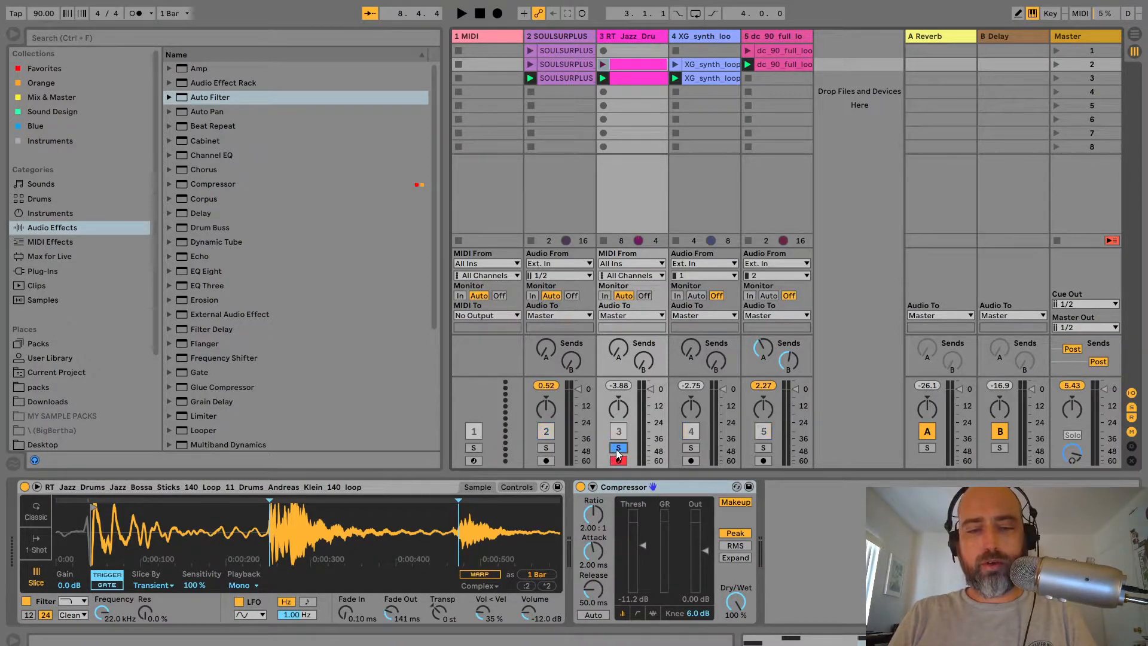
key("space")
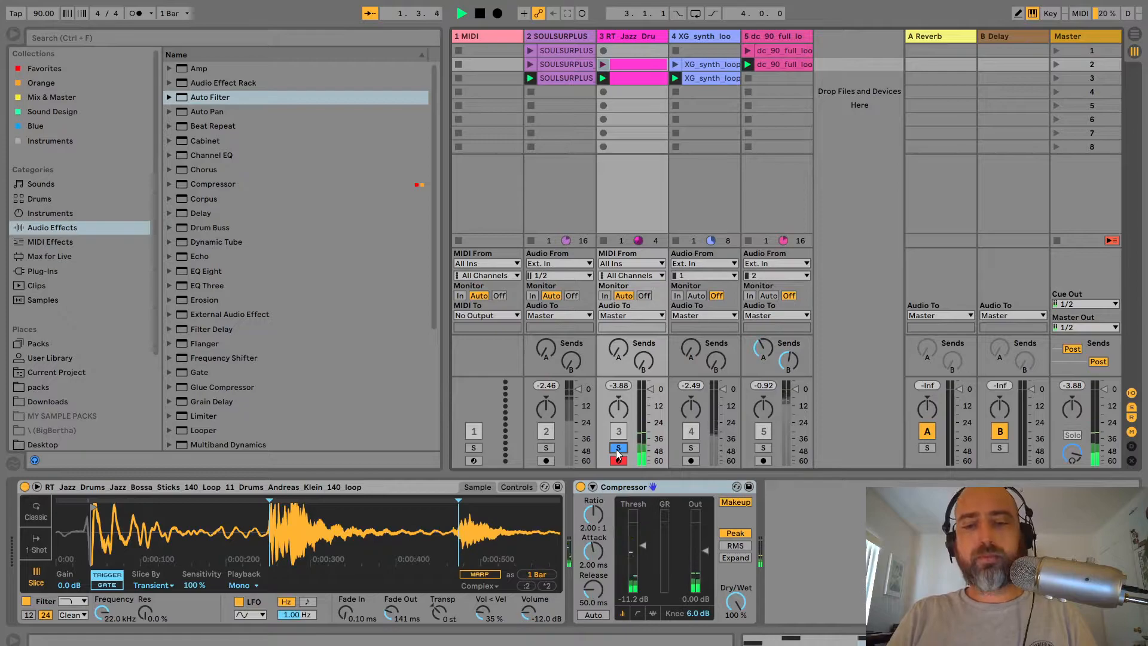
key("space")
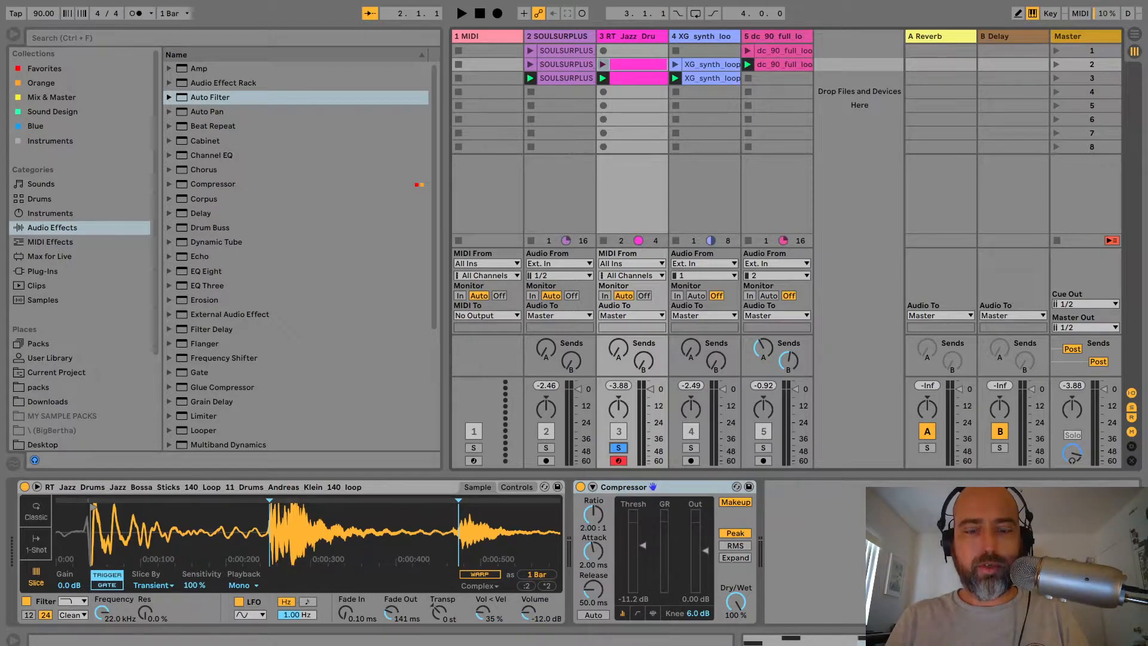
Switch to Splice and audition the library's Drums samples around dc_90_drum_loop_vintage_break.wav.
key("alt+Tab")
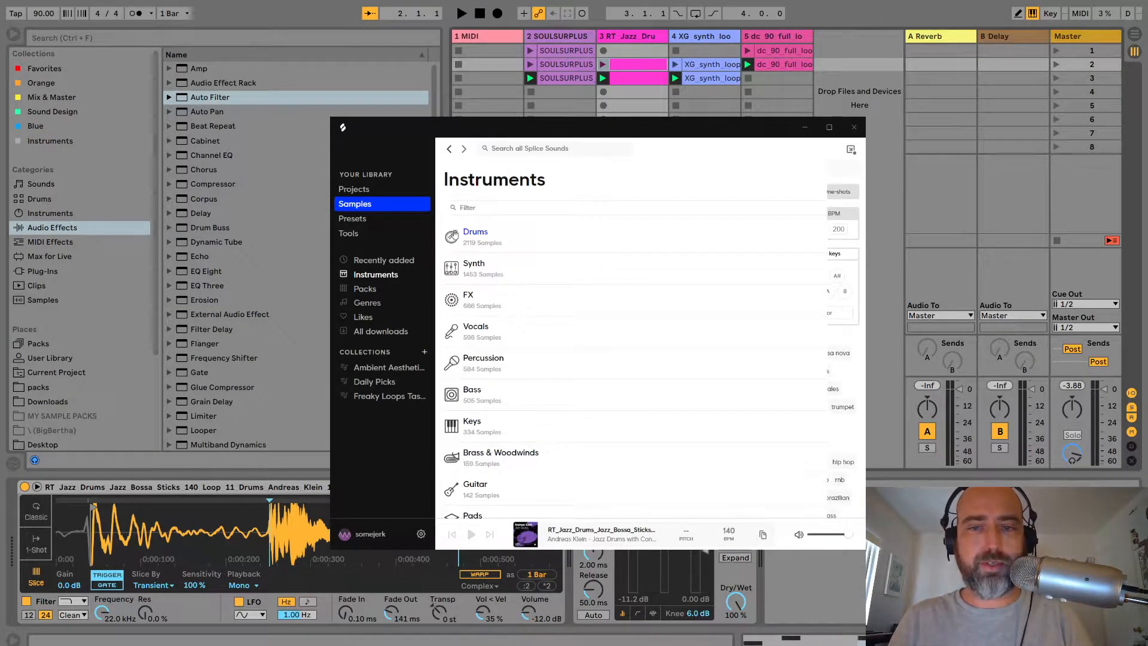
left_click(475, 234)
left_click(453, 266)
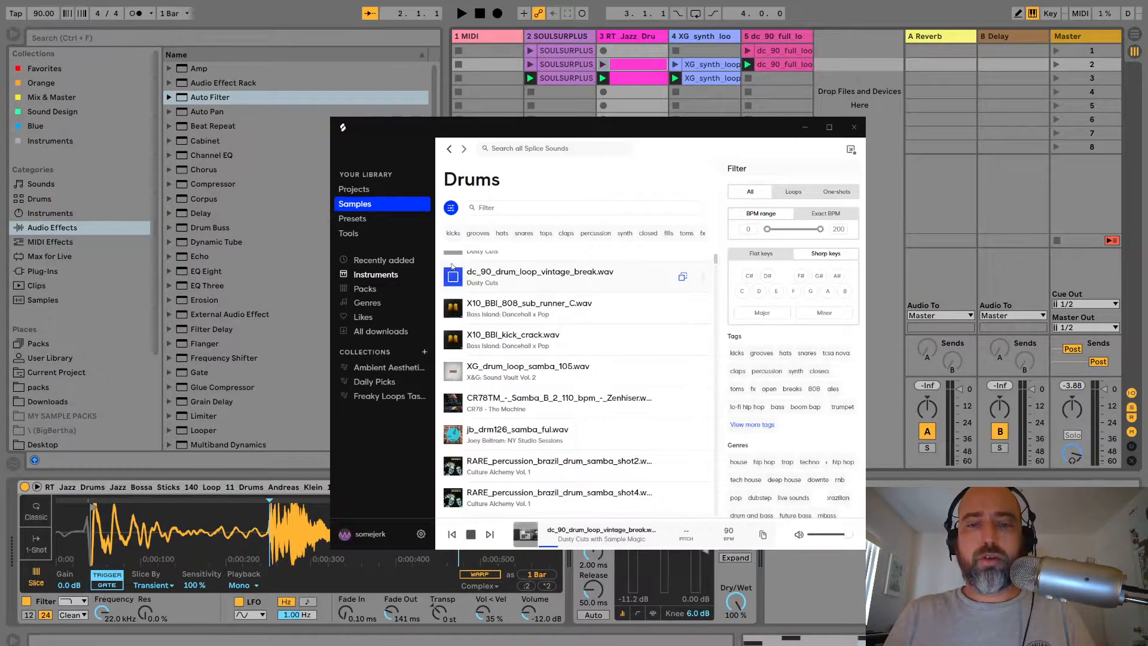
key("Down")
key("Down")
key("Down")
key("Down")
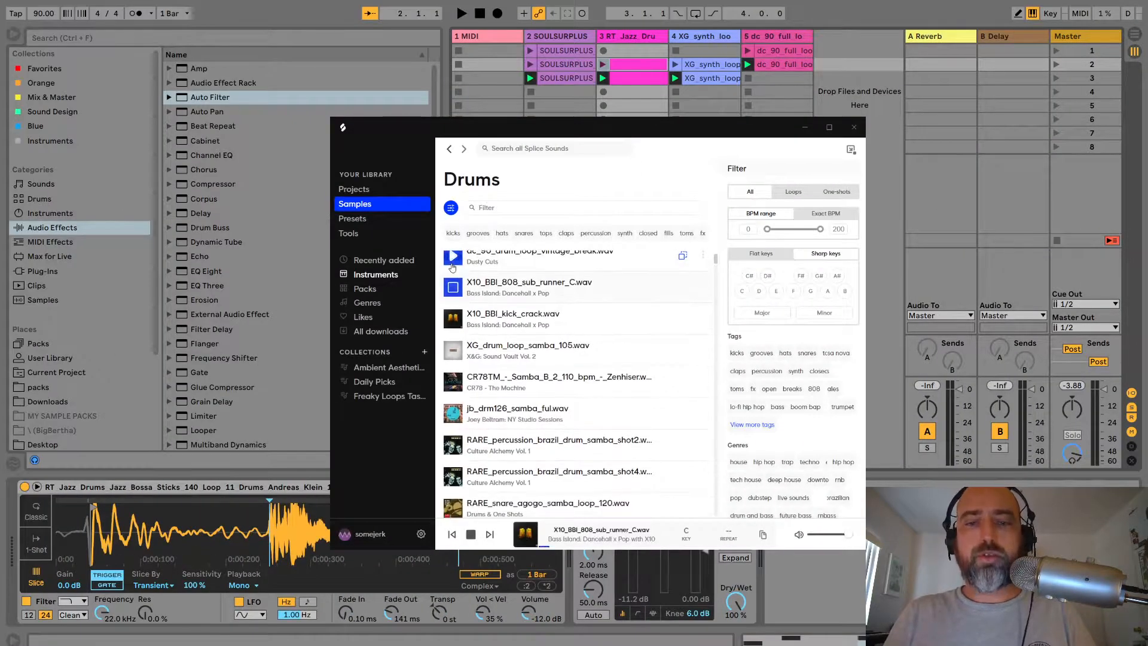
key("Up")
key("Up")
key("Up")
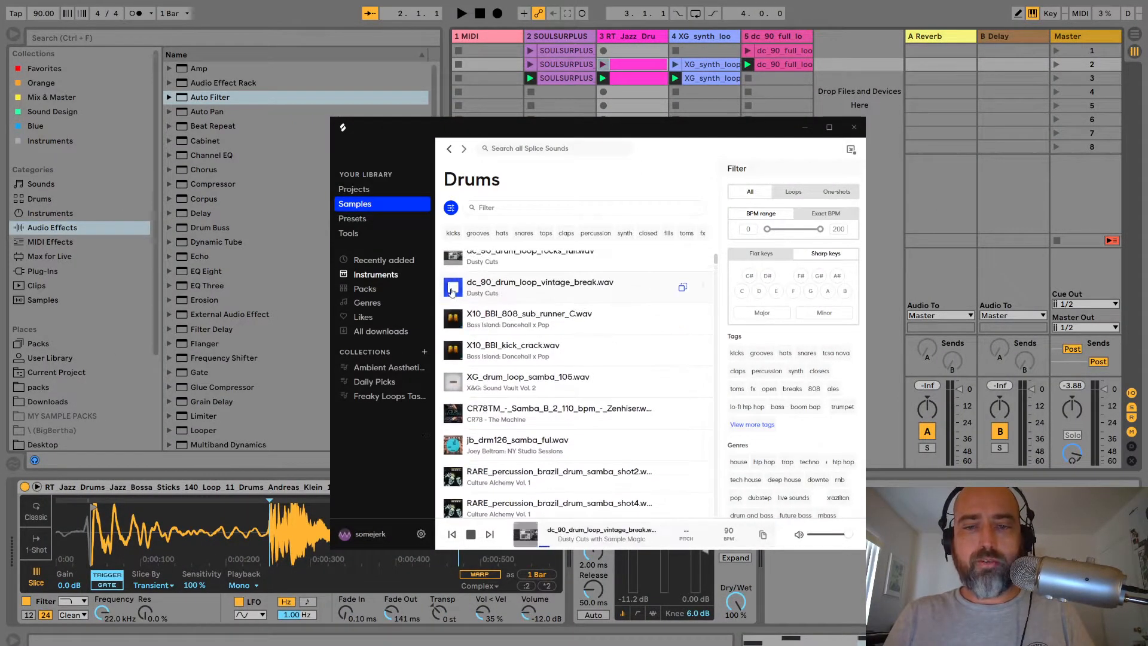
Open the Dusty Cuts pack and audition its loops one after another.
left_click(474, 294)
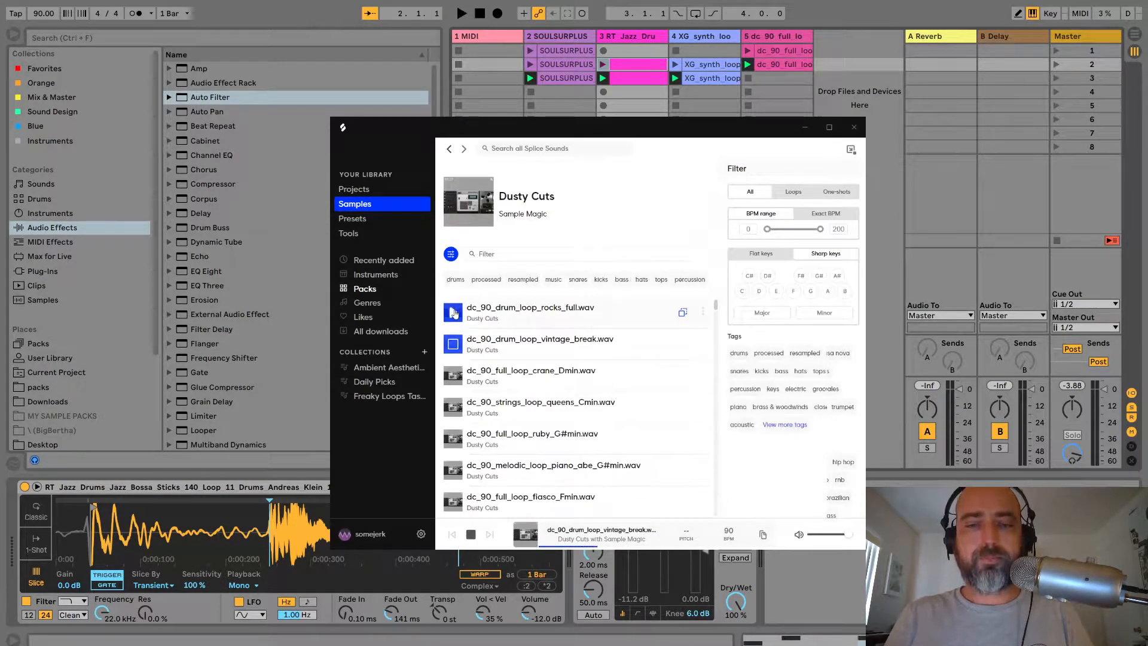
key("Down")
key("Down")
key("Down")
key("Down")
key("Down")
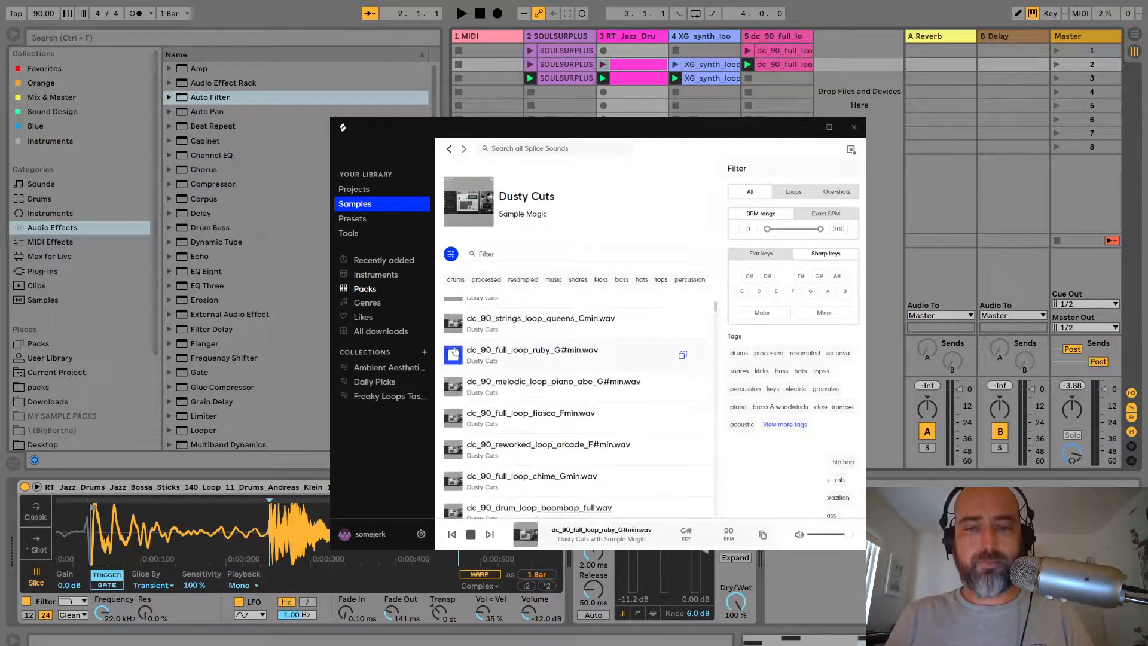
key("Down")
key("Down")
key("Down")
key("Down")
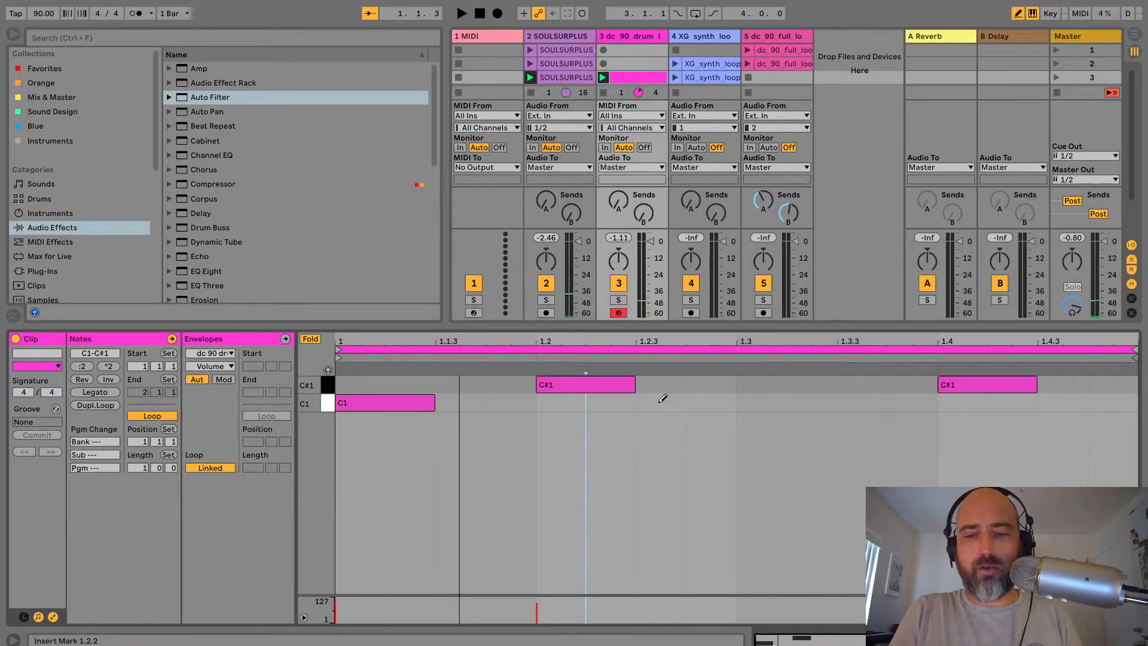
Add short C1 notes at 1.2.3 and 1.3.3 in the sliced drum loop's MIDI clip while it plays.
left_click(660, 402)
left_click(859, 404)
left_click(859, 404)
key("space")
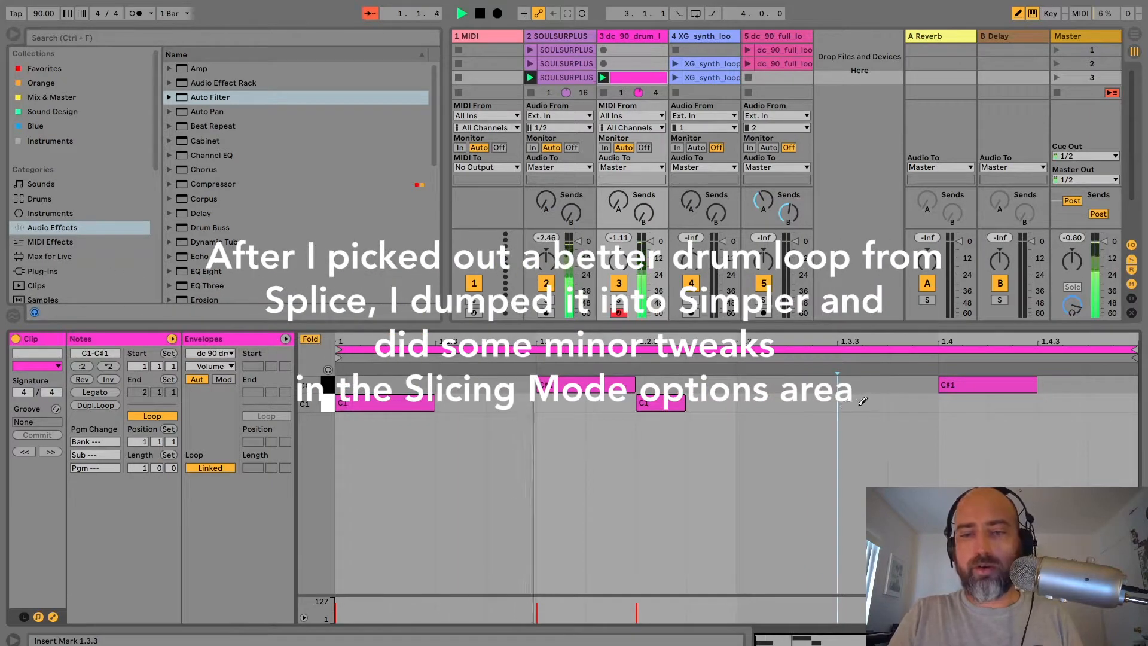
left_click(862, 401)
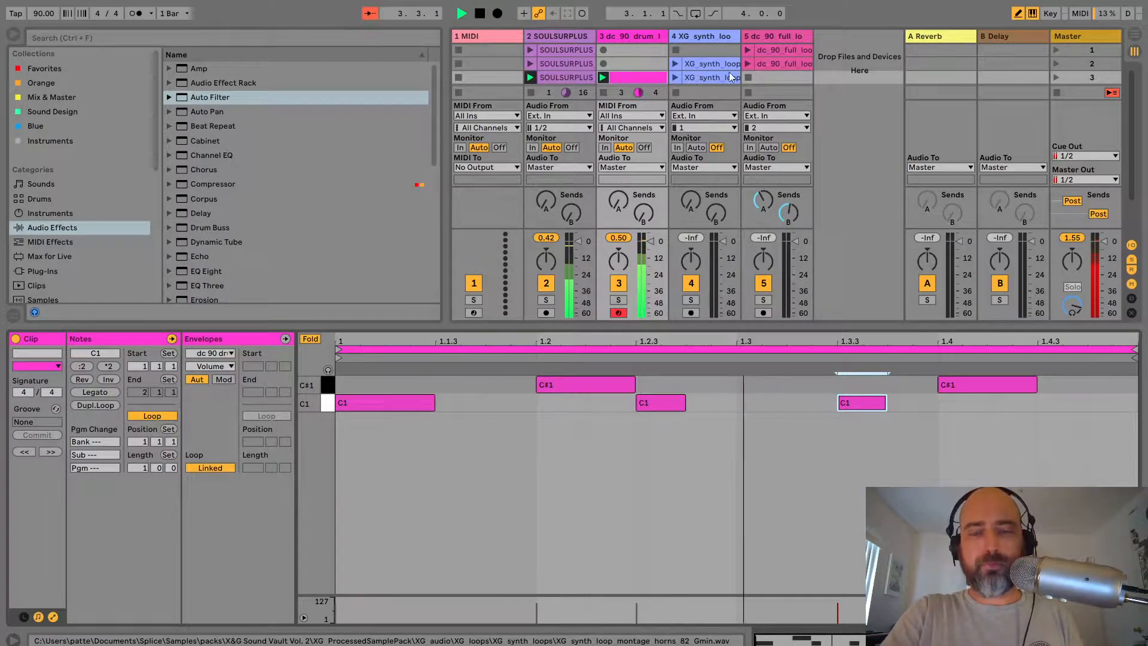
Launch the scene 2 dc_90_full_loop clip and add a C1 note at 1.1.4 in the drum MIDI clip.
left_click(760, 65)
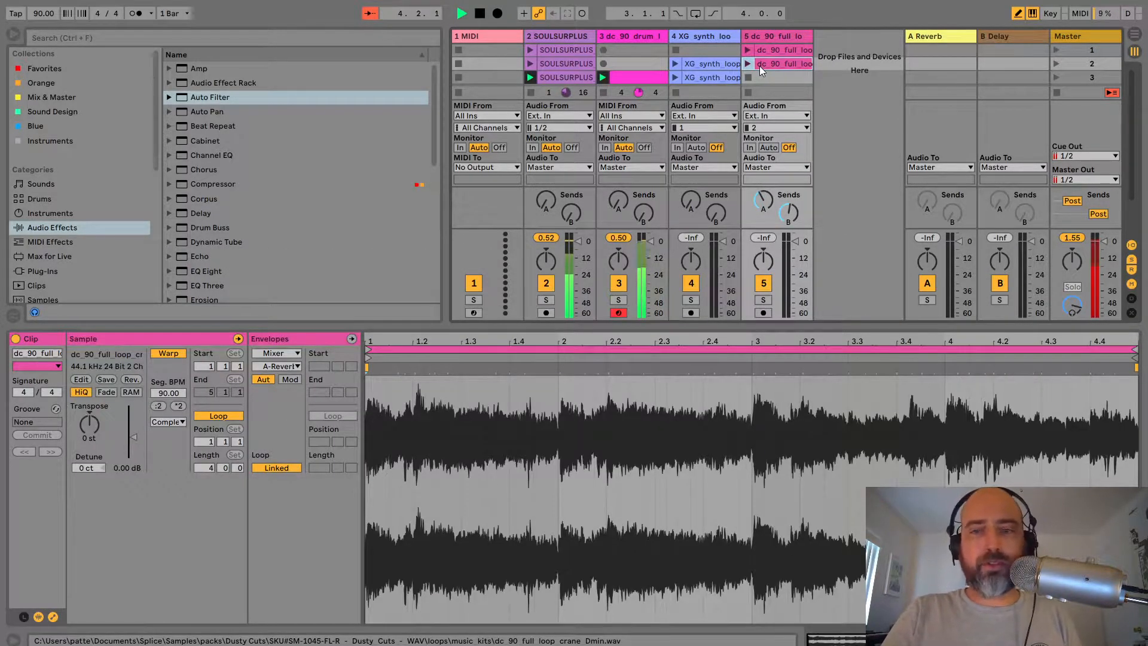
key("Return")
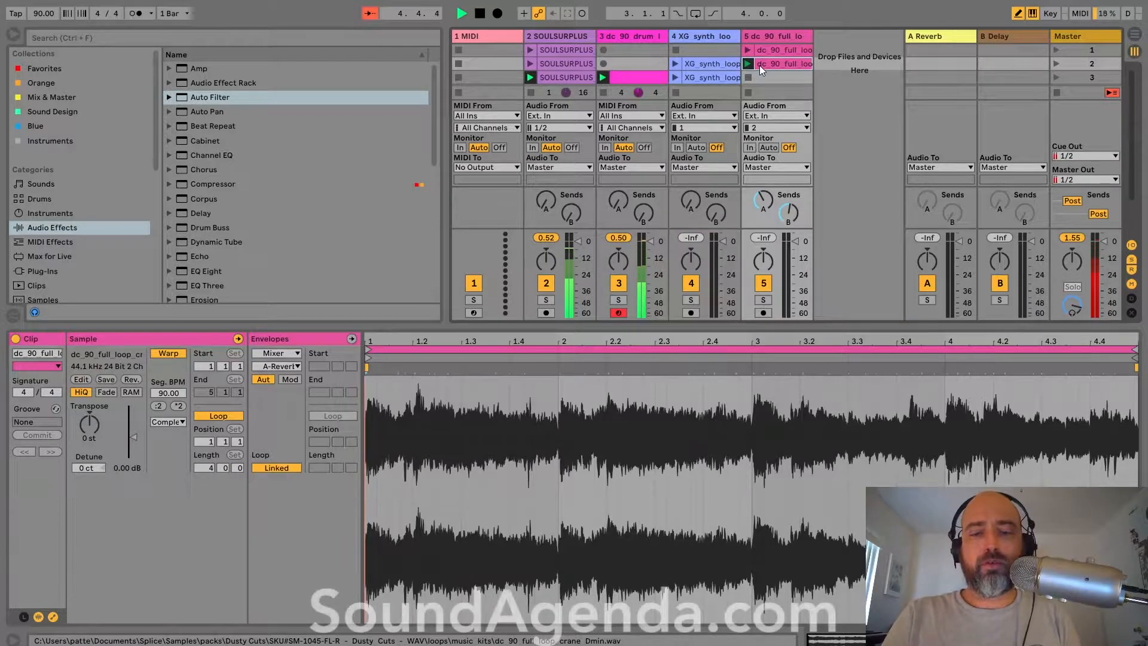
left_click(619, 77)
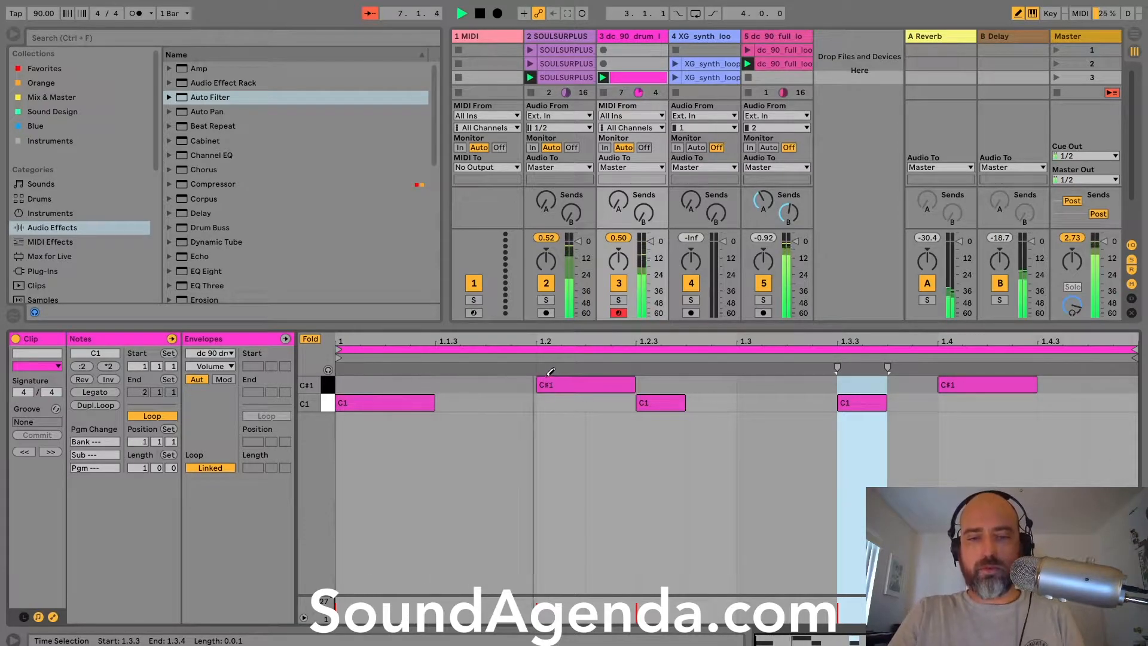
left_click(510, 403)
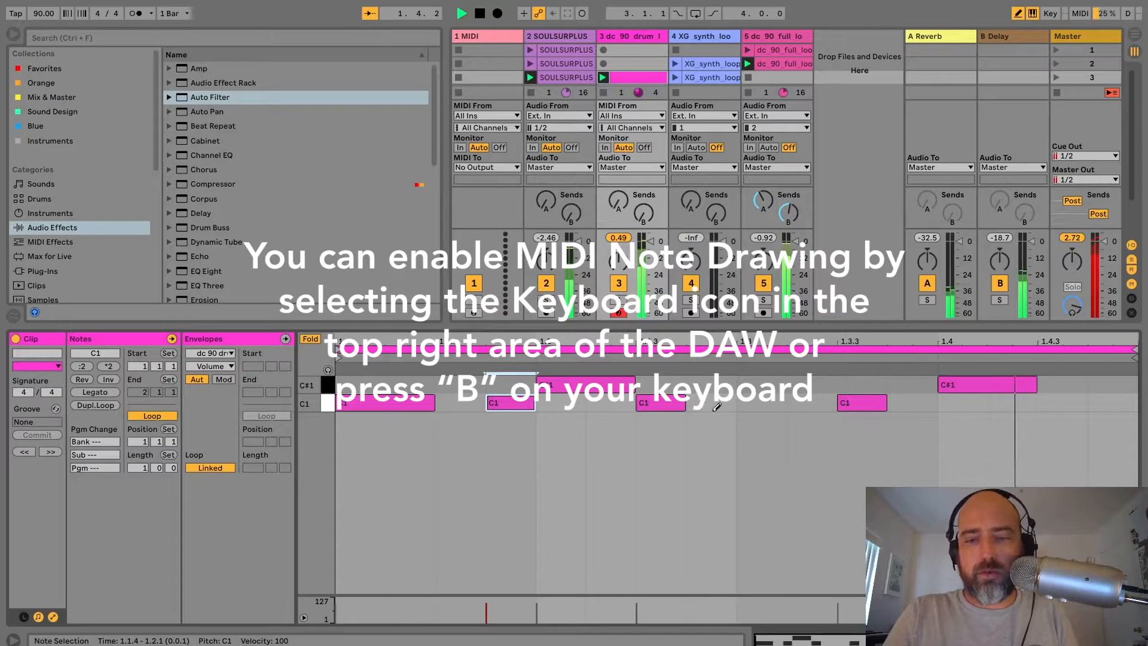
Add a C1 note at 1.4.3 in the drum MIDI clip and lower all tracks' volumes together, with track 5 at -8.0 dB.
left_click(1052, 402)
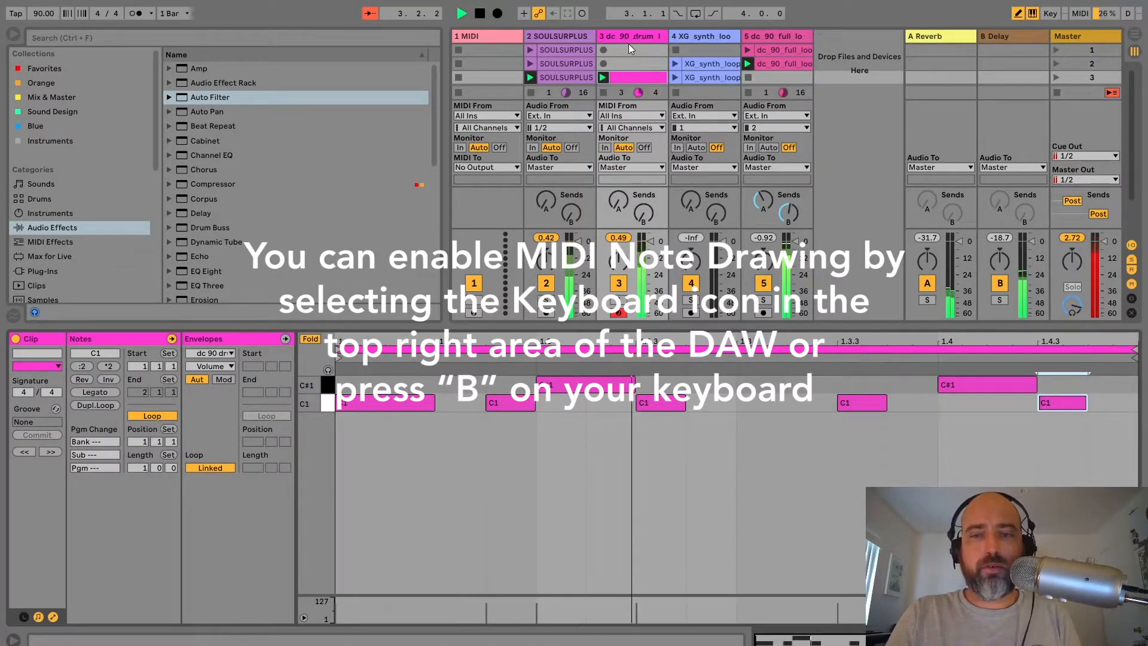
left_click(686, 34)
key("ctrl+a")
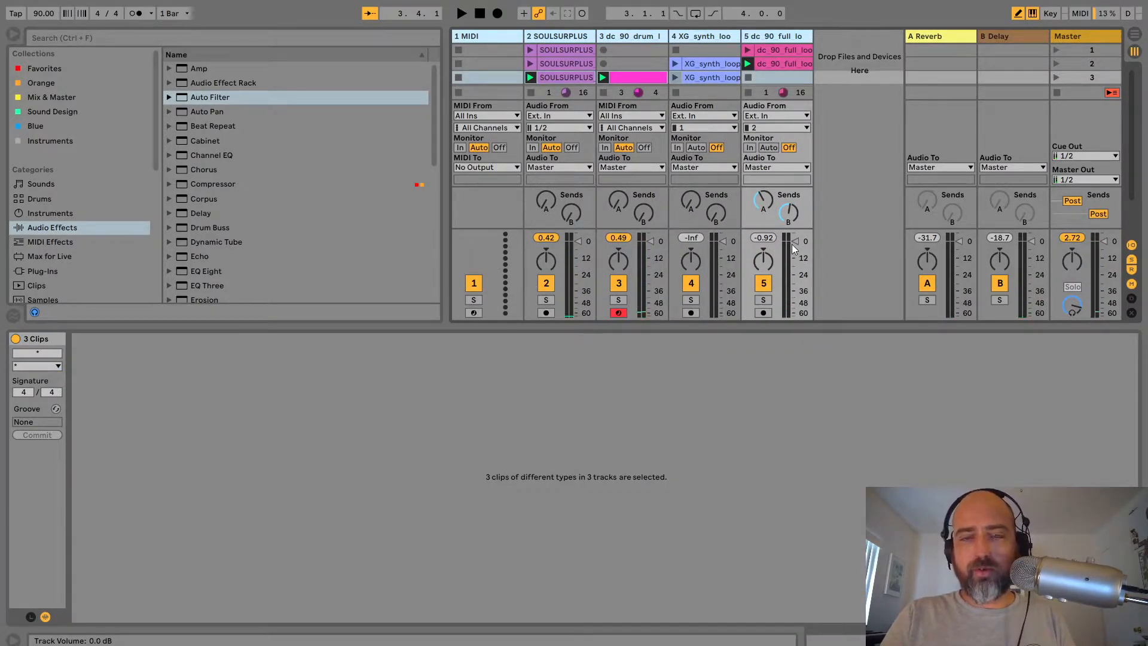
key("space")
left_click_drag(794, 249, 794, 266)
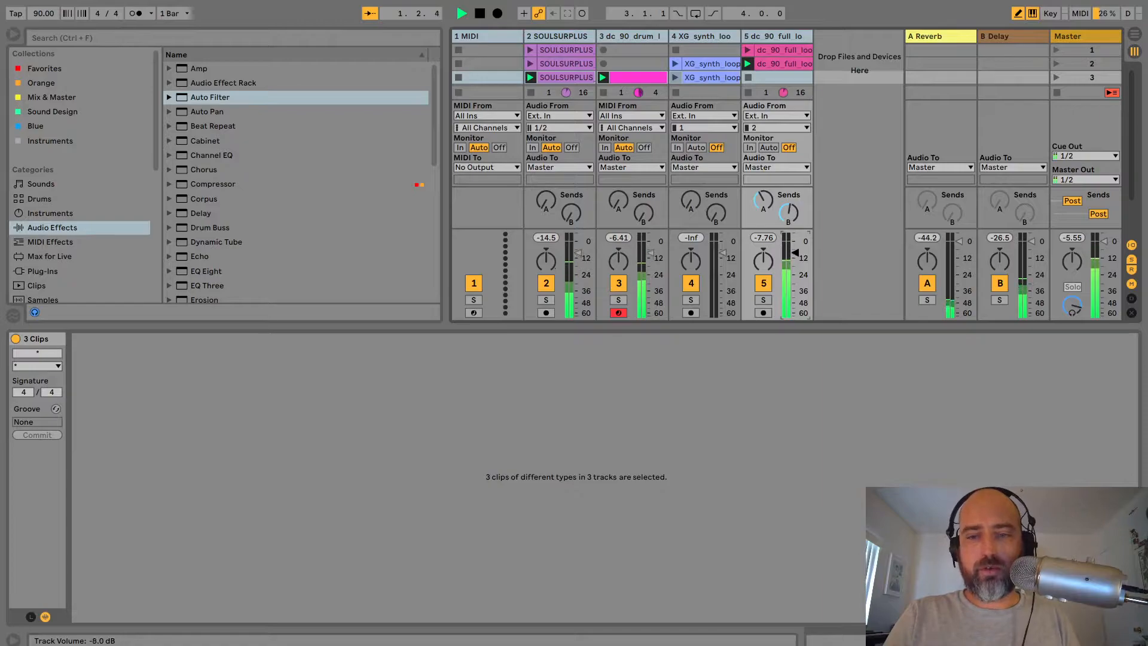
left_click(629, 77)
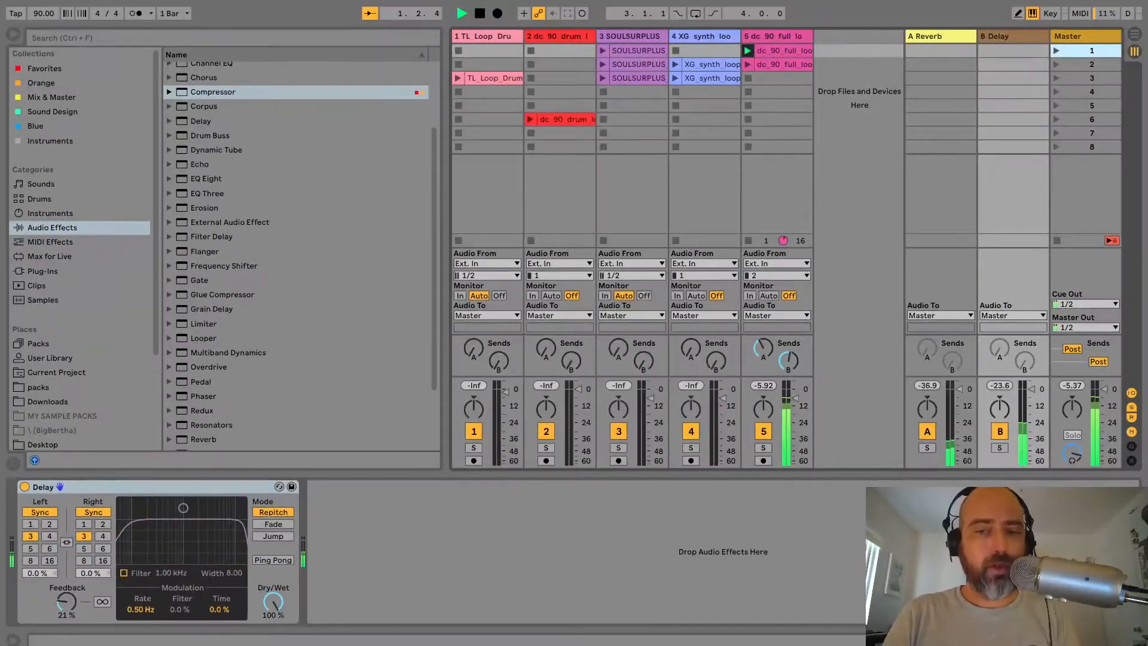
Launch the scene 6 drum loop on track 2 and set the Boom frequency of its Drum Buss to 90.0 Hz.
left_click(579, 551)
key("space")
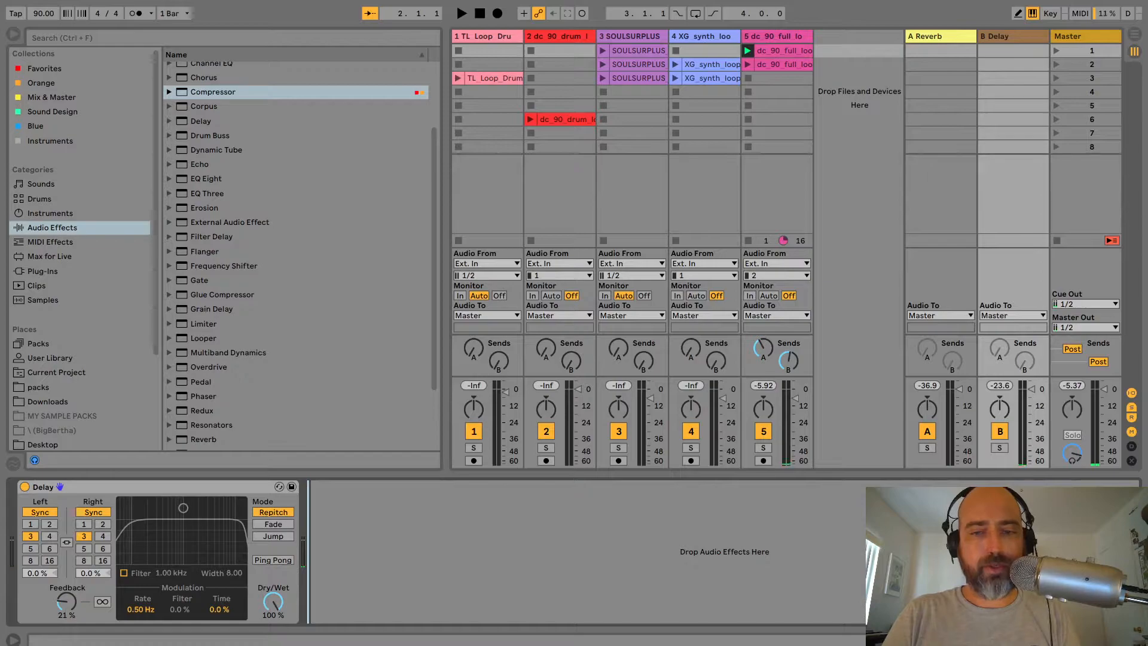
key("alt+Tab")
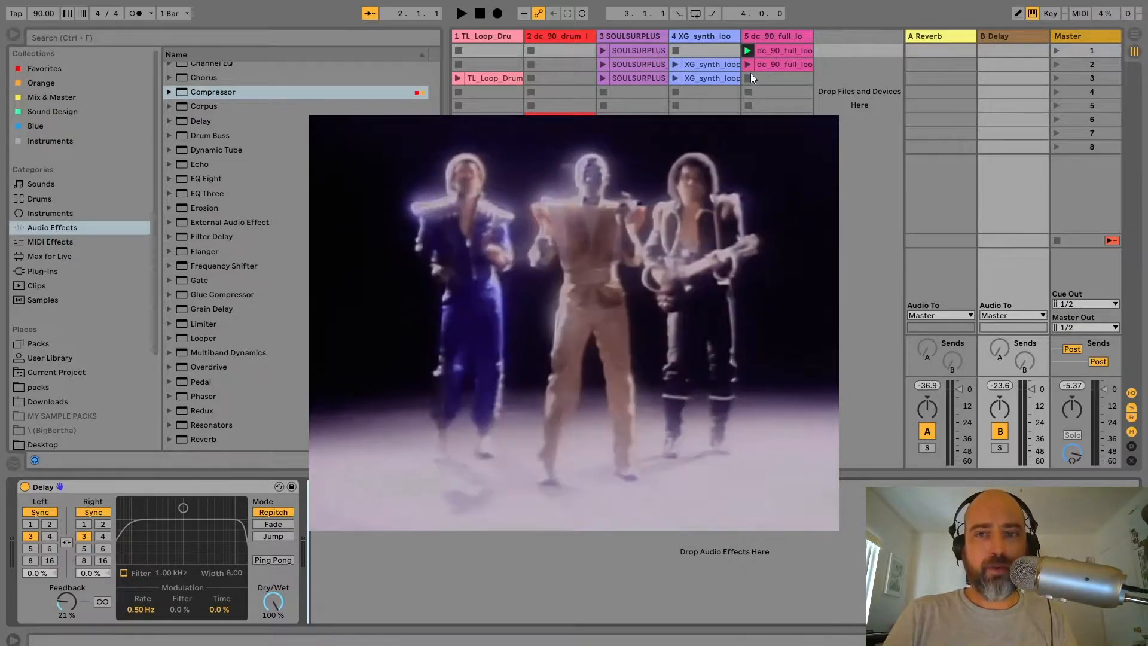
left_click(558, 37)
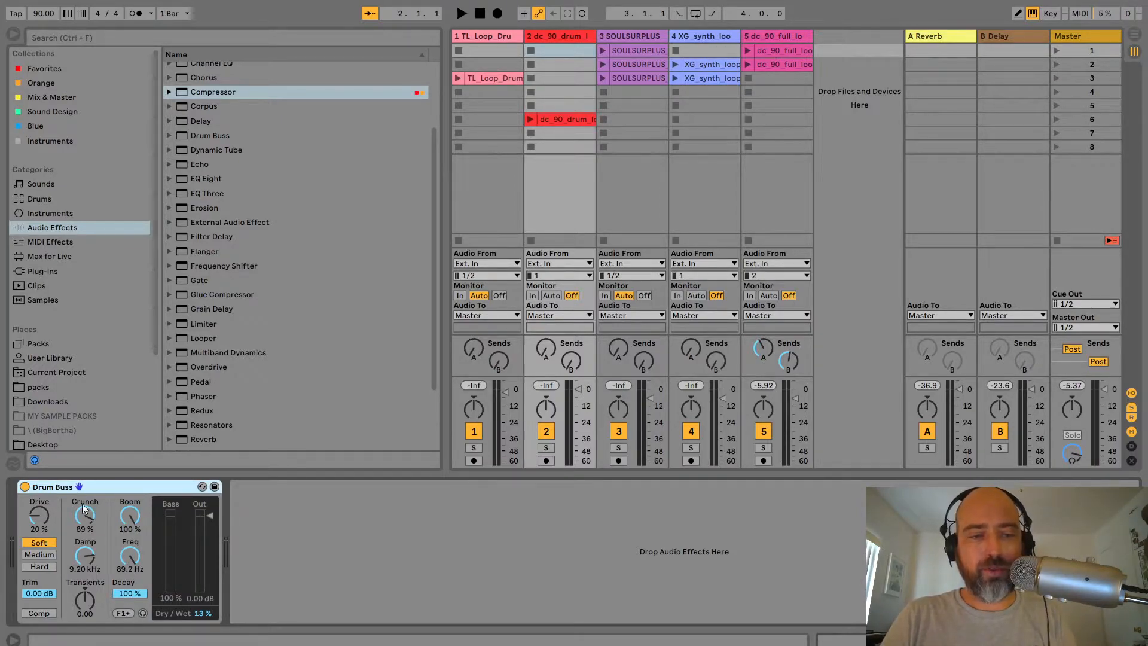
key("space")
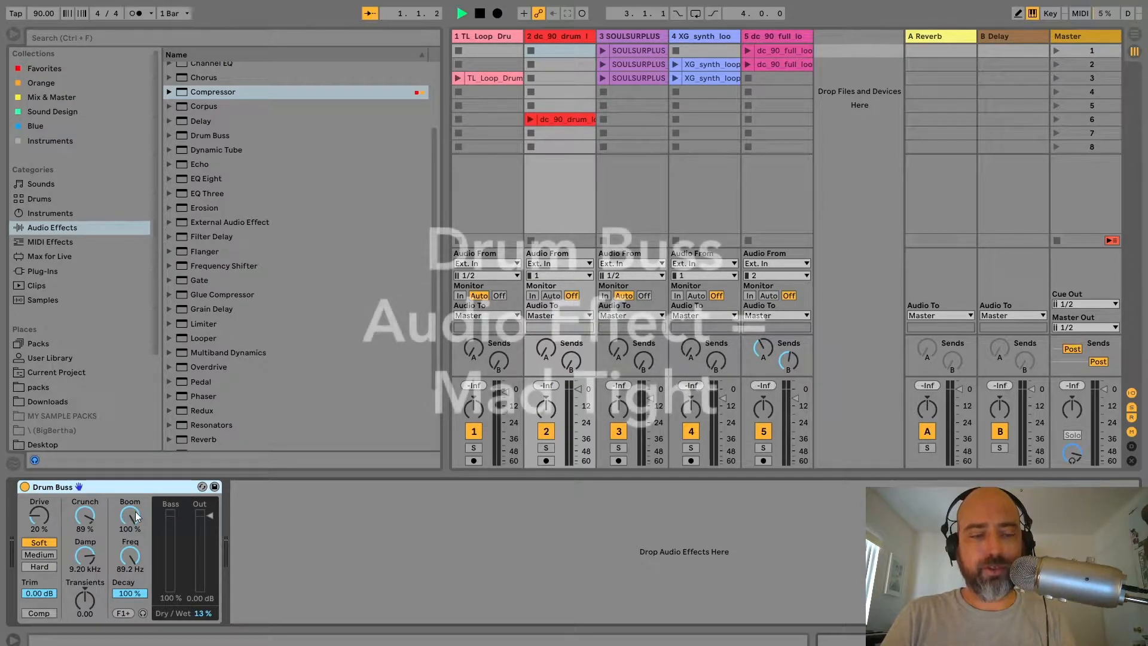
left_click(551, 120)
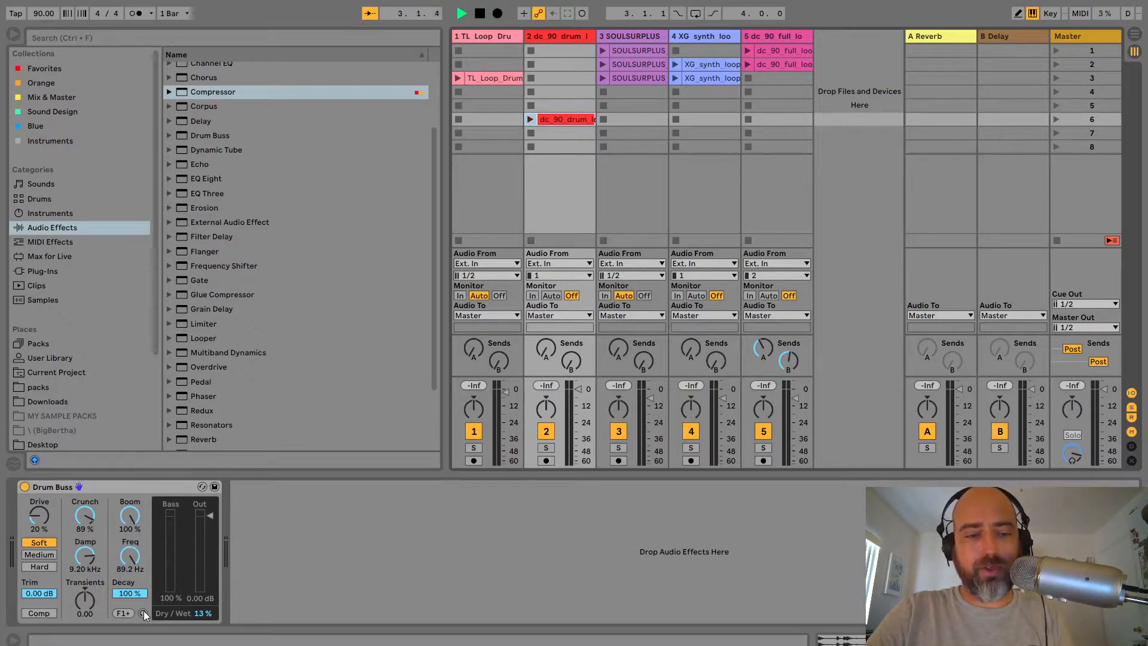
left_click_drag(130, 556, 129, 563)
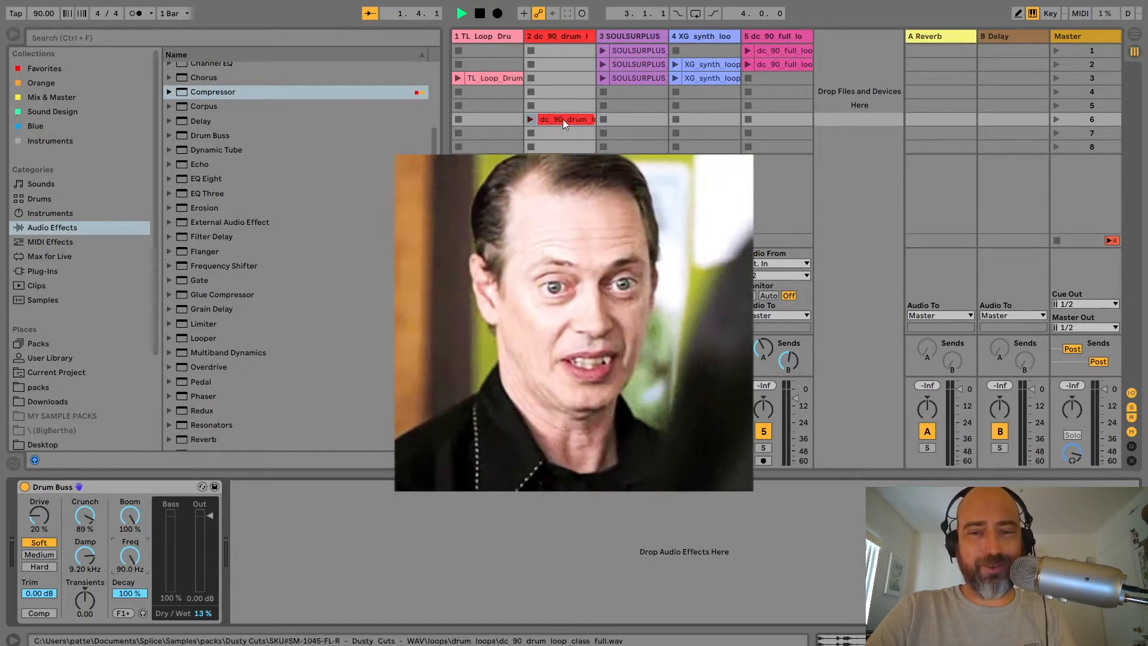
left_click(530, 120)
mouse_move(130, 556)
left_mouse_down()
mouse_move(130, 572)
mouse_move(127, 555)
left_mouse_up()
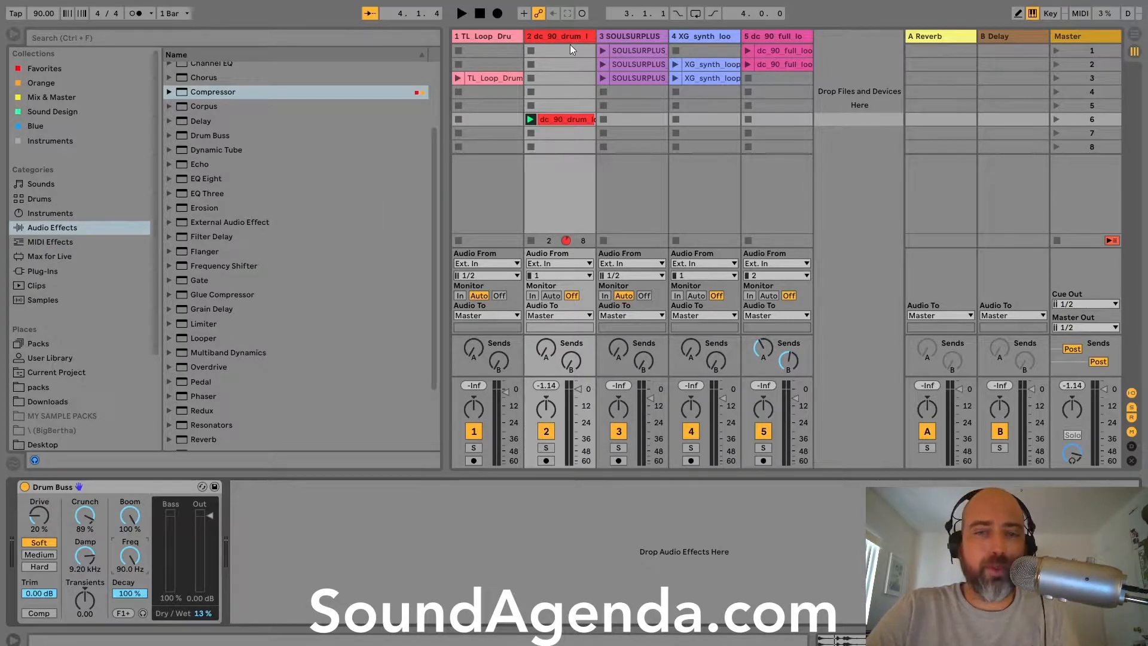
Launch the scene 1 dc_90_full_loop clip alongside the drums and set the drum track's Drum Buss frequency to 40.0 Hz.
left_click(776, 52)
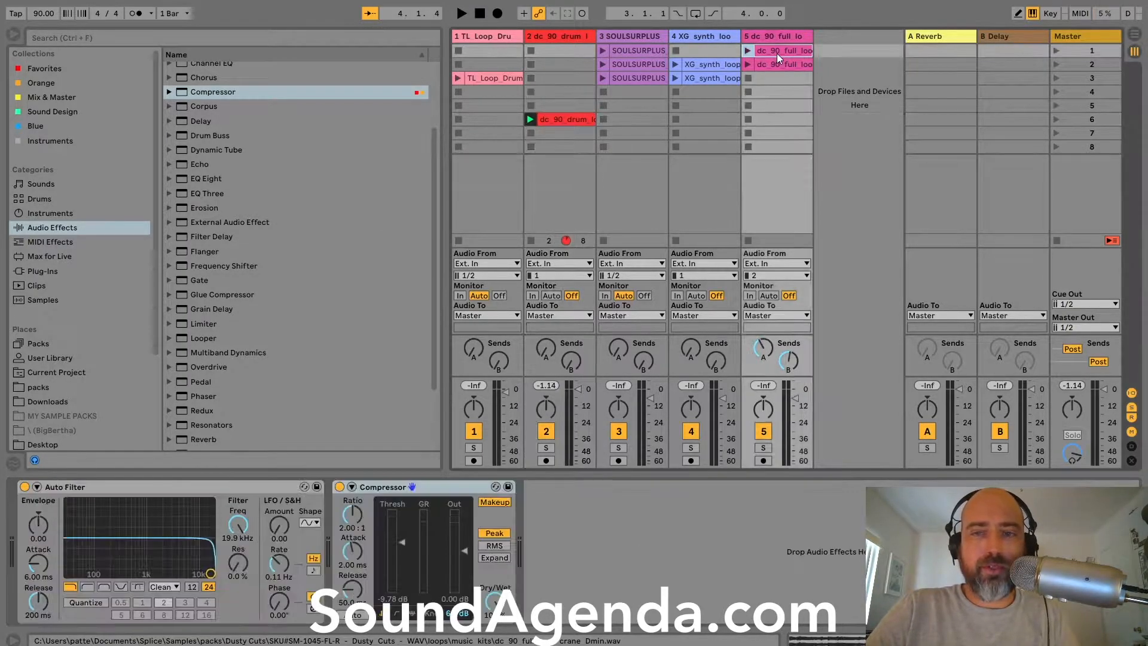
key("Return")
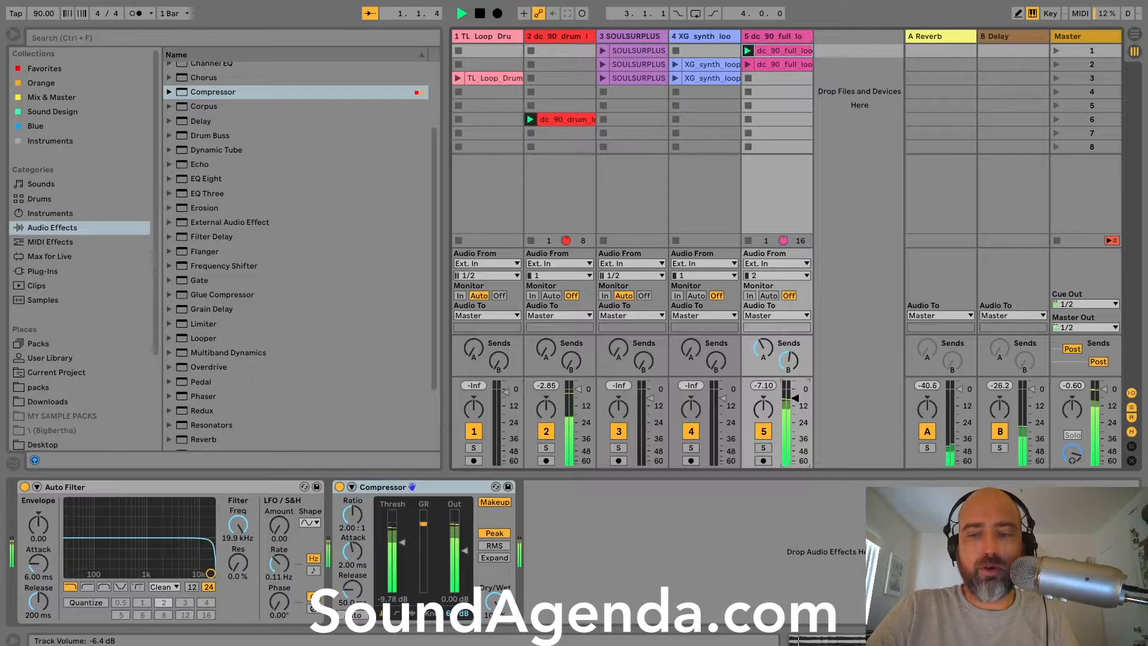
left_click(543, 42)
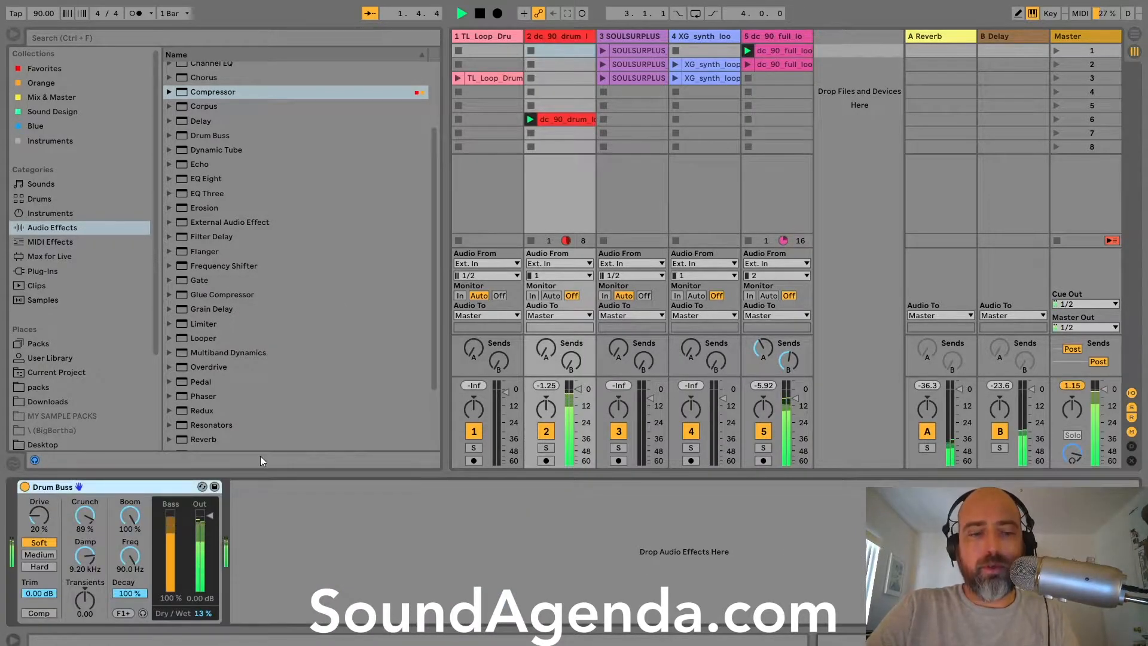
mouse_move(120, 561)
left_mouse_down()
mouse_move(121, 544)
mouse_move(126, 557)
left_mouse_up()
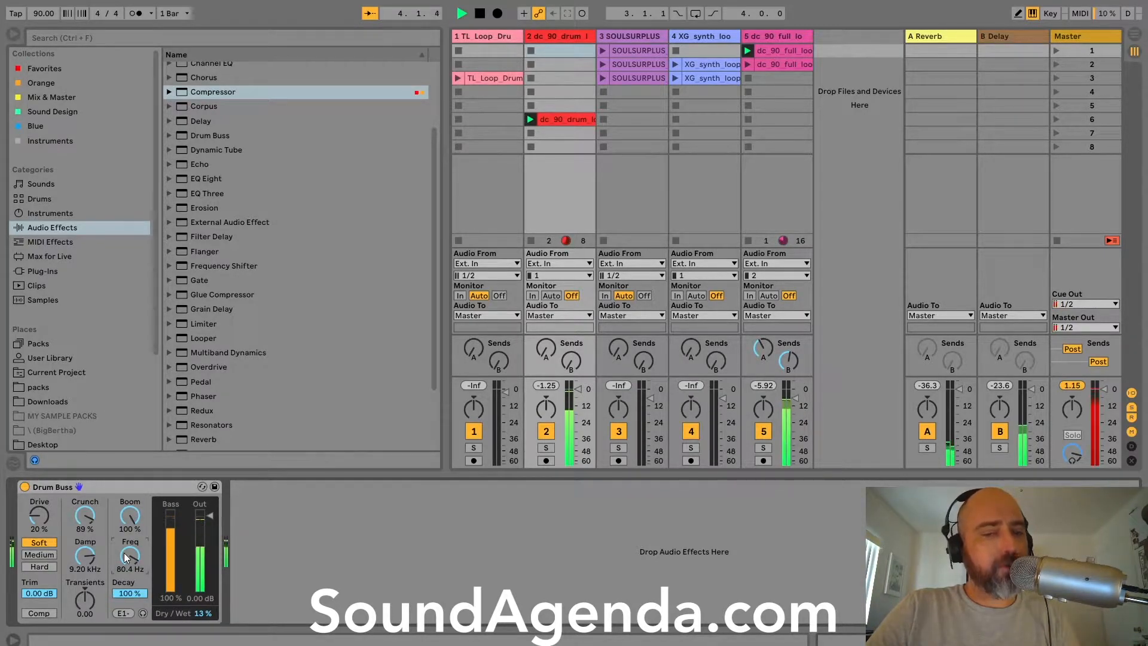
key("space")
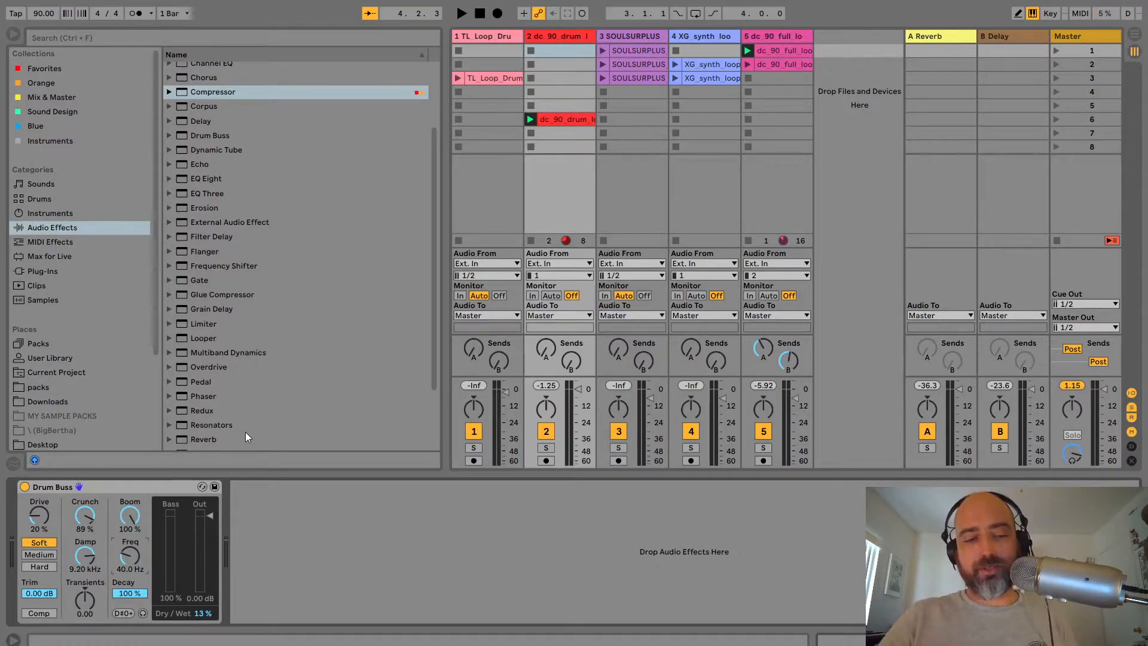
key("space")
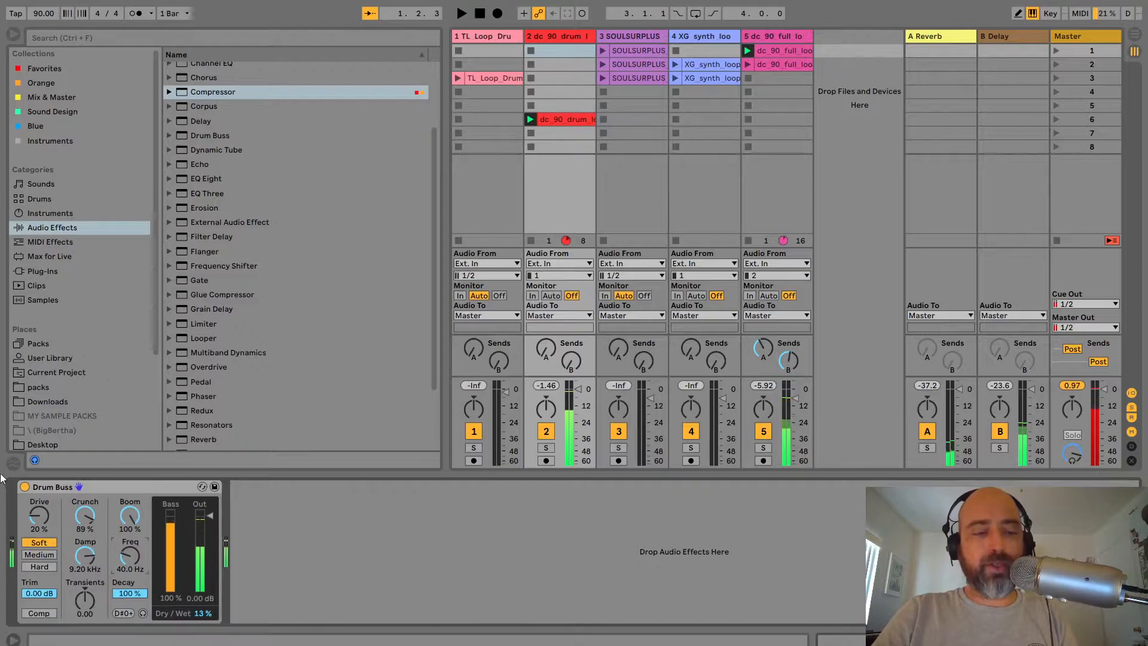
Set the Drum Buss Dry/Wet to 100% and Boom to 47%, and compare the drums with the effect bypassed.
left_click_drag(130, 516, 129, 541)
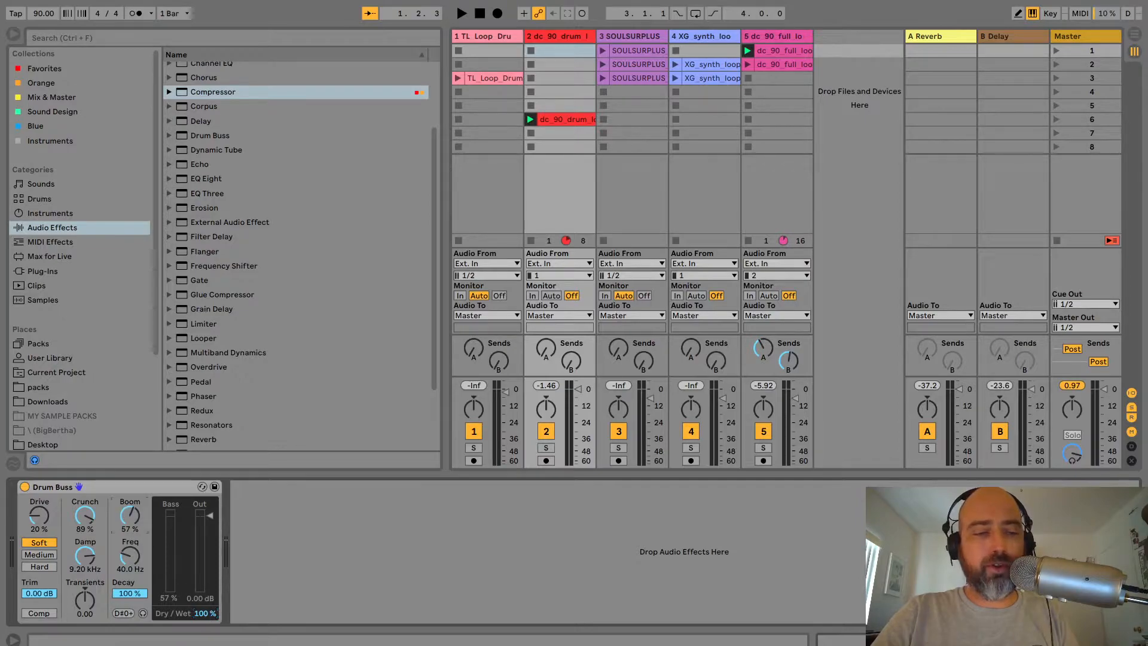
key("space")
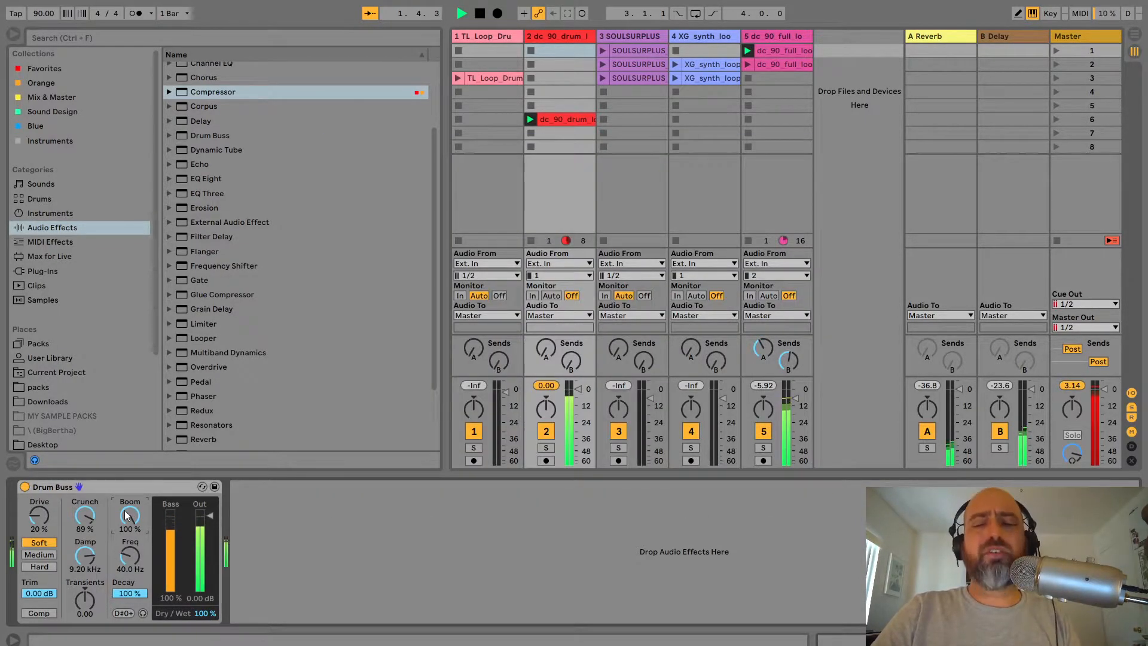
left_click_drag(126, 515, 126, 547)
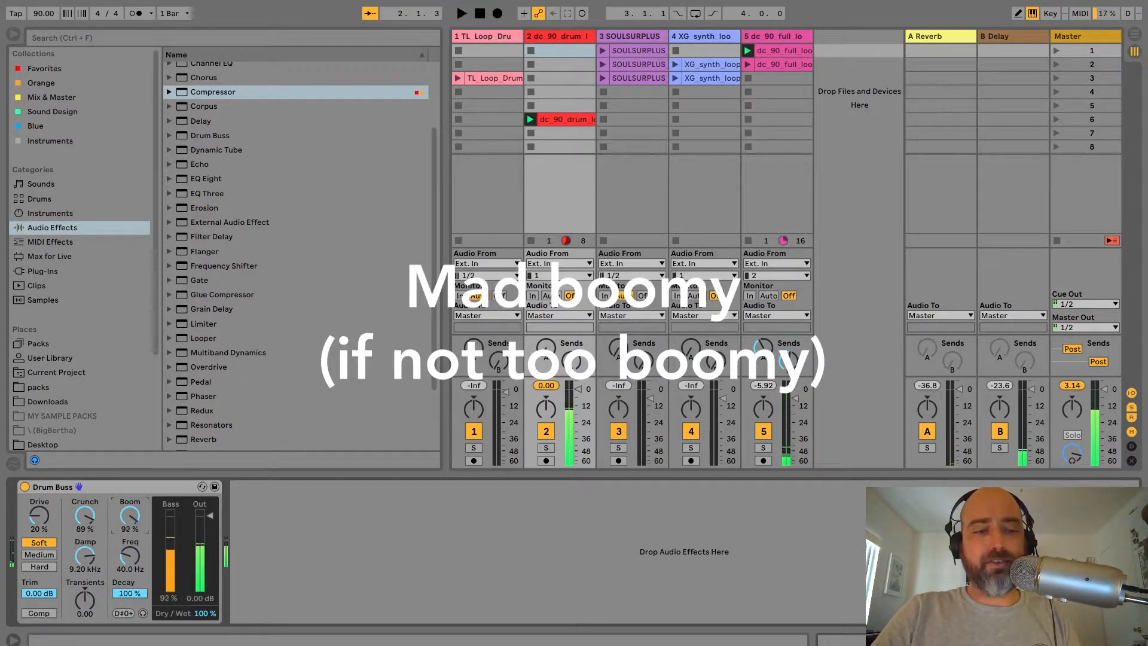
key("space")
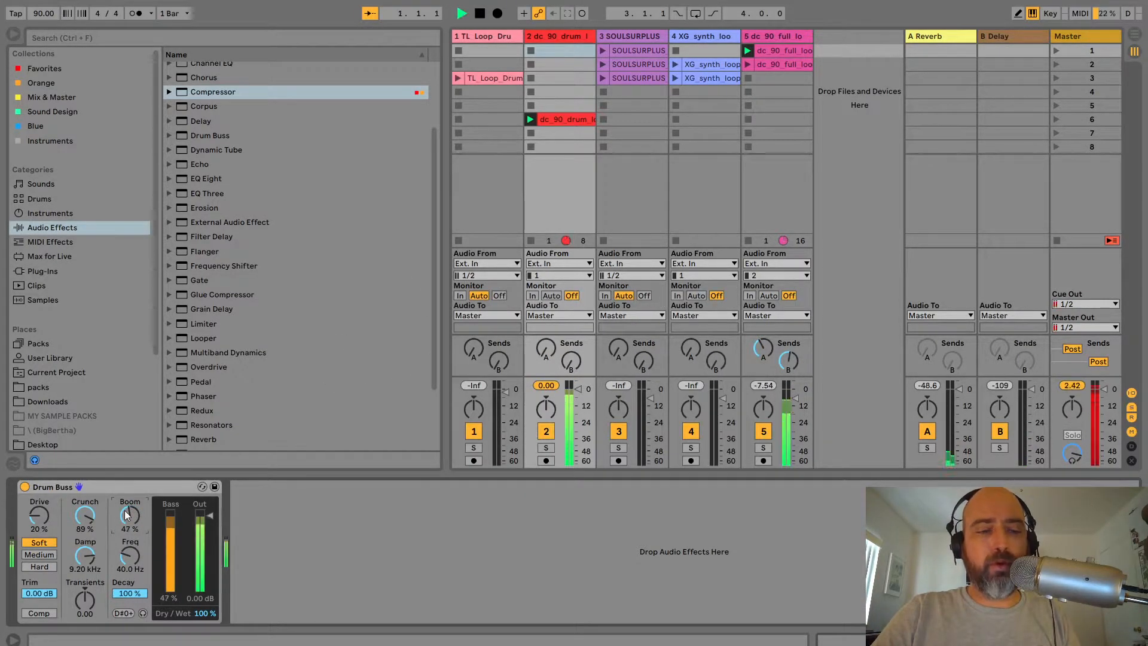
left_click(26, 486)
left_click(25, 486)
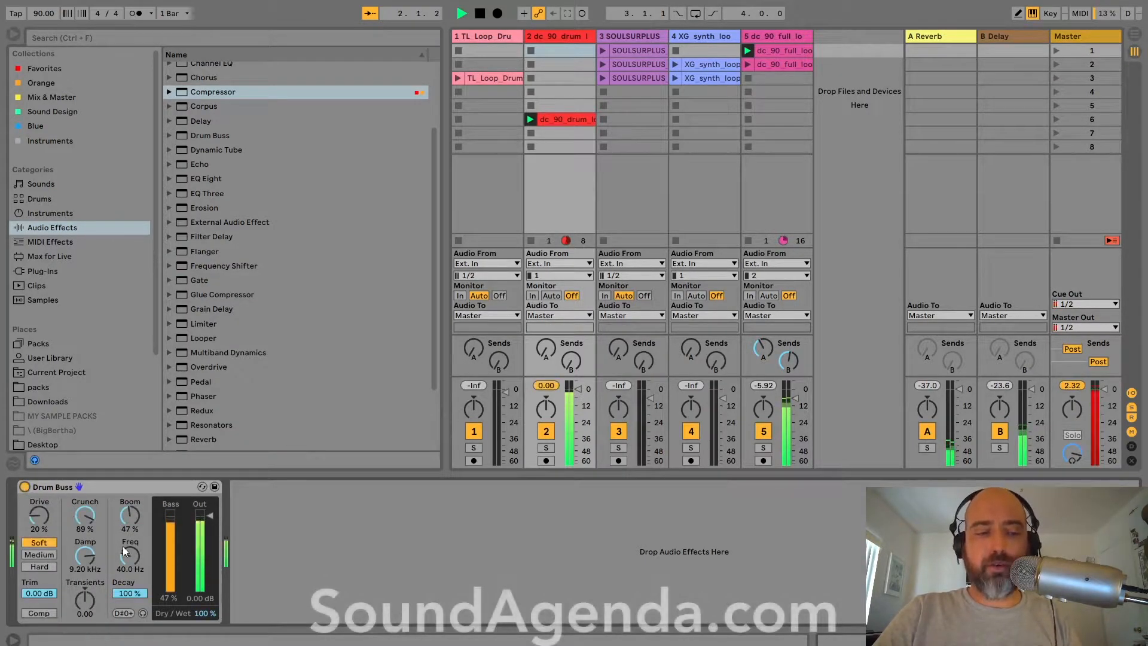
Reduce the Drum Buss Crunch to 72% and its Dry/Wet to 77% while listening to the loop.
mouse_move(93, 520)
left_mouse_down()
mouse_move(92, 502)
mouse_move(93, 538)
left_mouse_up()
key("space")
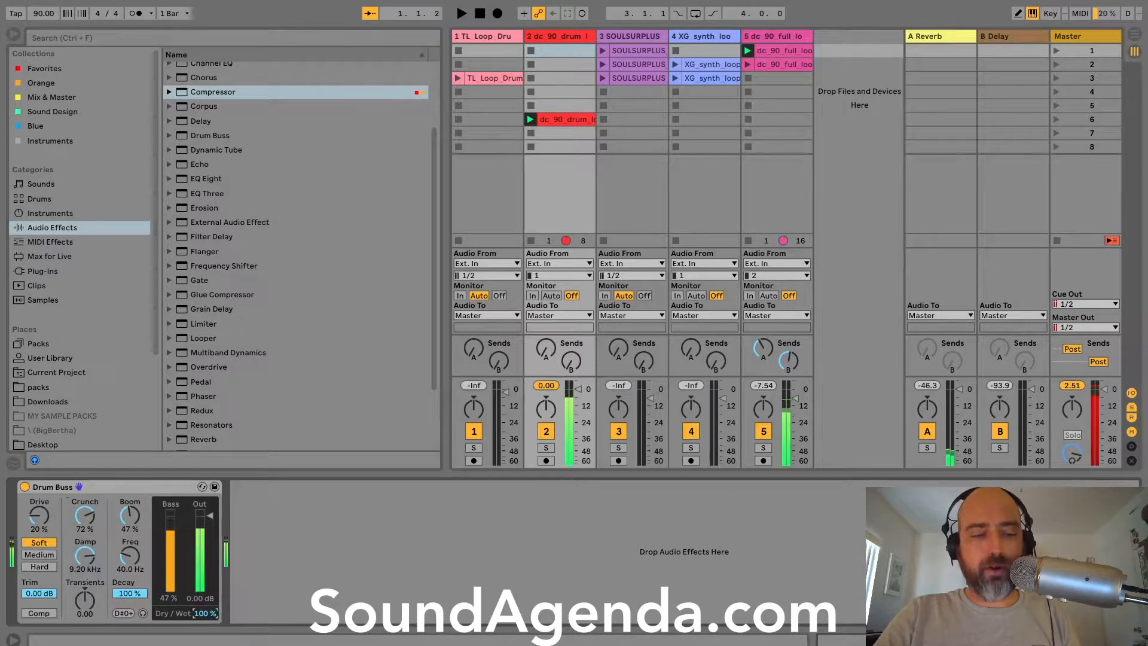
left_click_drag(209, 612, 208, 626)
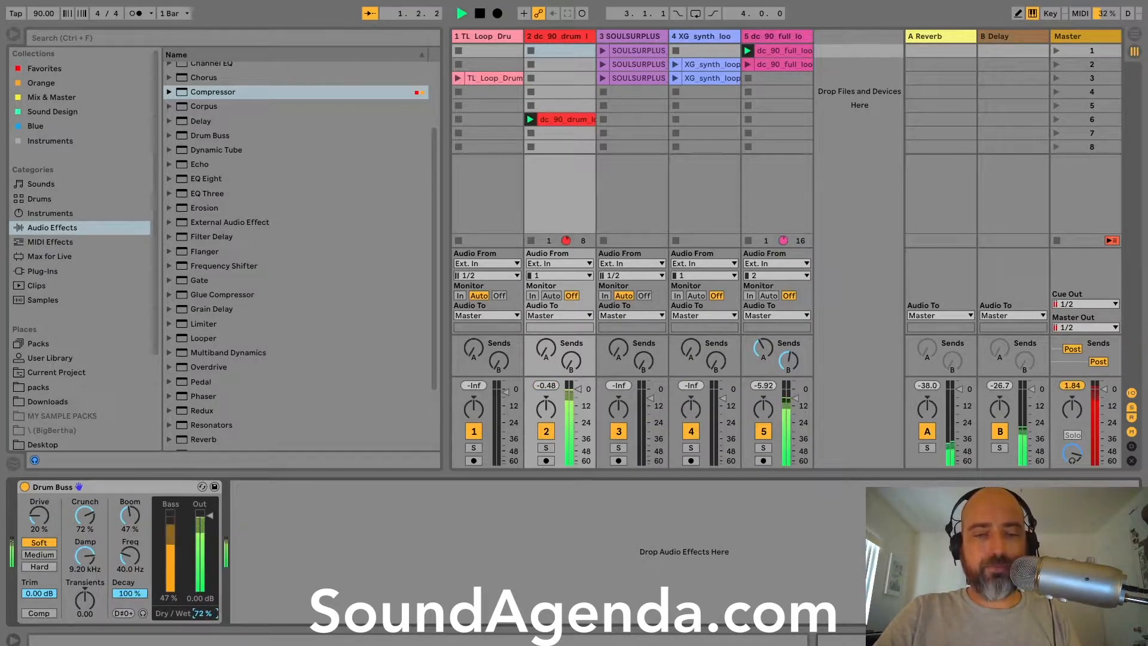
key("space")
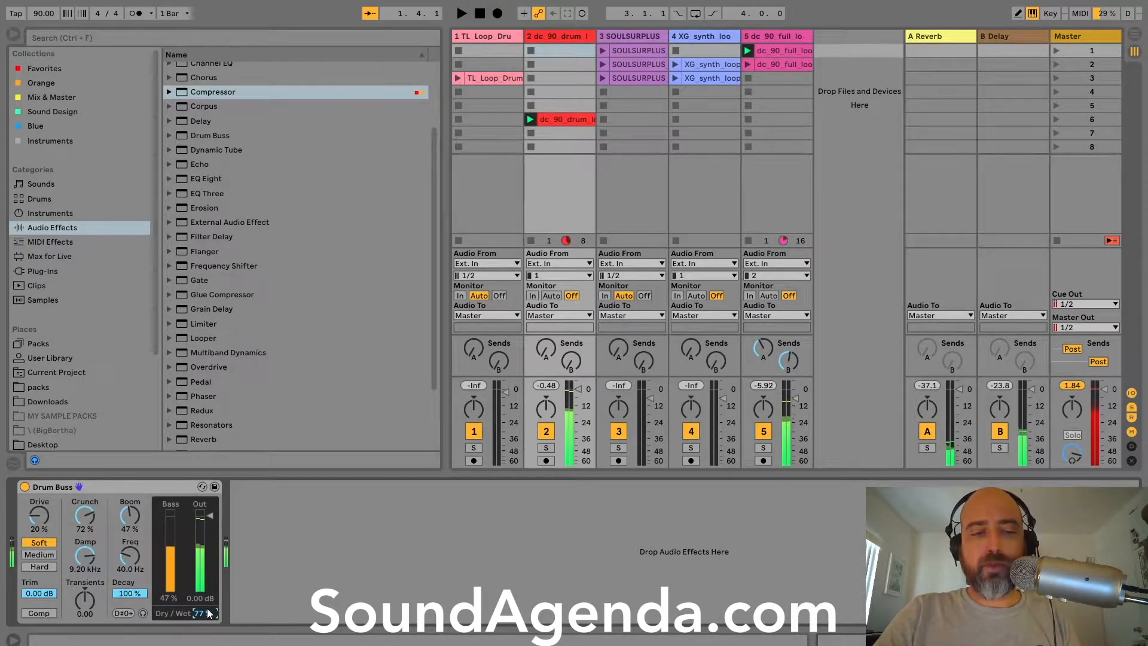
View the Reverb device on the A Reverb return track and go back to the drum track's Drum Buss.
left_click(98, 483)
left_click(944, 39)
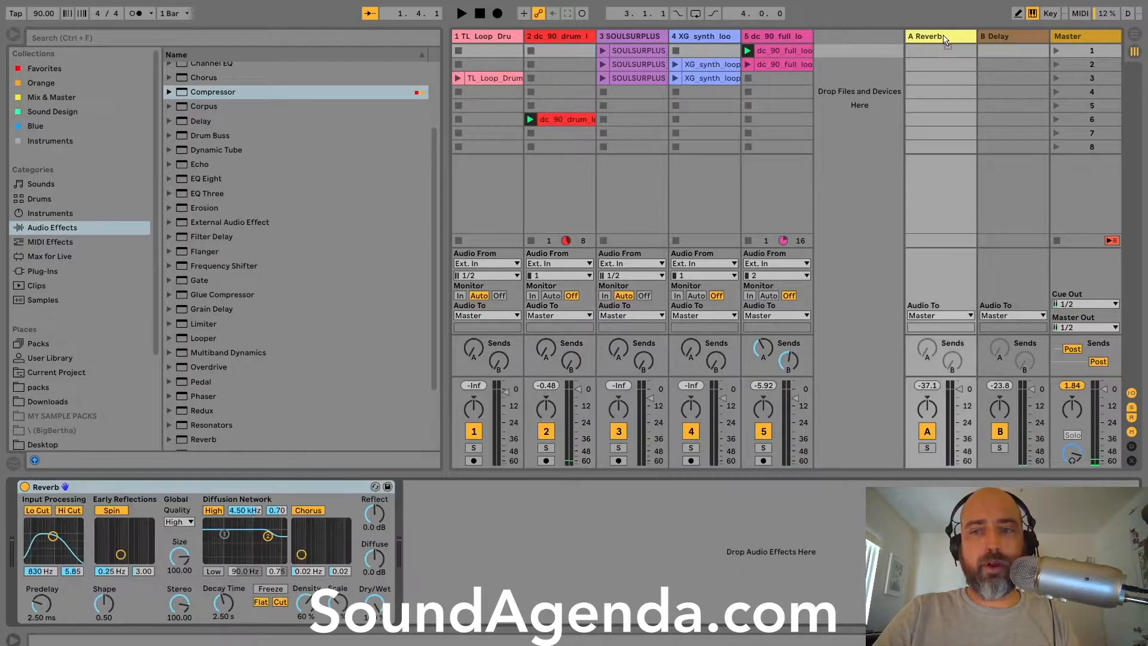
left_click(543, 208)
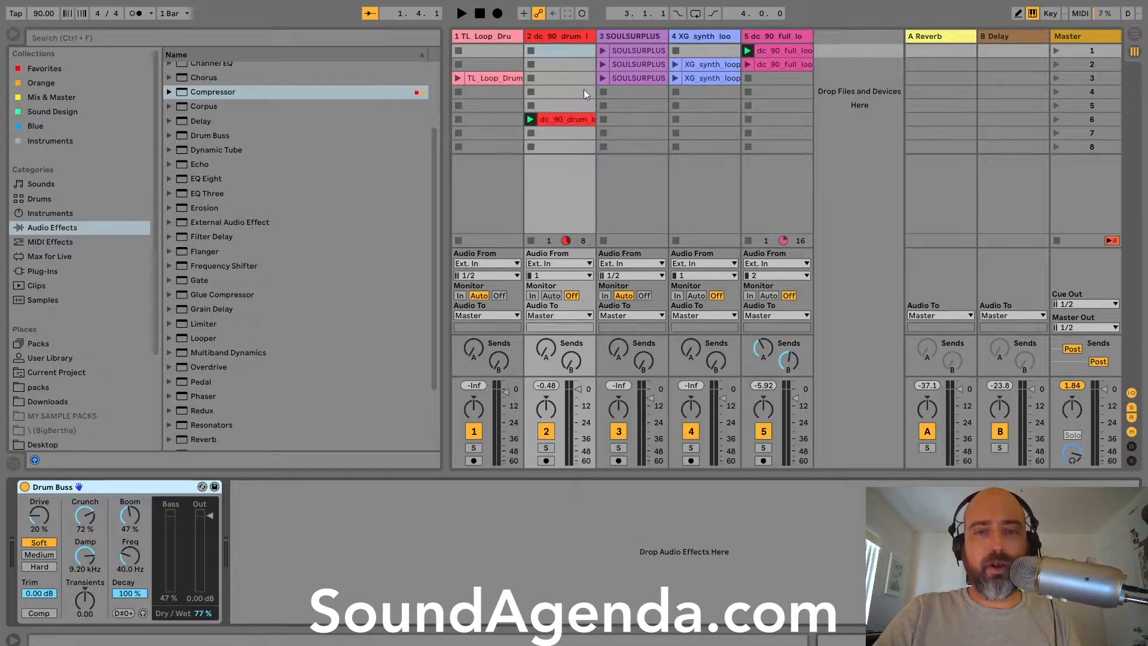
left_click(198, 613)
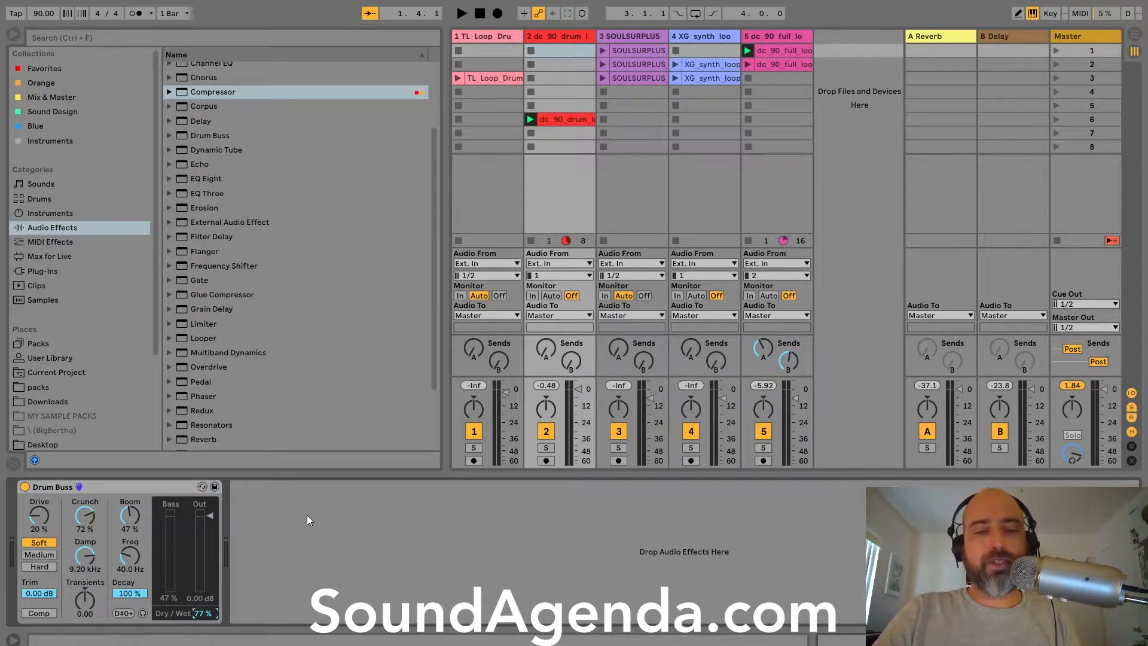
Solo track 2 and set the drum loop clip's Beats-mode transient envelope to 50 during playback.
left_click(564, 119)
left_click(179, 533)
left_click(176, 547)
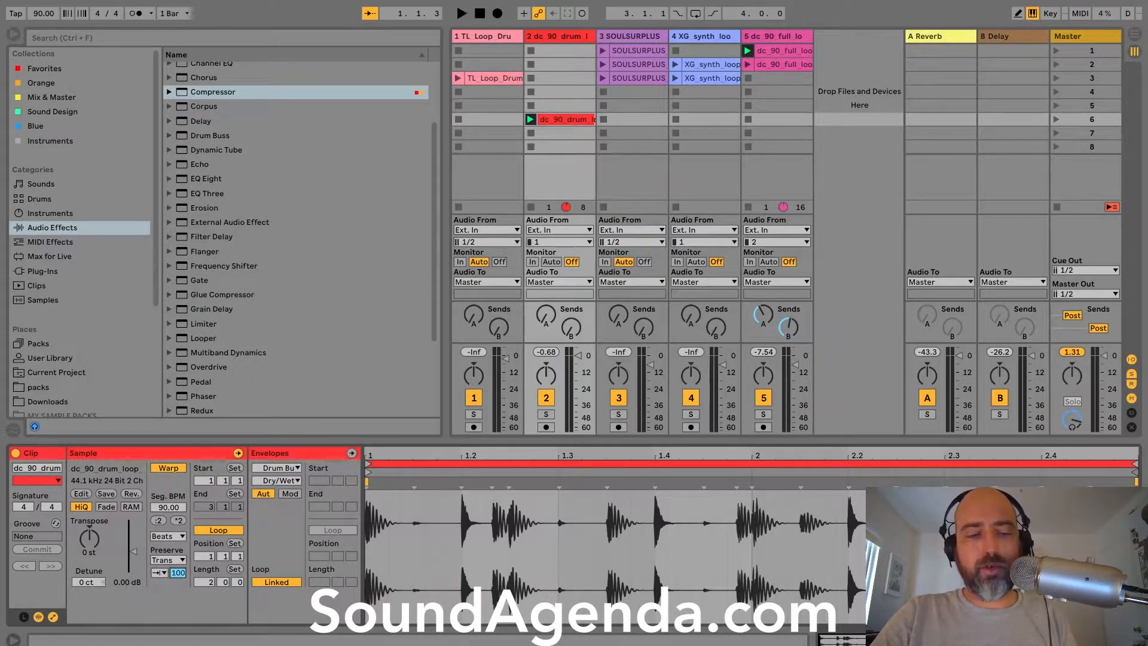
left_click(546, 414)
key("space")
left_click_drag(179, 574, 178, 519)
type("50")
key("Return")
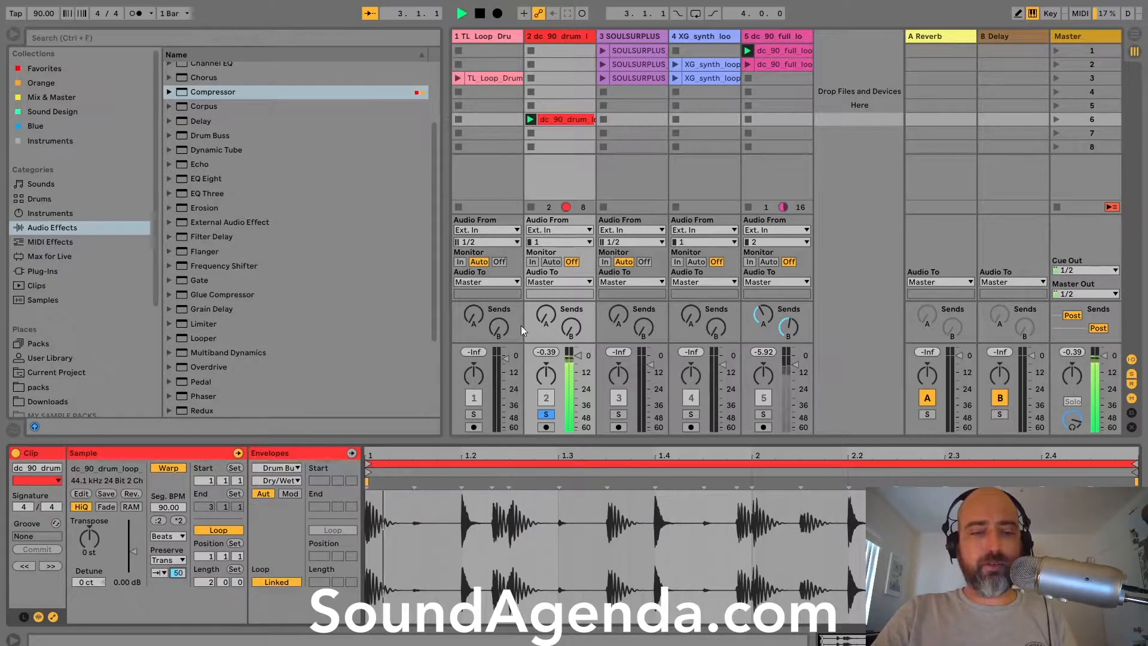
Set the drum track's Drum Buss Boom to 56%, Dry/Wet to 74% and Transients to 0.33, and stop playback.
left_click(566, 39)
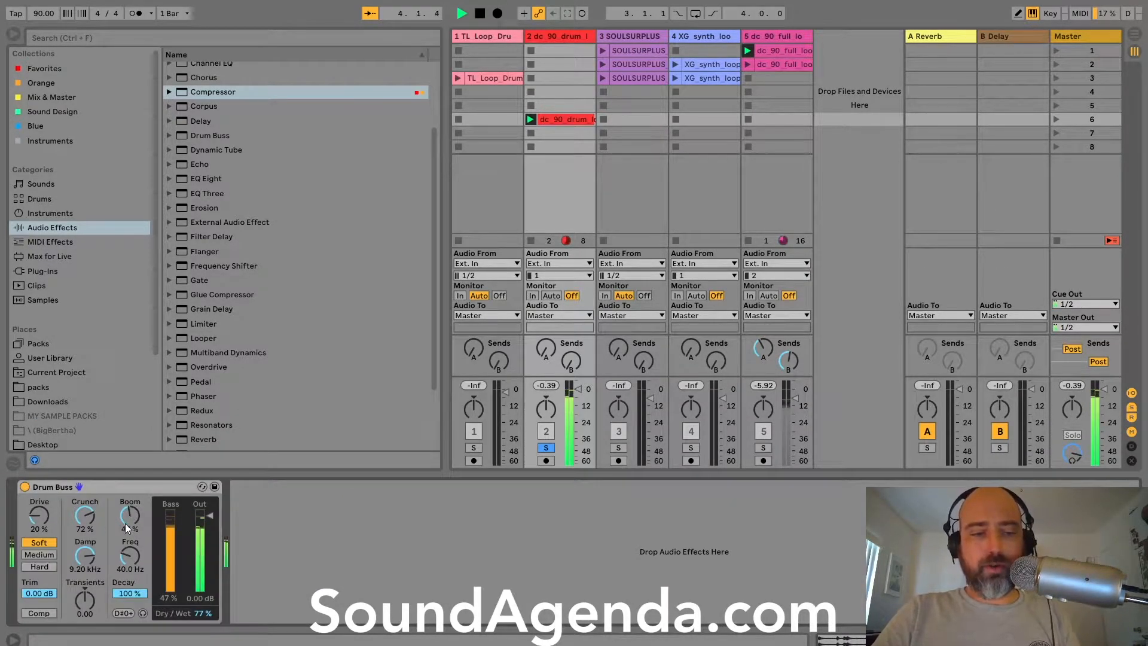
left_click_drag(126, 524, 126, 521)
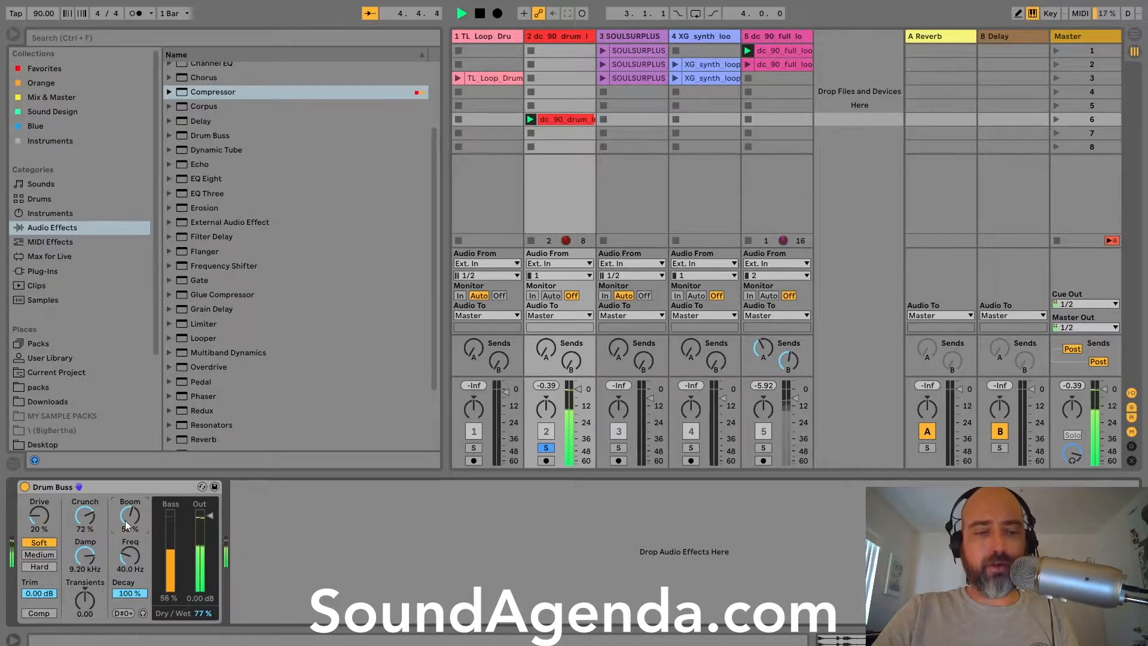
left_click_drag(203, 613, 202, 605)
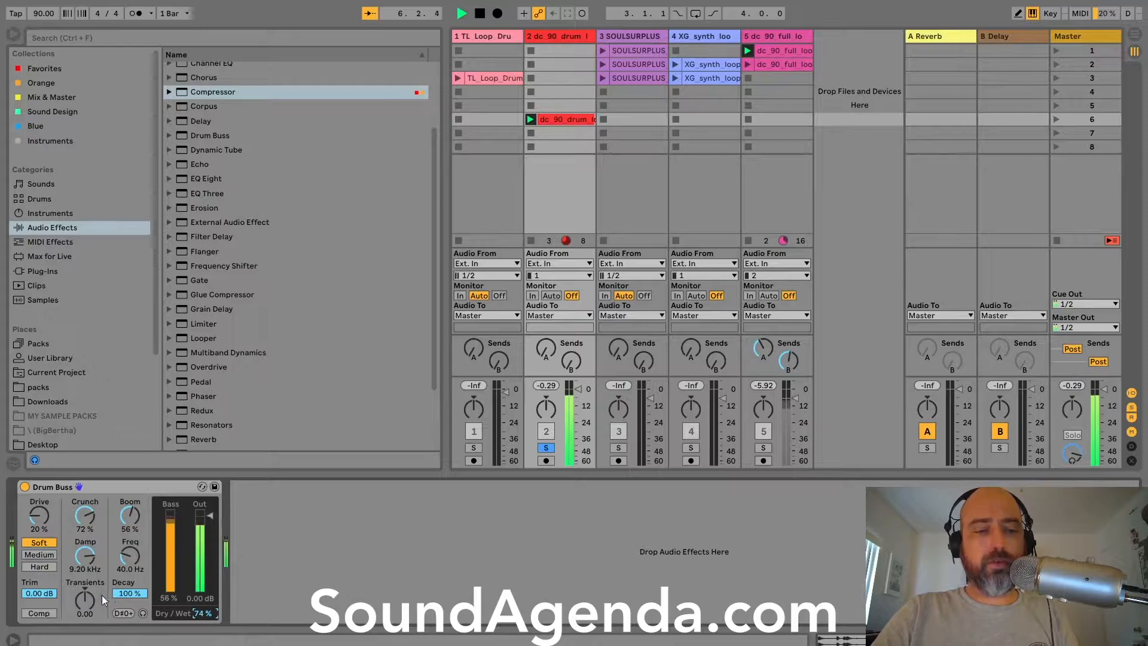
left_click_drag(80, 604, 80, 596)
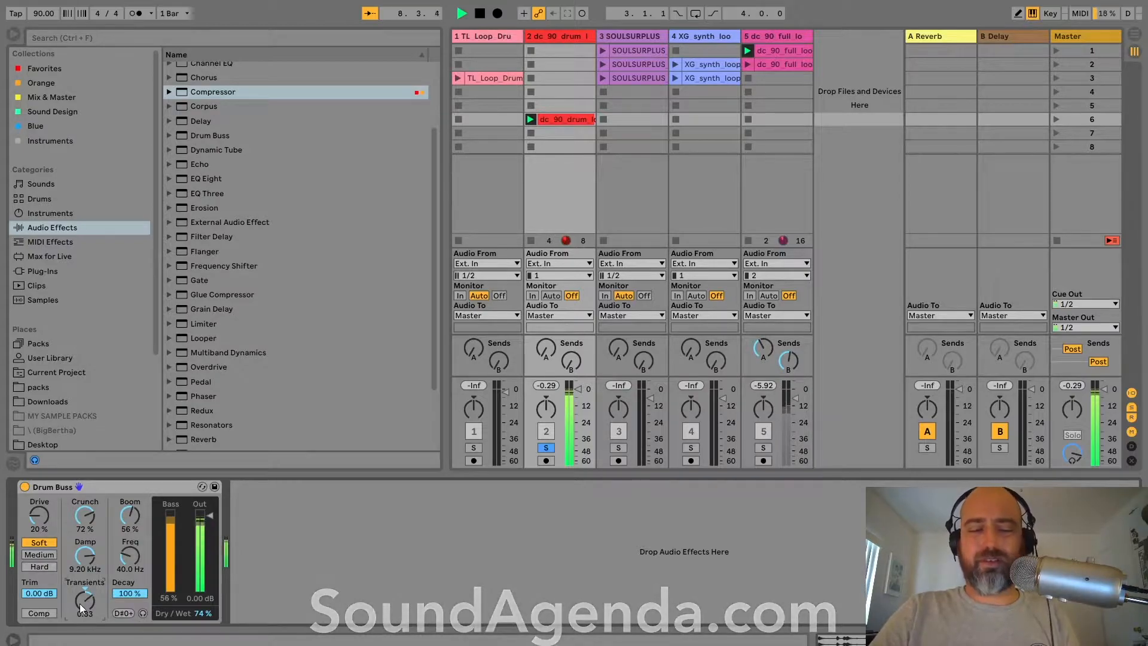
key("space")
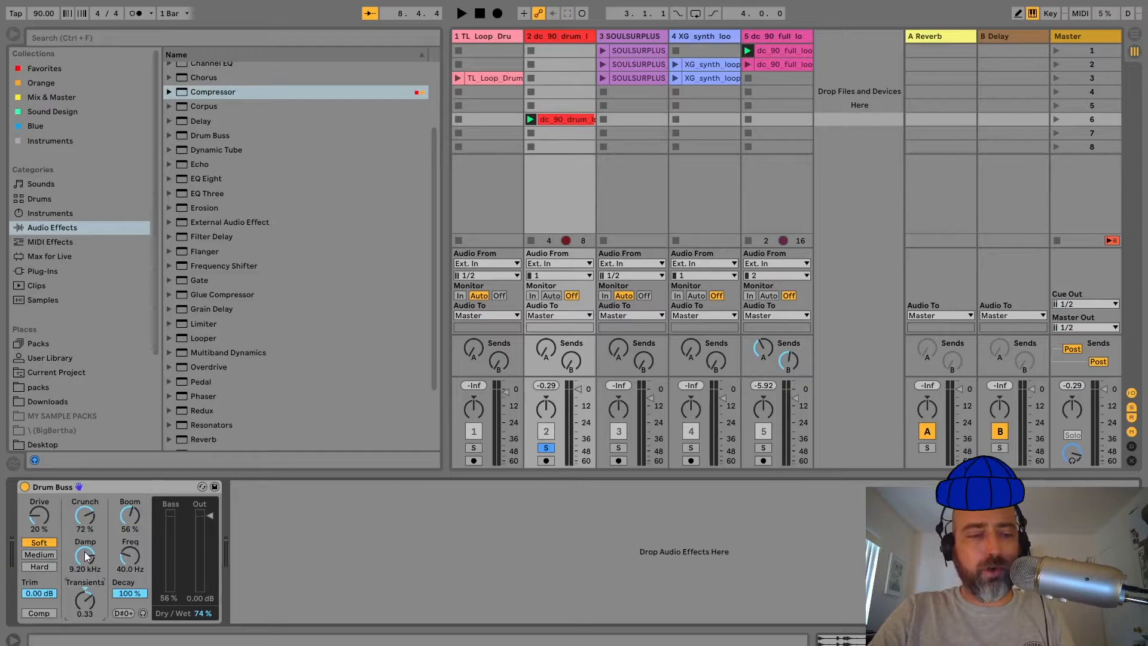
Set the drum track's Drum Buss Damp to 11.1 kHz and Crunch to 100%, and lower its Dry/Wet during playback.
key("space")
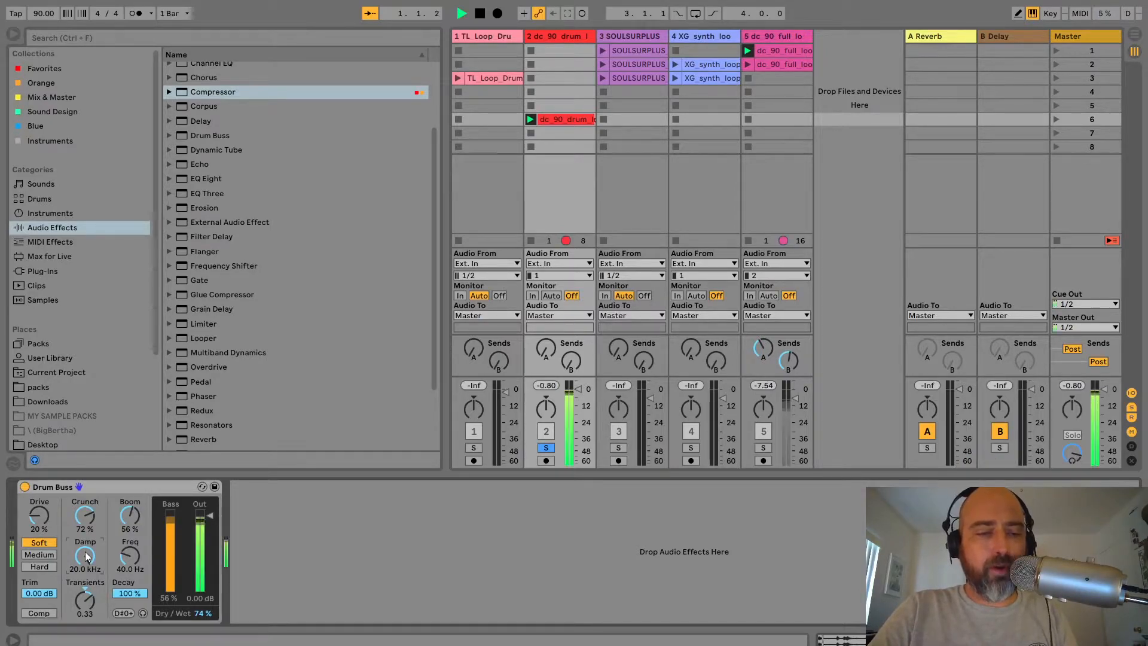
left_click_drag(85, 555, 85, 604)
key("space")
left_click_drag(85, 555, 85, 516)
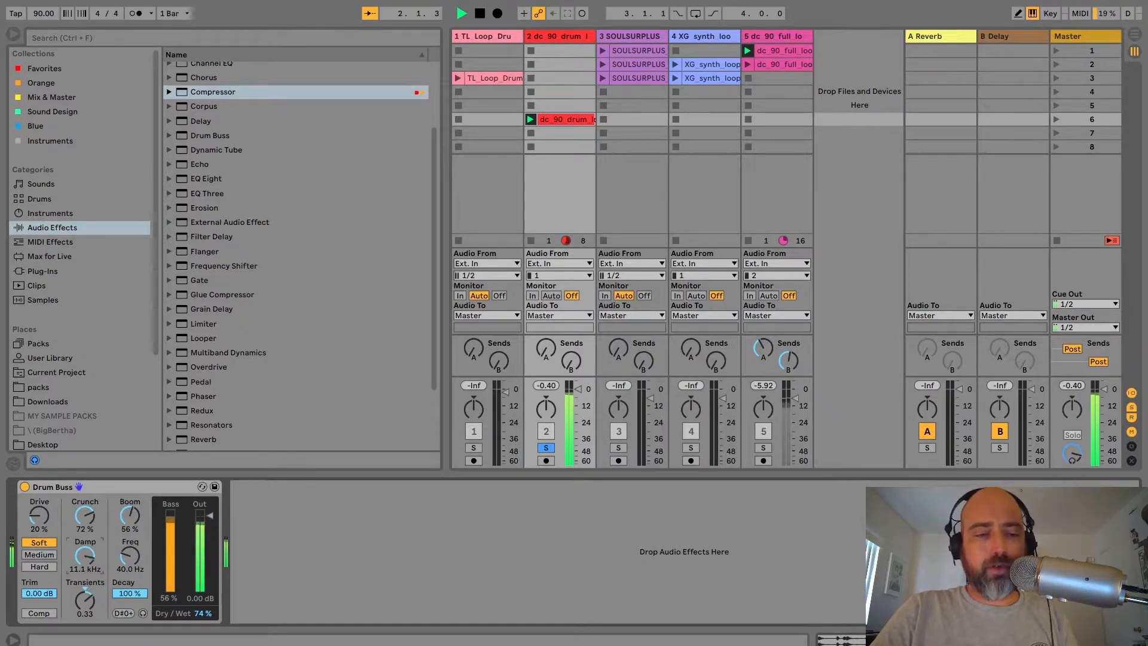
left_click_drag(85, 515, 84, 580)
left_click_drag(85, 515, 84, 455)
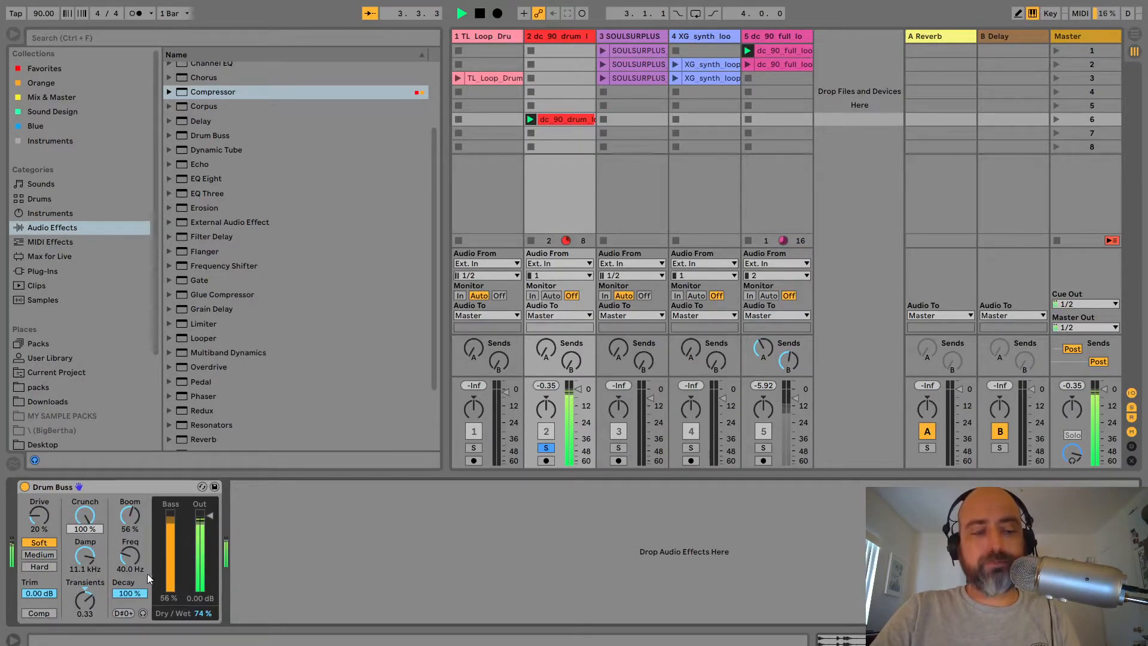
left_click_drag(201, 611, 202, 632)
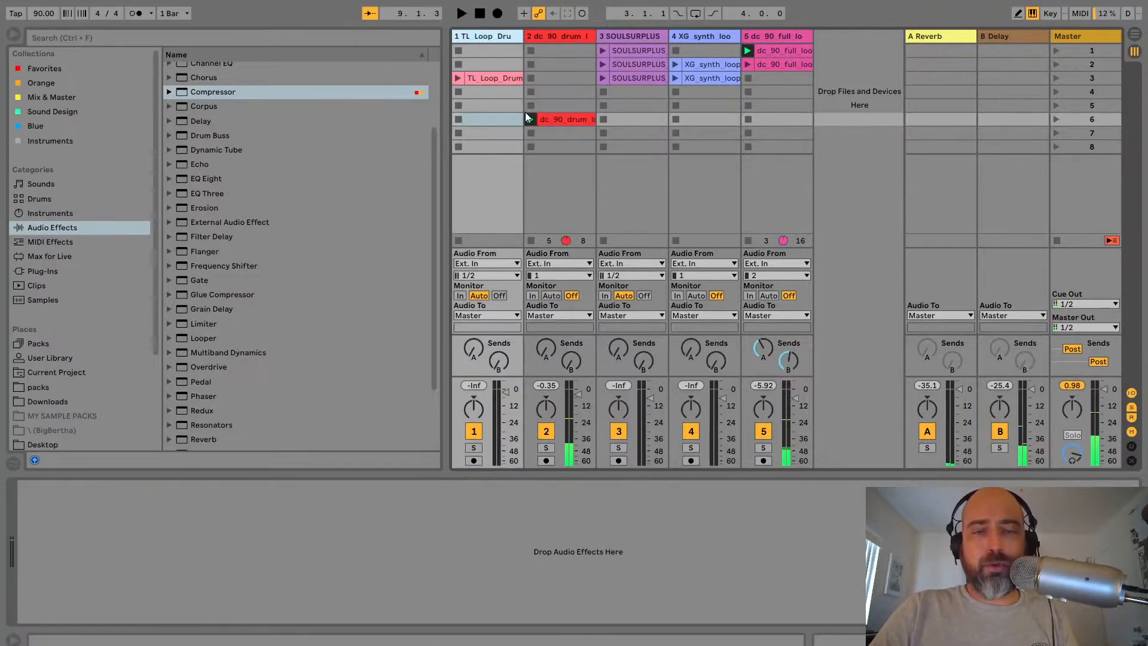
Delete the TL_Loop_Drum track and move the dc_90_drum_loop clip up to scene 1.
key("Delete")
left_click(546, 35)
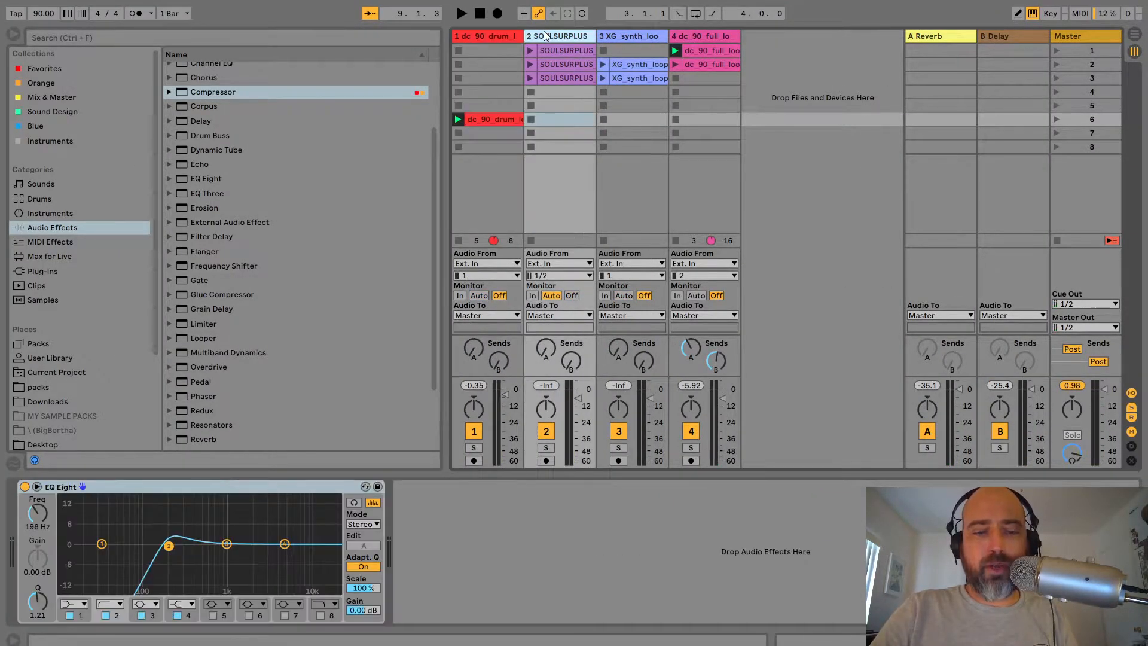
left_click(538, 50)
left_click_drag(506, 119, 507, 53)
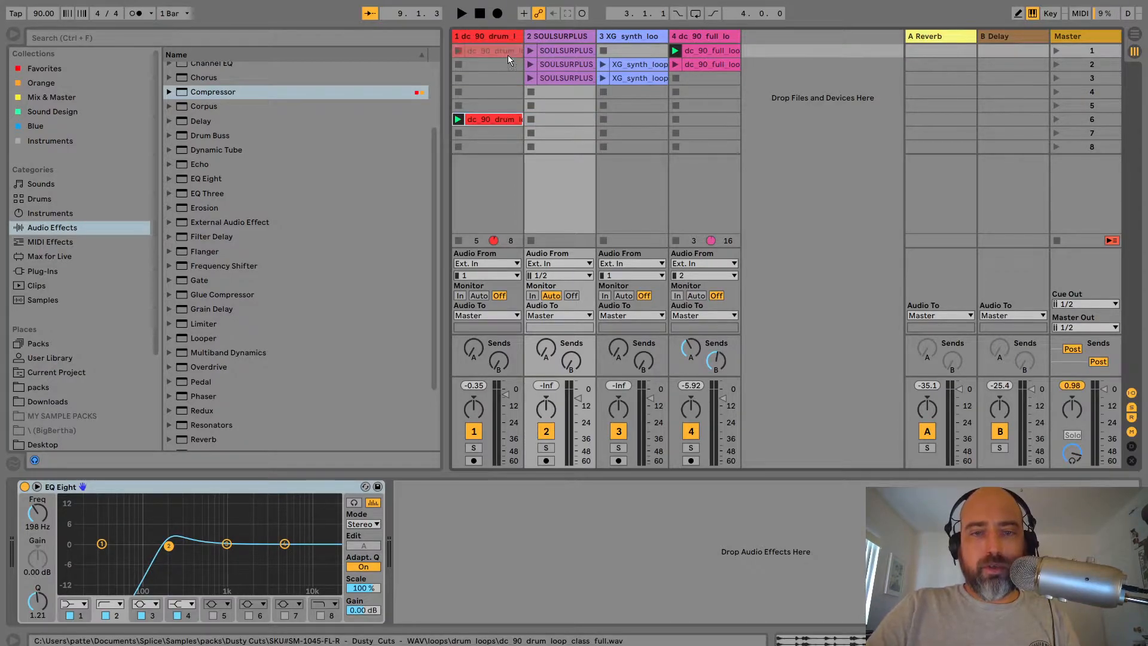
left_click(626, 64)
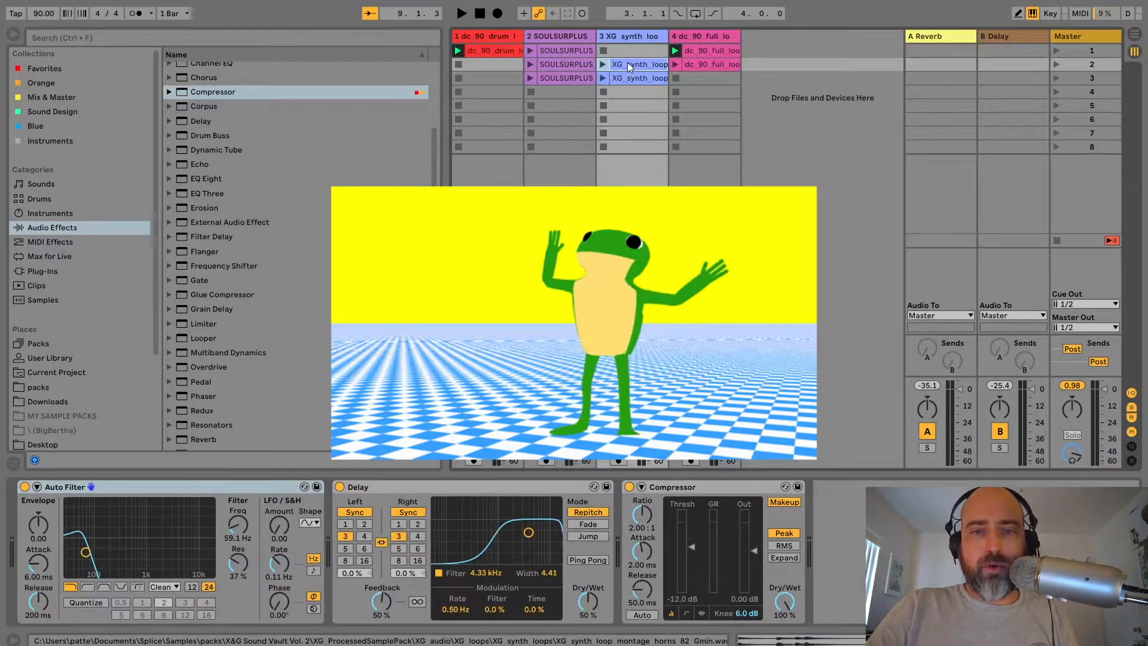
With scene 1 playing, set the SOULSURPLUS track's volume to -7.5 dB and its EQ Eight low cut to 124 Hz with Q 0.82.
left_click(1090, 52)
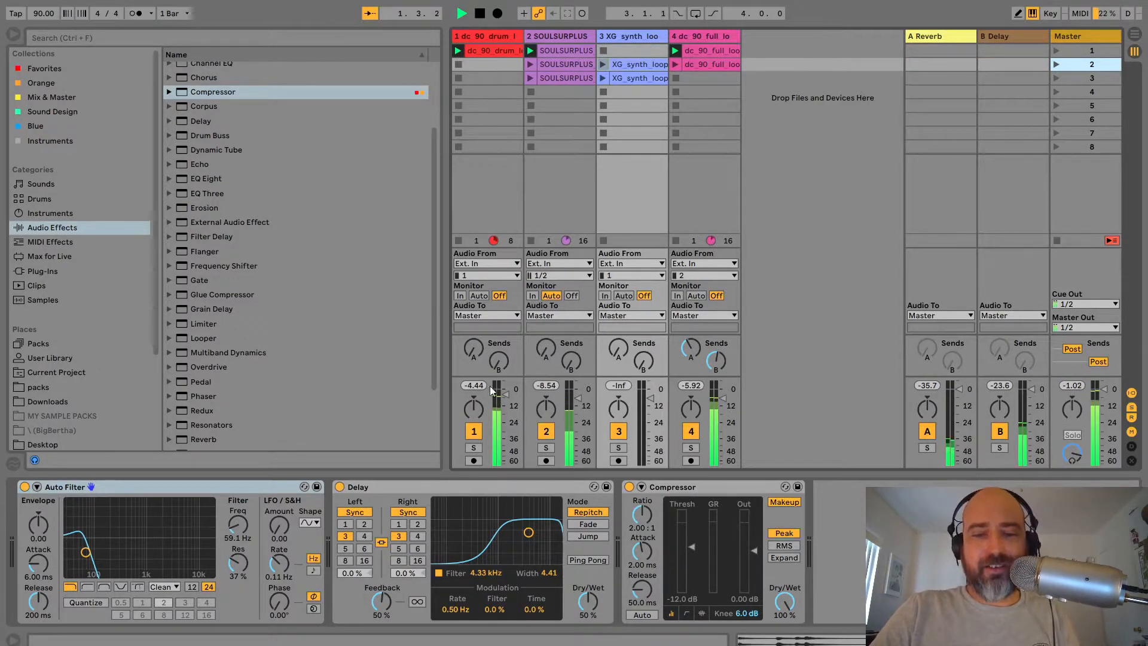
left_click_drag(577, 399, 577, 398)
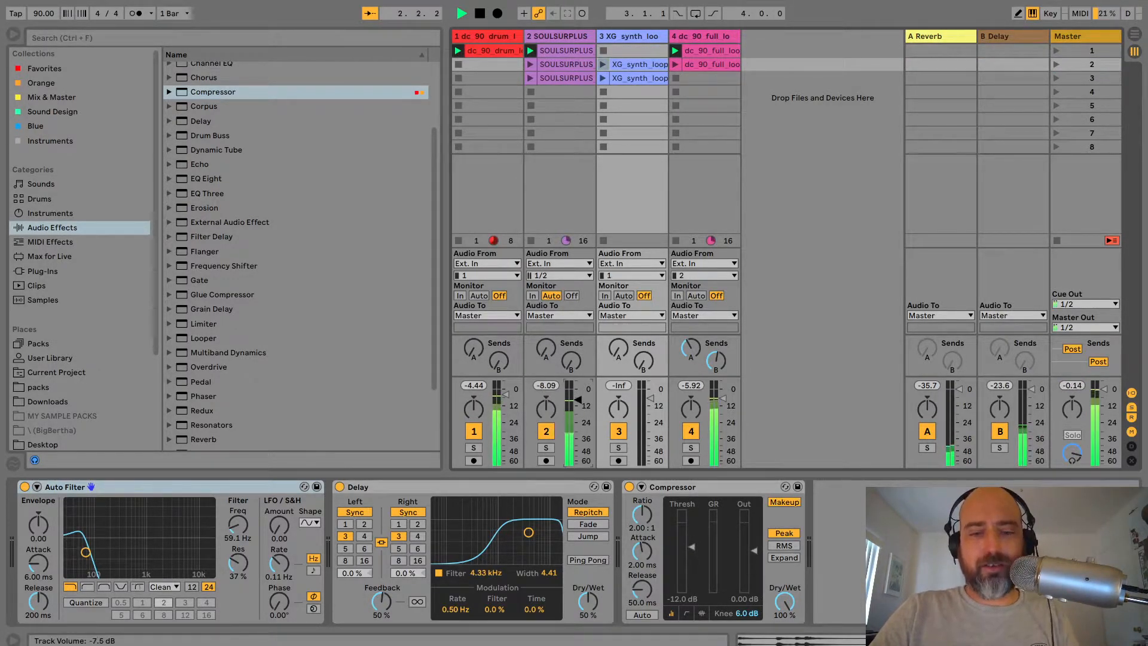
left_click(554, 35)
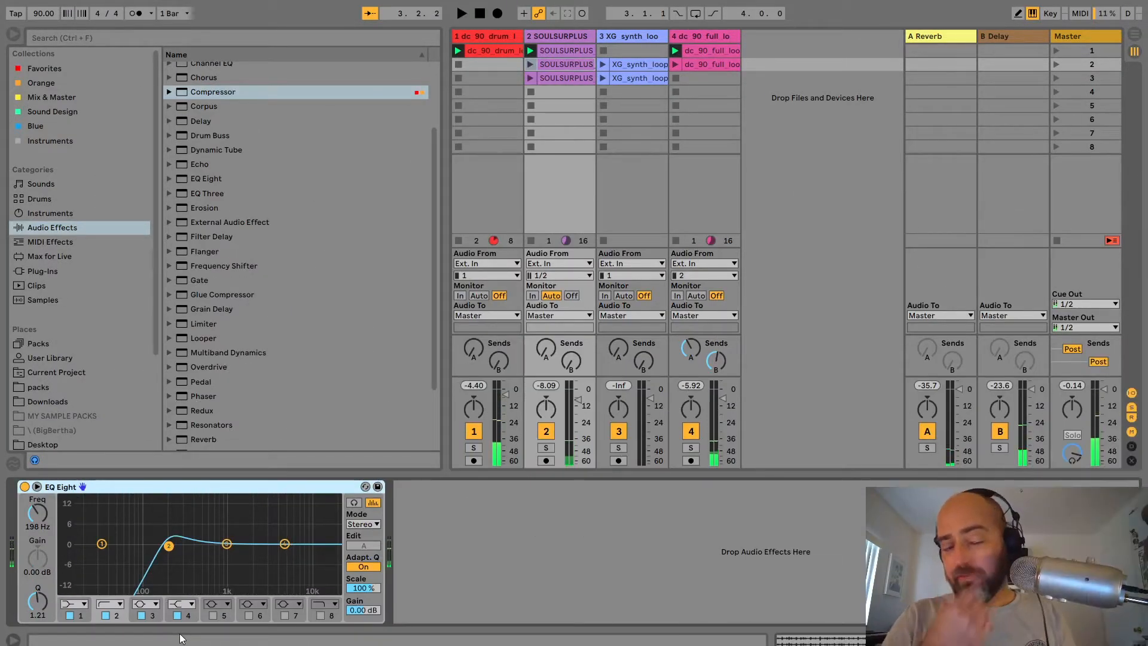
mouse_move(165, 554)
left_mouse_down()
mouse_move(336, 568)
mouse_move(321, 545)
mouse_move(339, 568)
mouse_move(254, 544)
mouse_move(152, 553)
left_mouse_up()
key("space")
key("space")
key("space")
Solo the dc_90_full_loop track, add an EQ Eight after its Compressor and play the loop to examine its spectrum.
left_click(690, 447)
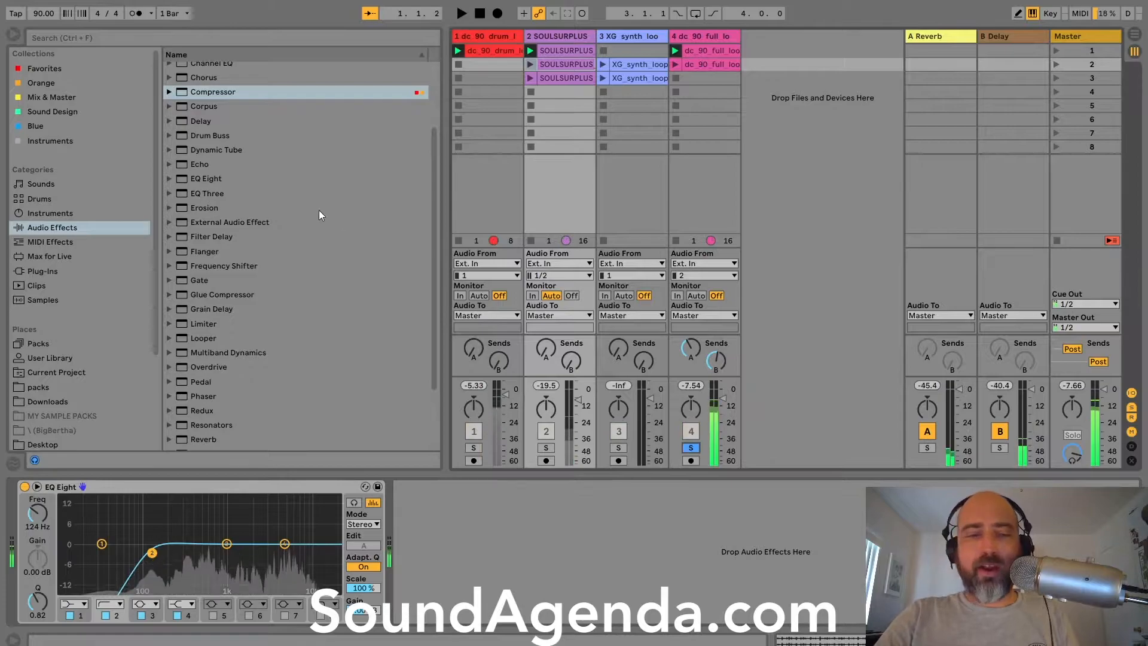
left_click_drag(201, 183, 526, 113)
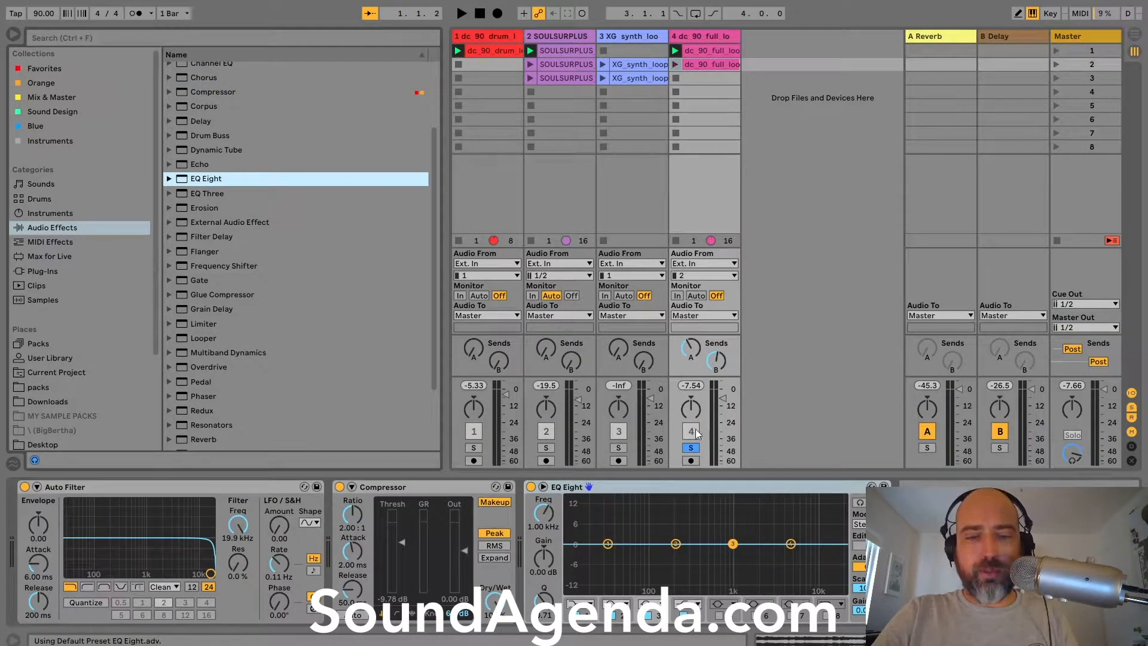
key("space")
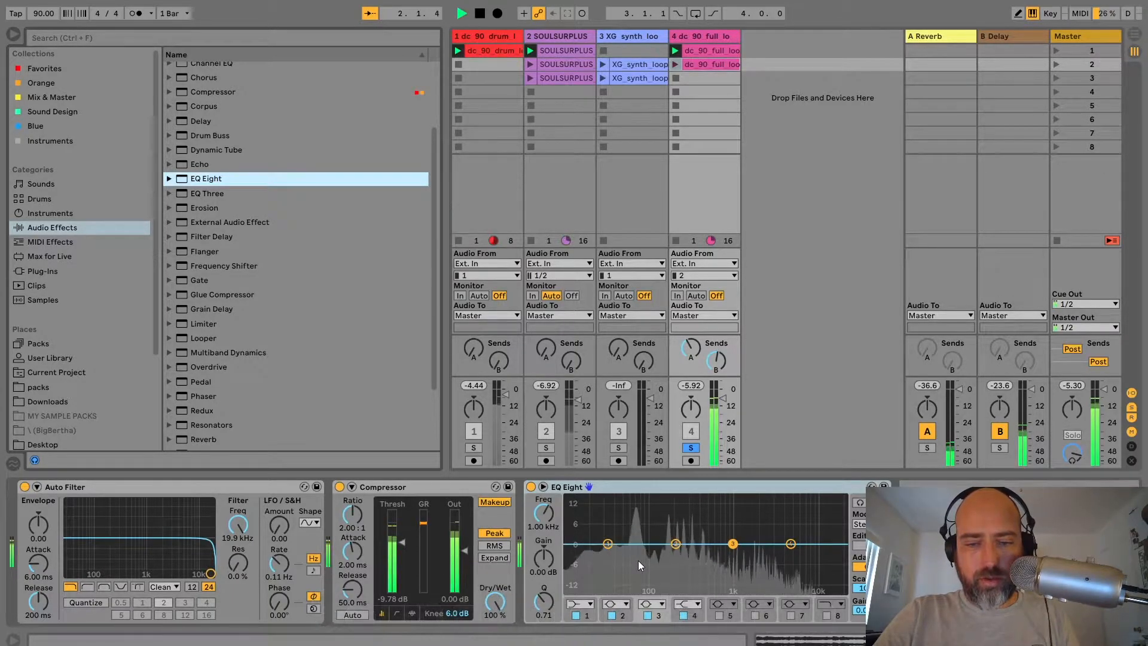
key("space")
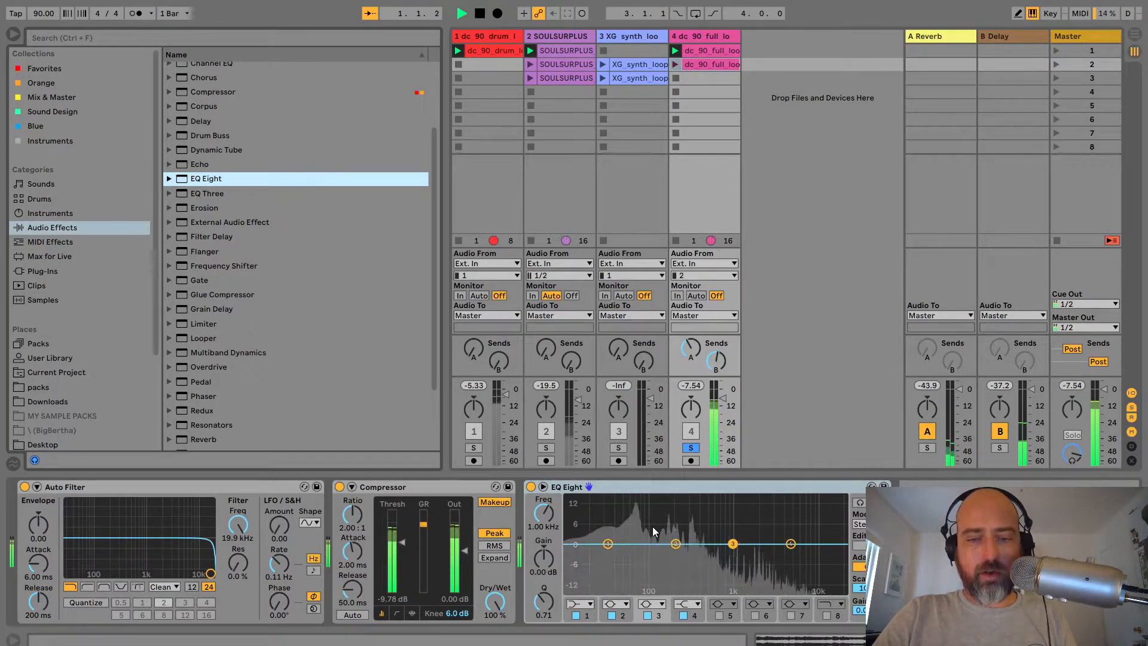
key("space")
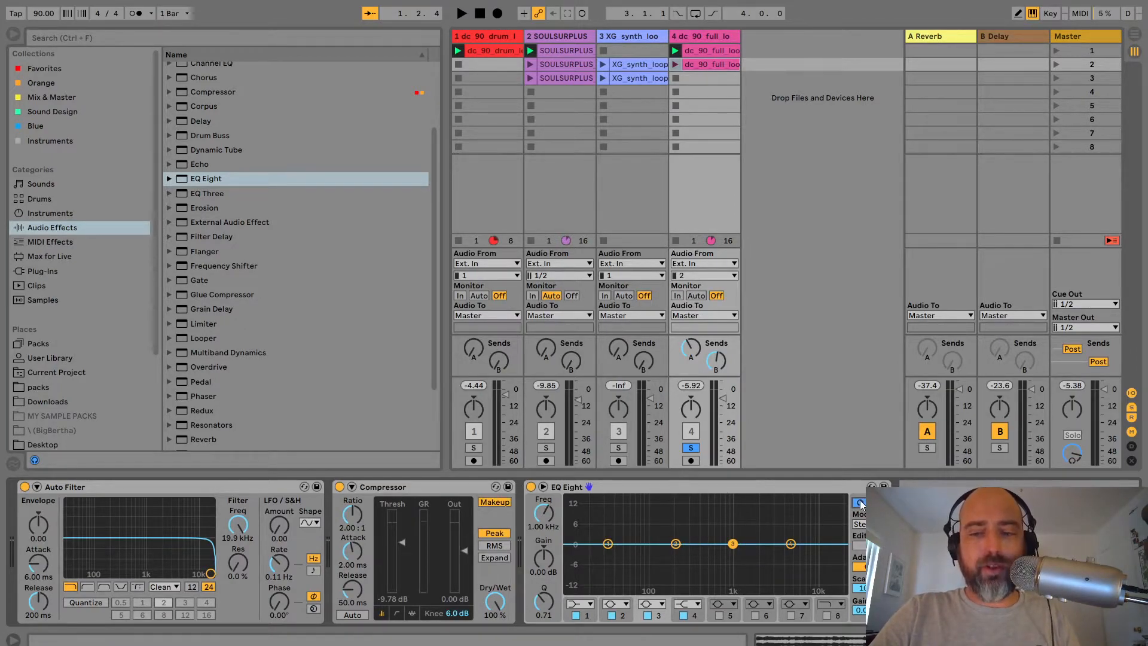
Using EQ Eight's audition mode on the dc_90_full_loop track, set band 2 to 153 Hz with a gain of -7.31 dB.
left_click(676, 544)
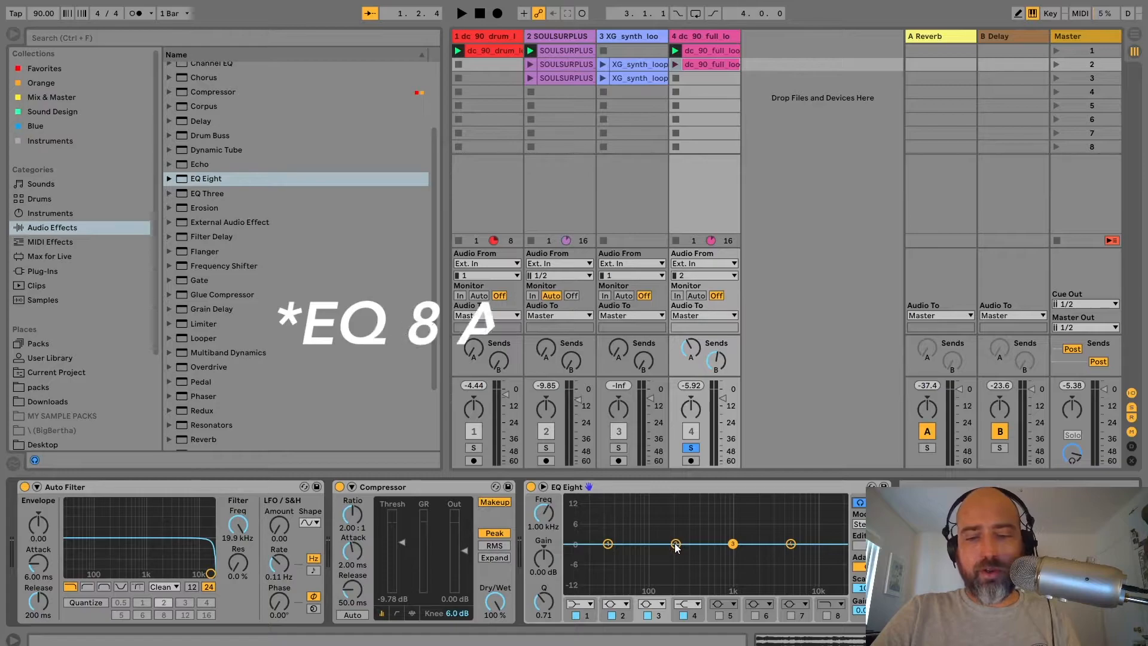
left_click_drag(675, 544, 648, 545)
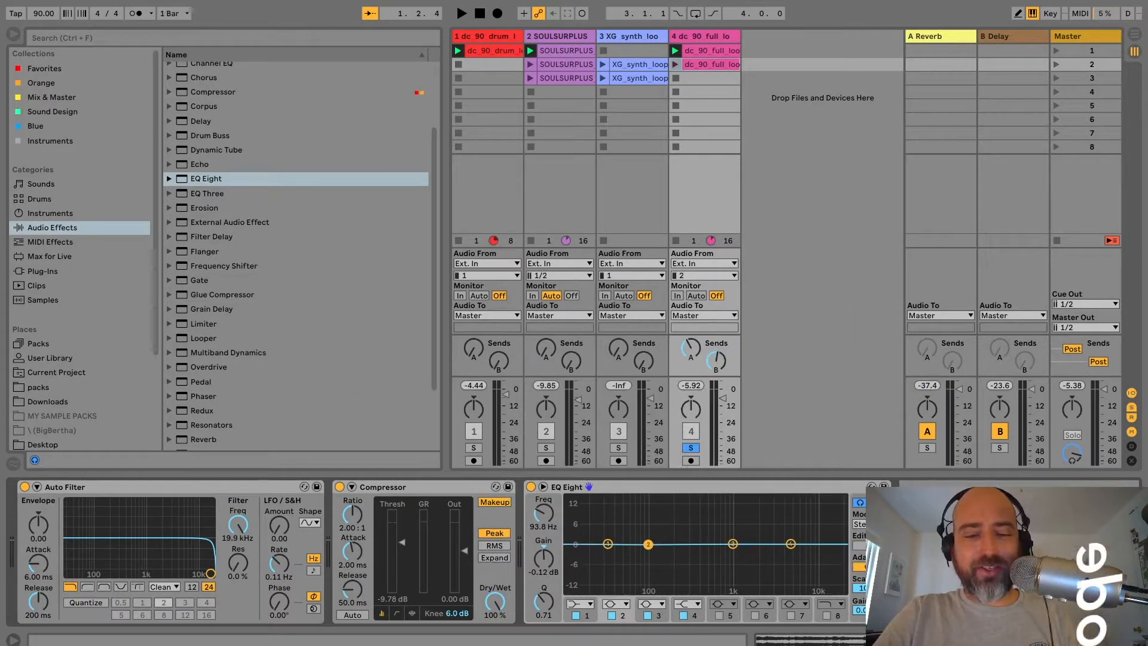
key("space")
mouse_move(648, 544)
left_mouse_down()
mouse_move(656, 498)
mouse_move(673, 503)
mouse_move(657, 521)
mouse_move(664, 547)
left_mouse_up()
key("space")
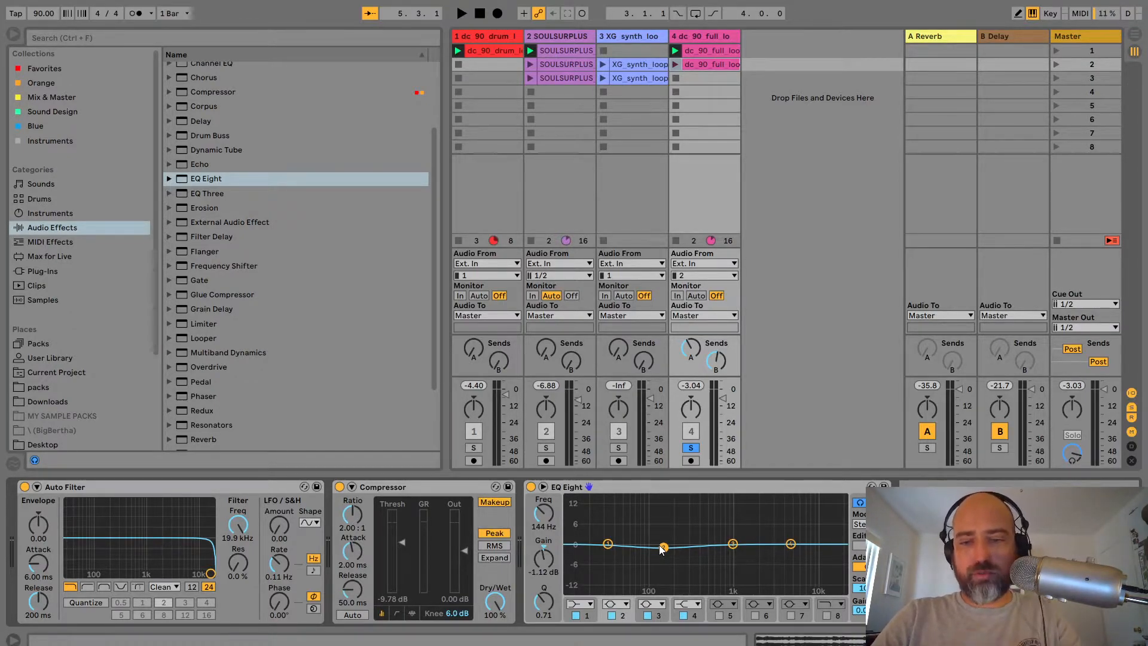
left_click_drag(660, 549, 665, 558)
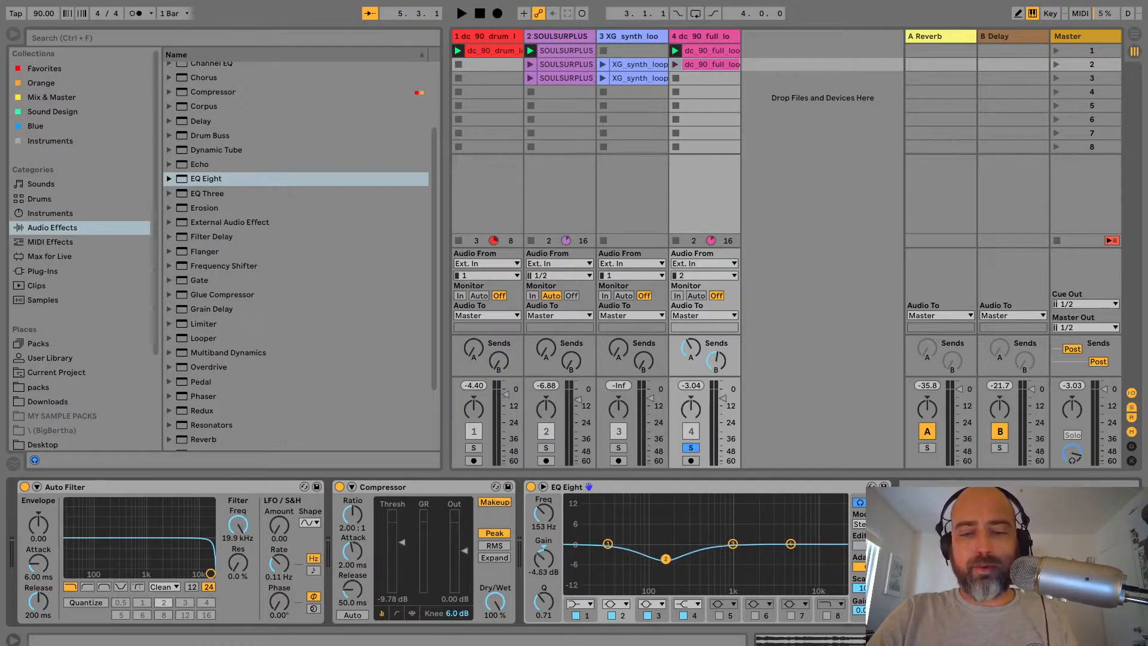
key("space")
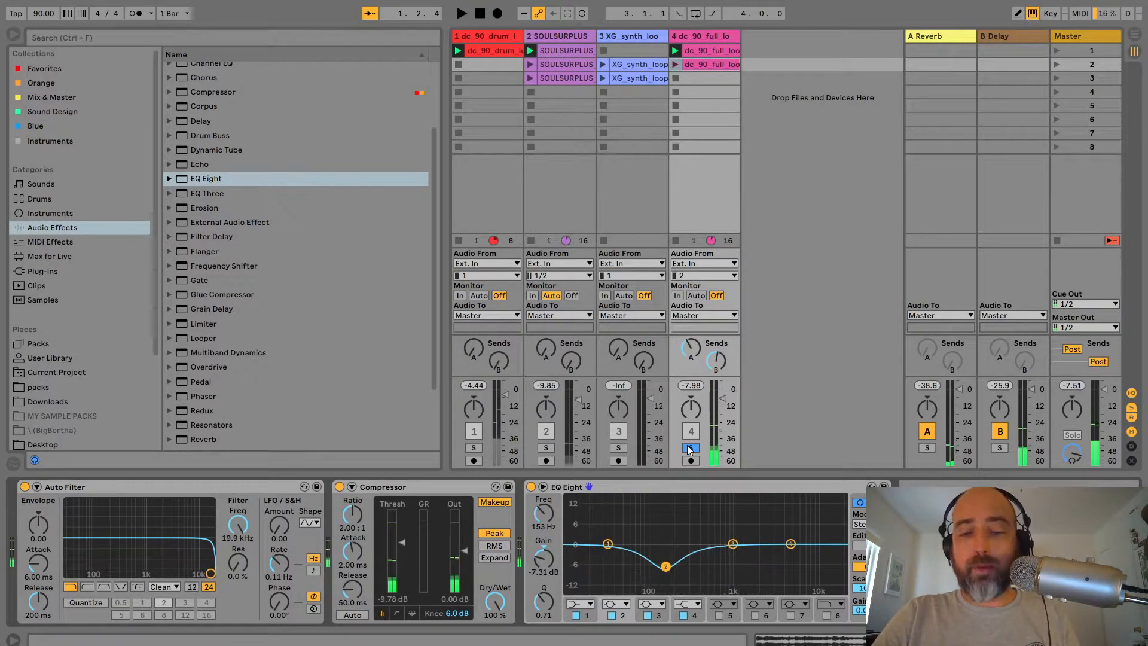
Solo the drum track together with the full loop and compare the mix with the EQ Eight bypassed and active.
left_click(472, 447)
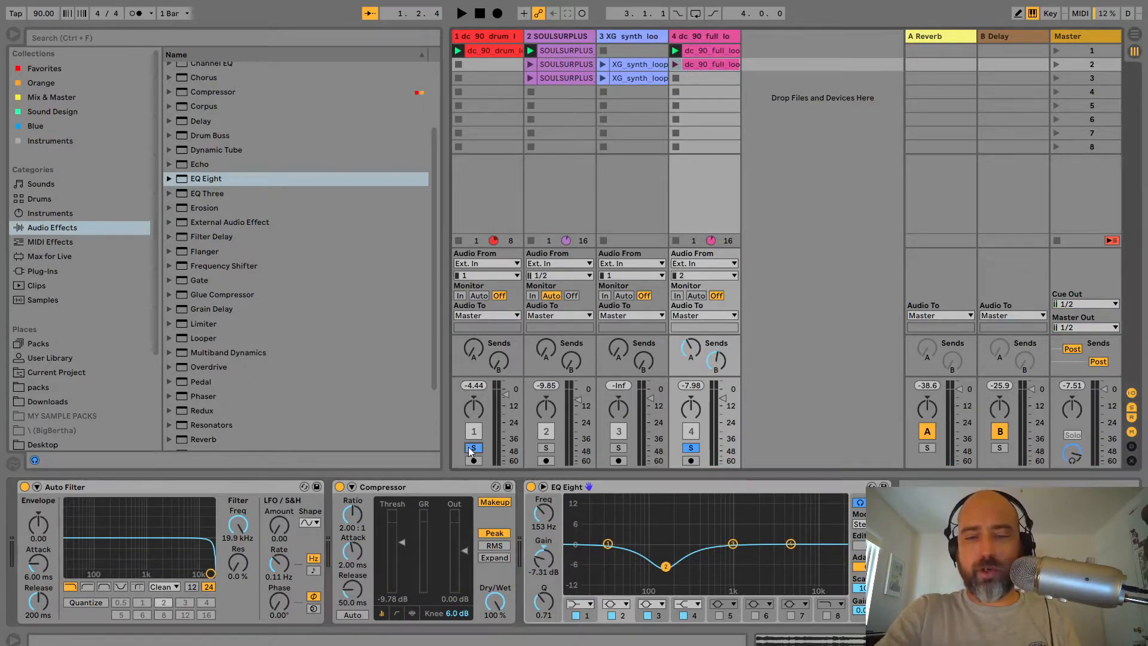
key("space")
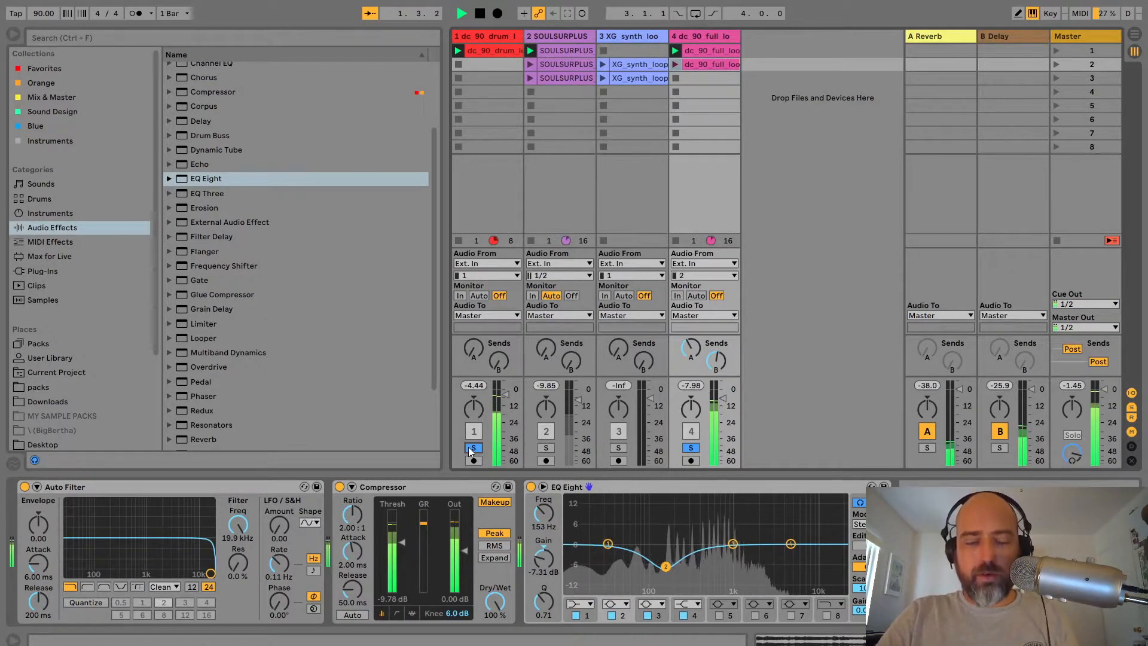
left_click(531, 487)
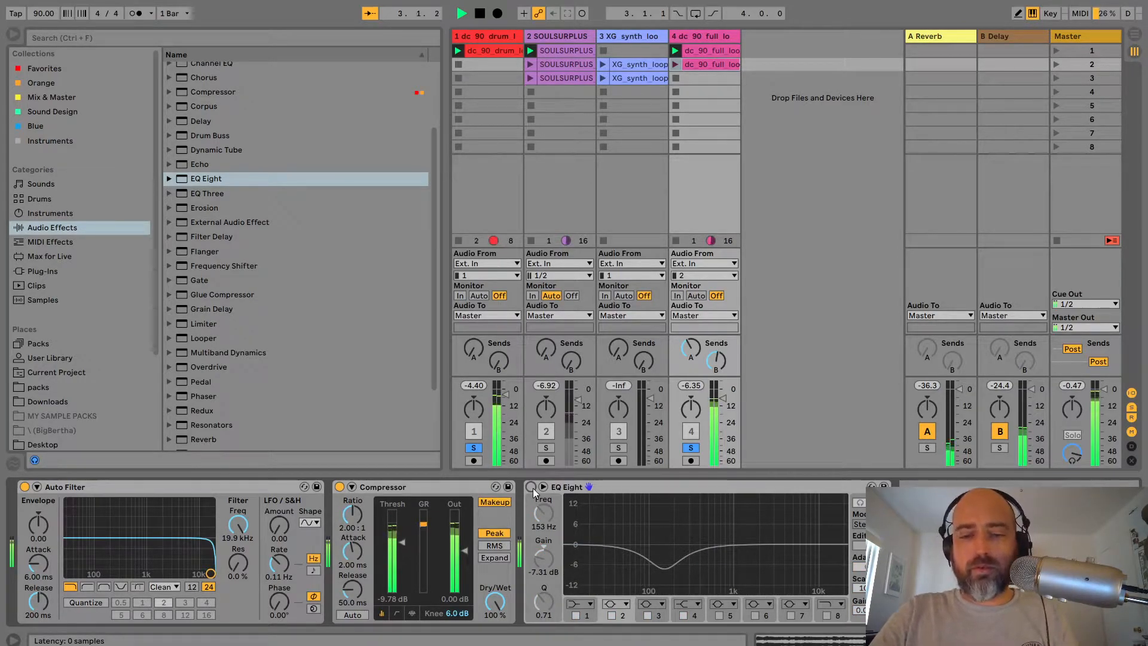
left_click(531, 487)
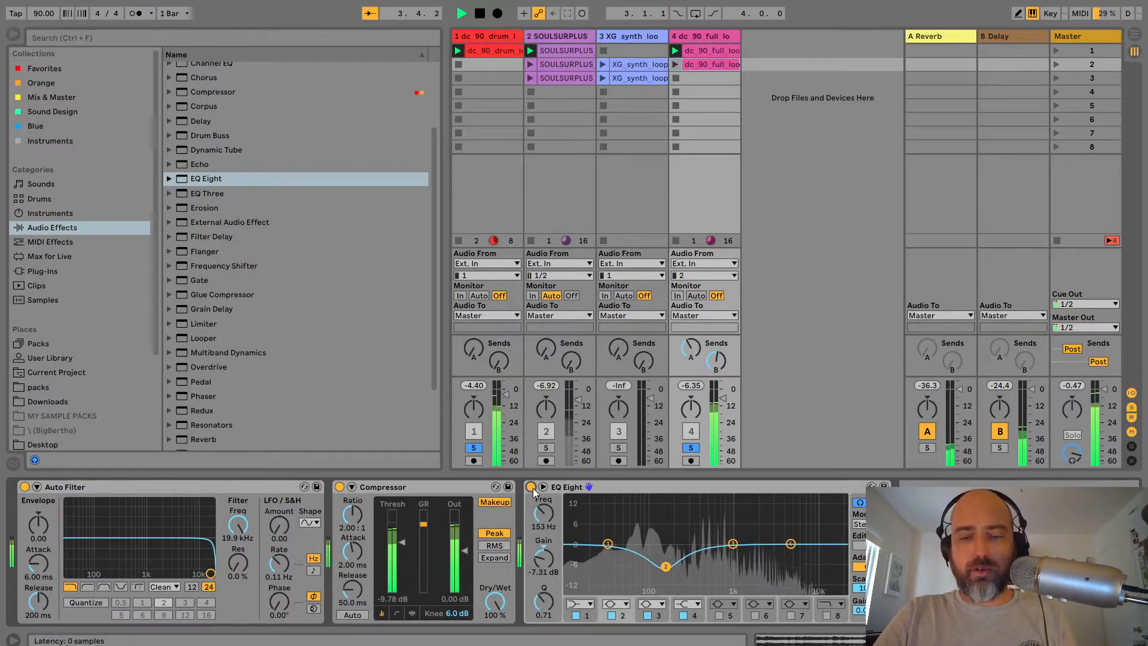
key("space")
Play all tracks unsoloed, set the SOULSURPLUS track's volume to -7.5 dB and launch the XG_synth_loop clip in scene 3.
key("space")
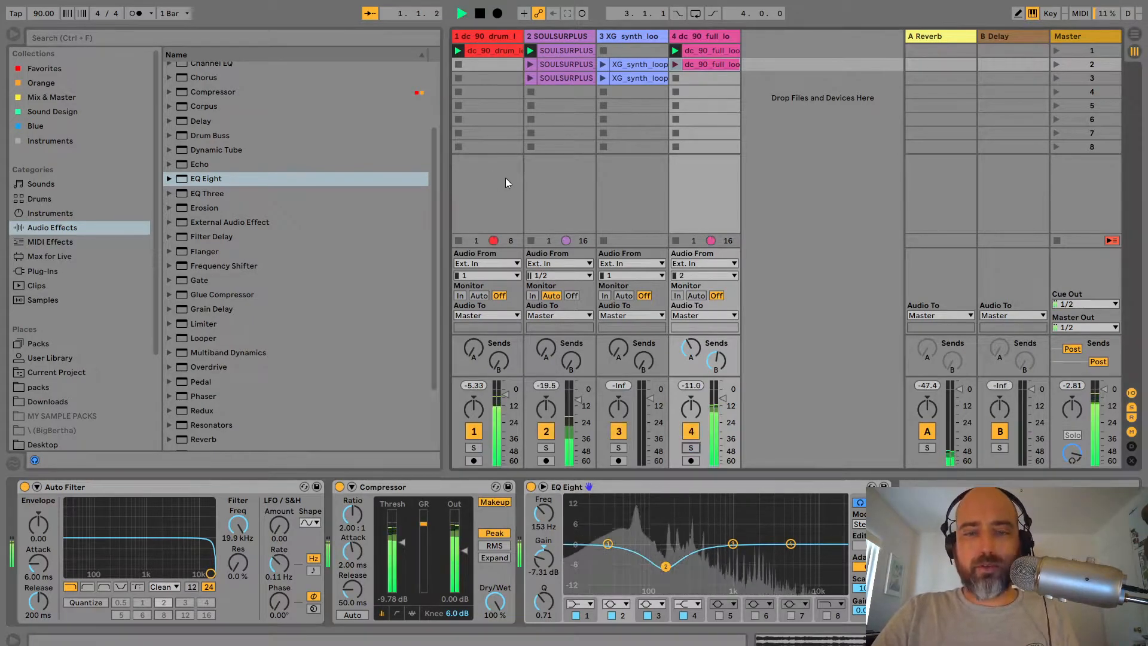
left_click_drag(573, 408, 573, 402)
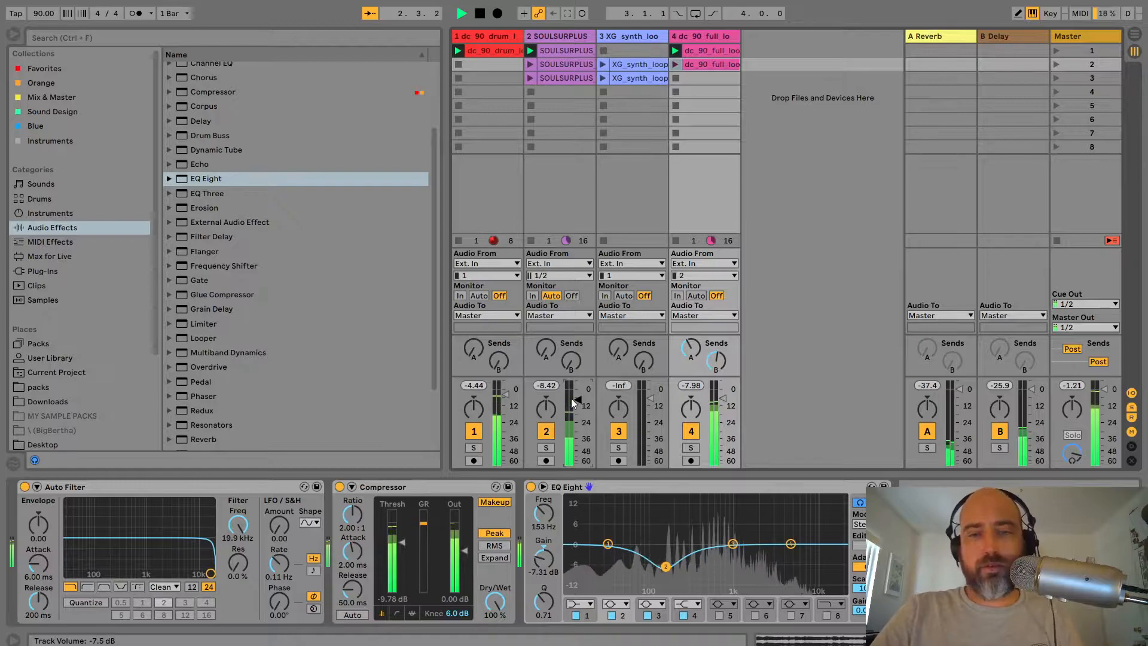
left_click(648, 81)
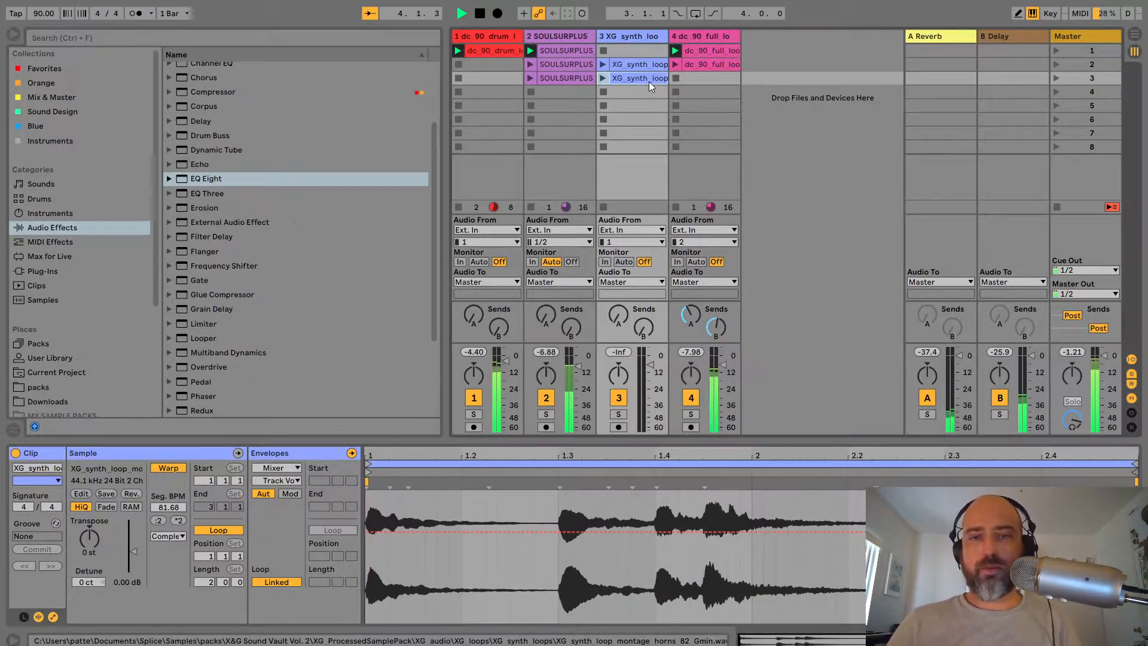
key("Return")
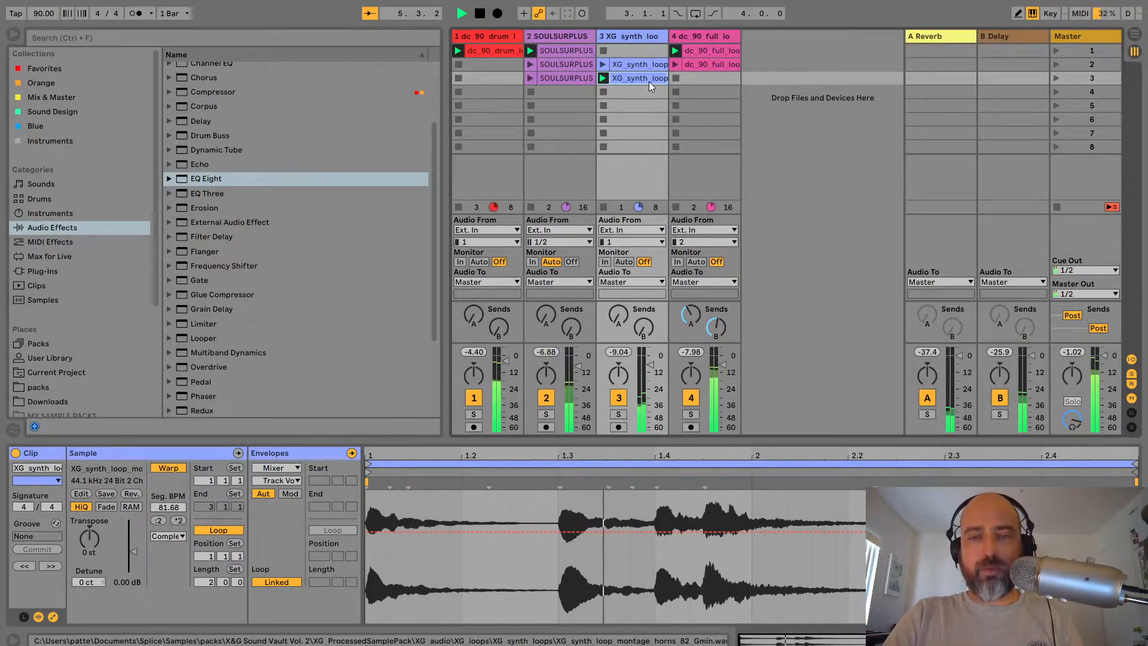
On the dc_90_full_loop track, move the Auto Filter after the EQ Eight and delete the Compressor.
left_click(709, 35)
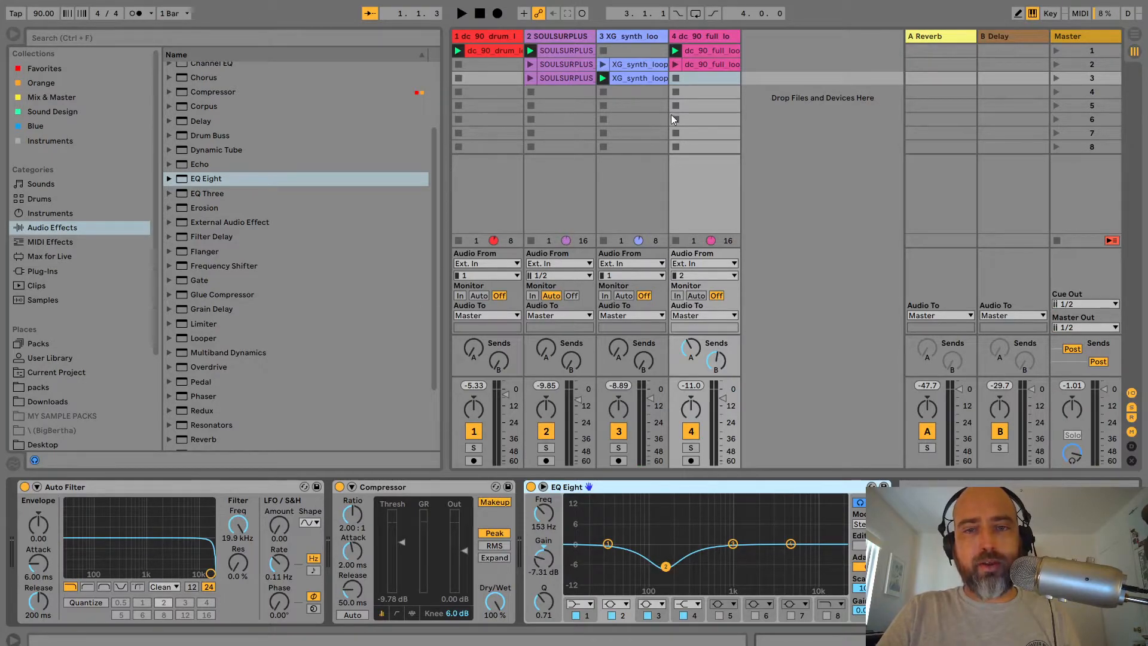
left_click(712, 52)
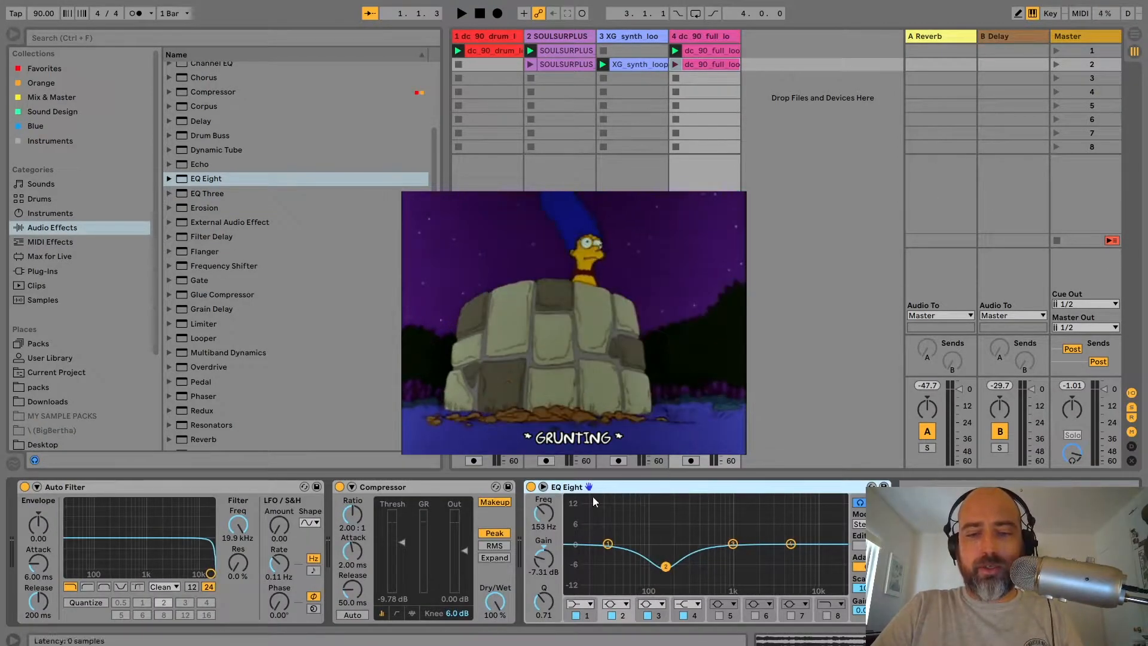
left_click(150, 487)
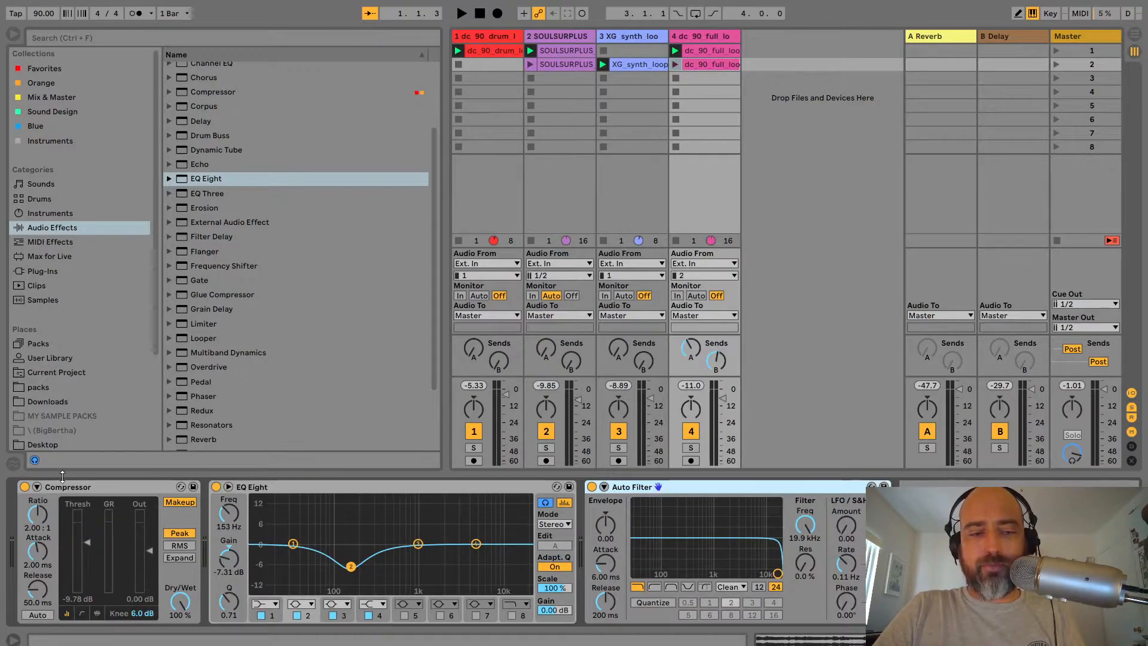
left_click(61, 488)
key("Delete")
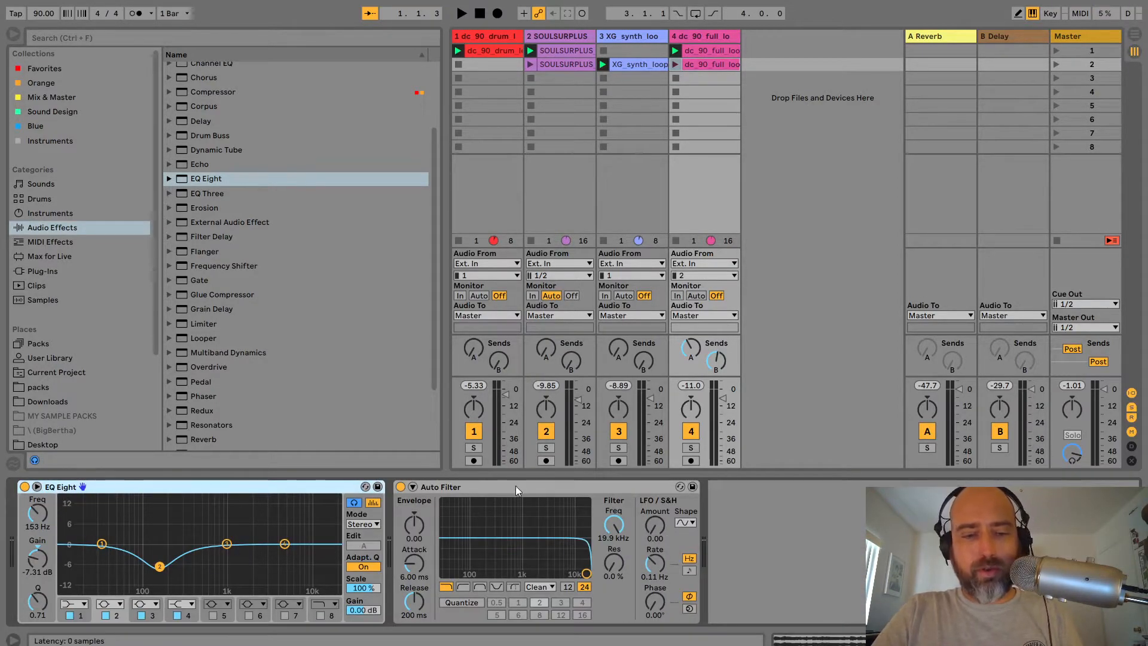
Draw a gradually rising and falling Auto Filter frequency envelope across the dc_90_full_loop clip in scene 2.
left_click(674, 51)
left_click(616, 524)
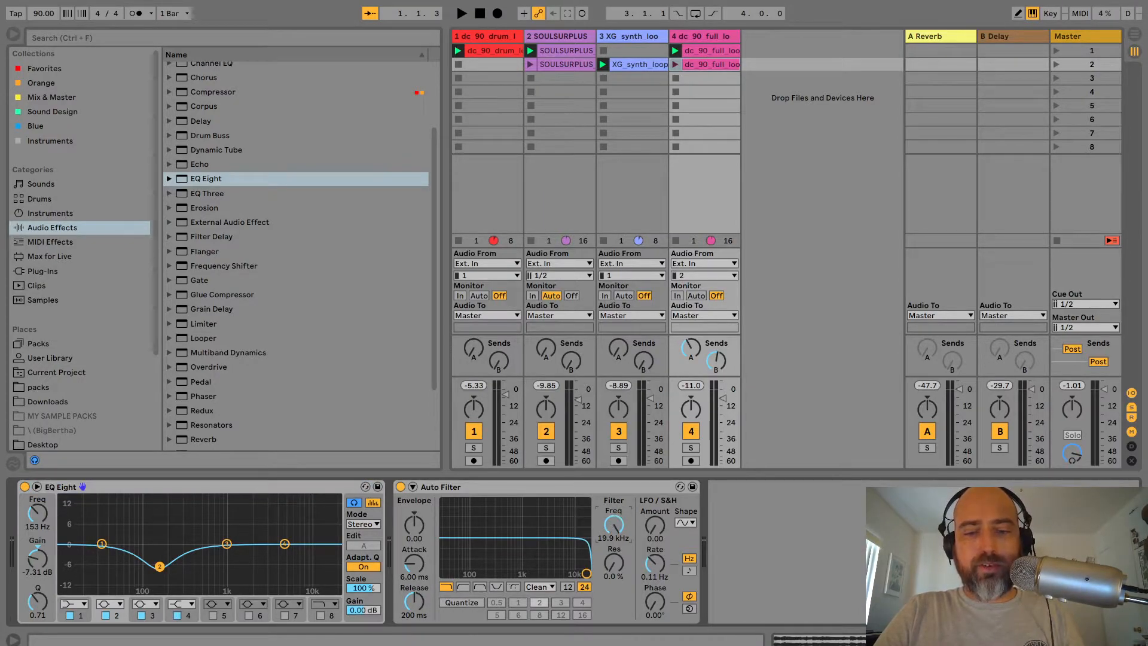
left_click(717, 67)
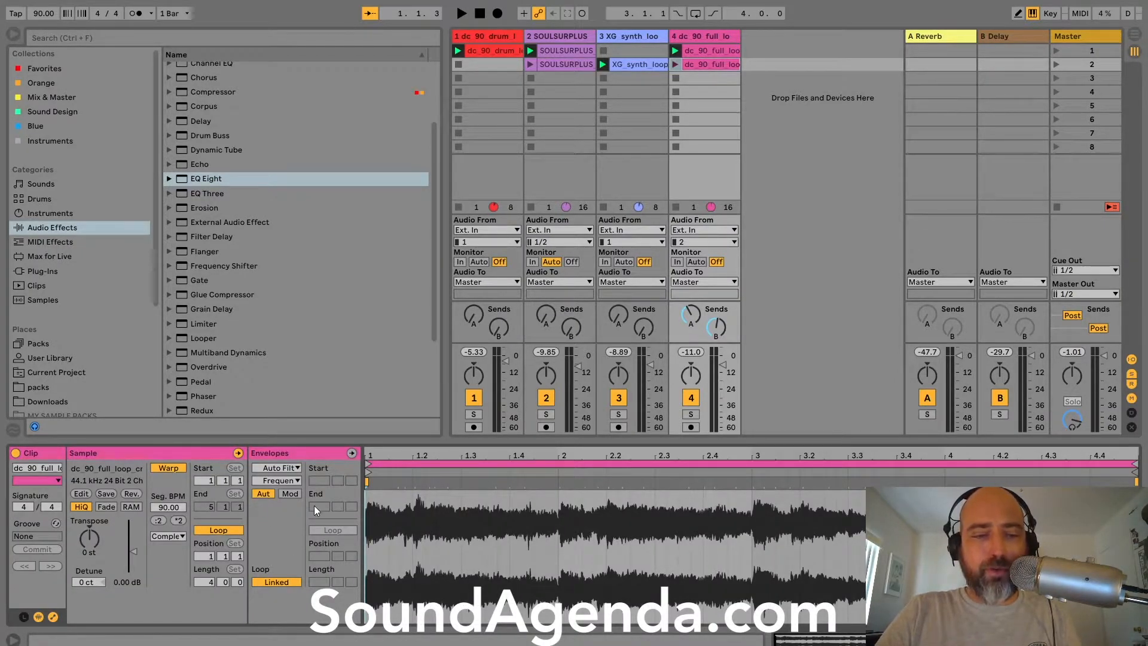
left_click(383, 506)
key("b")
key("b")
left_click(386, 550)
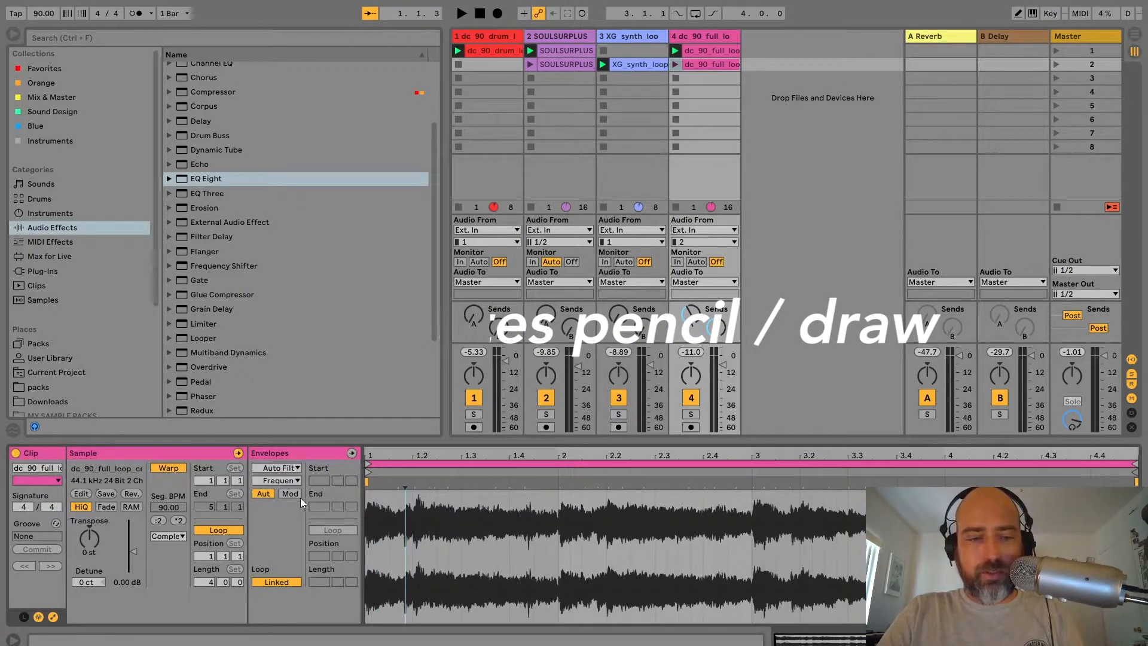
key("b")
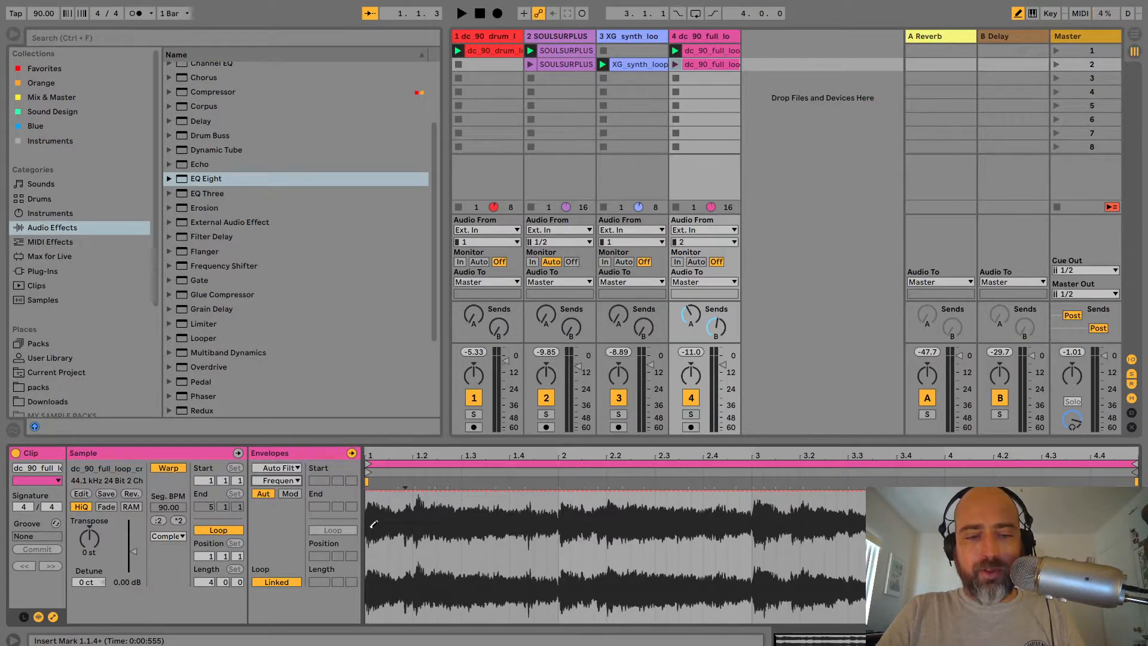
left_click_drag(370, 570, 776, 548)
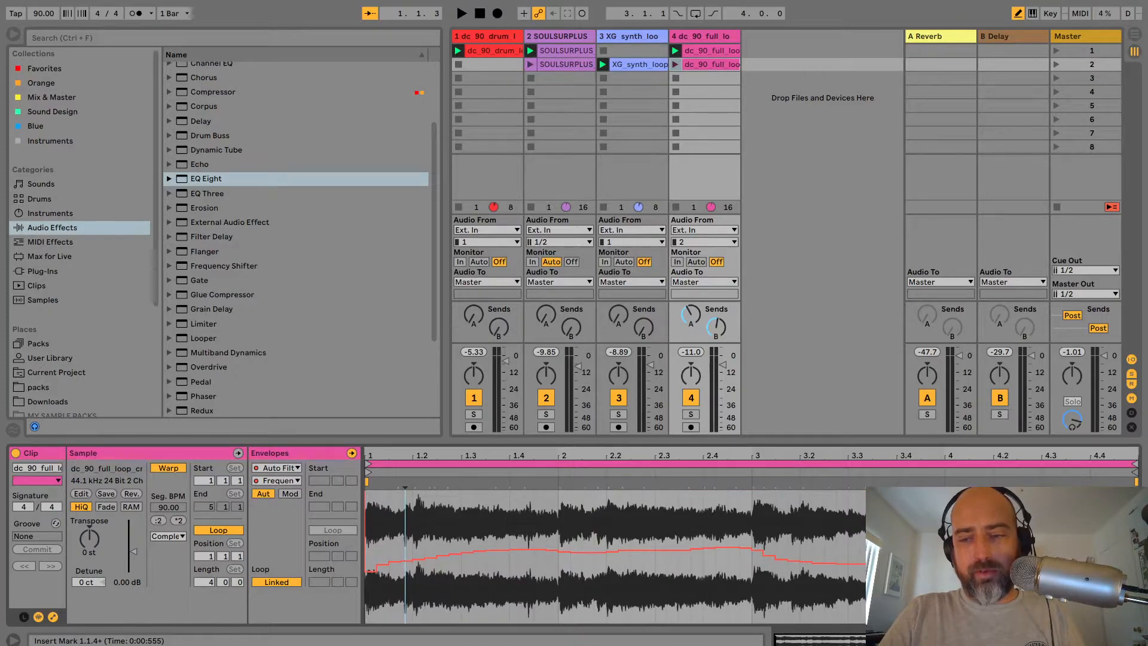
Launch the scene 2 dc_90_full_loop clip and raise the Auto Filter's resonance to 32% during playback.
key("space")
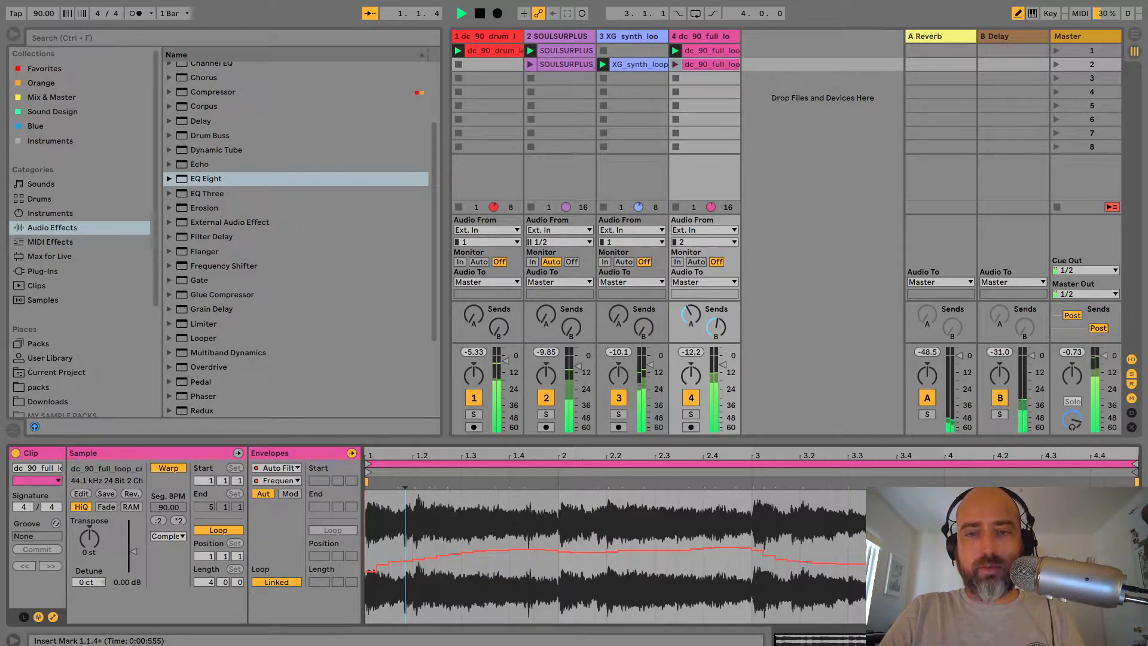
left_click(716, 63)
key("space")
key("Return")
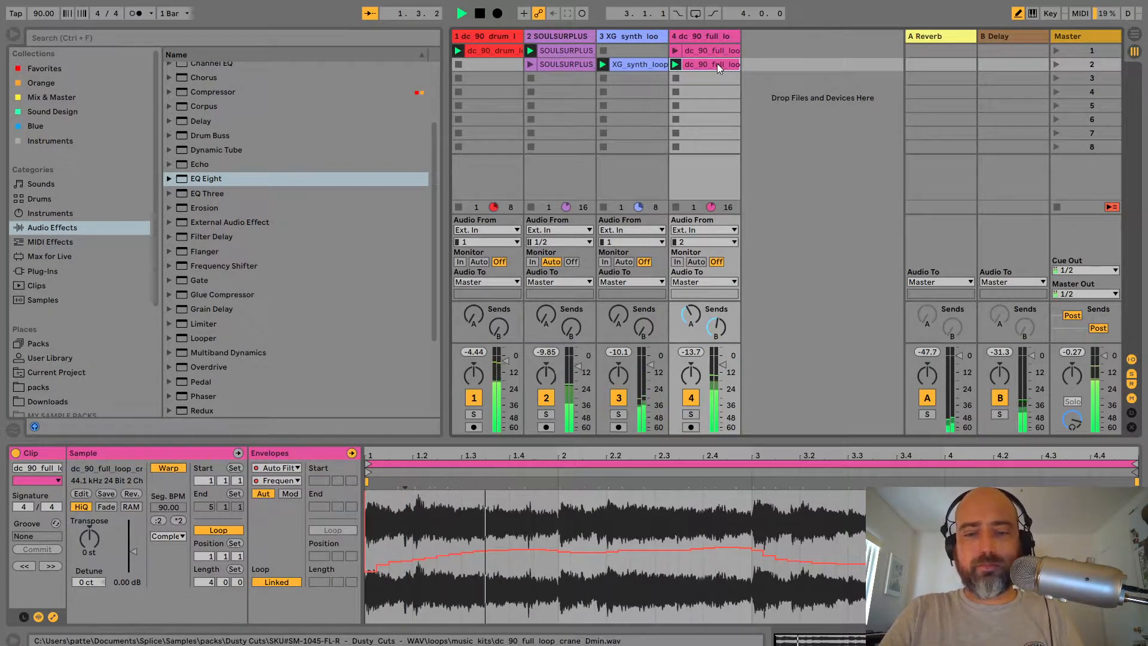
left_click(707, 37)
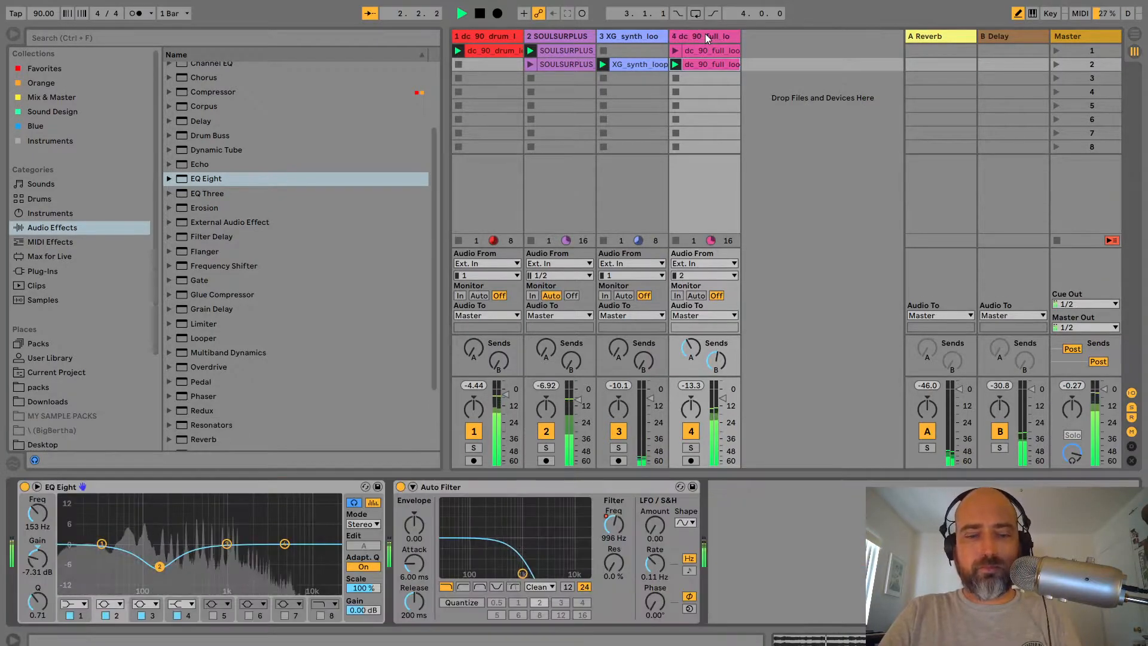
left_click_drag(610, 558, 609, 529)
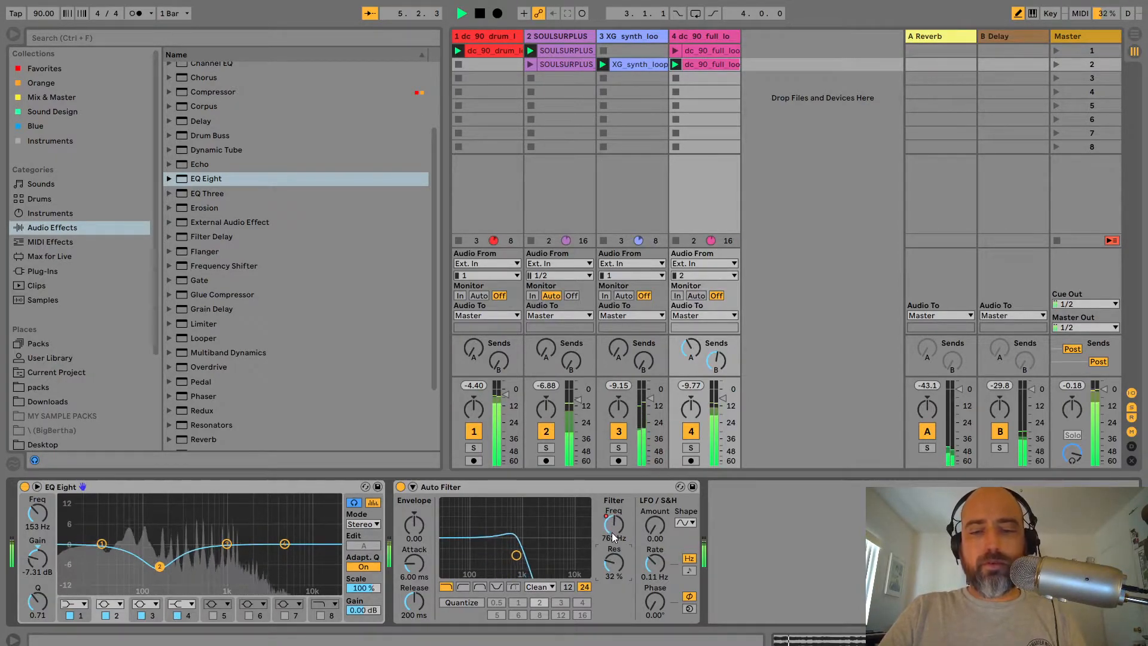
key("space")
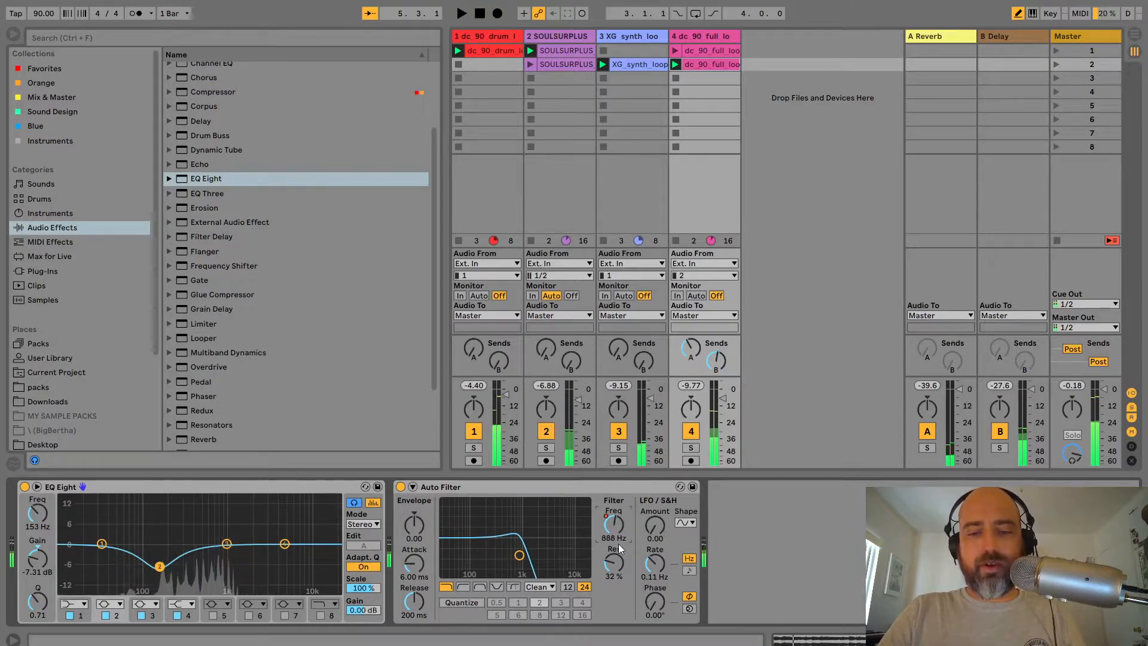
Clear the scene 2 clip's drawn filter frequency automation and replace it with a flat line at 206 Hz.
left_click(704, 69)
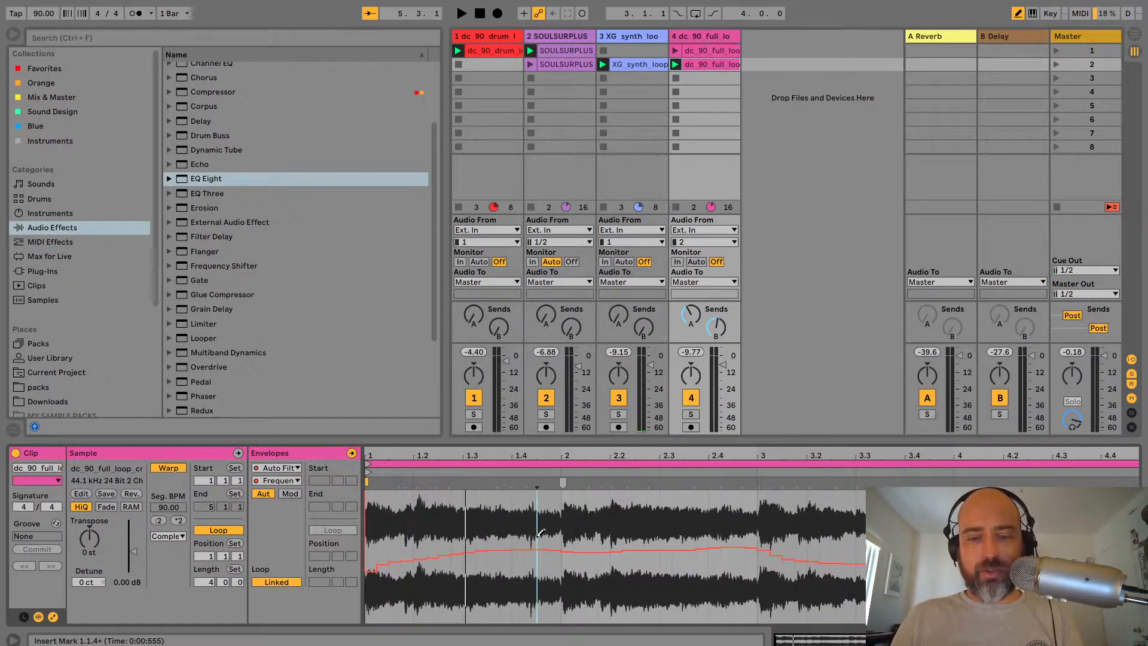
key("ctrl+z")
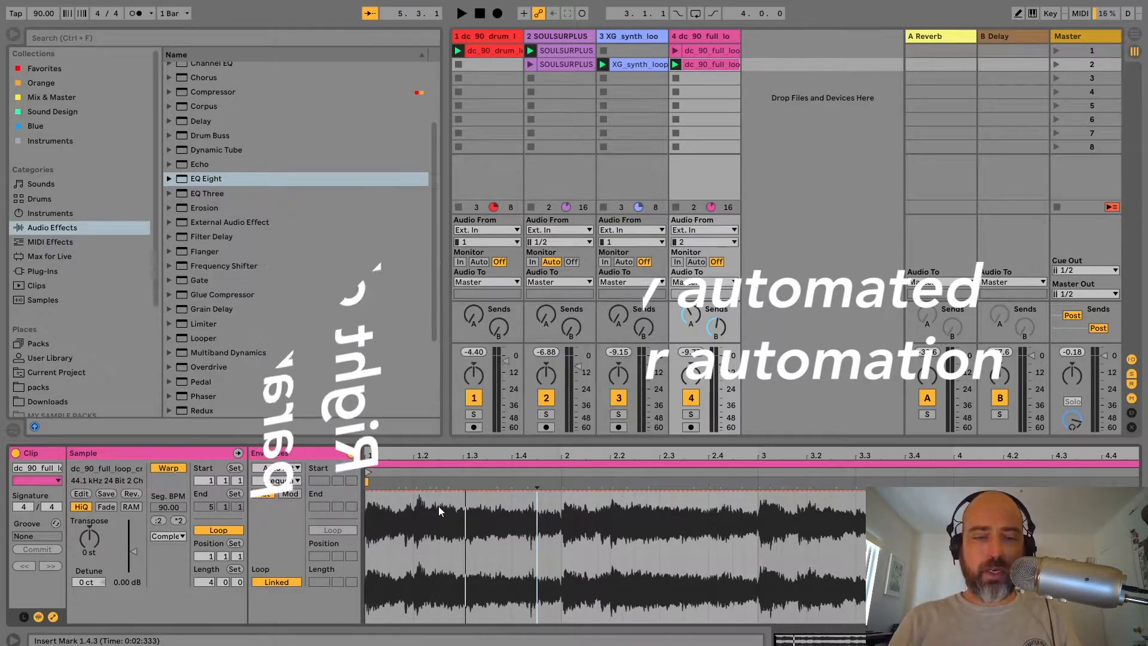
left_click_drag(438, 497, 439, 580)
key("space")
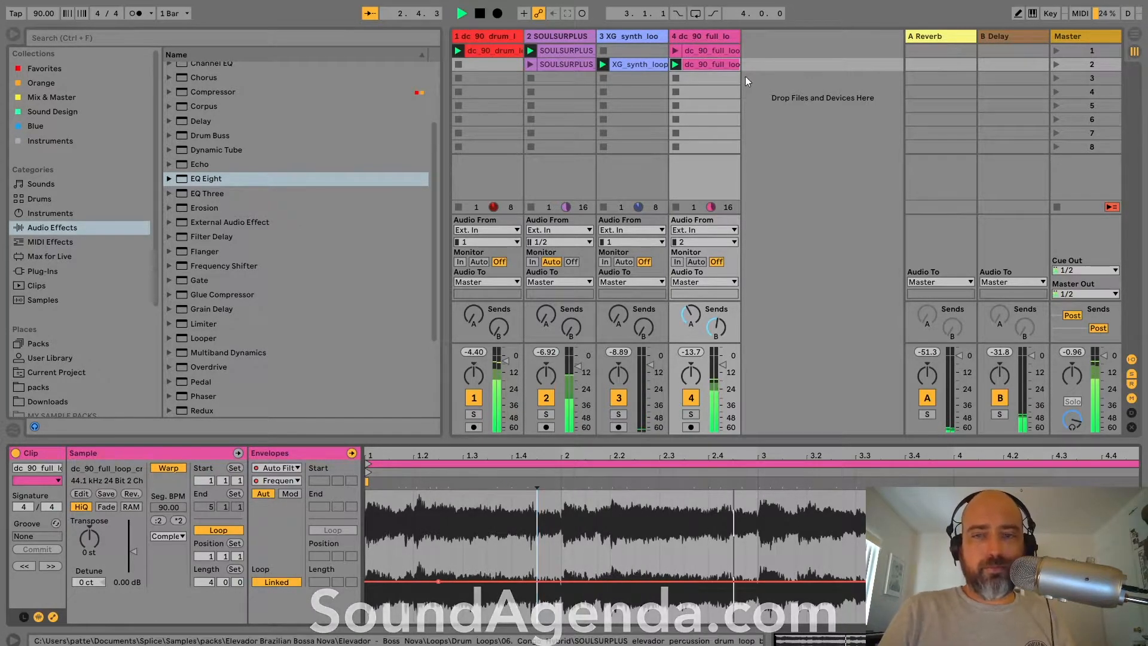
key("space")
Add a Spectrum analyzer to the Master track.
left_click(1079, 35)
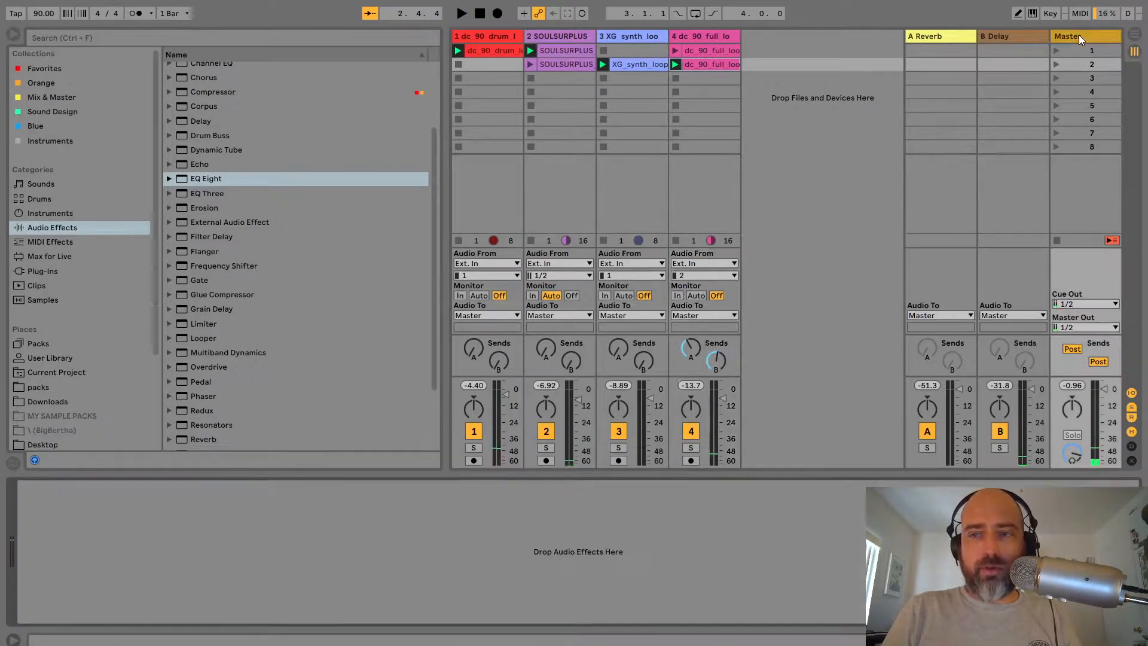
scroll(239, 379, "down", 3)
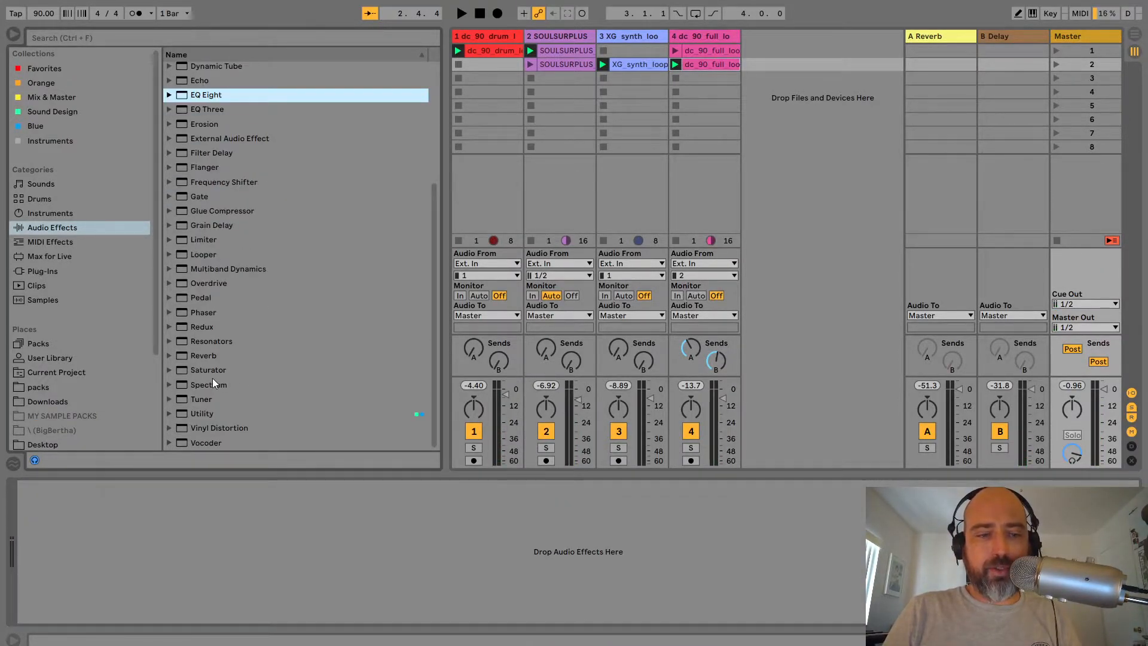
double_click(213, 384)
left_click(323, 500)
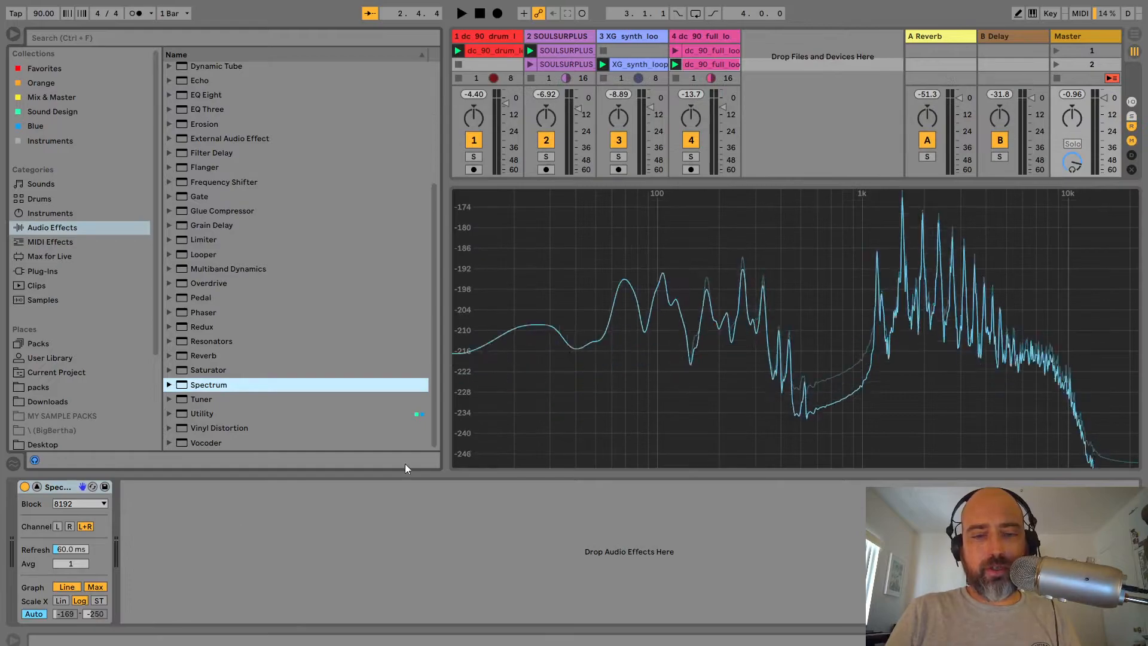
double_click(701, 243)
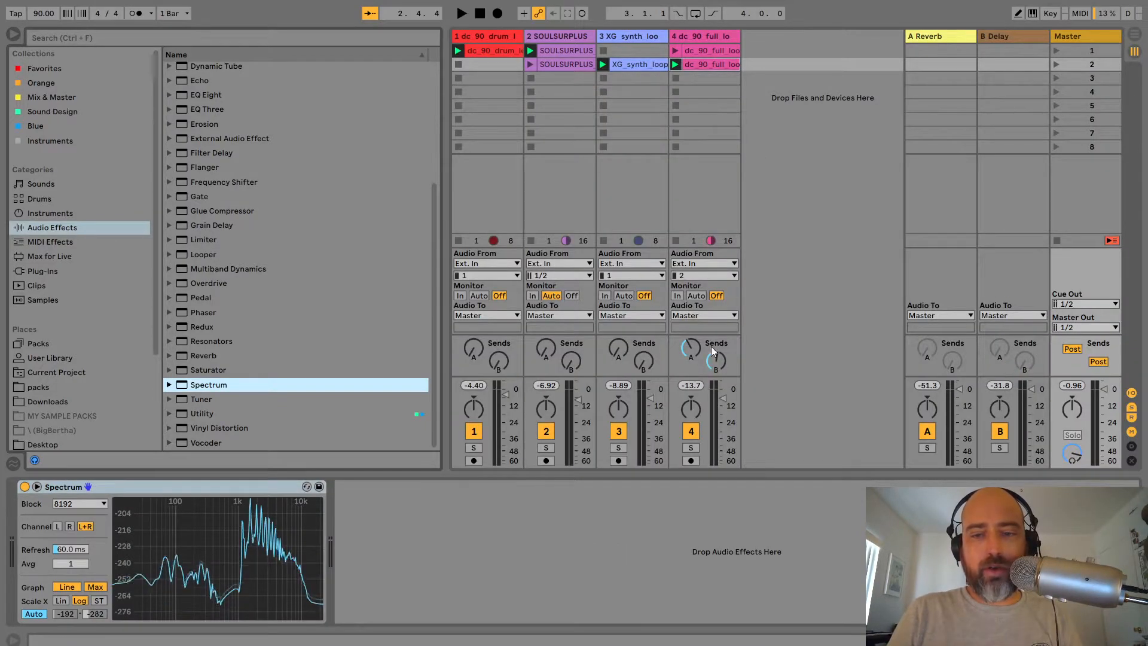
Solo the dc_90_full_loop track and compare its filtered scene 2 clip with the unfiltered scene 1 clip in the Master's enlarged Spectrum display.
left_click(691, 448)
left_click(1082, 37)
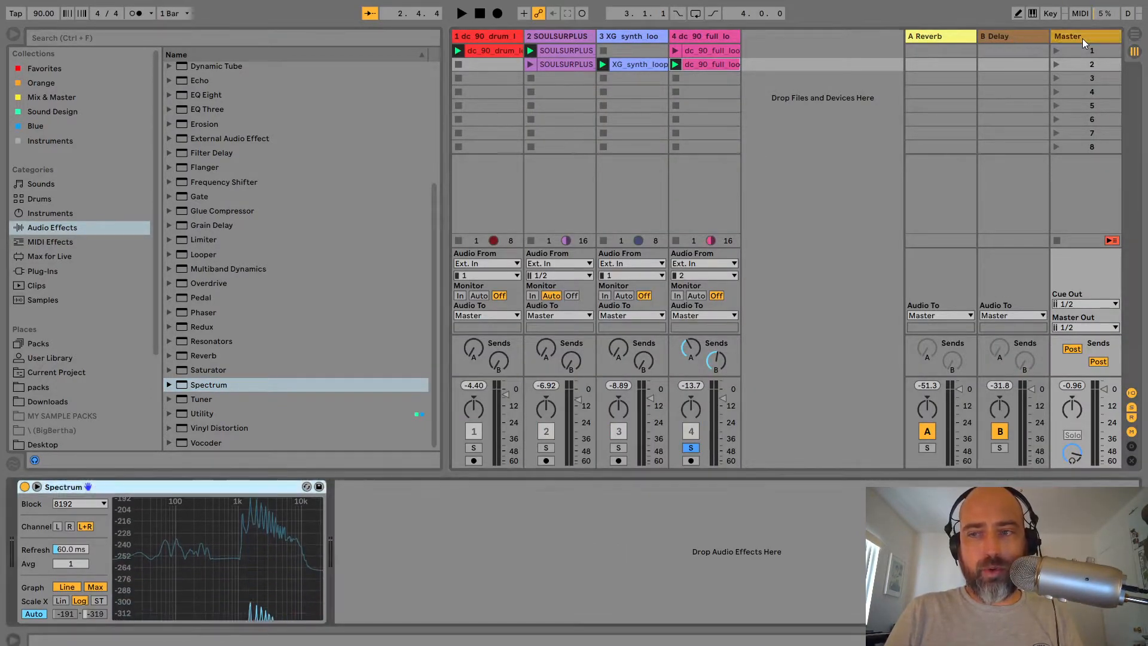
double_click(262, 572)
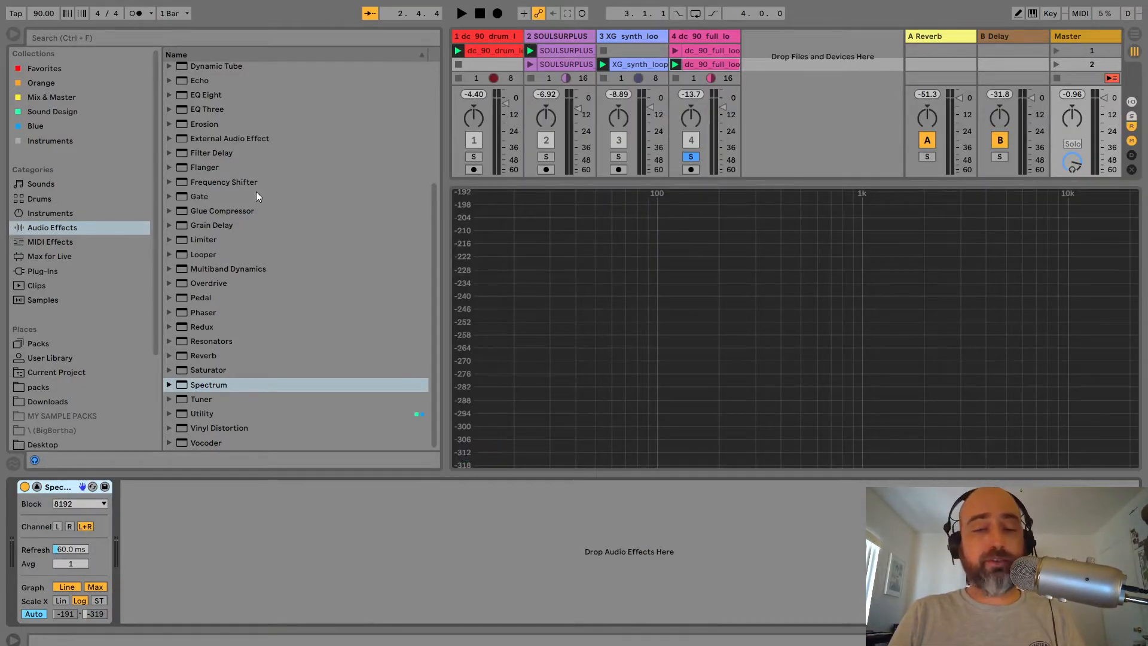
key("space")
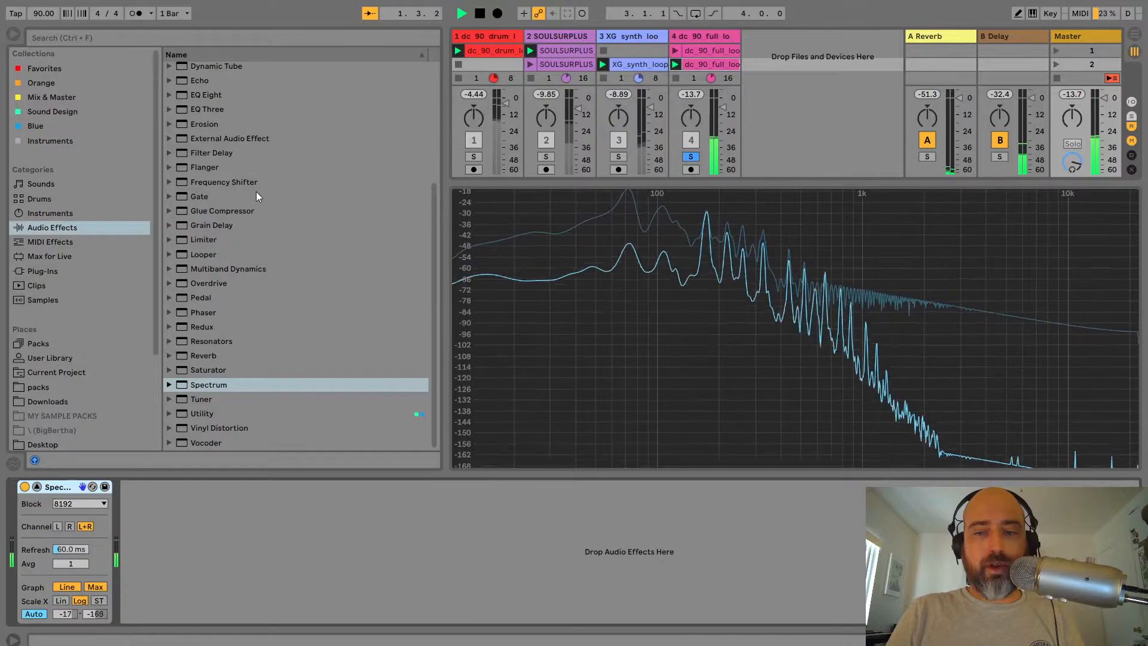
key("space")
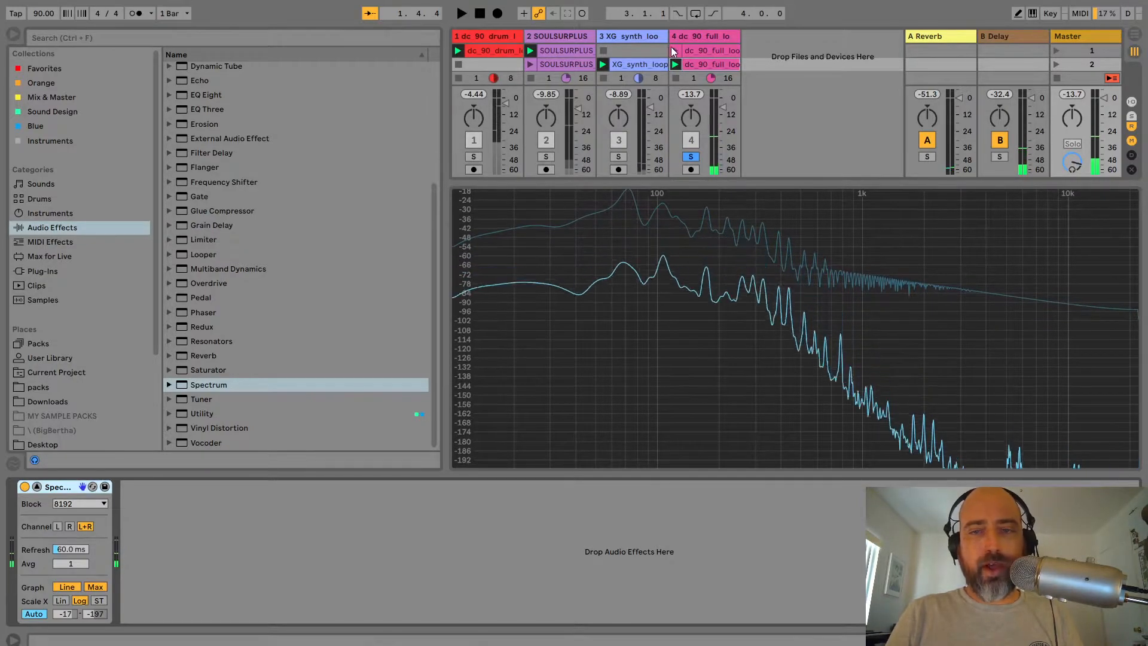
left_click(673, 49)
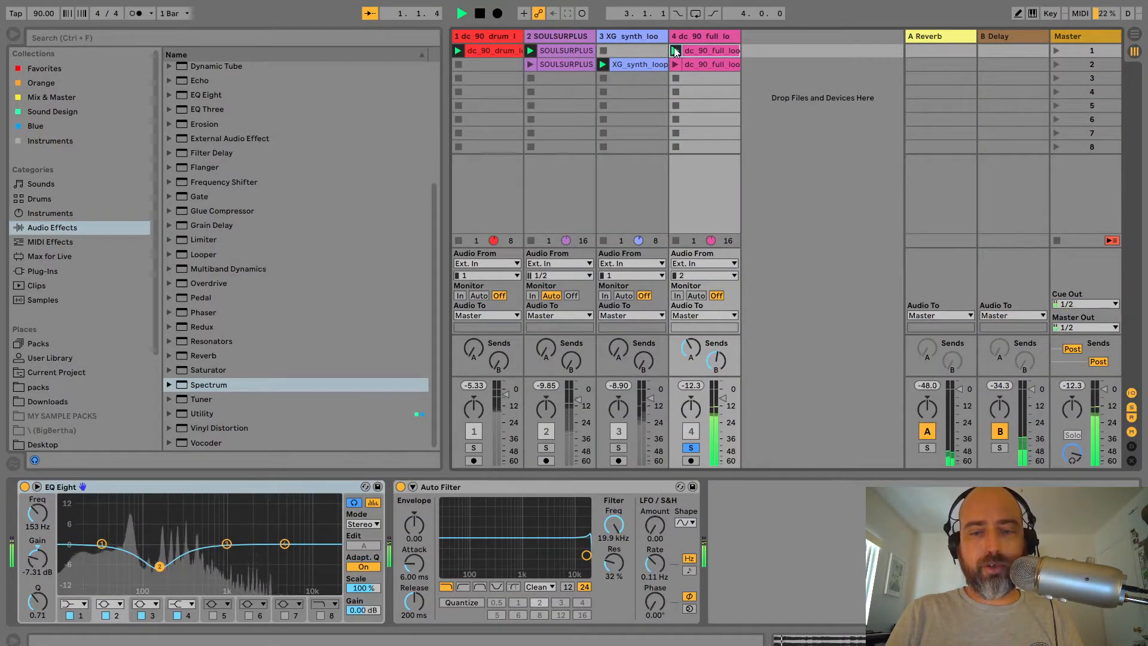
left_click(1070, 37)
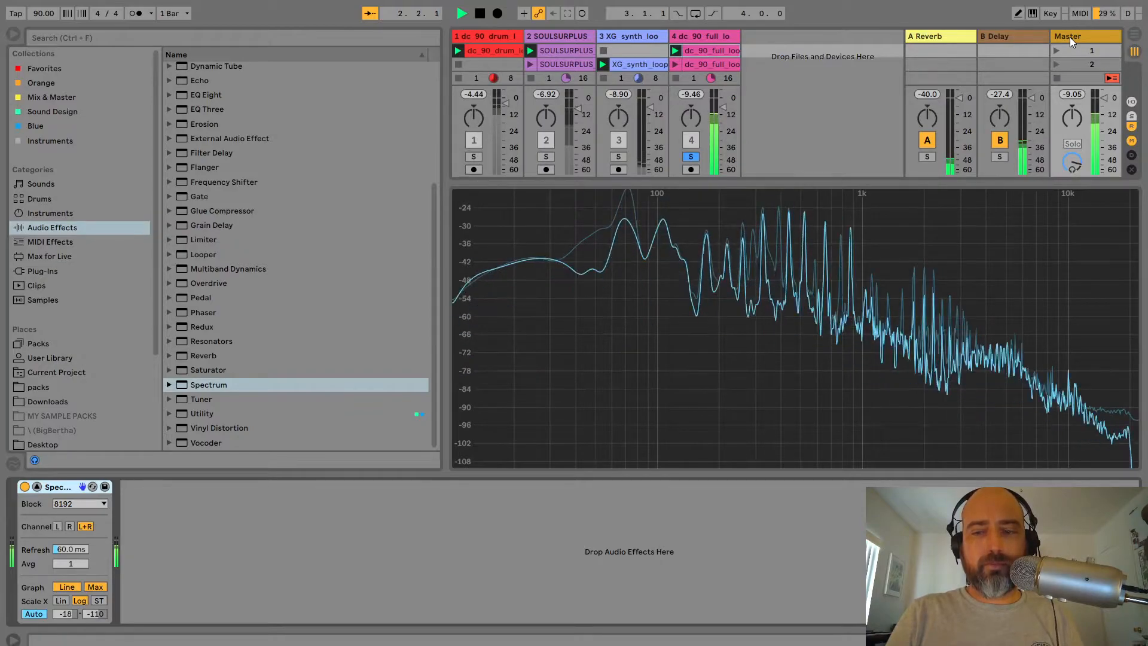
key("space")
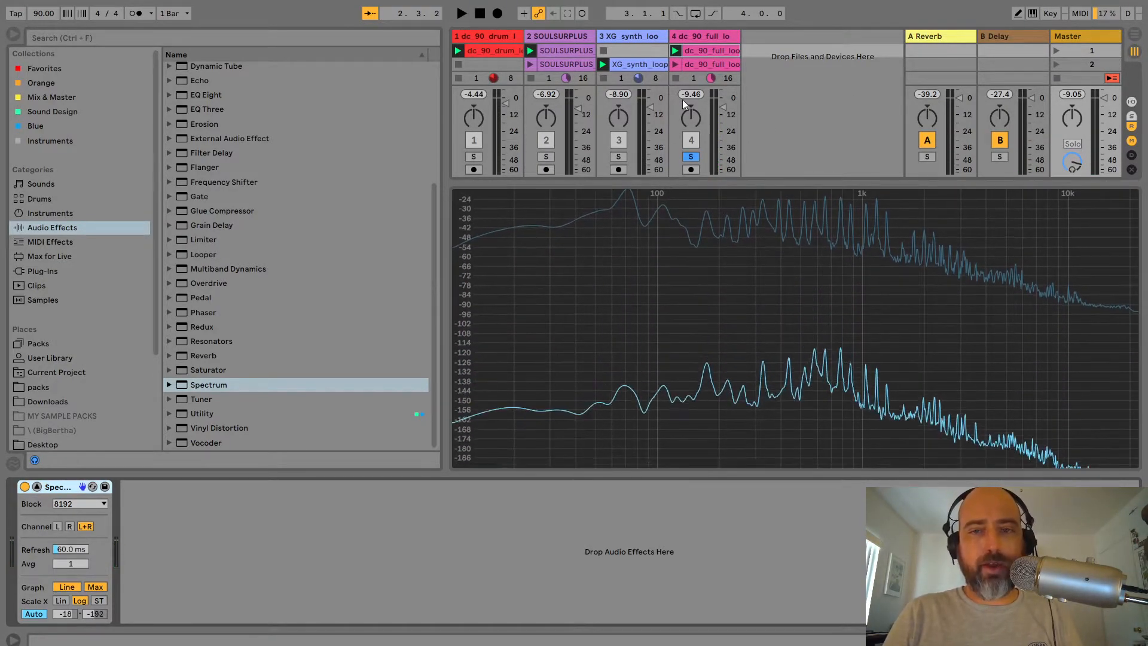
left_click(698, 61)
left_click(673, 65)
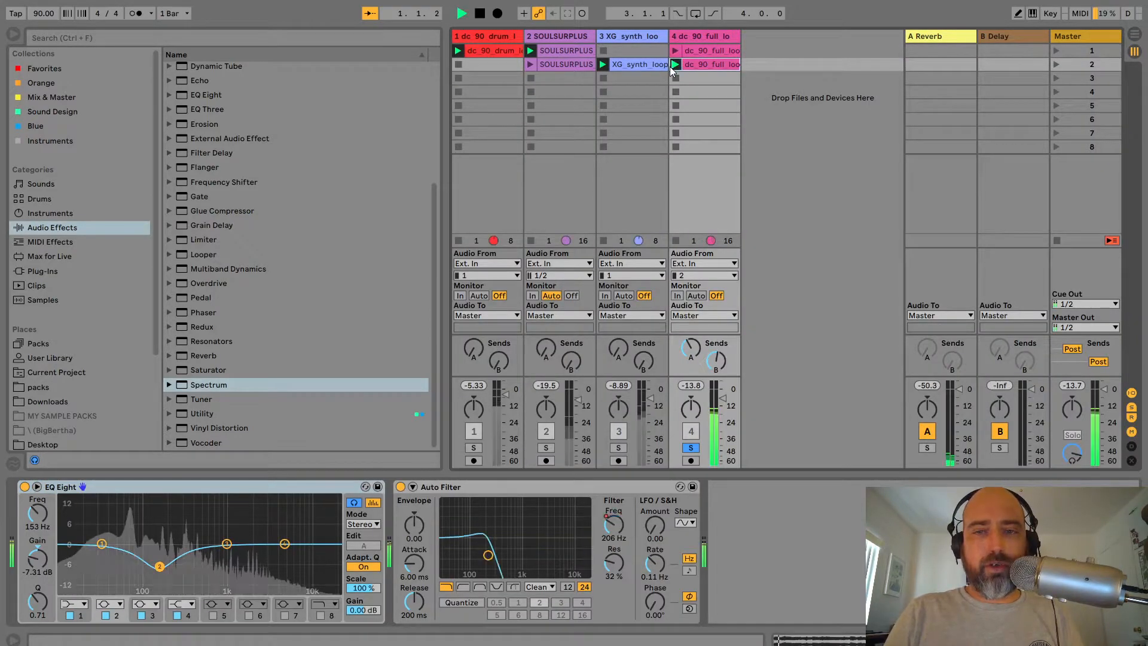
left_click(1065, 35)
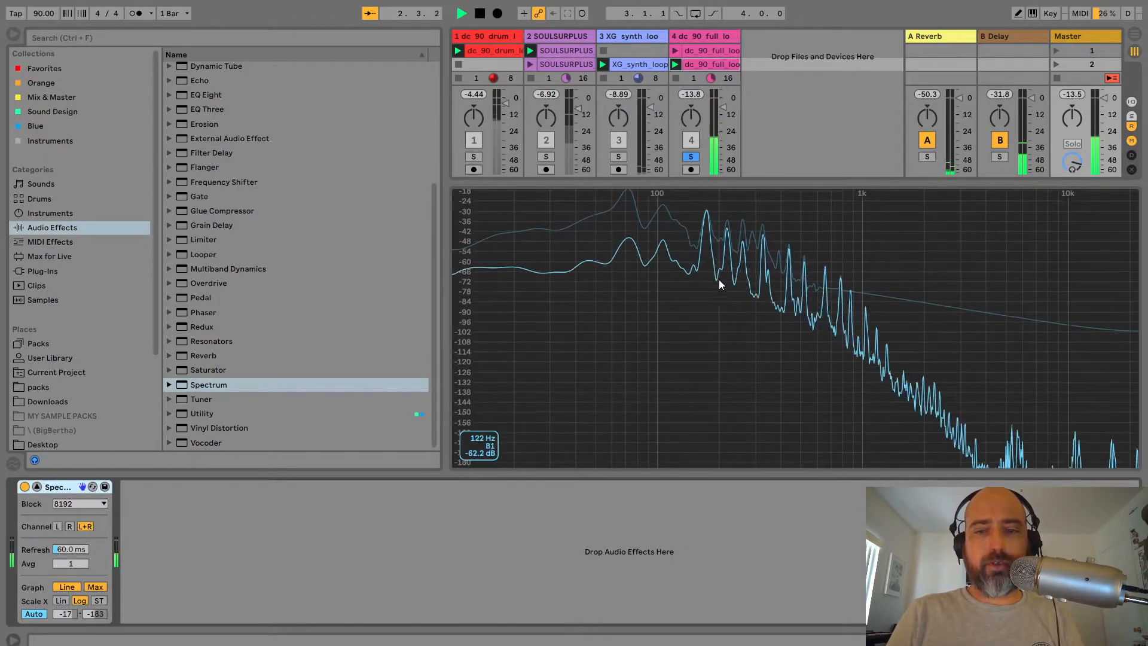
In the dc_90_full_loop track's EQ Eight, switch band 1 to a low cut at about 40 Hz and set band 2's Q to 2.10.
left_click(697, 36)
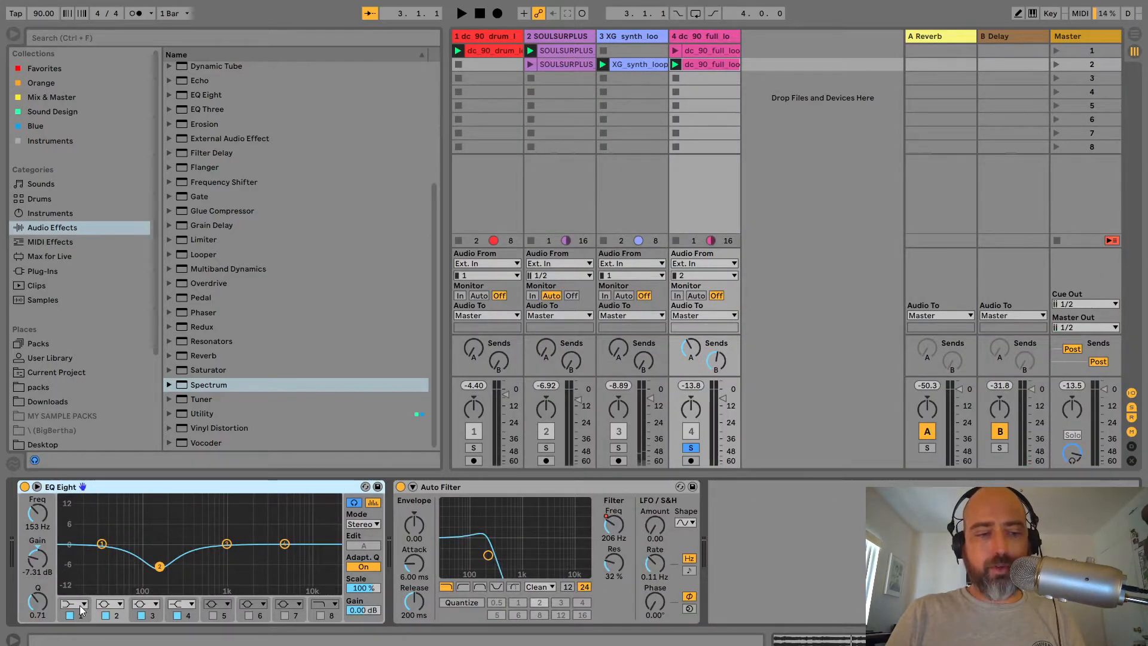
left_click(82, 610)
left_click(73, 529)
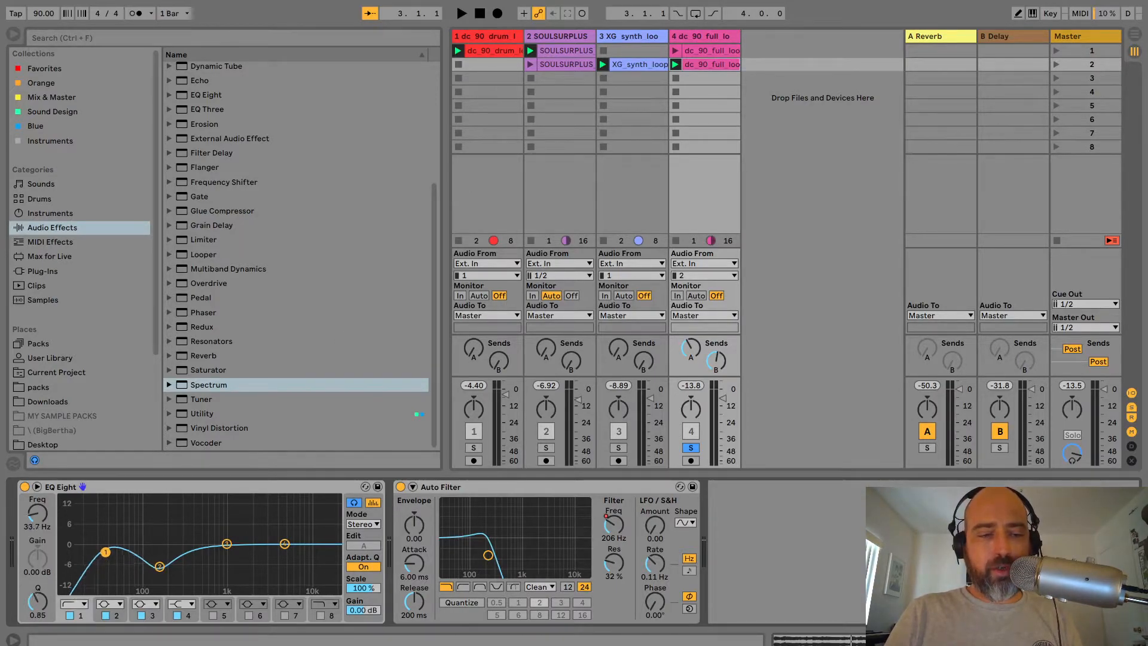
left_click_drag(108, 548, 118, 547)
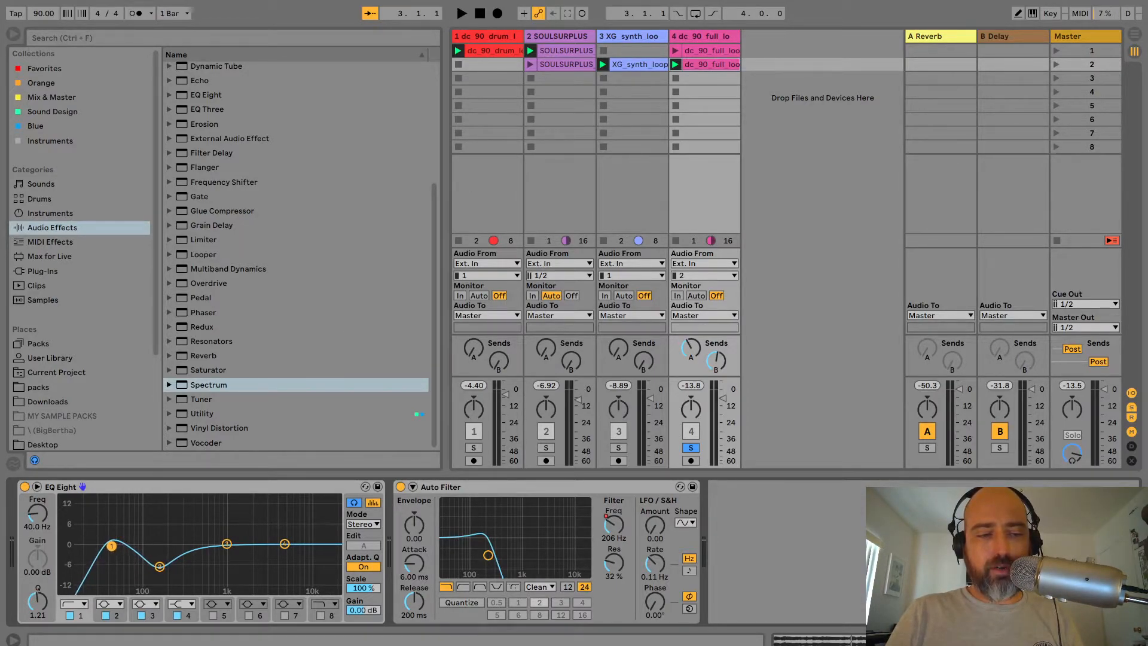
left_click(114, 620)
left_click_drag(31, 612, 31, 616)
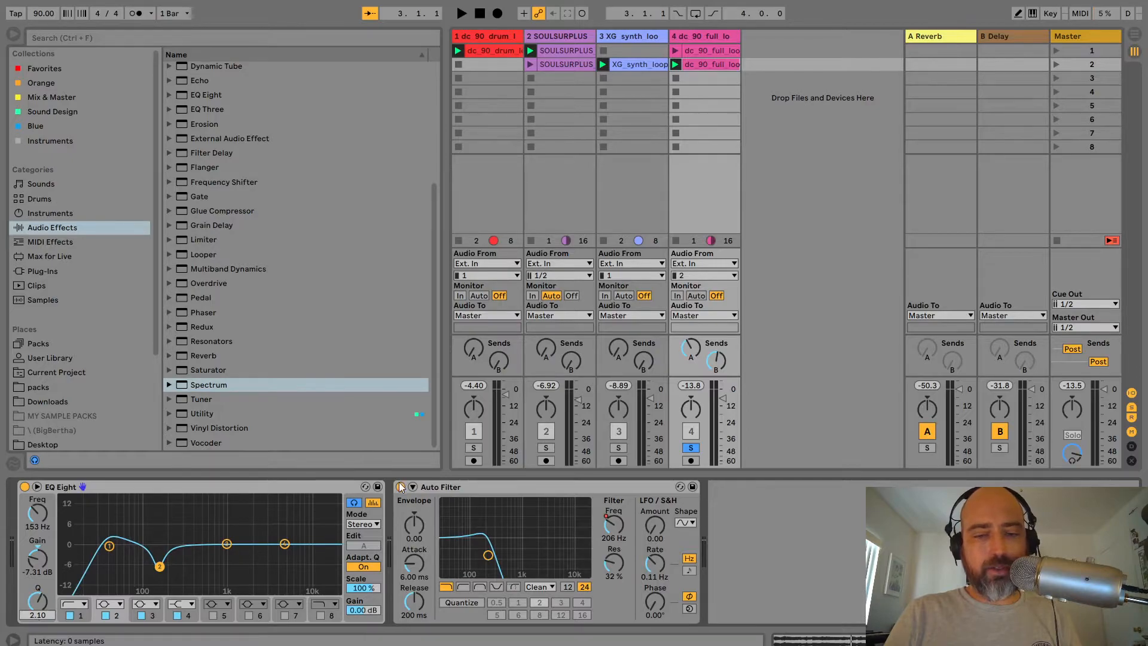
Turn the dc_90_full_loop track's Reverb and Delay sends fully down during playback and unsolo the track.
key("space")
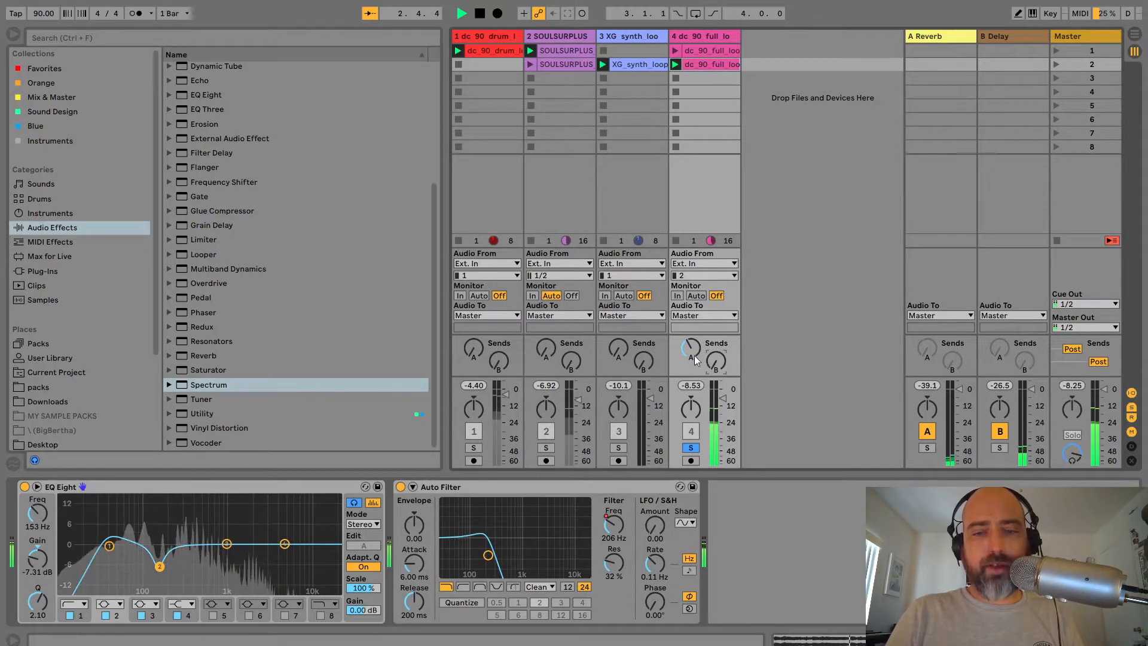
left_click(690, 447)
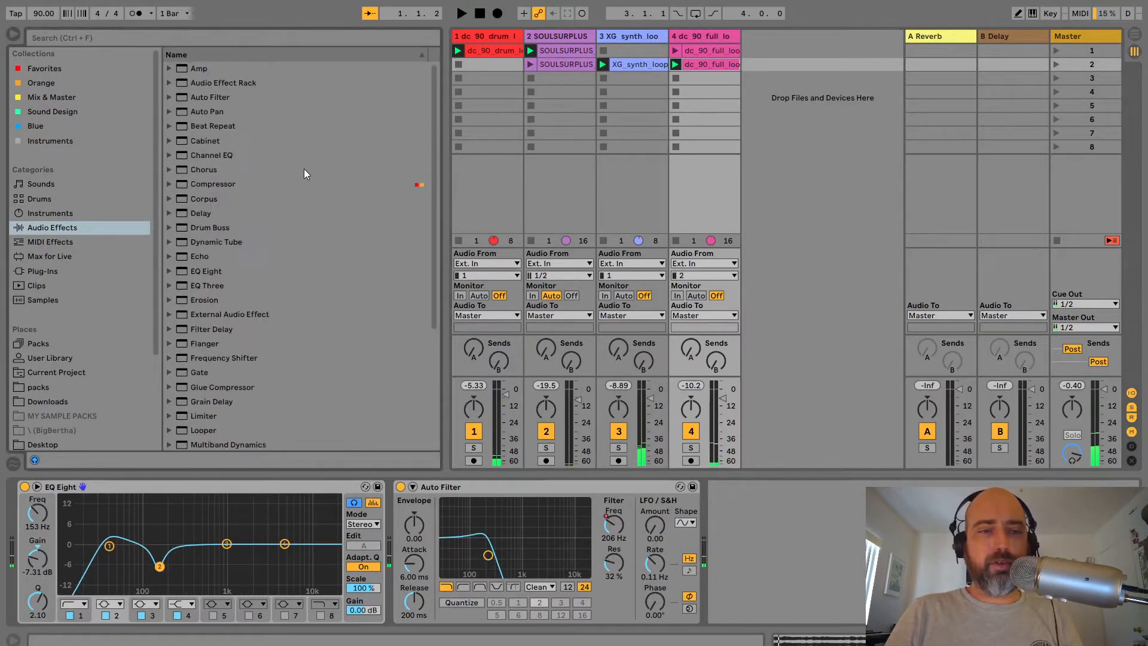
Add a Compressor after the Auto Filter with a ratio of 2.21:1 and a threshold of -8.68 dB.
double_click(224, 183)
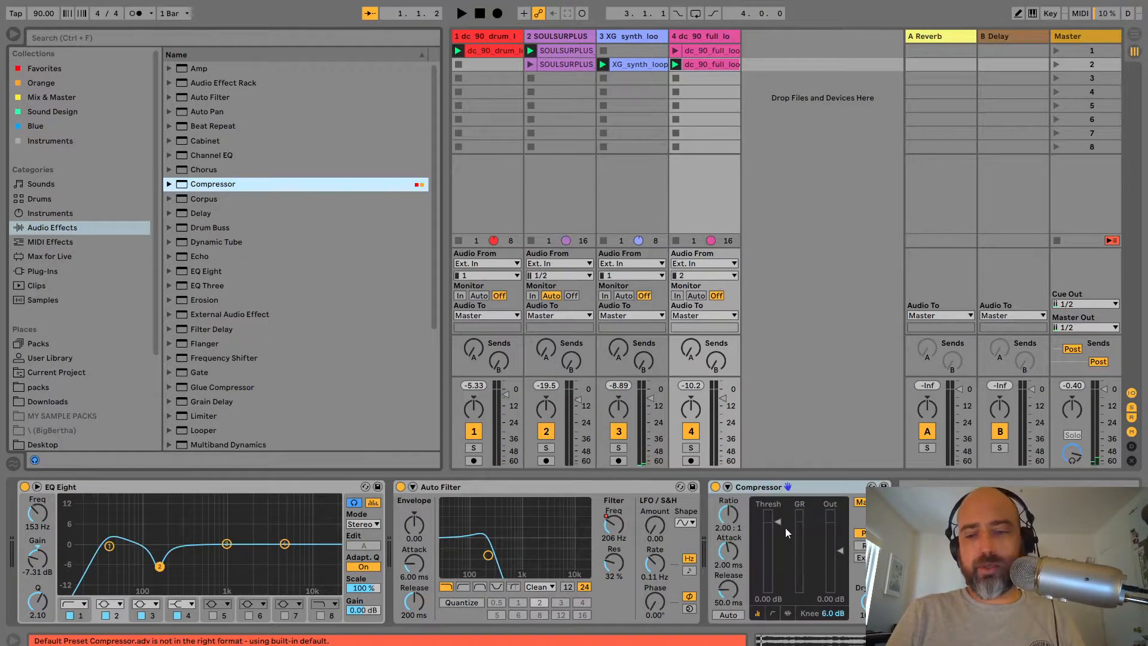
key("space")
left_click_drag(773, 530, 773, 539)
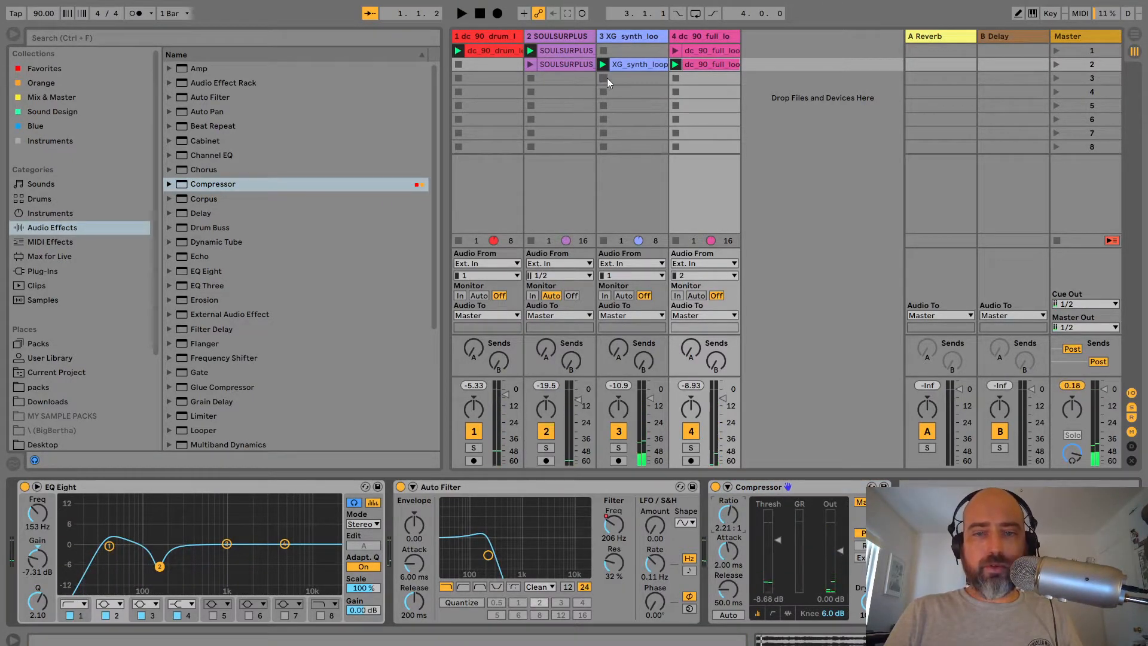
Stop the SOULSURPLUS and XG_synth_loop clips, keeping the drum loop and full loop clips active.
left_click(529, 78)
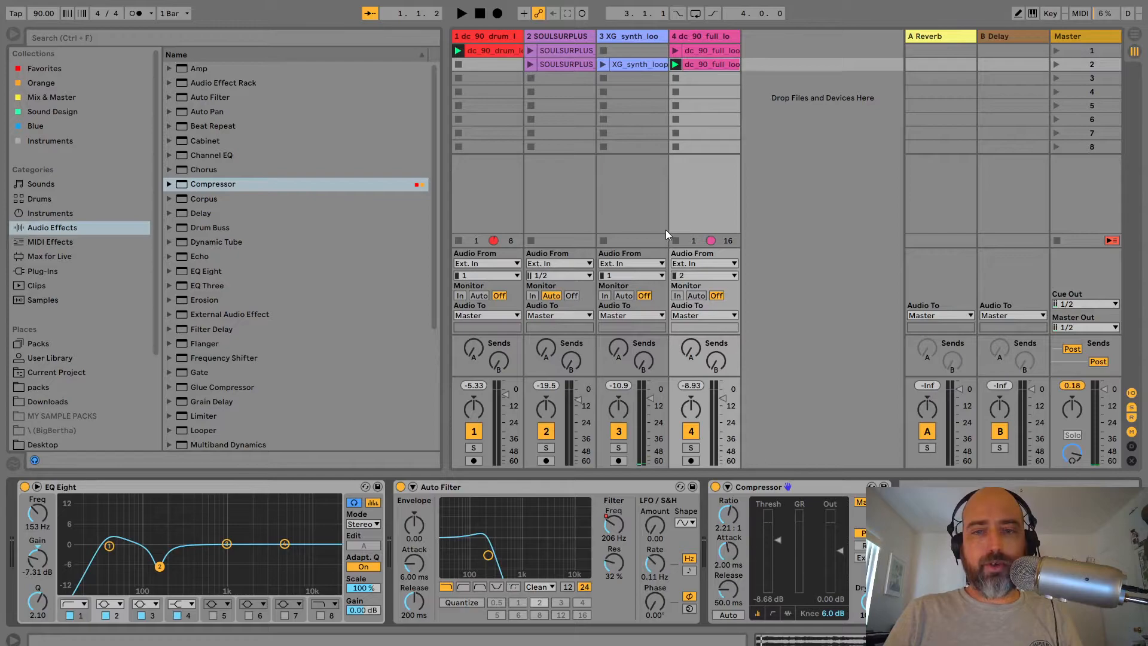
Set the Compressor's ratio to 3.50:1 and threshold to -11.6 dB, and duplicate the full loop track with the copy's Auto Filter off.
key("space")
left_click_drag(729, 522, 757, 548)
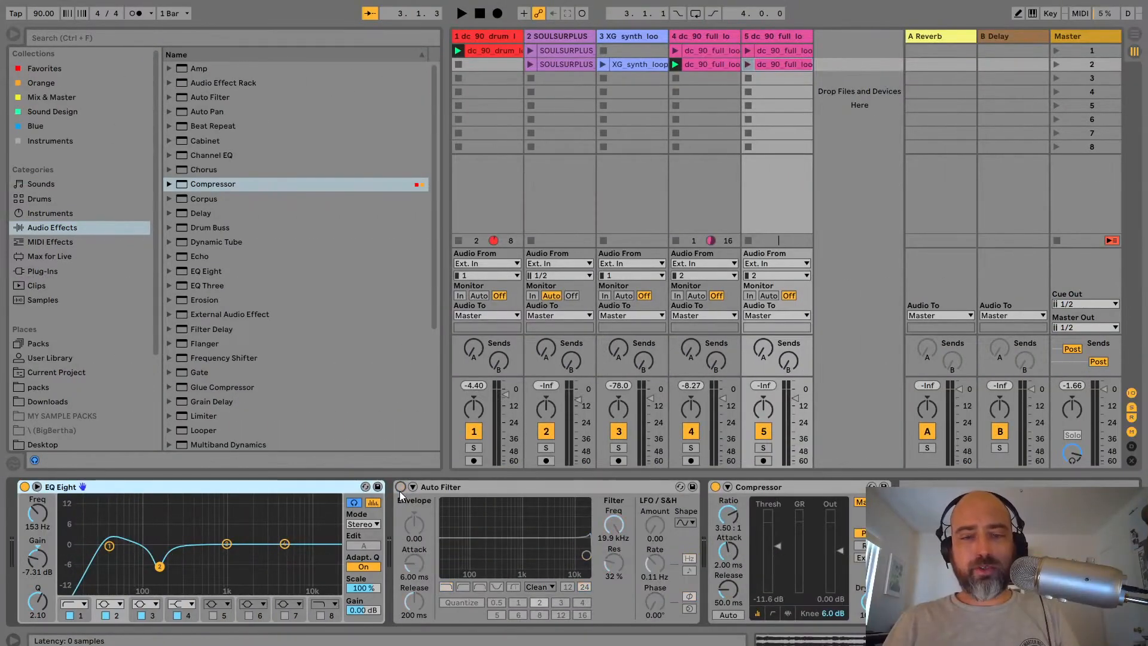
Reduce both full loop tracks to one clip in scene 1, and colour the duplicate track and its clip green.
left_click(712, 64)
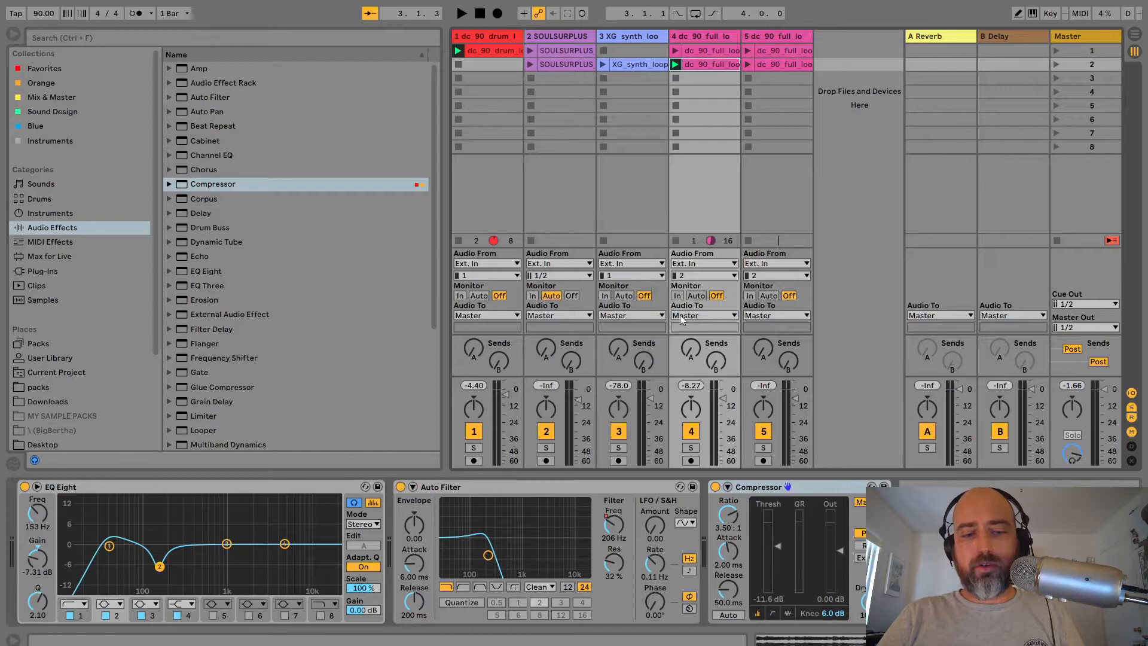
left_click_drag(718, 52, 720, 53)
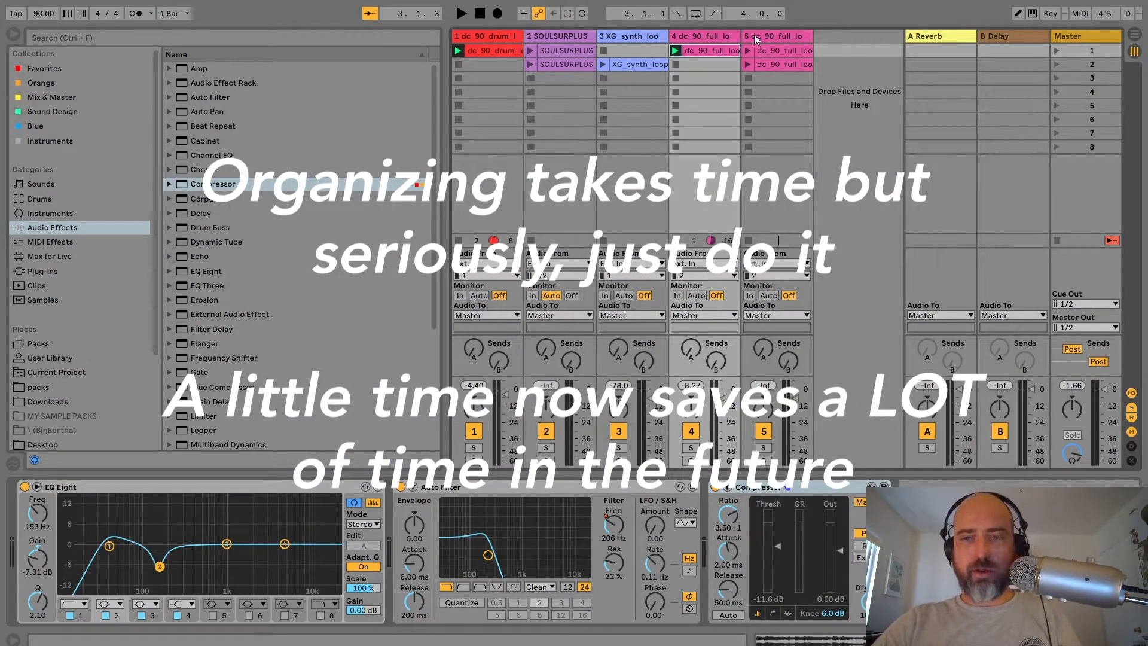
left_click(752, 35)
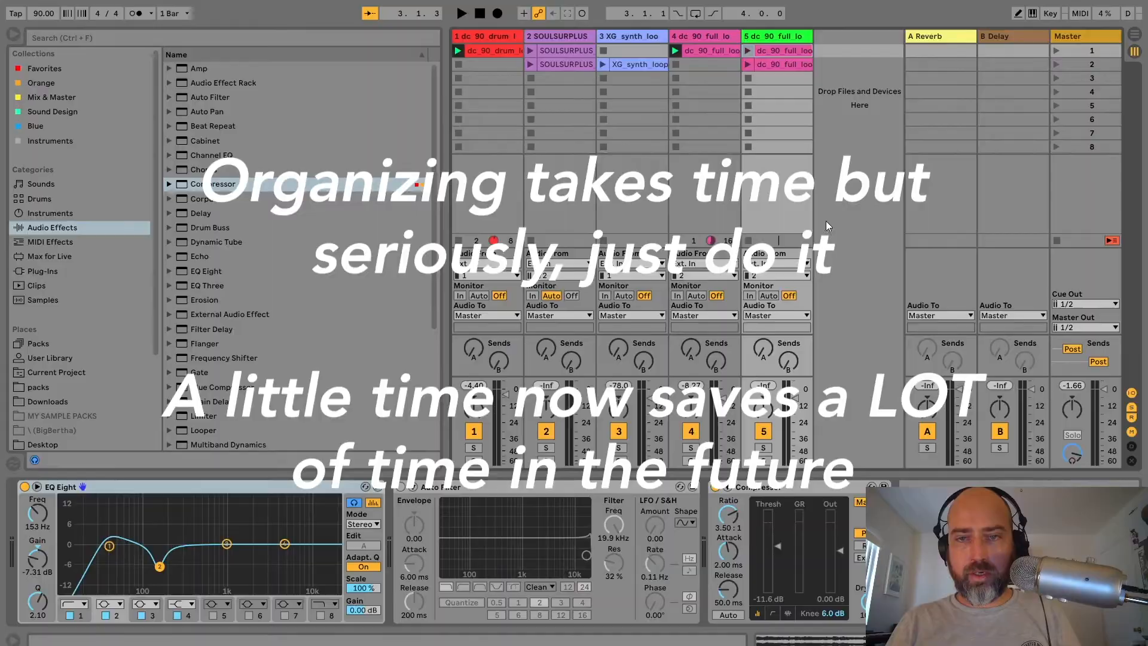
left_click_drag(777, 64, 784, 52)
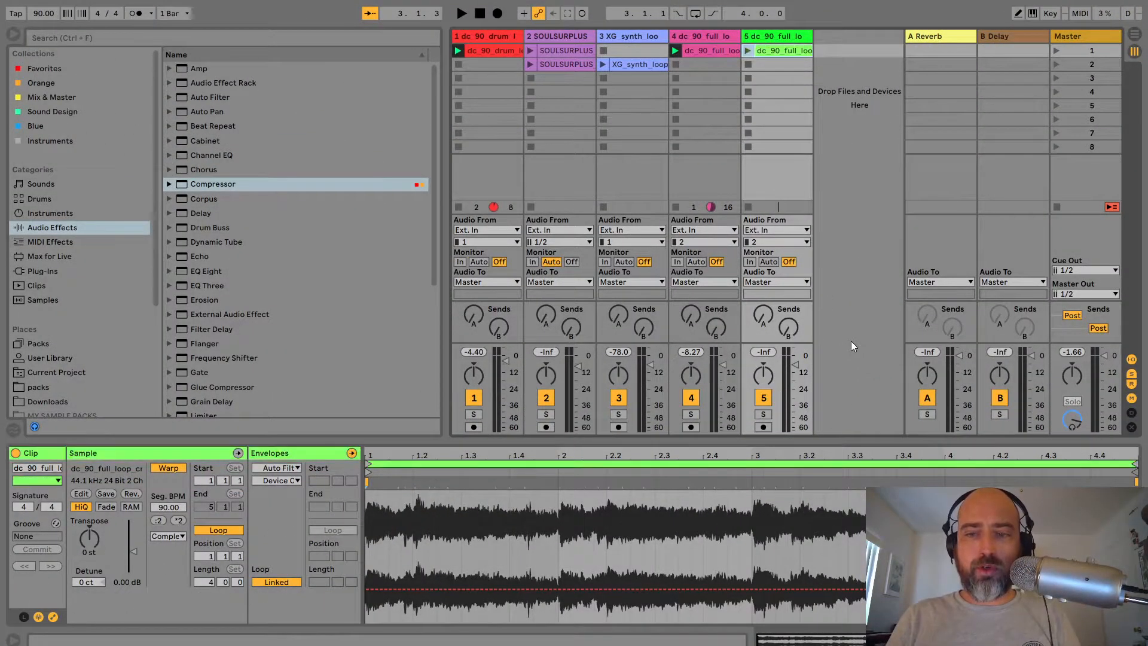
Play back the original full loop track briefly and rename it MAIN MUTED.
left_click(706, 34)
left_click(715, 36)
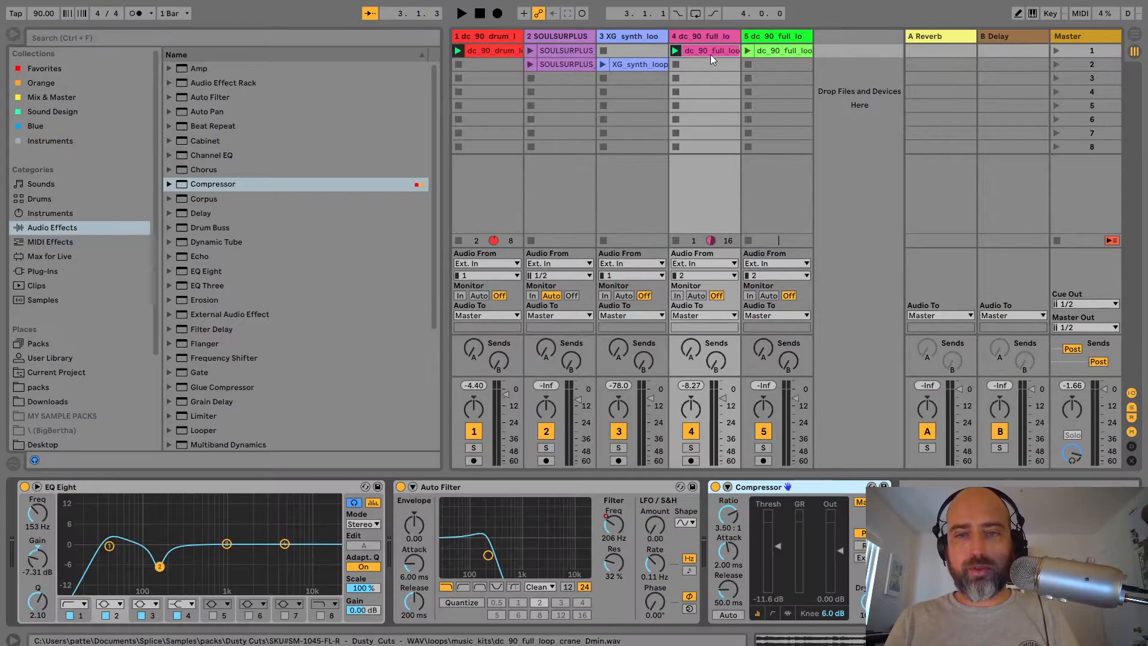
key("space")
key("space")
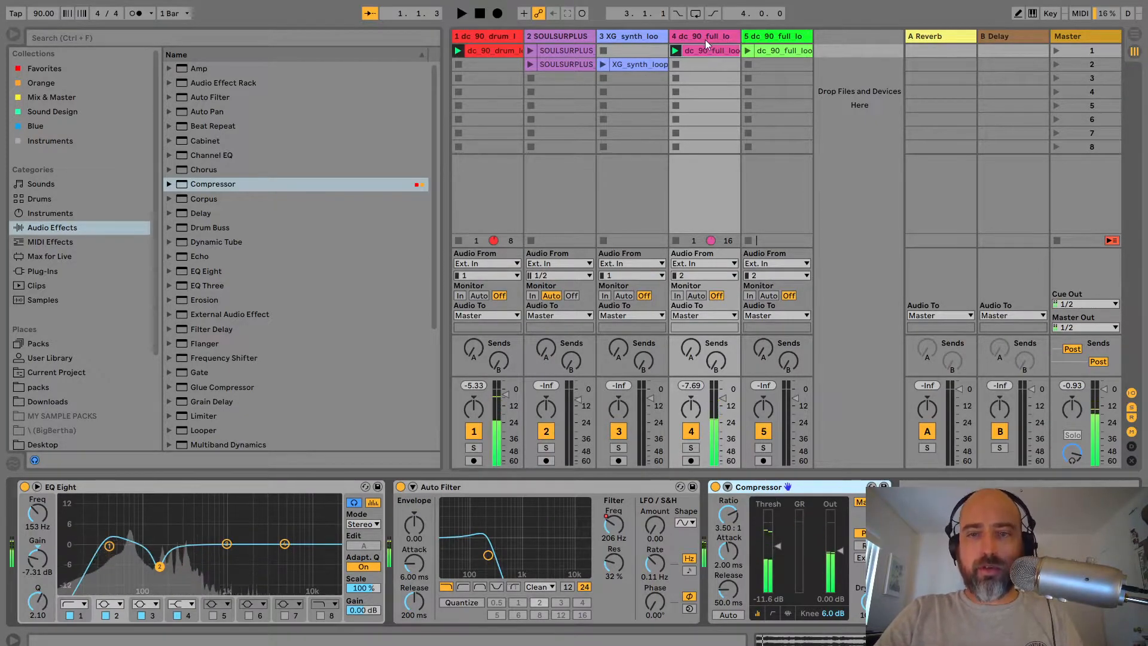
left_click(705, 39)
key("ctrl+r")
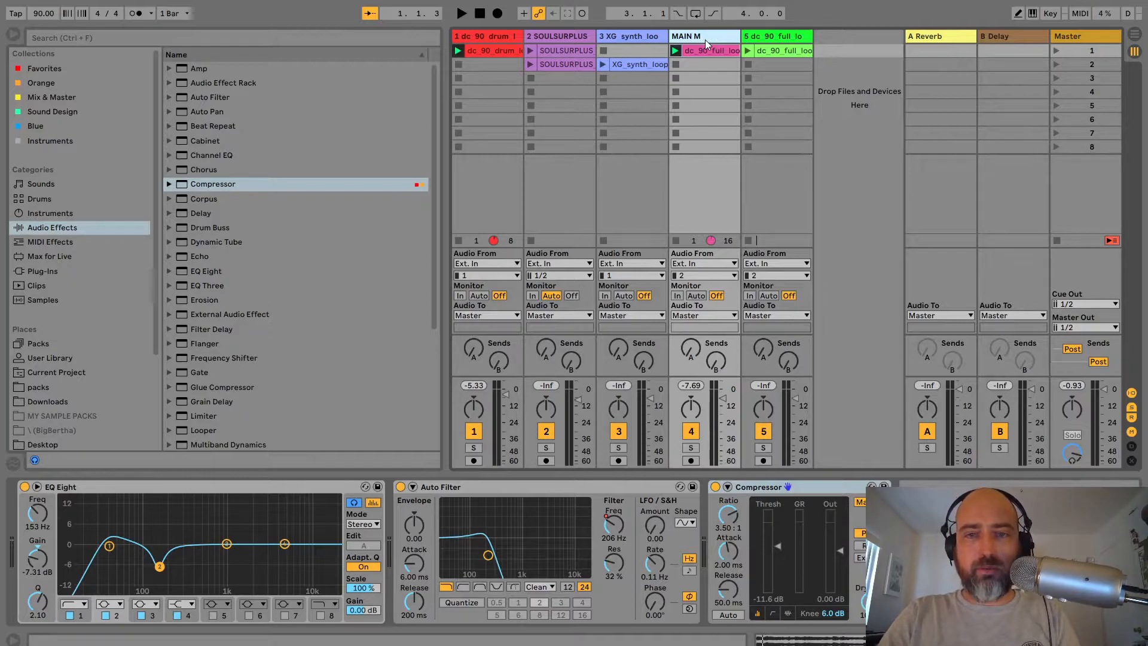
Rename the green duplicate track MAIN MID HI.
left_click(754, 37)
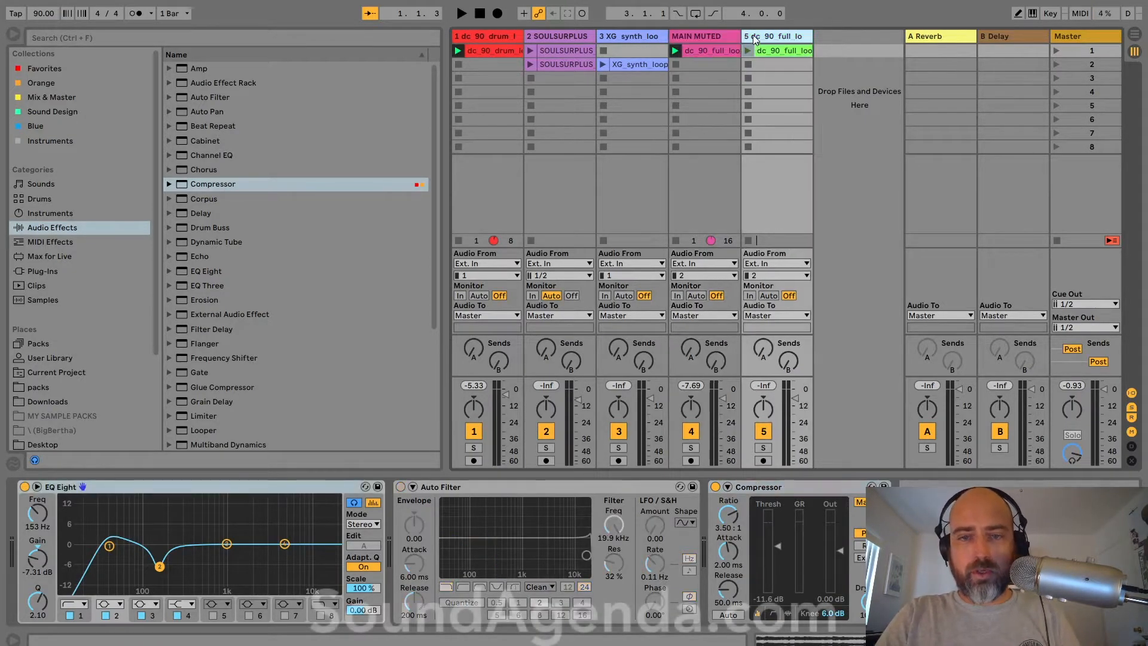
key("ctrl+r")
type("MAIN")
key("BackSpace")
key("BackSpace")
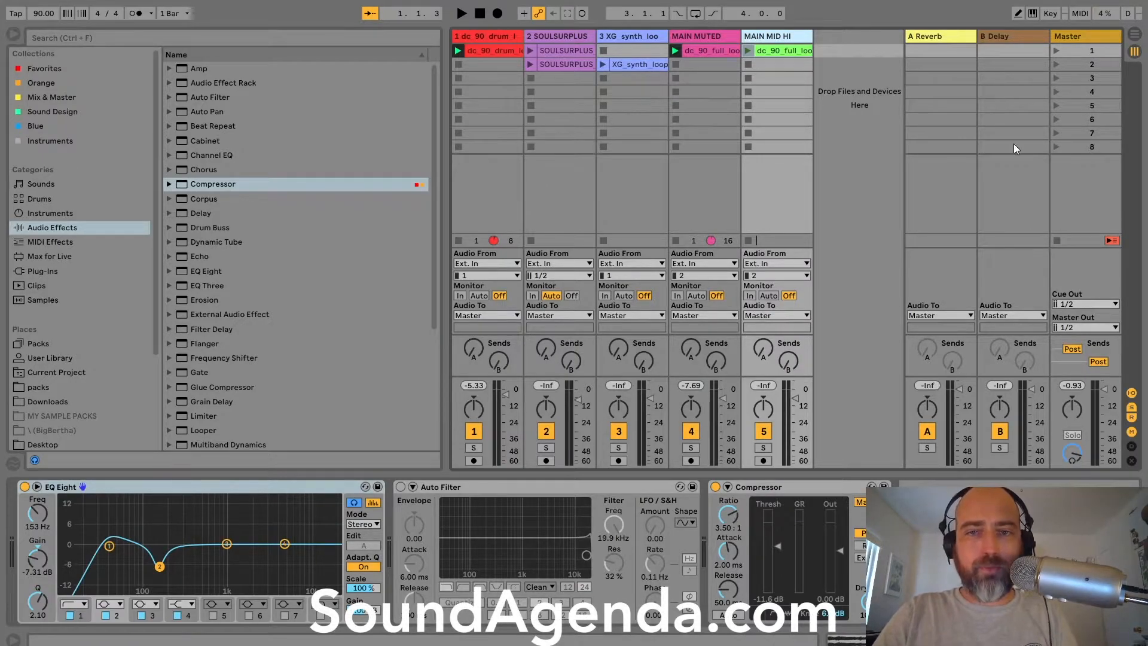
Add a high-pass Auto Filter after MAIN MID HI's Compressor, at about 430 Hz and 23% resonance, and play its clip with the other loops.
double_click(210, 98)
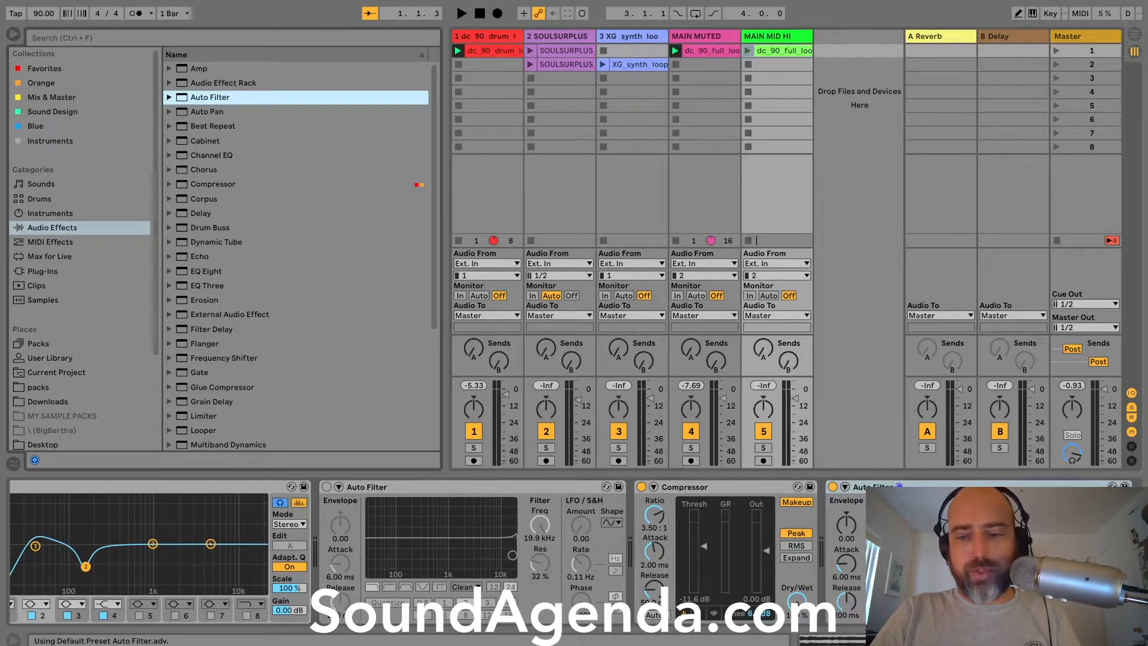
left_click(894, 586)
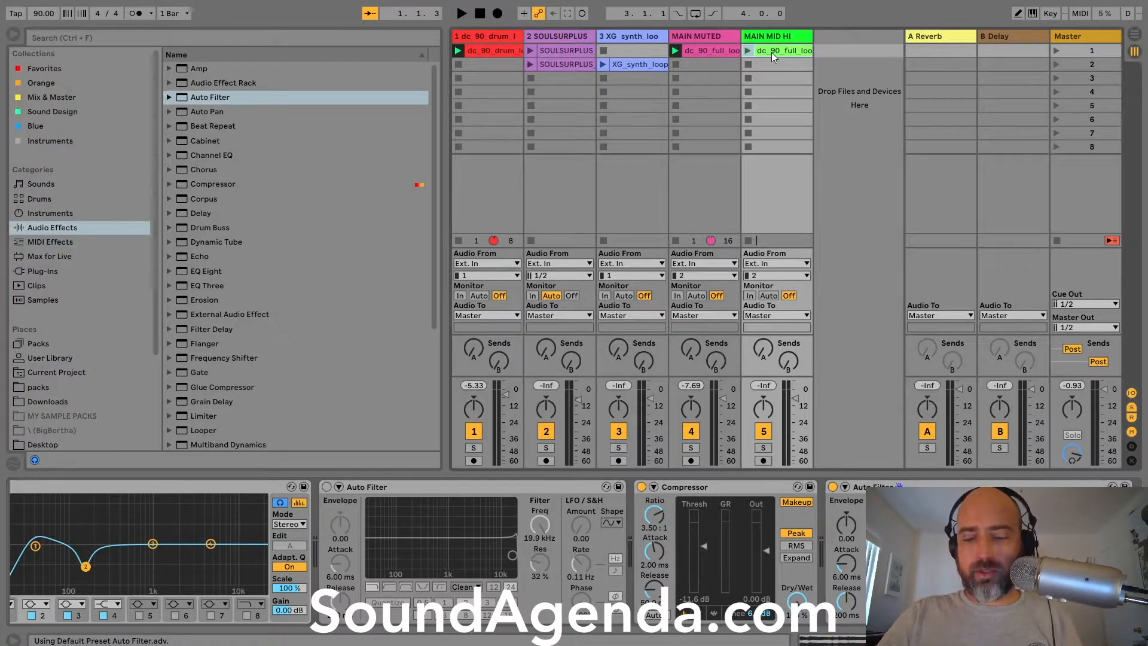
key("Return")
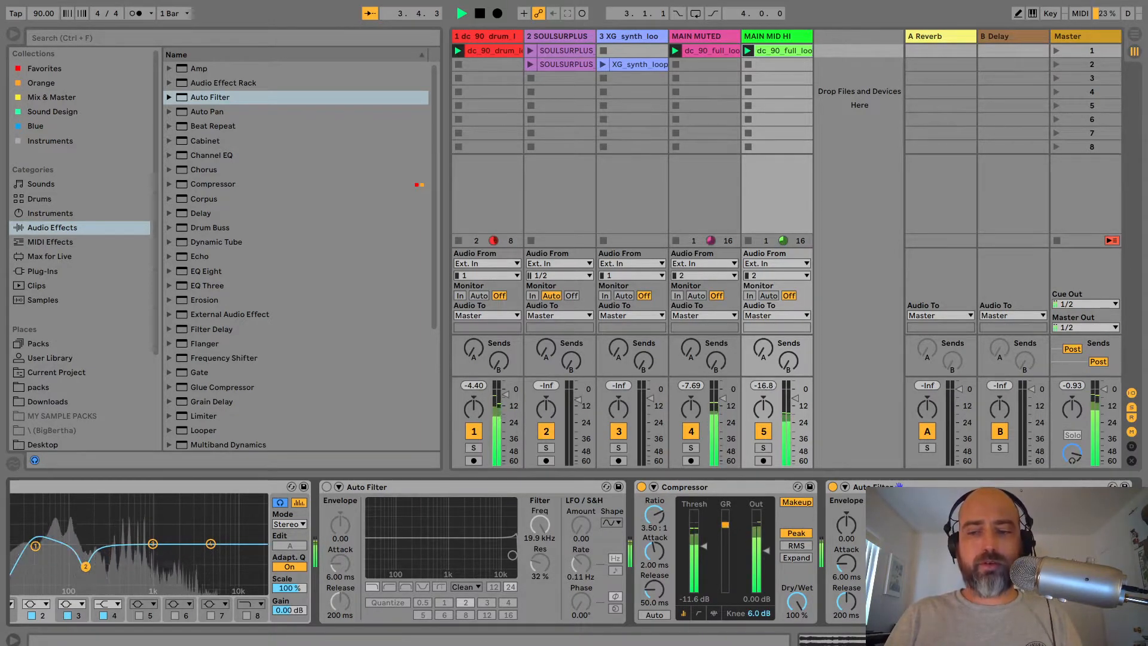
key("space")
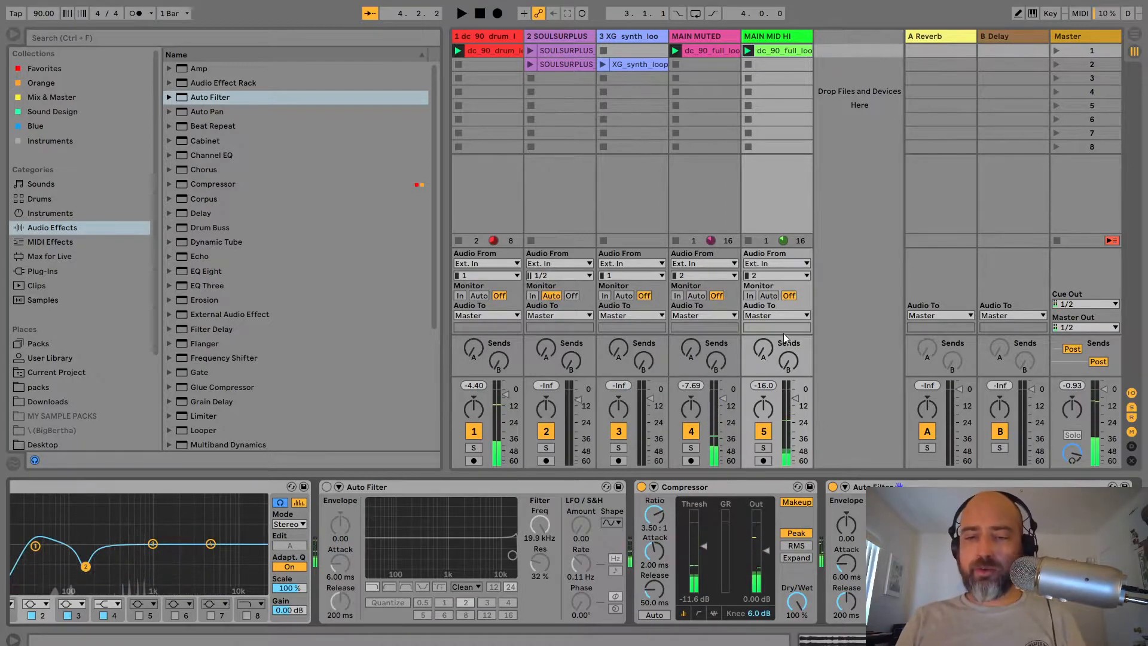
Solo MAIN MID HI, MAIN MUTED and the drum loop in turn to compare them in the Master's Spectrum, and play the unsoloed mix.
left_click(762, 448)
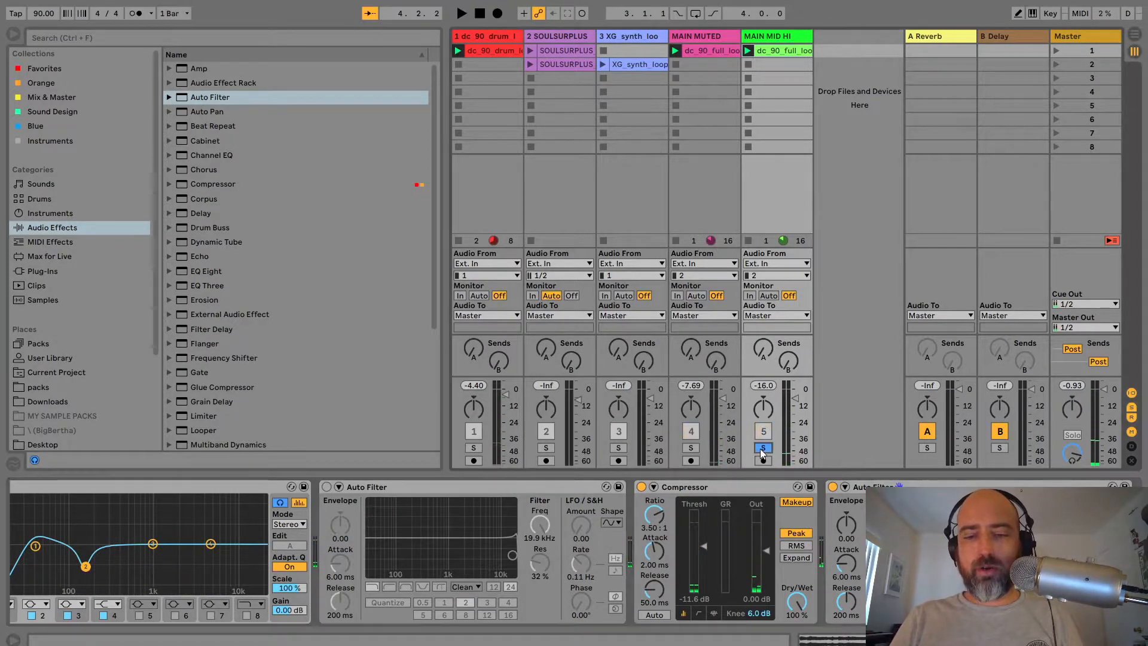
left_click(1072, 36)
key("space")
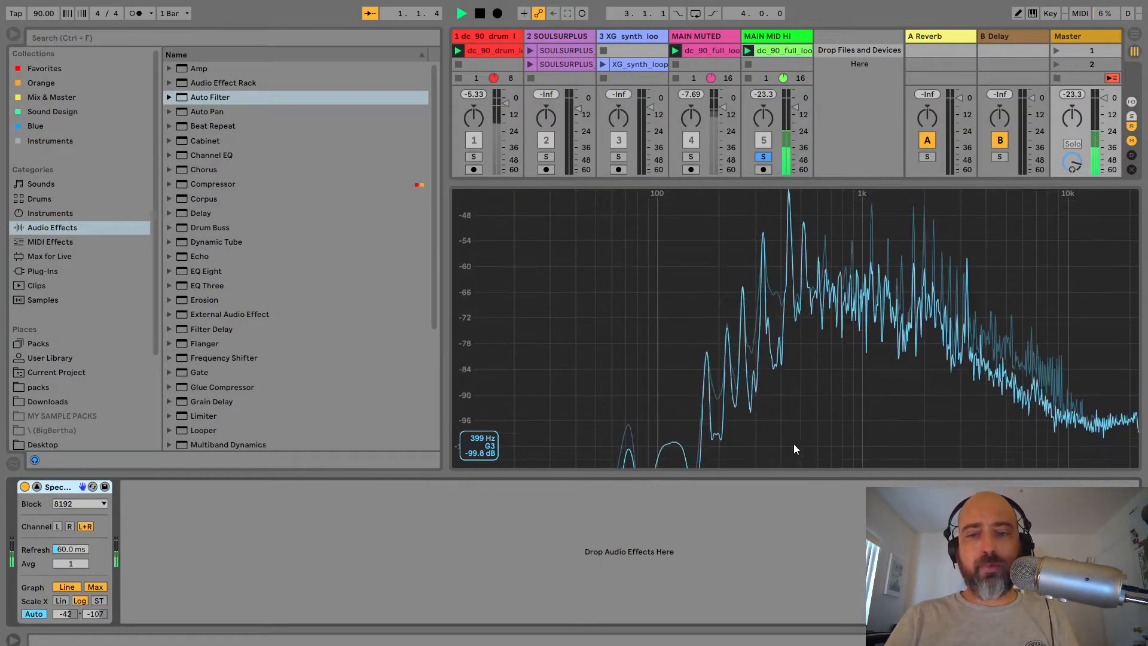
left_click(691, 158)
key("space")
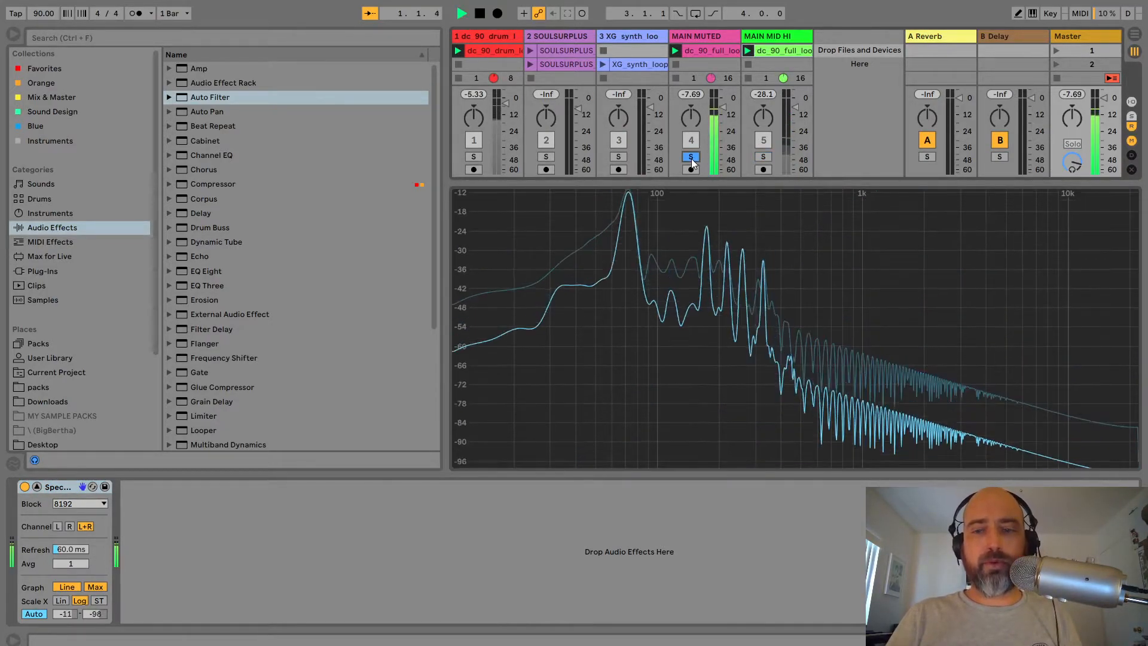
left_click(470, 158)
key("space")
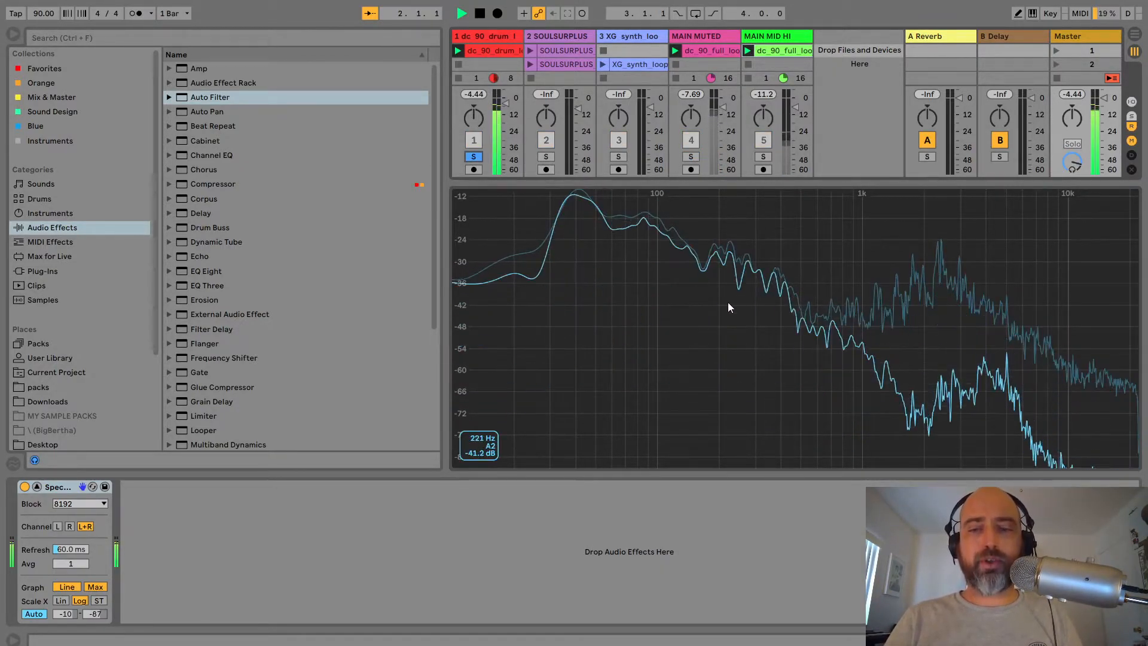
key("space")
left_click(469, 156)
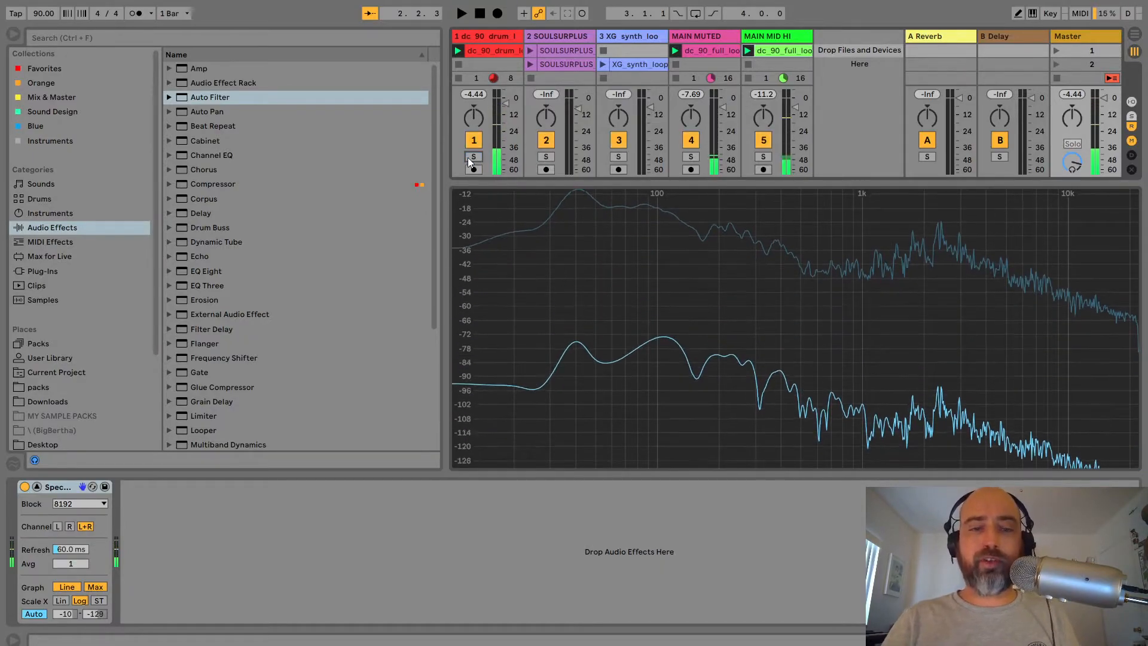
key("space")
Add an EQ Eight after MAIN MID HI's high-pass Auto Filter and switch its band 2 to a low cut at 200 Hz.
left_click(752, 41)
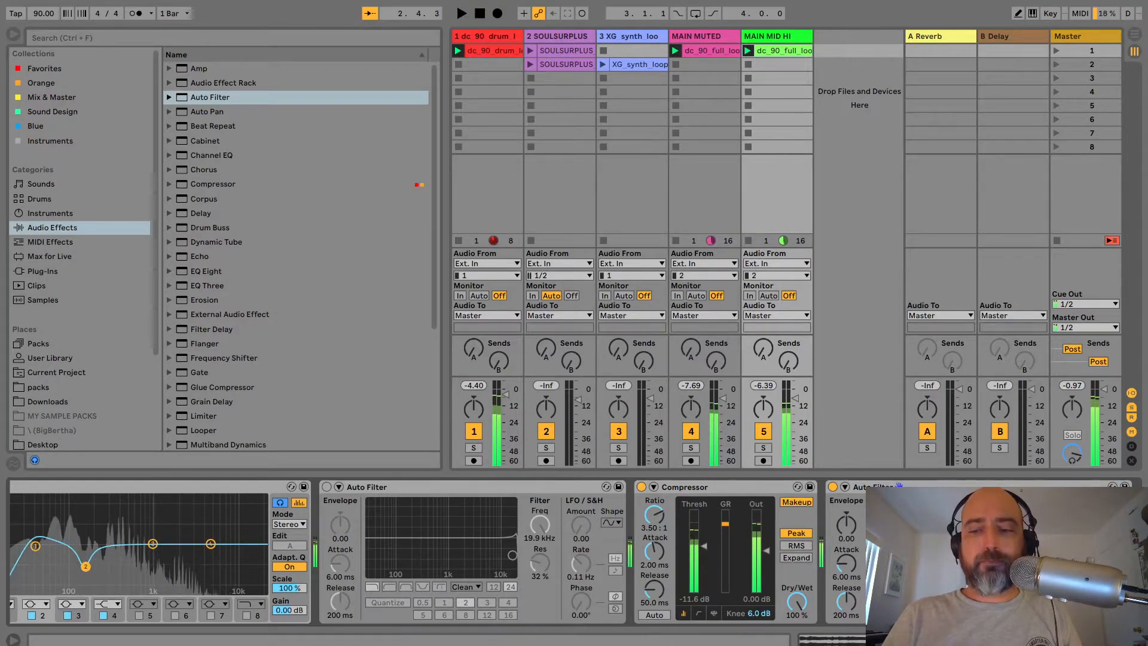
key("space")
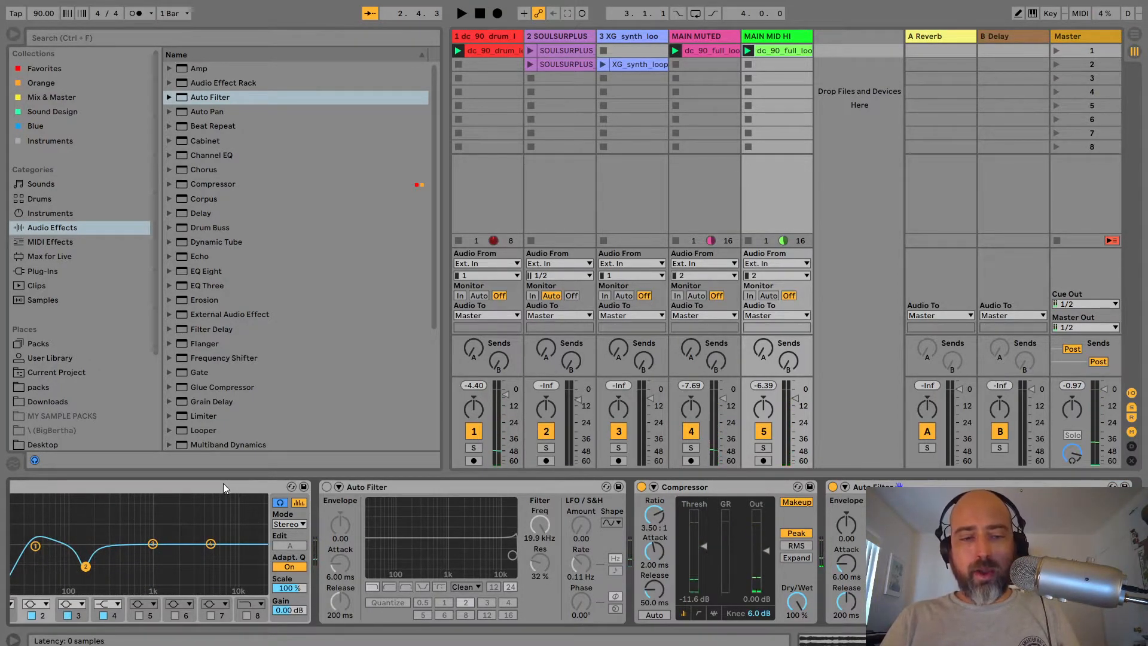
left_click_drag(209, 269, 829, 486)
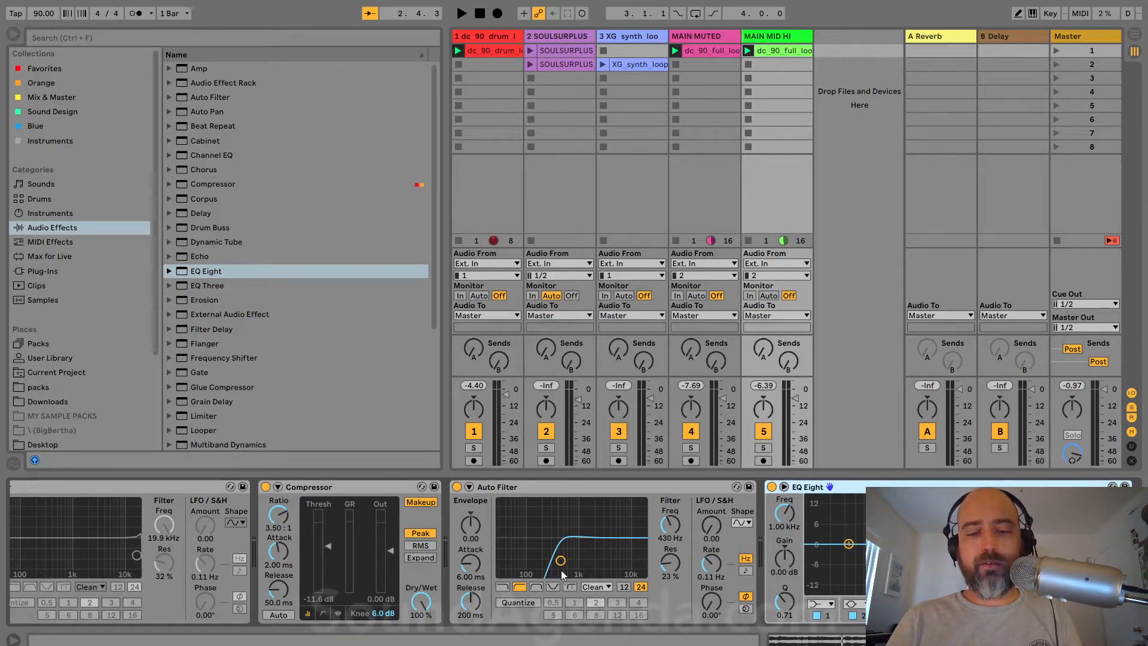
left_click(851, 602)
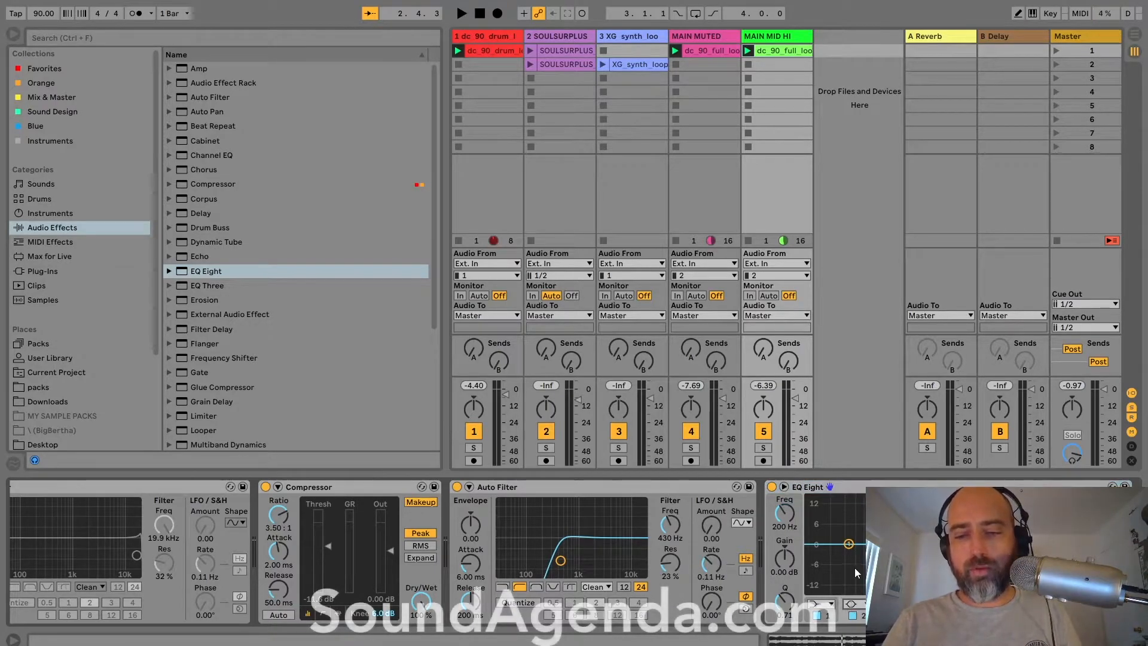
Raise MAIN MID HI's Reverb send to about -22.5 dB and its Delay send to about -24.5 dB during playback.
key("space")
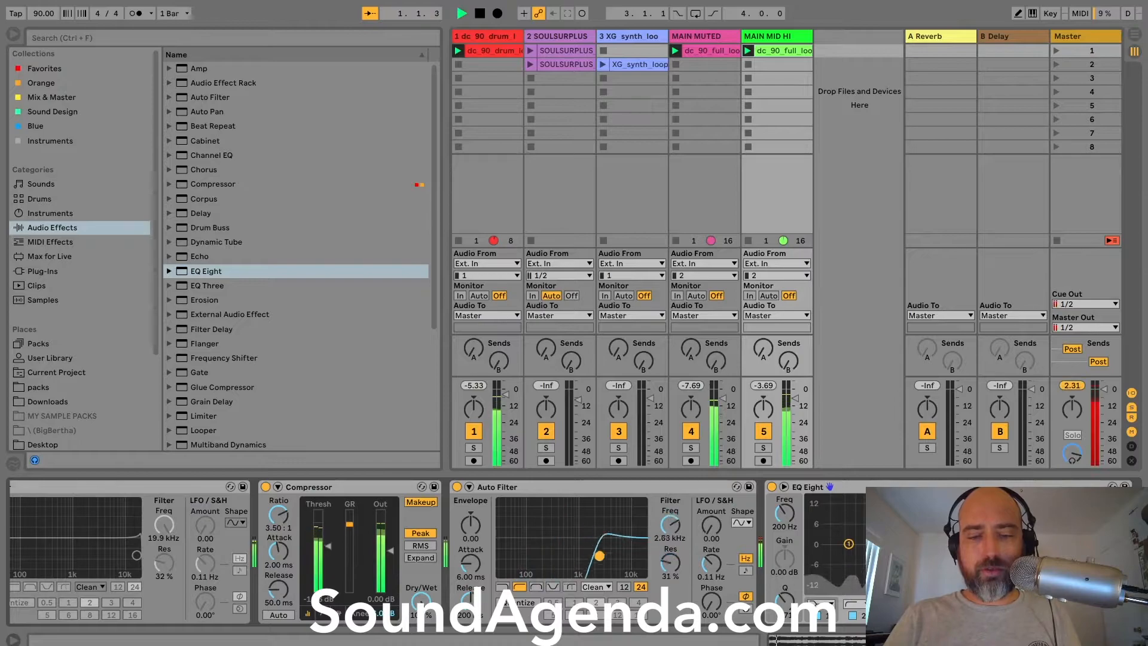
left_click_drag(763, 348, 763, 316)
left_click_drag(787, 365, 787, 335)
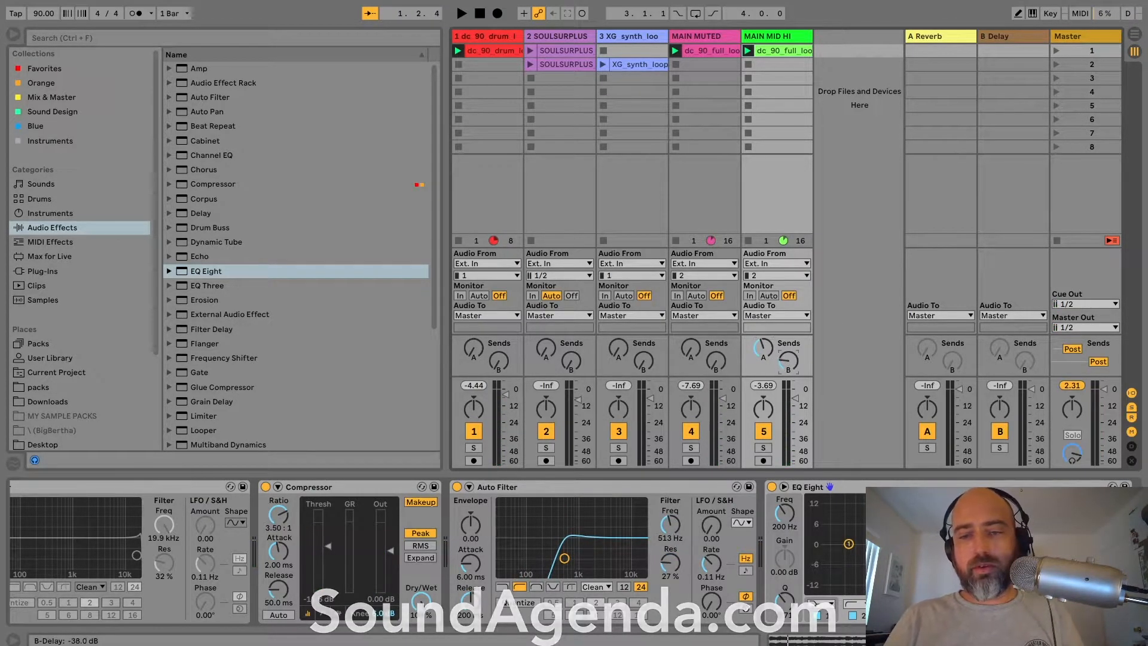
Sweep MAIN MID HI's high-pass Auto Filter during playback, ending at about 1.98 kHz and 65% resonance.
key("space")
key("space")
left_click_drag(564, 558, 588, 517)
key("space")
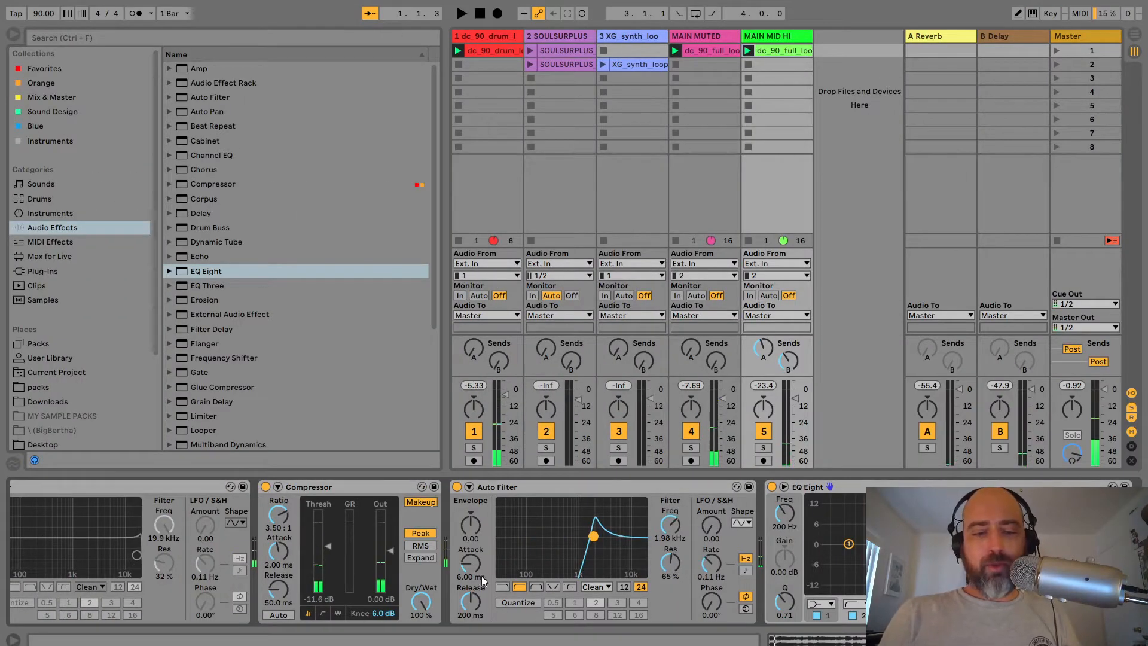
Switch MAIN MID HI's Auto Filter to low-pass, arm the track, and record frequency and resonance sweeps as automation into the arrangement.
left_click(504, 588)
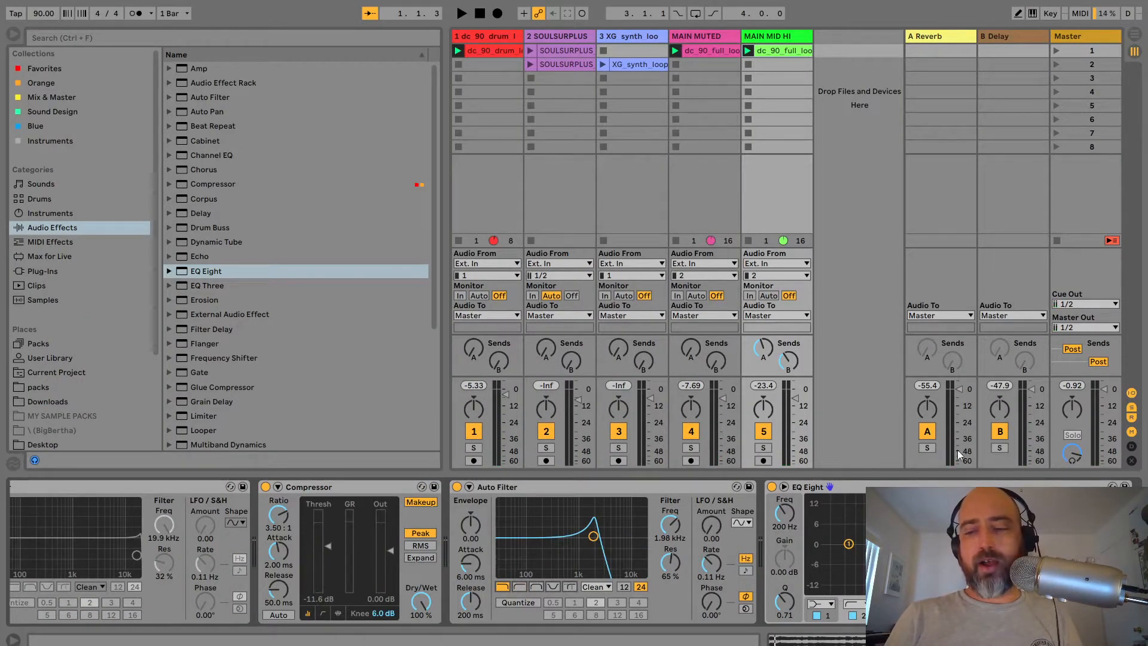
scroll(750, 485, "right", 1)
mouse_move(543, 536)
left_mouse_down()
mouse_move(471, 531)
mouse_move(587, 558)
mouse_move(594, 545)
mouse_move(459, 536)
mouse_move(555, 536)
mouse_move(544, 552)
left_mouse_up()
key("space")
left_click_drag(461, 542, 581, 548)
left_click_drag(453, 540, 593, 571)
left_click_drag(450, 501, 593, 511)
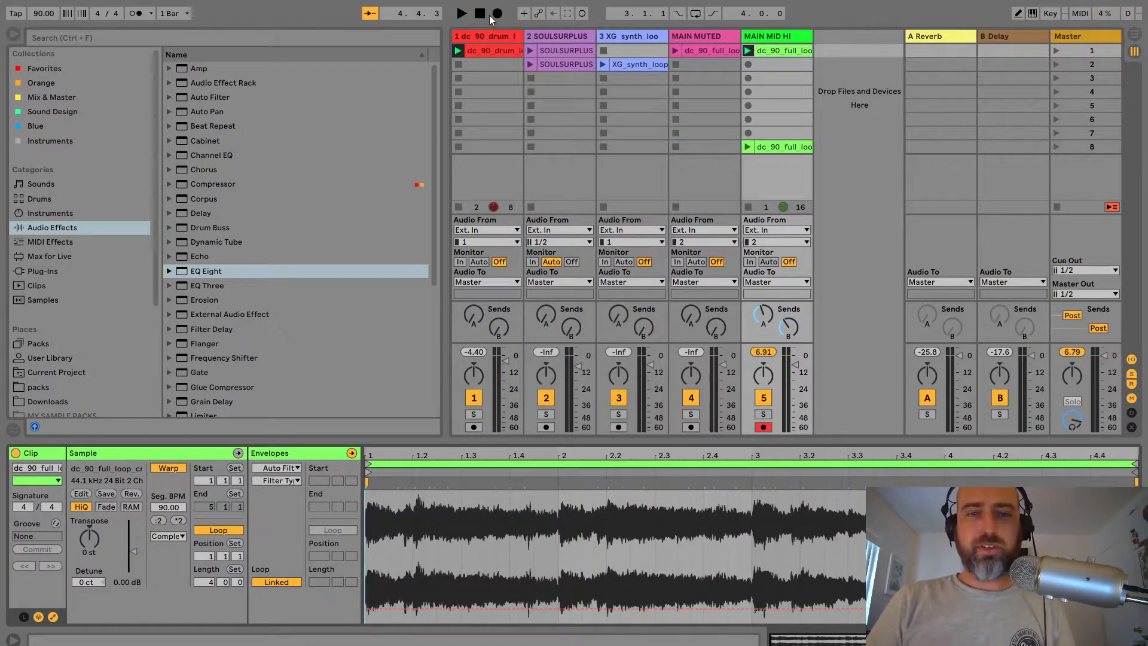
left_click(482, 13)
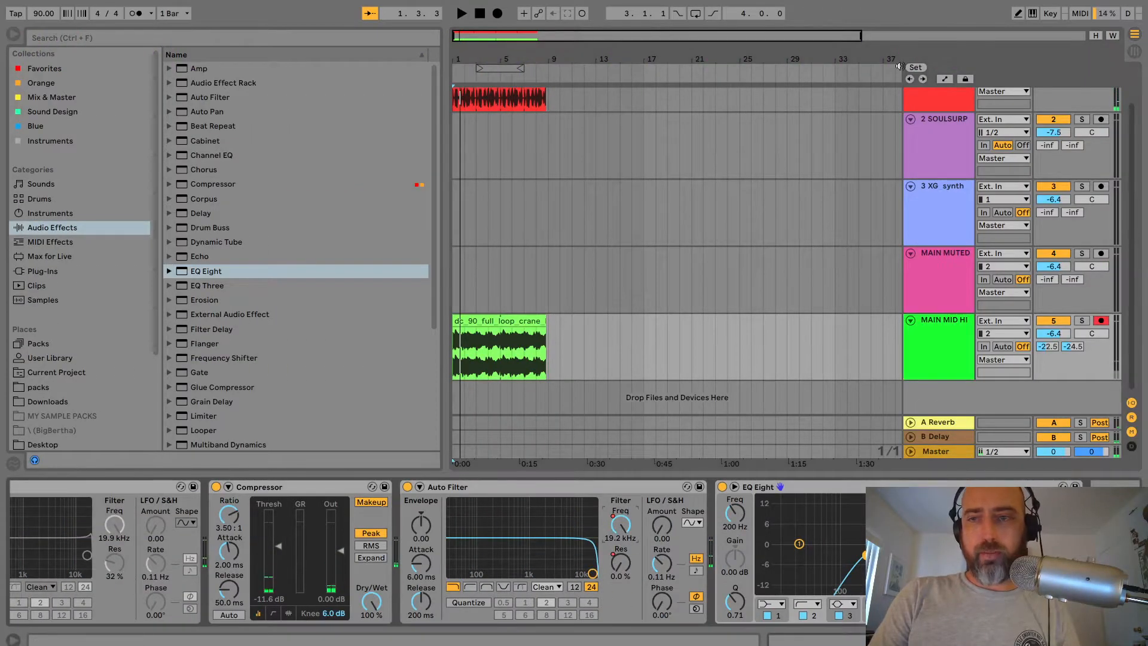
Consolidate the recorded MAIN MID HI clip over bars 1 to 9 and make it a looping Session clip with its filter automation.
key("a")
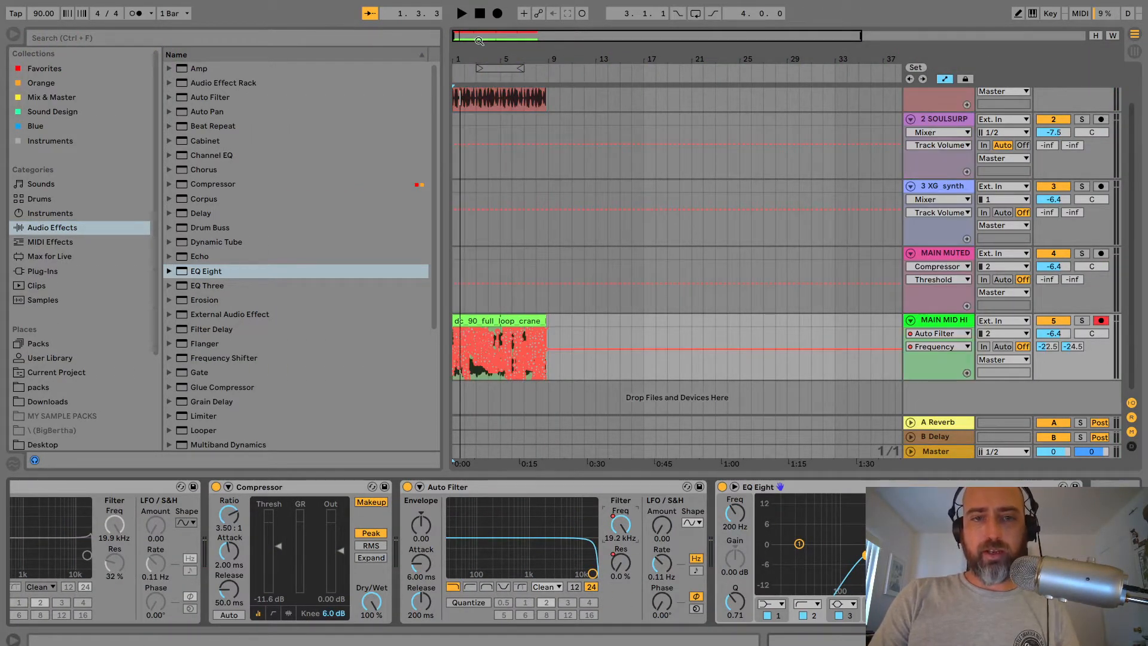
left_click_drag(462, 53, 562, 168)
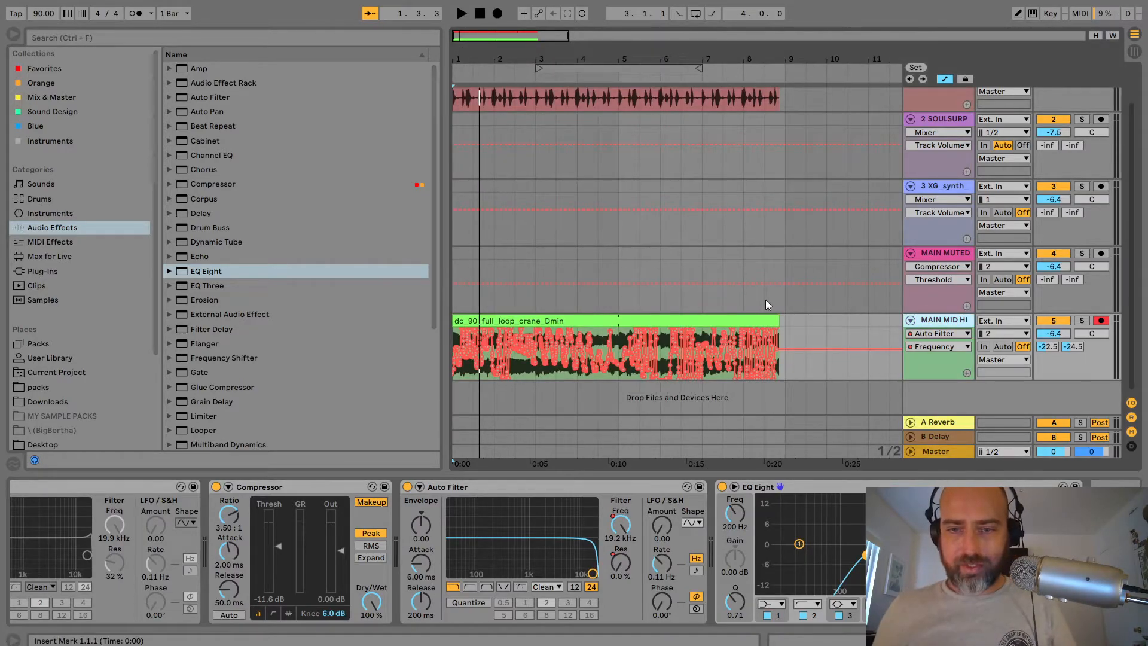
left_click(615, 320)
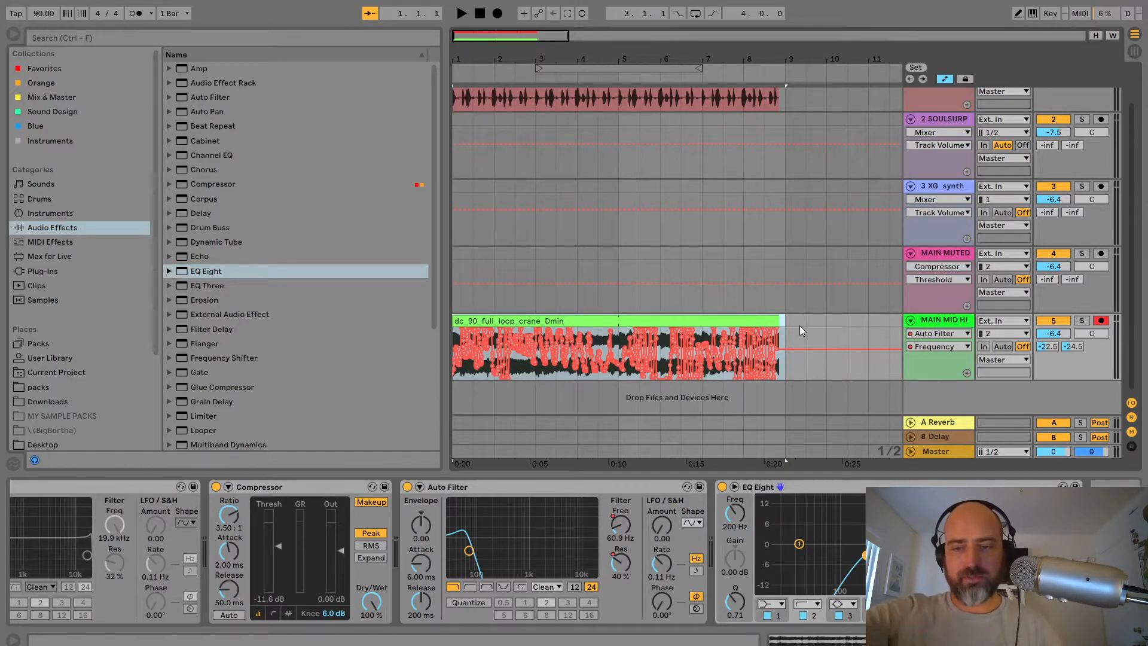
key("ctrl+j")
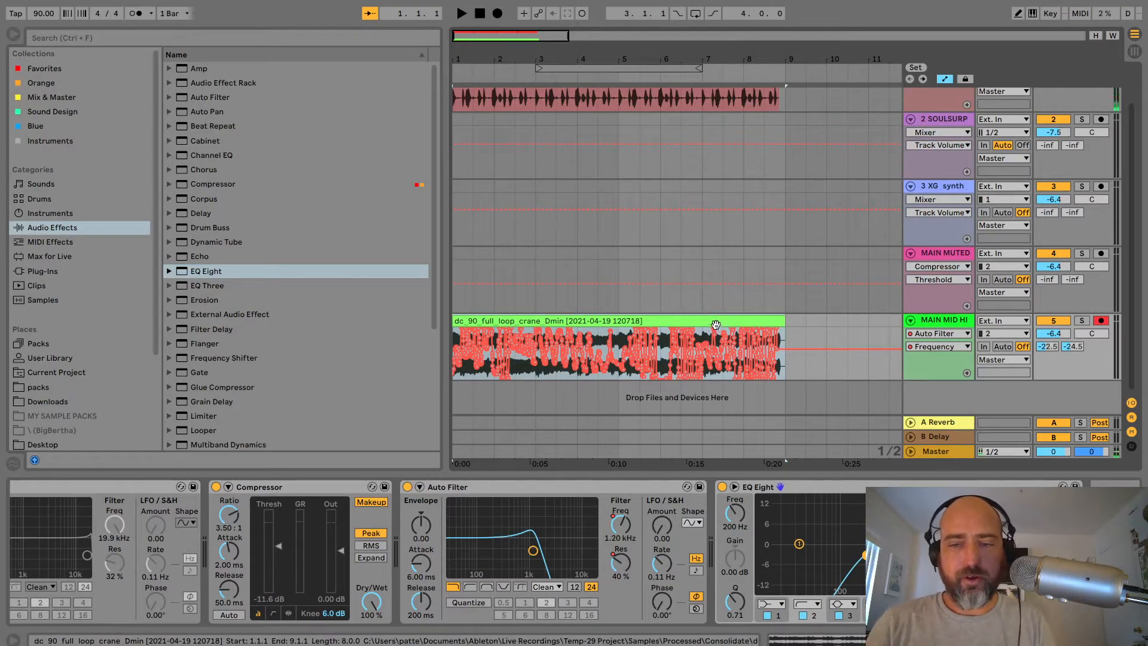
double_click(716, 324)
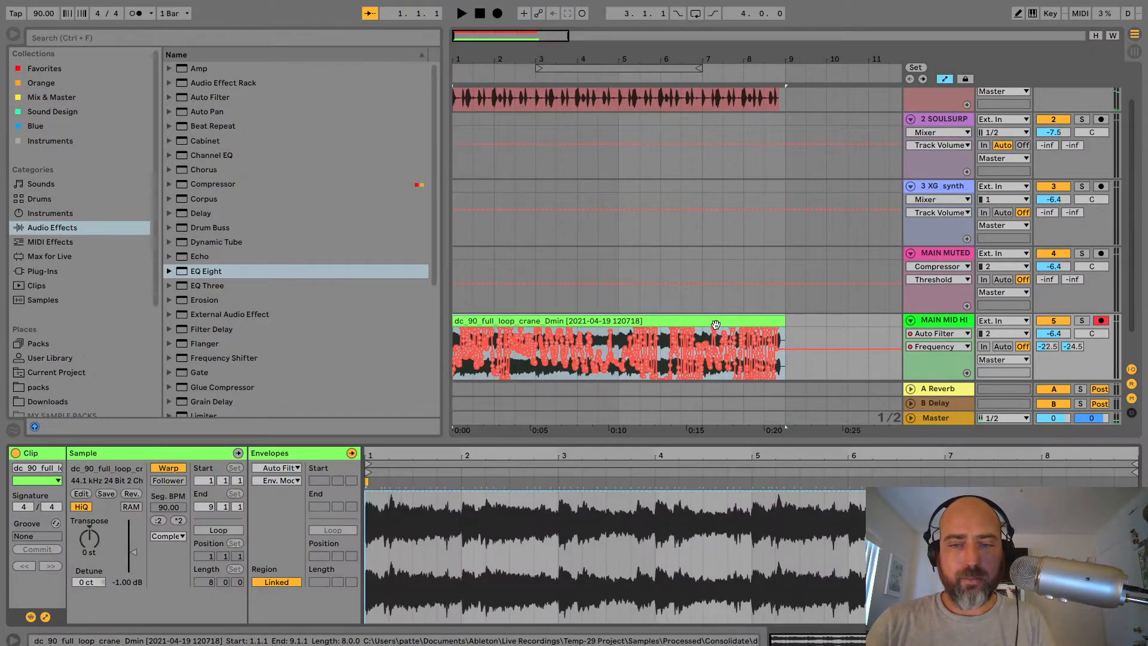
left_click(216, 531)
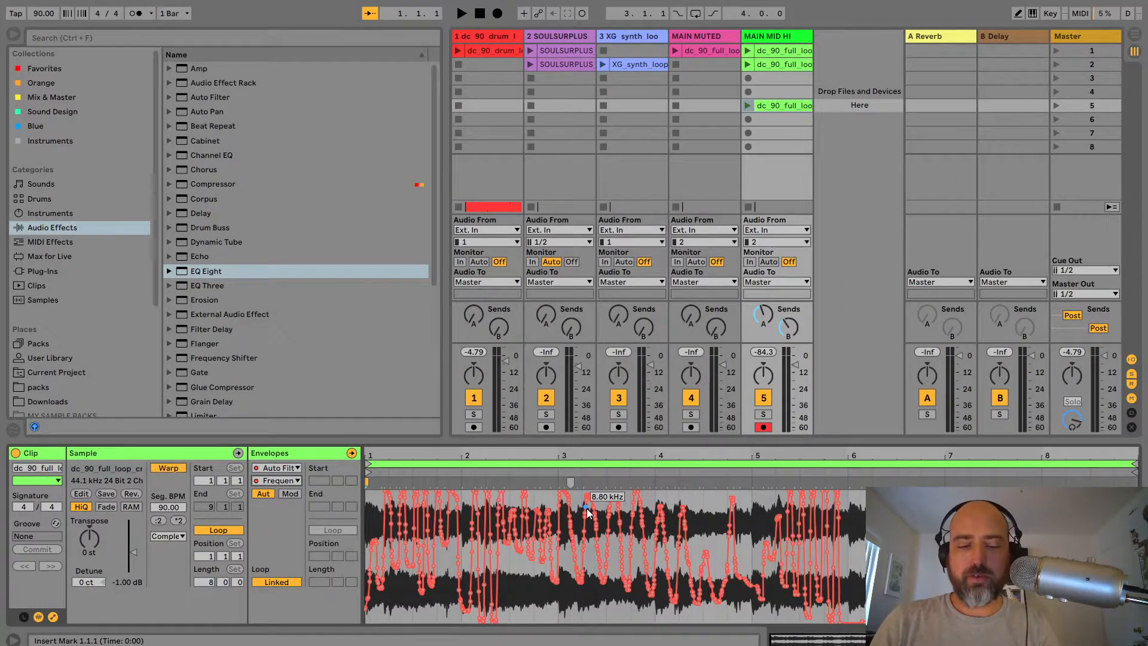
Loop bars 5 to 9 of the automated MAIN MID HI clip and play the section.
key("Tab")
key("Tab")
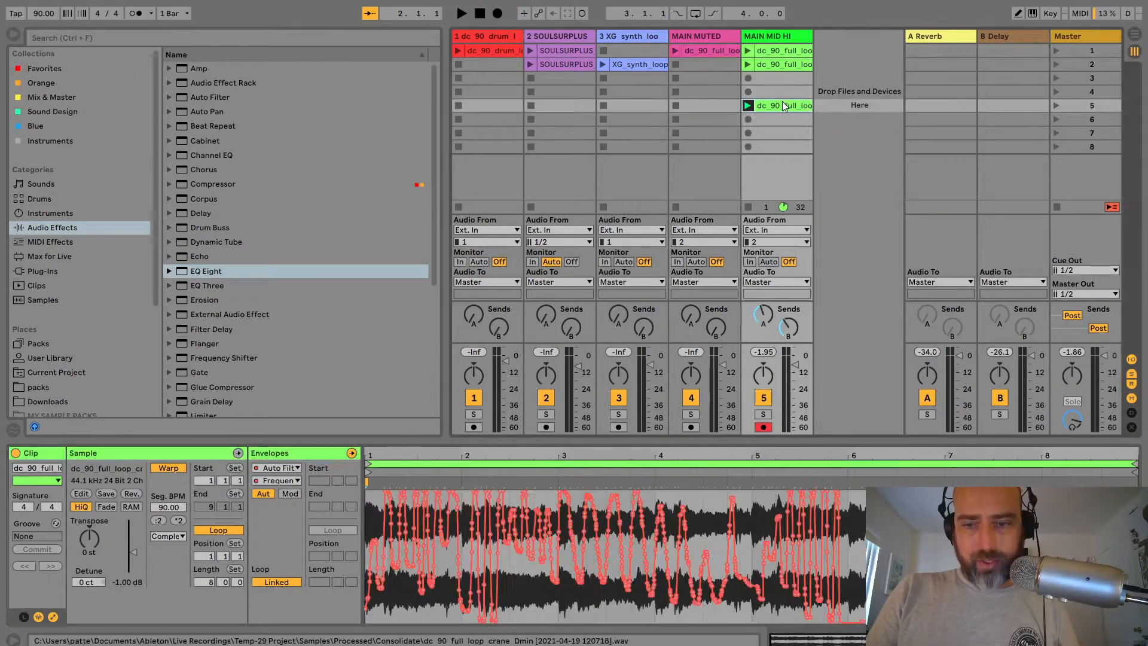
left_click_drag(752, 503, 933, 508)
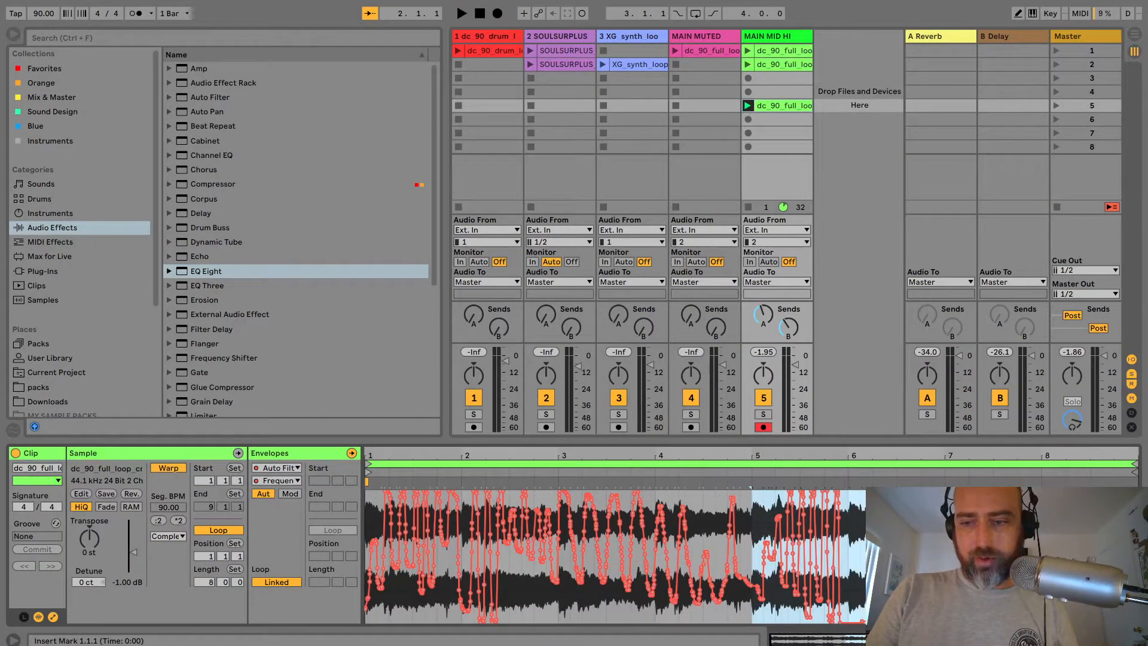
key("ctrl+l")
key("space")
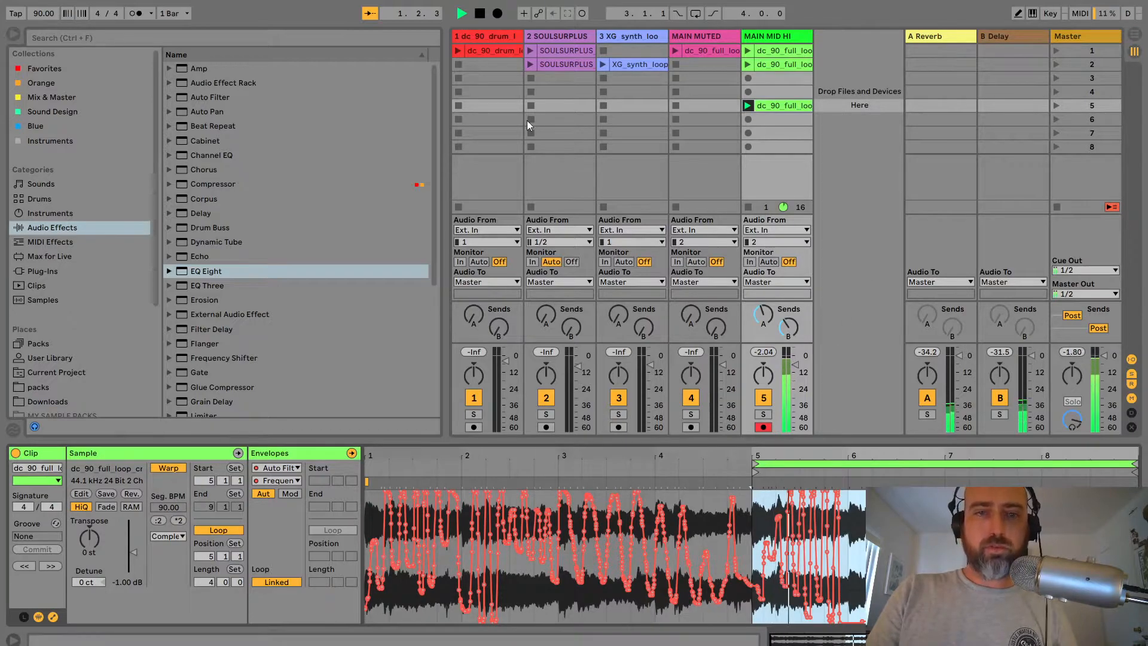
Play the MAIN MUTED clip and the drum loop together with the automated MAIN MID HI clip.
left_click(705, 49)
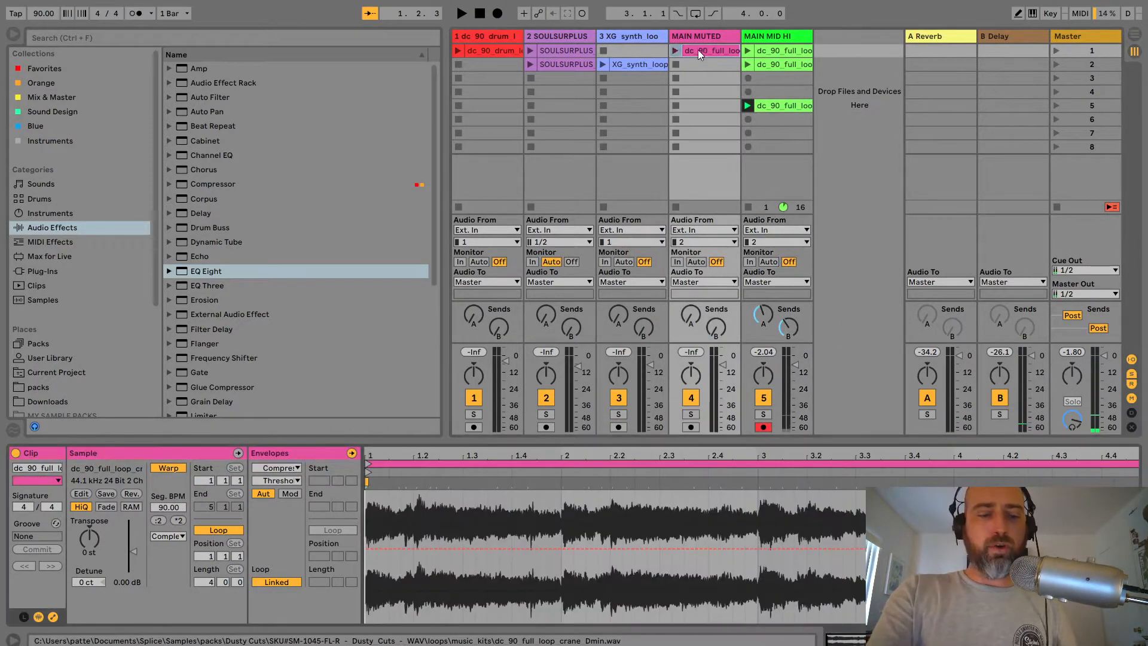
key("space")
left_click(494, 52)
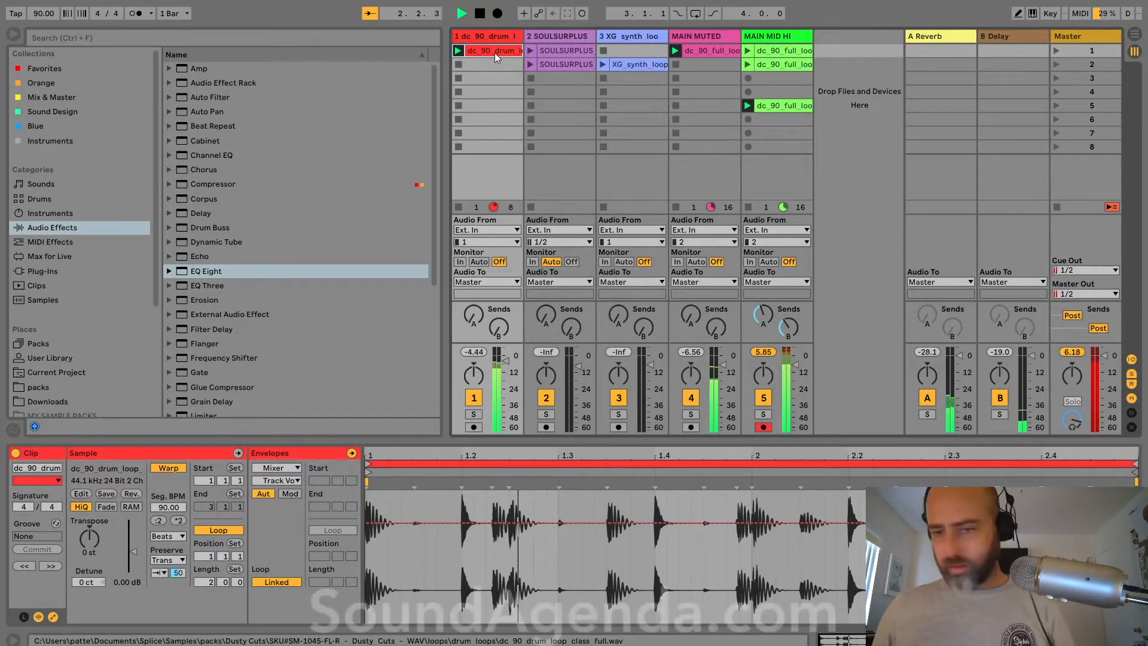
left_click(731, 48)
left_click(788, 107)
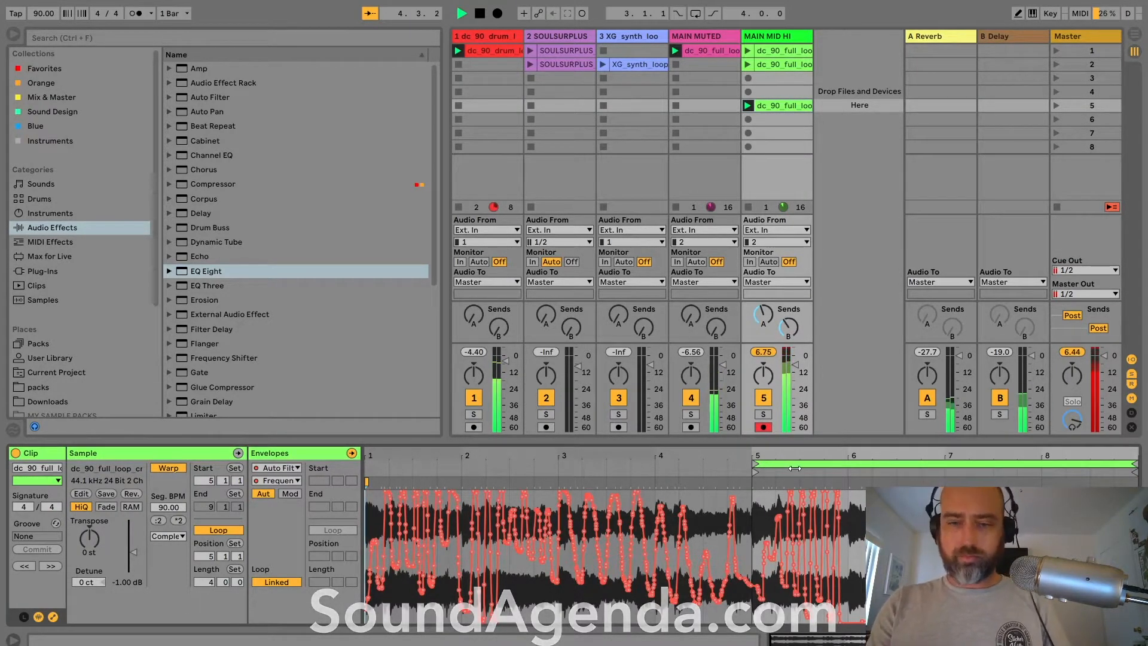
Shift the MAIN MID HI clip's four-bar loop to bars 1 to 5 and make orange copies in scenes 6 and 8.
left_click_drag(794, 468, 397, 461)
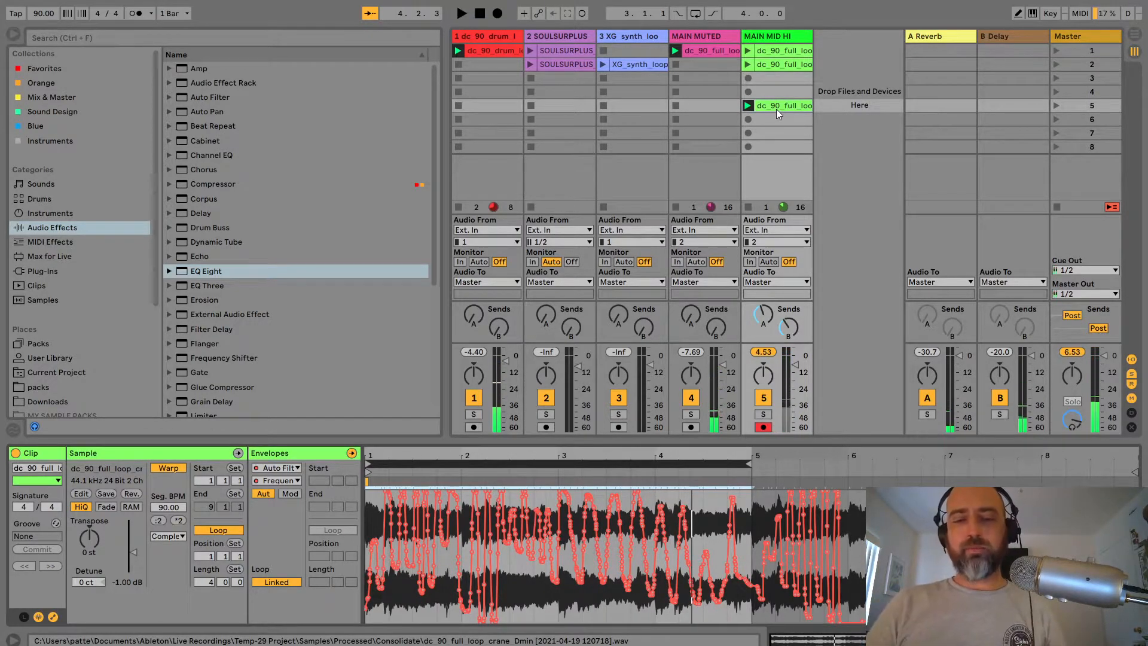
left_click(776, 109)
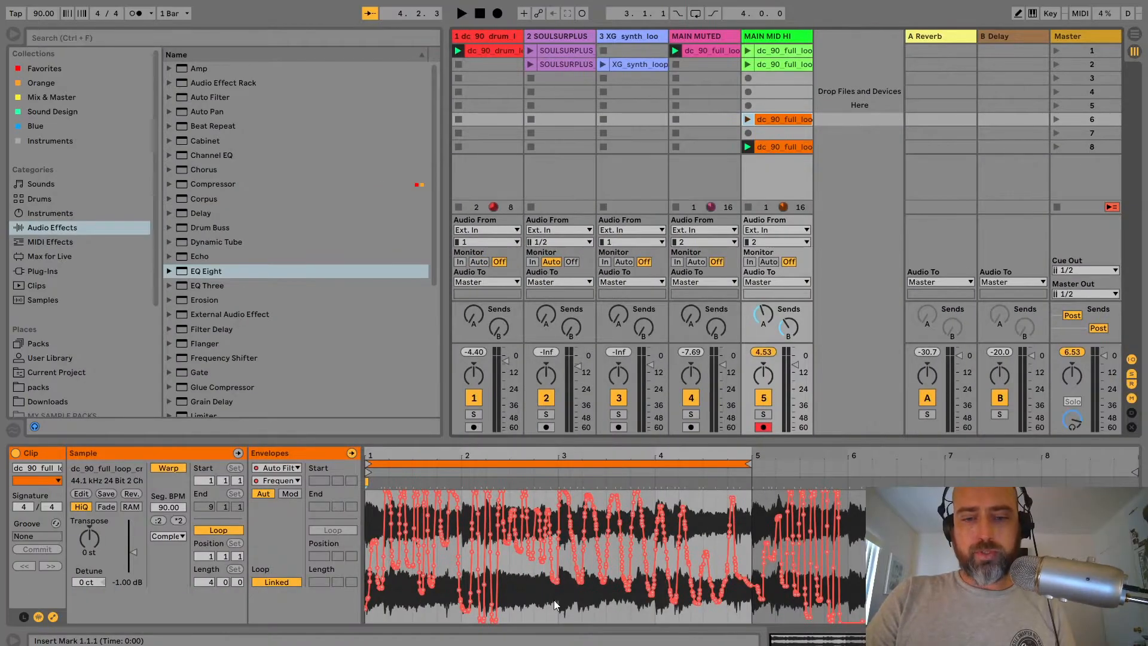
In the scene 6 clip, replace the filter frequency envelope with bar 3's automation pasted at bar 1 and repeated through bar 4.
left_click_drag(555, 599, 656, 613)
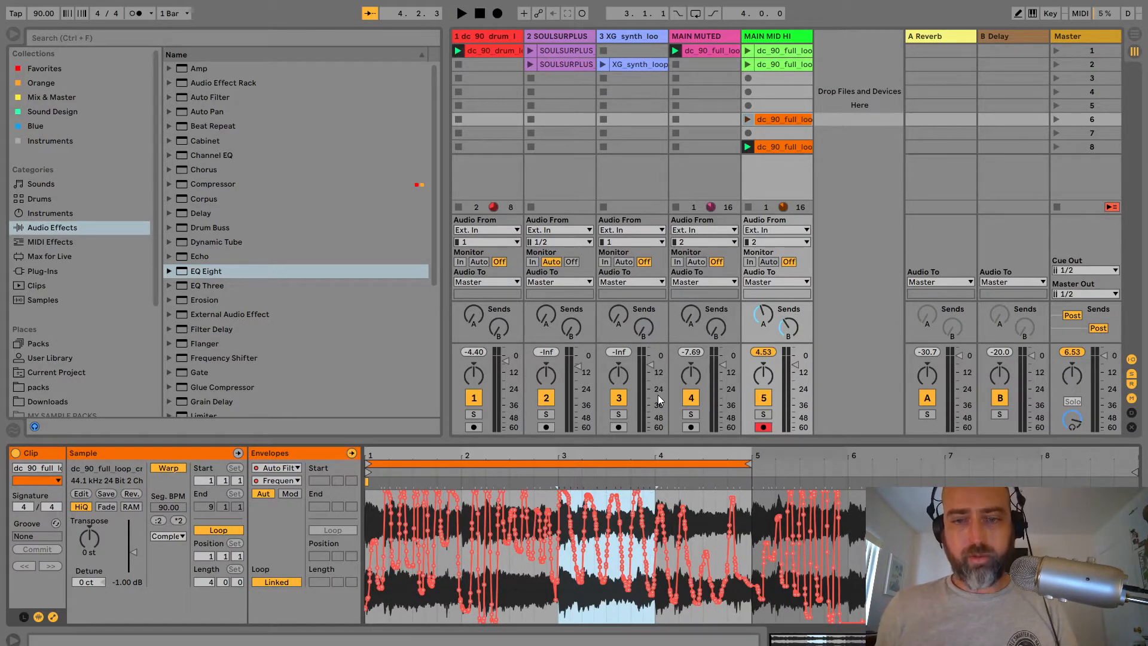
key("ctrl+BackSpace")
left_click(367, 498)
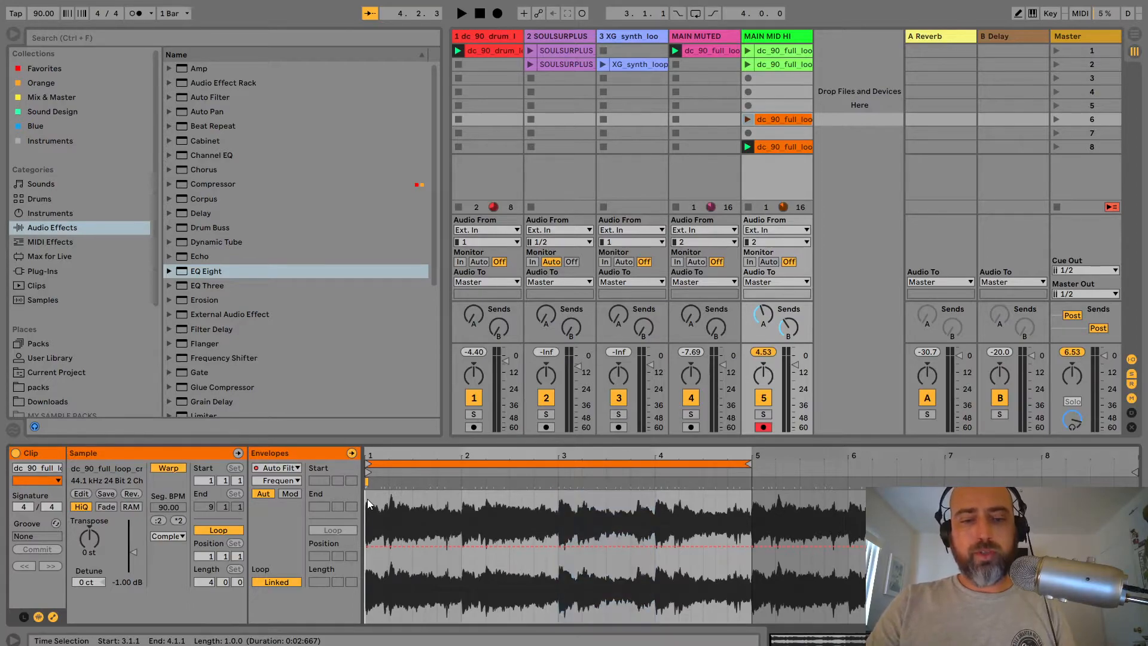
key("ctrl+v")
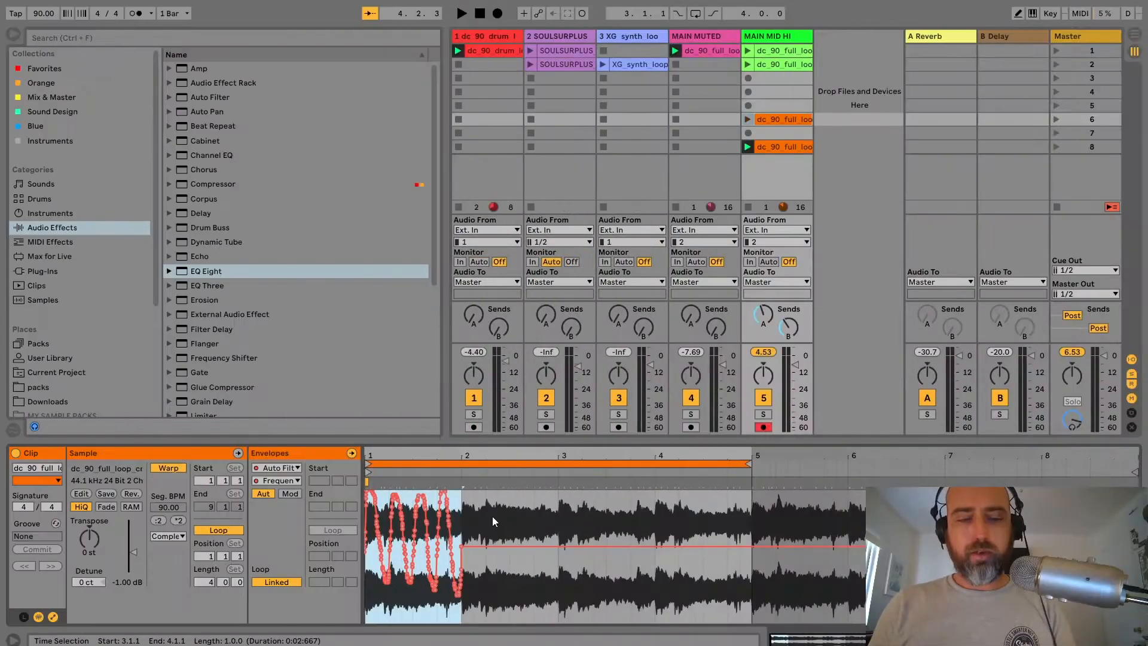
key("ctrl+d")
key("ctrl+d")
key("ctrl+d")
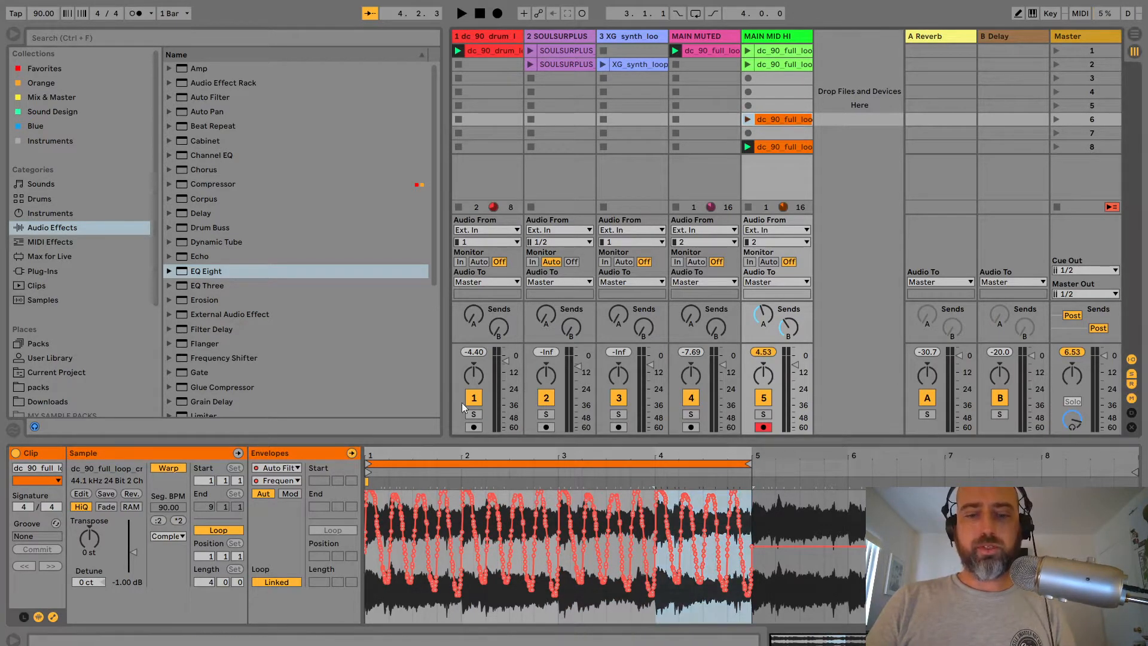
Launch the scene 6 clip, turn MAIN MID HI's Reverb send fully down, raise its Delay send, and audition it soloed and in the mix.
left_click(747, 120)
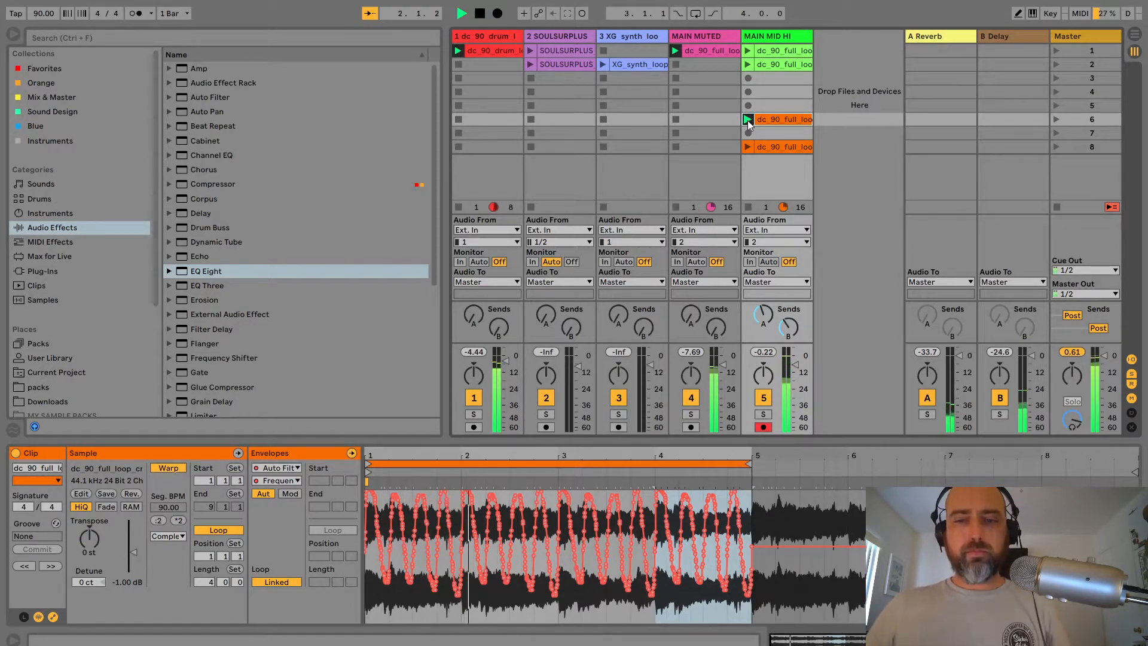
left_click(762, 414)
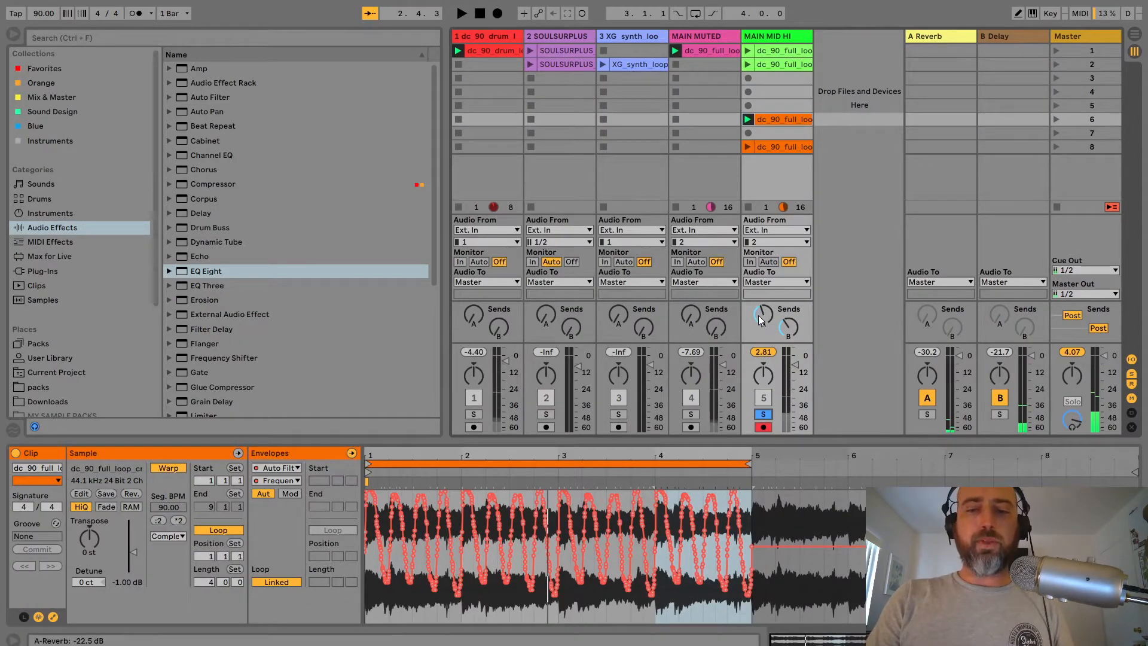
left_click_drag(758, 314, 789, 319)
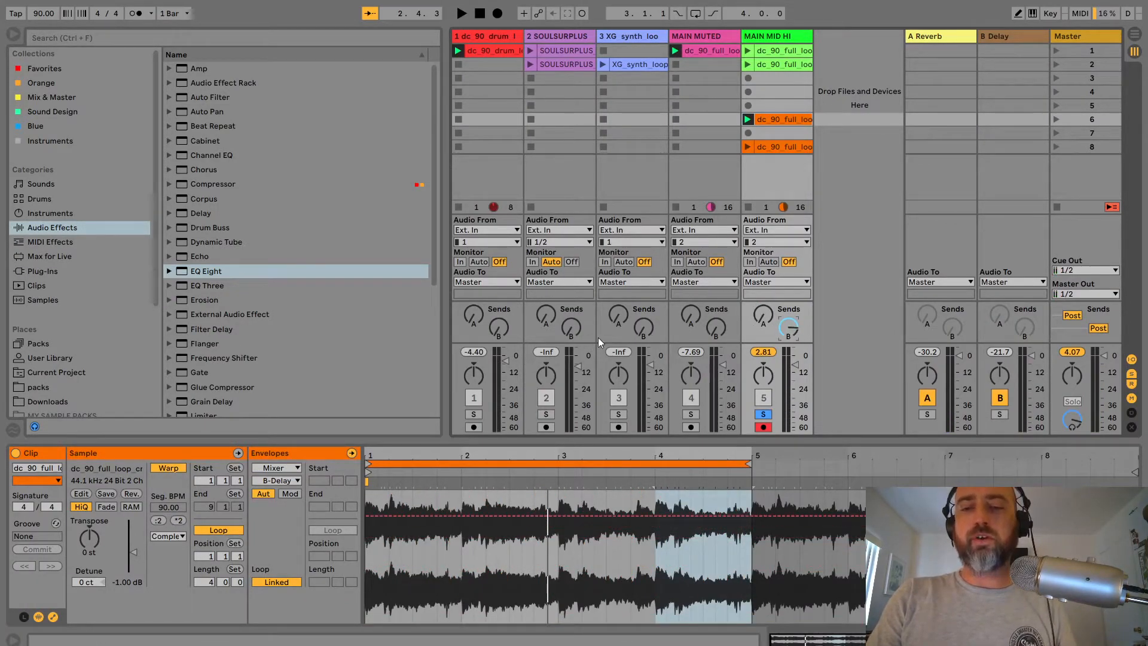
key("space")
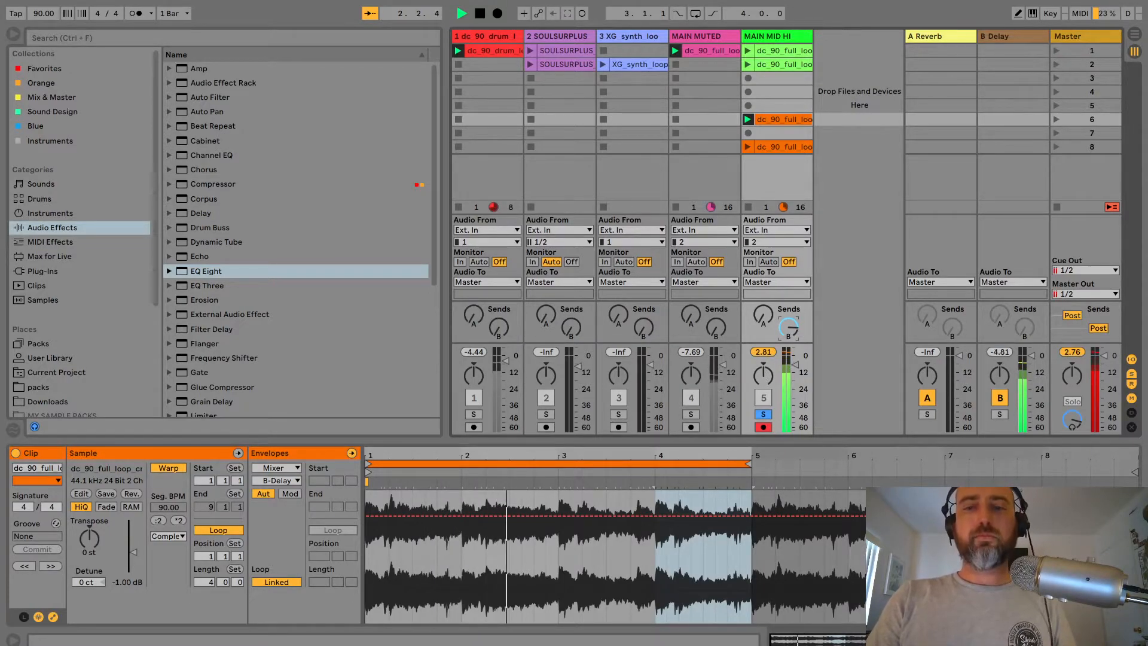
left_click(763, 414)
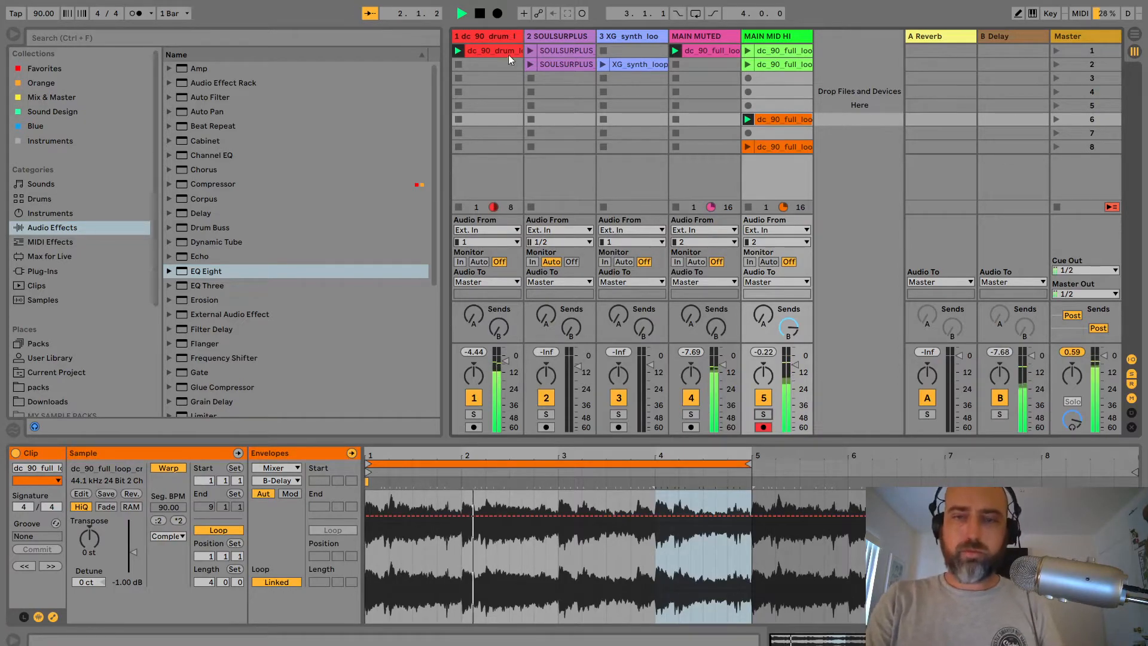
key("space")
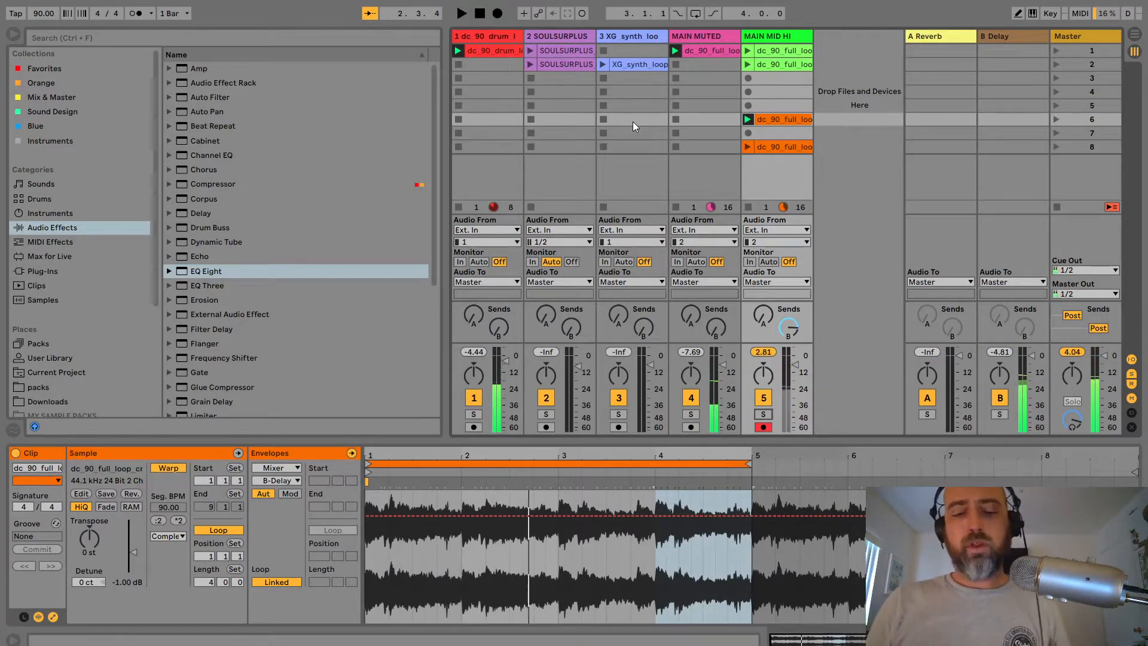
Capture the playing clips into a new scene, and delete the empty scenes 3, 4 and 5 and the spare scene 6 clip.
key("ctrl+shift+i")
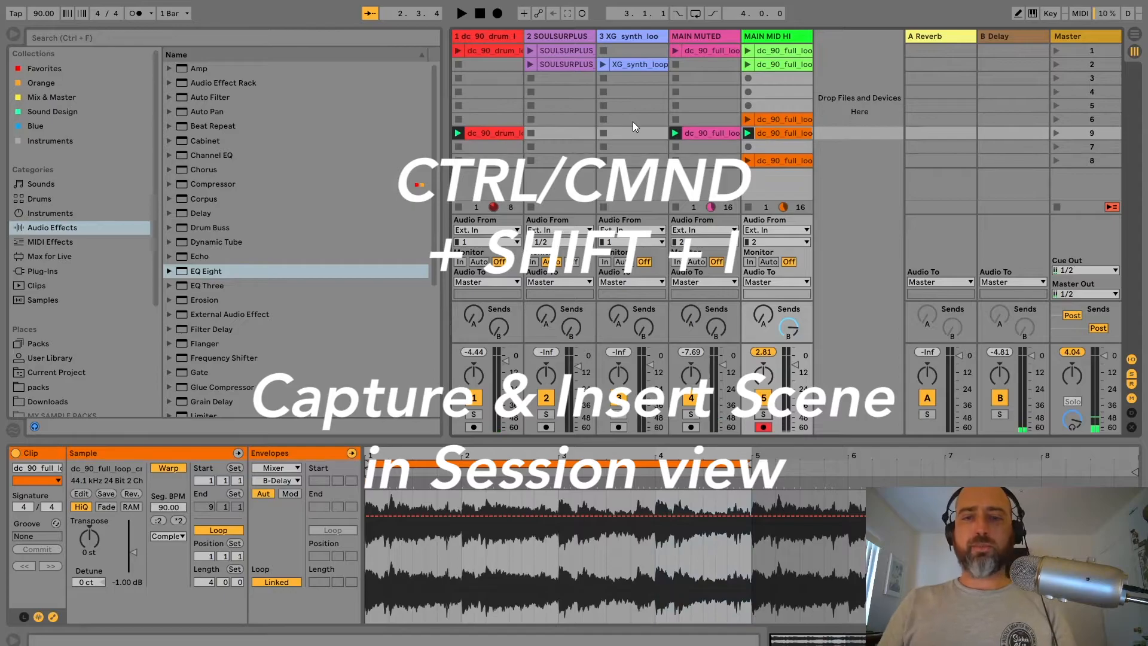
left_click(1075, 82)
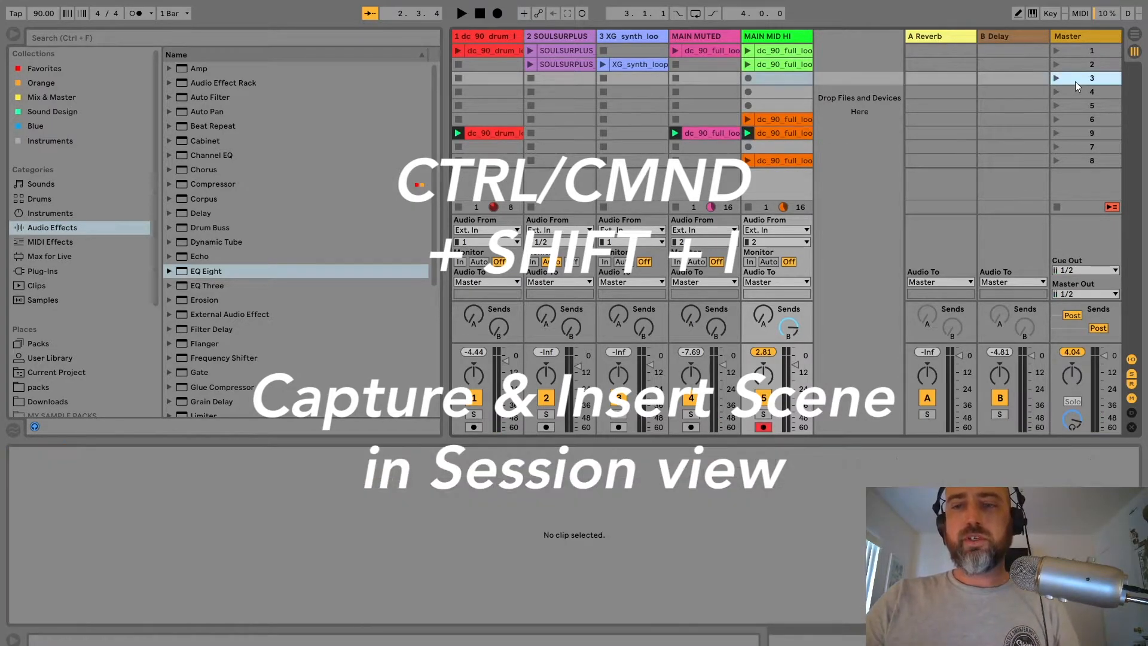
key("Delete")
key("Delete")
key("Delete")
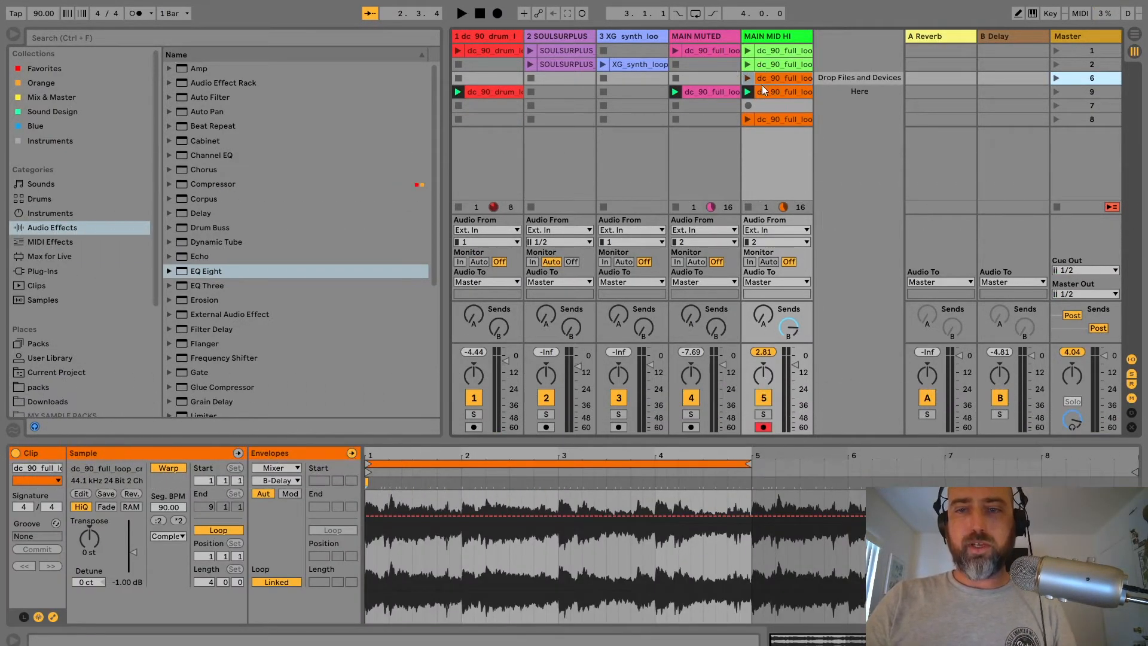
left_click(770, 78)
key("Delete")
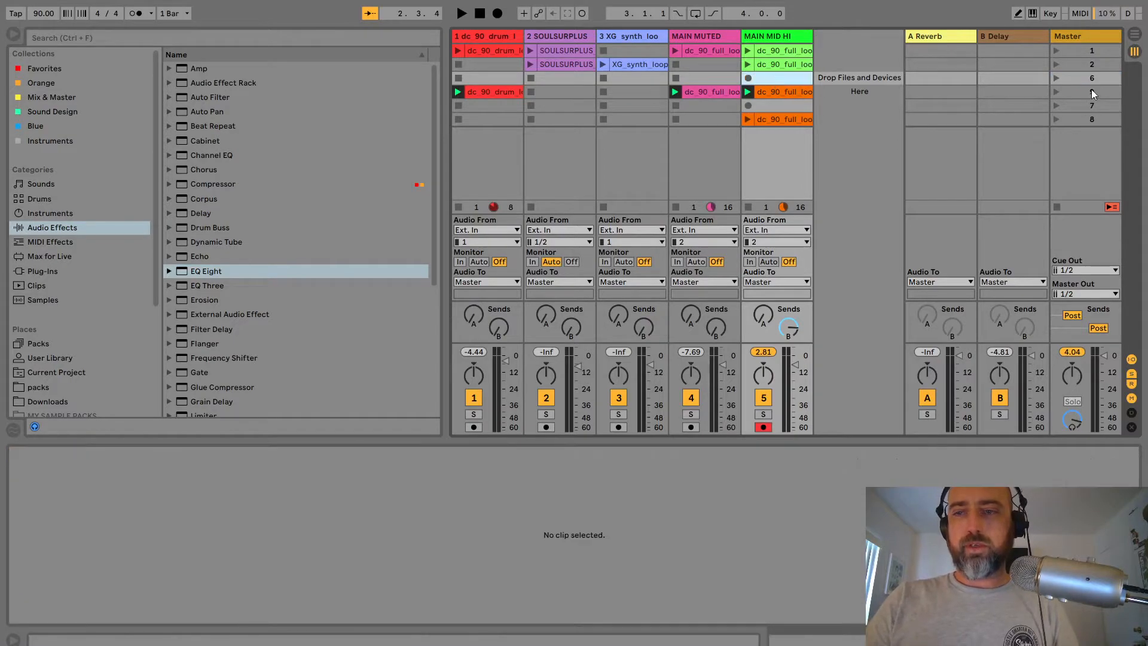
Rename the captured scene JUICE and duplicate it.
left_click(1085, 93)
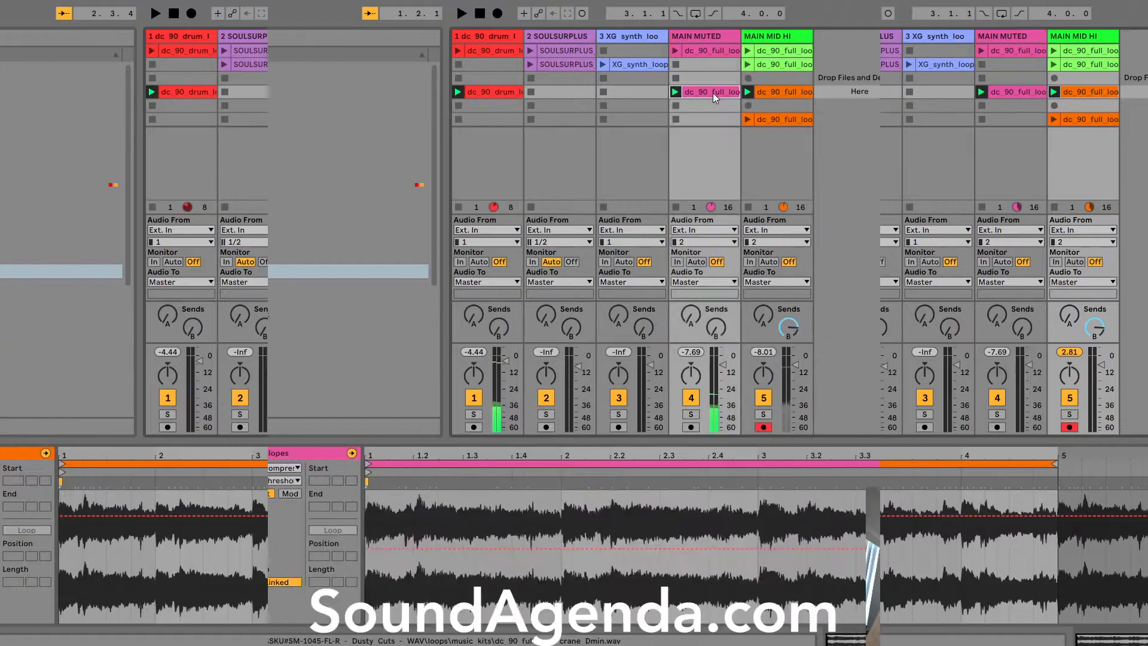
left_click(712, 92)
key("ctrl+d")
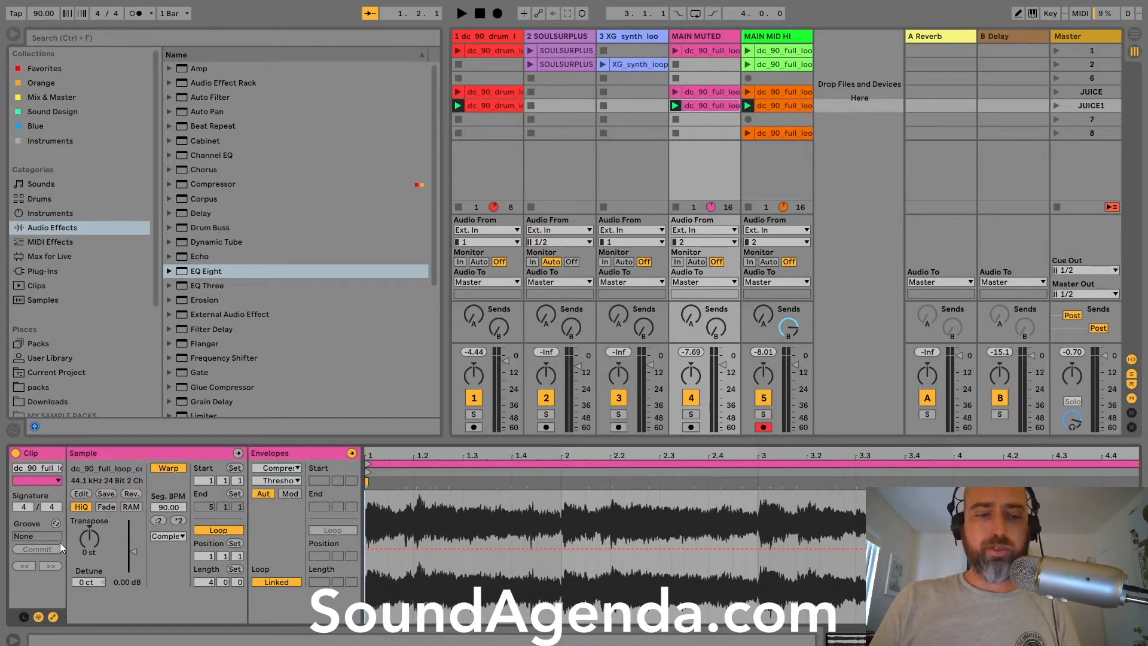
Transpose the MAIN MUTED and MAIN MID HI clips in the JUICE1 scene to -3 st.
left_click(76, 541)
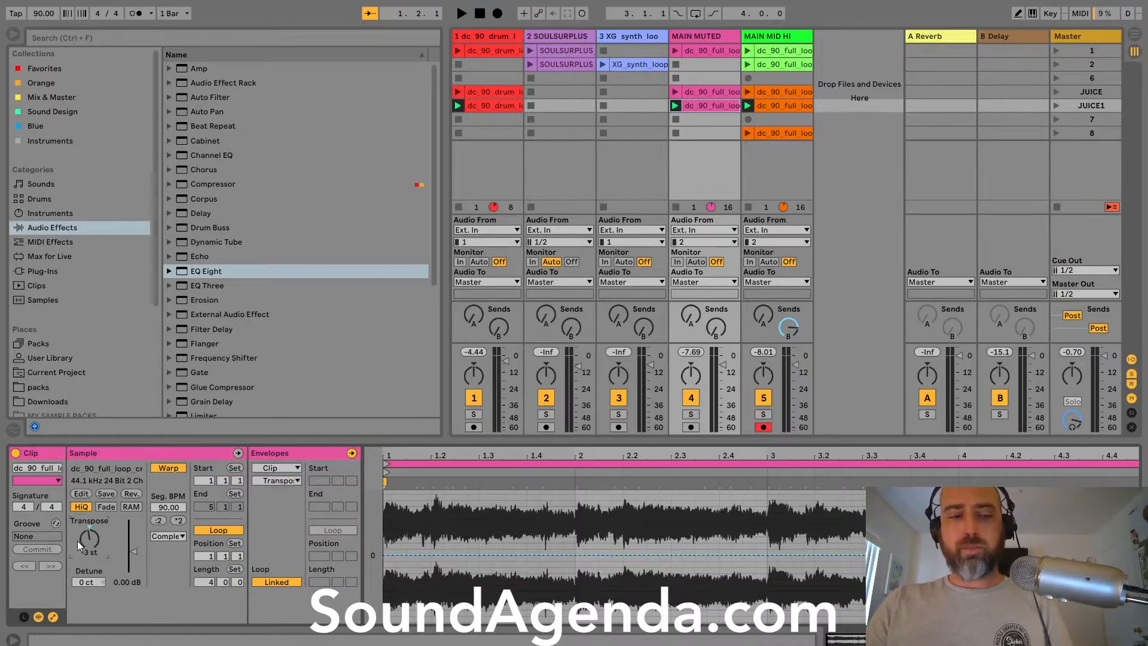
left_click(767, 109)
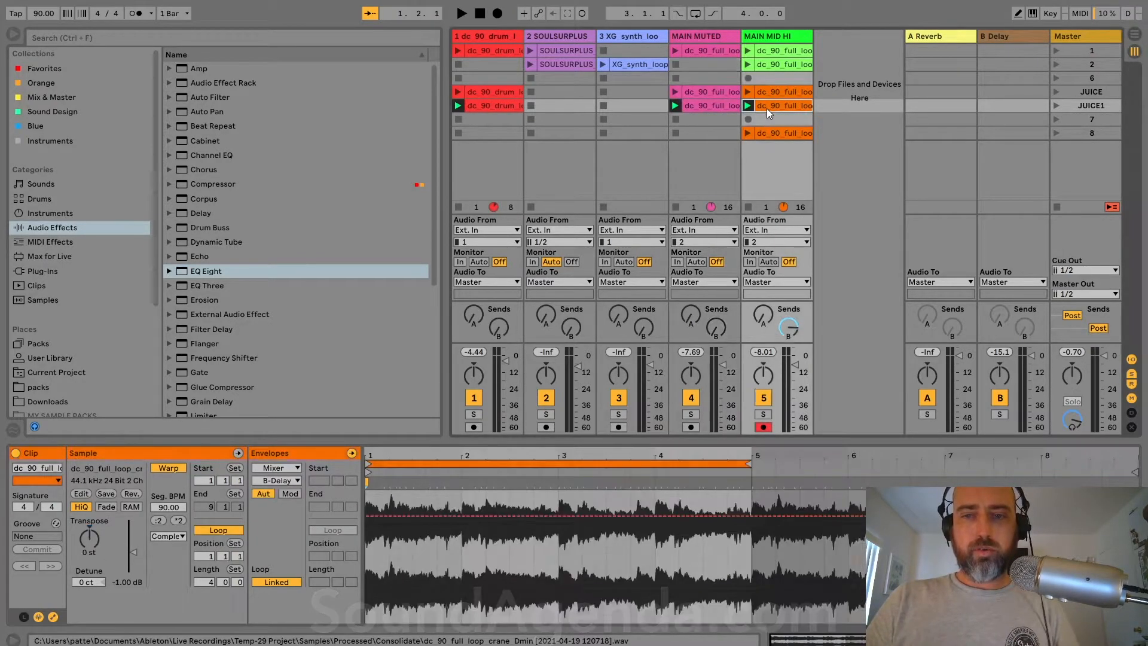
left_click(83, 549)
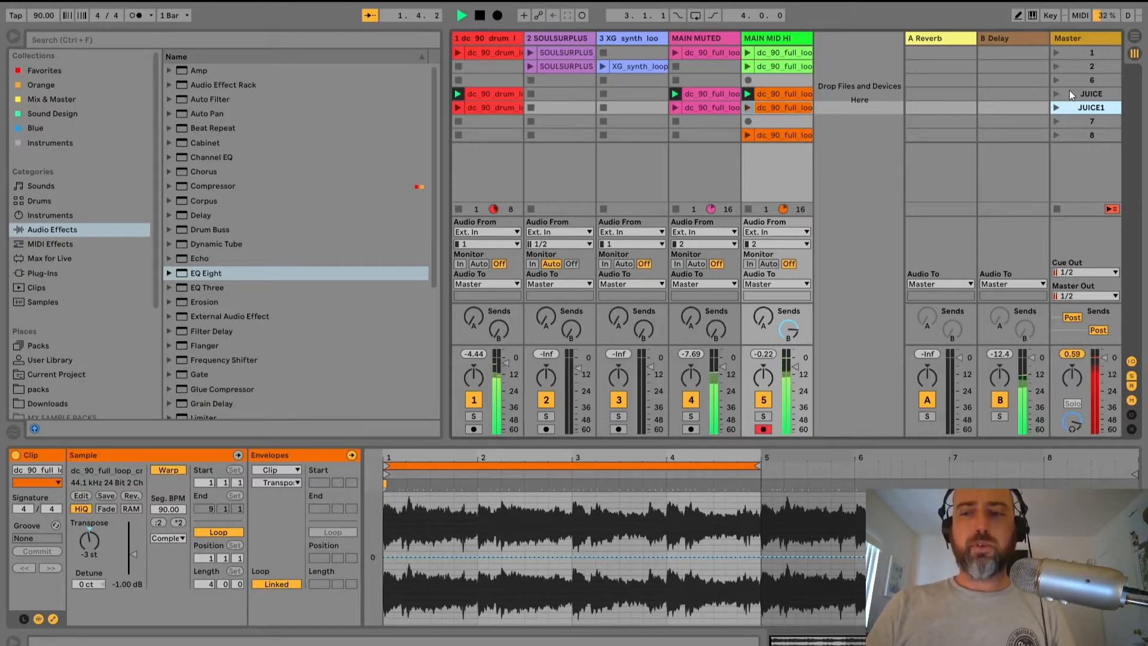
Play the JUICE scene and switch to JUICE1 to compare the transposed version.
key("Return")
key("Up")
key("Up")
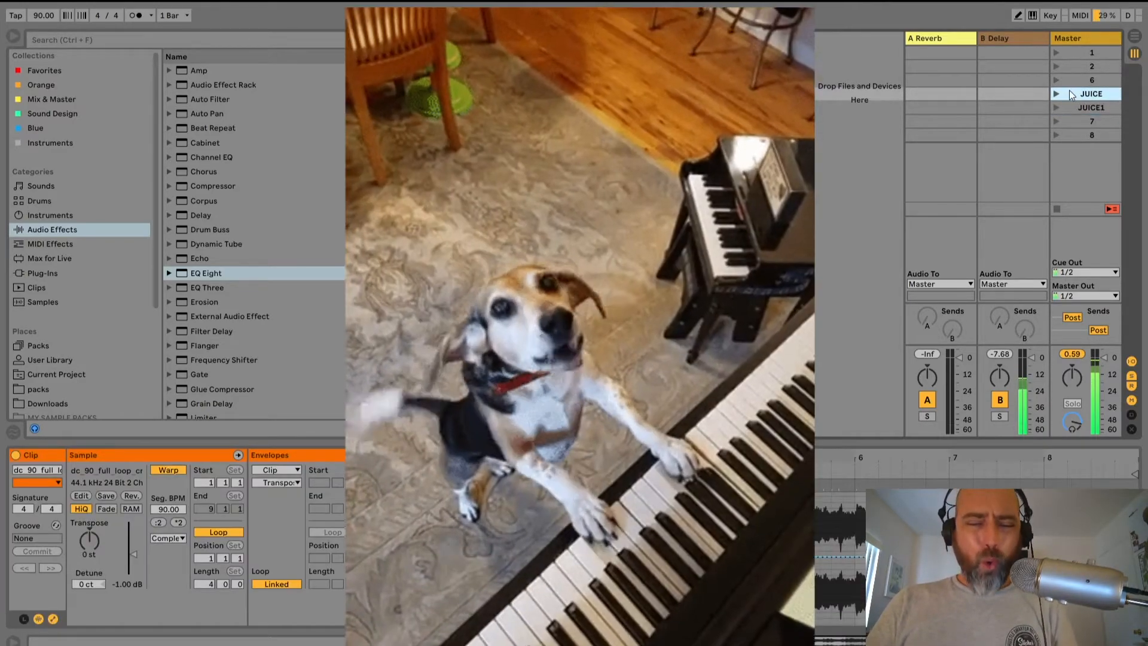
key("Down")
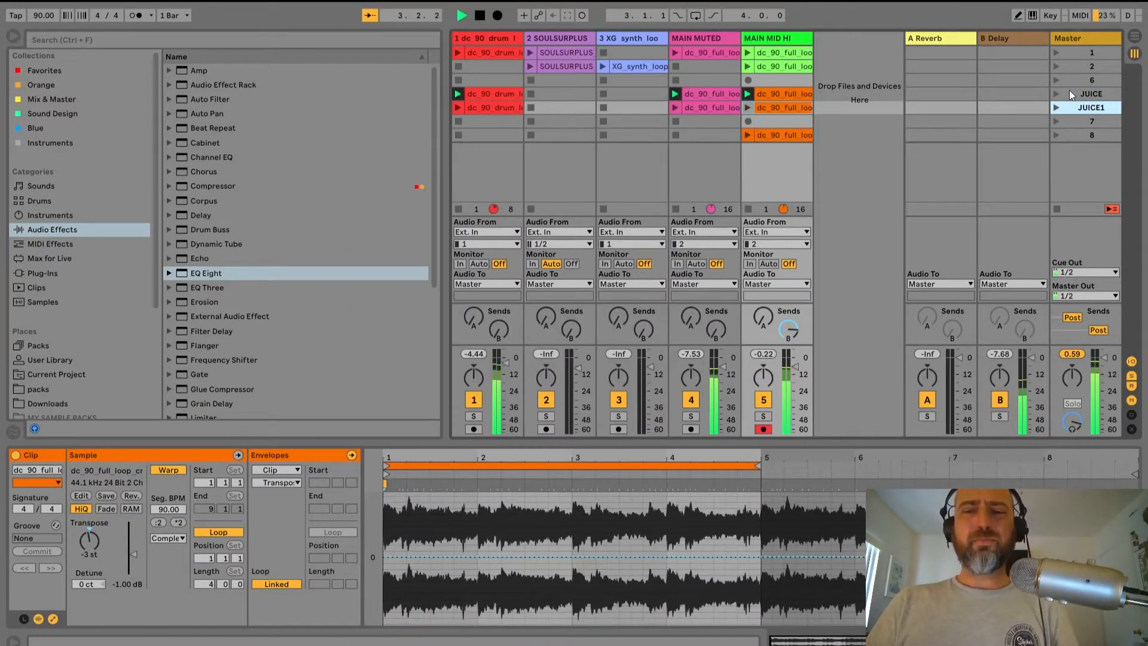
key("Return")
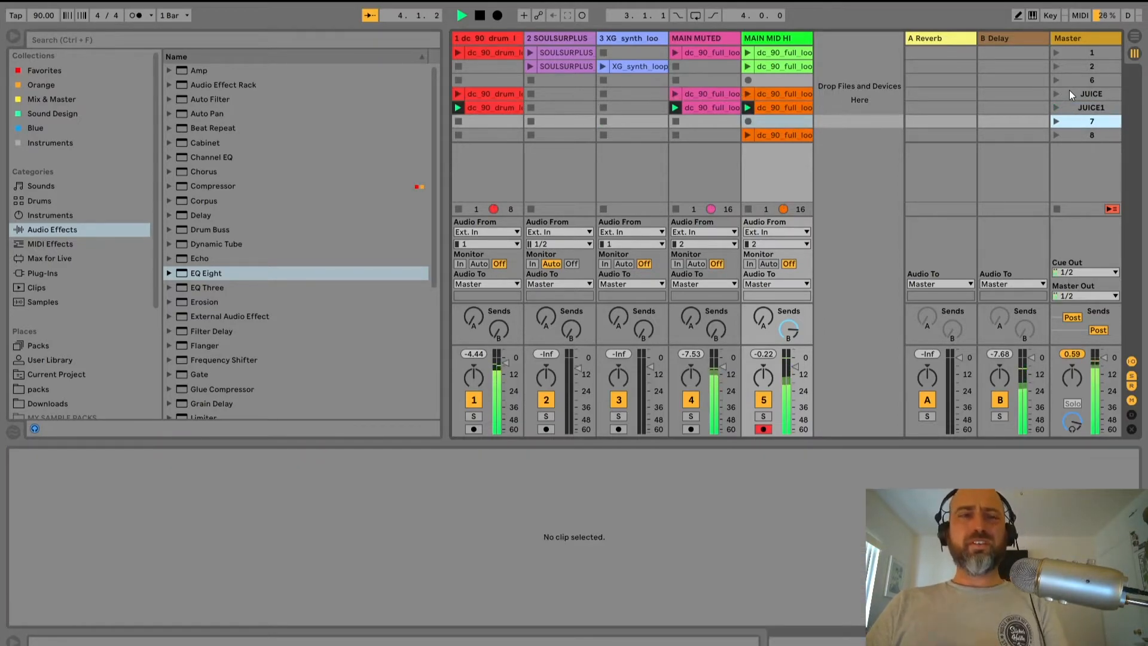
key("Up")
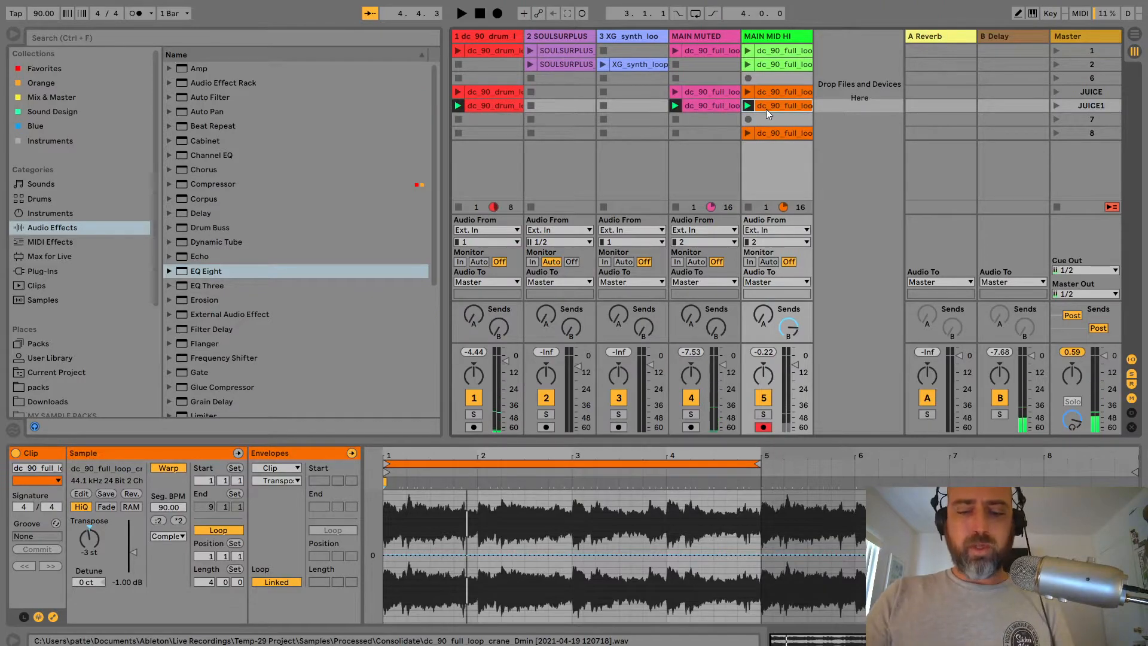
Duplicate the JUICE1 scene, naming the original JUICE DOWN and the copy JUICE UP.
key("ctrl+d")
left_click(1092, 104)
type("JUICE DOWN")
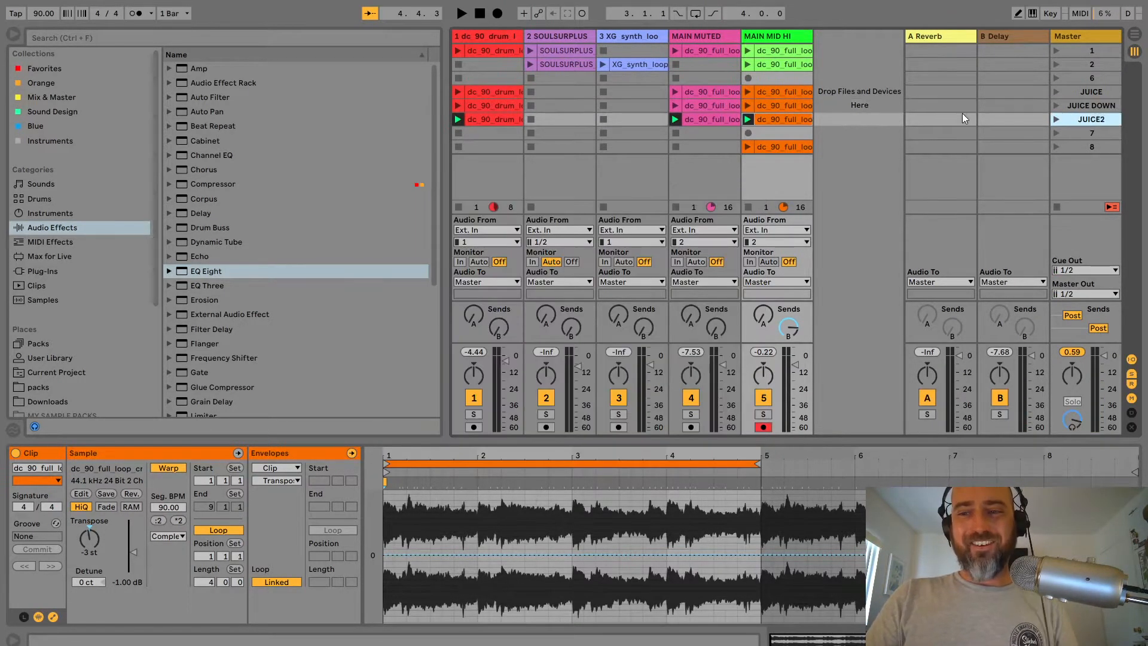
key("ctrl+r")
type("JUICE UP")
key("Return")
Transpose the MAIN MUTED and MAIN MID HI clips in the JUICE UP scene to 2 st.
left_click(727, 119, "shift")
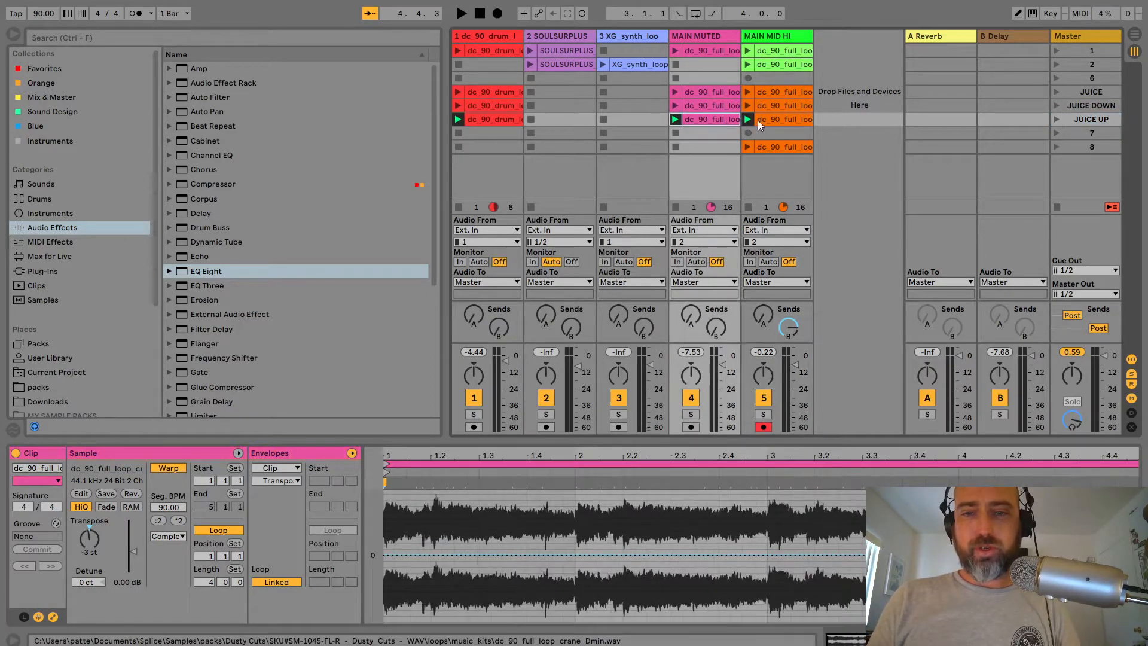
scroll(90, 550, "up", 5)
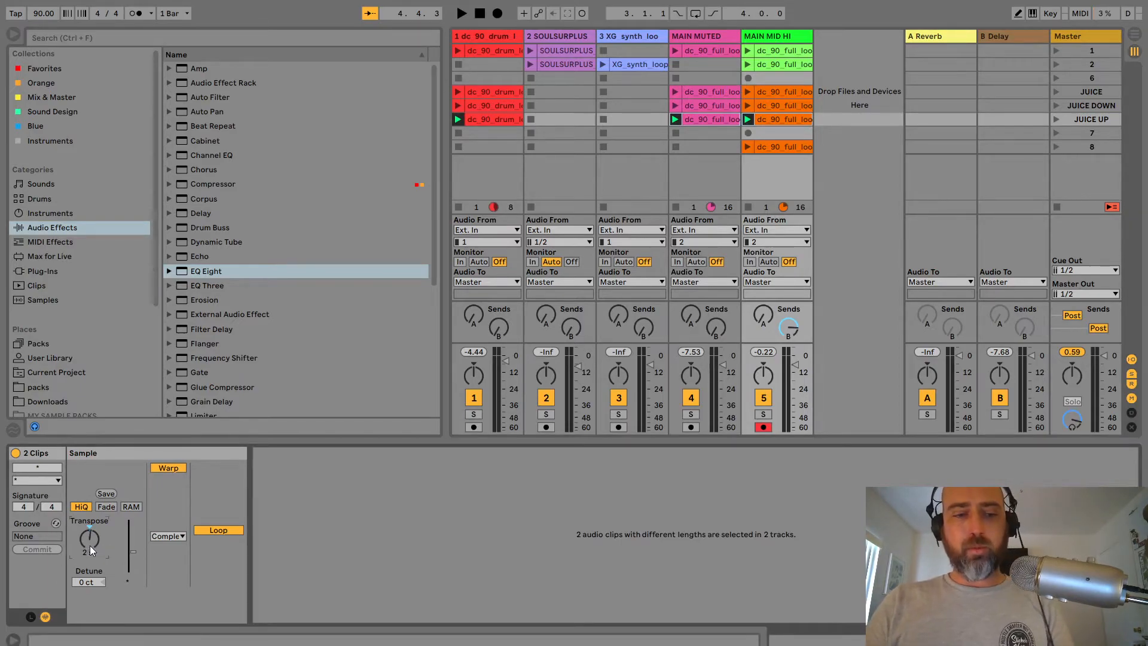
Play the JUICE, JUICE DOWN and JUICE UP scenes in turn to compare the transposed variations.
left_click(1078, 90)
key("Return")
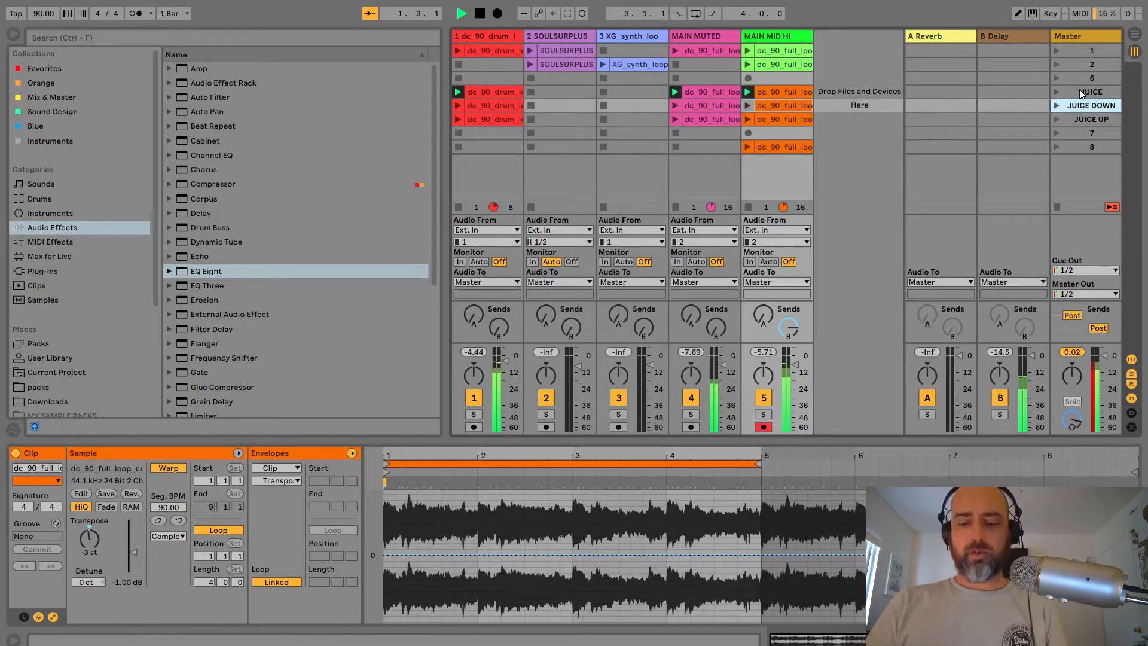
key("Return")
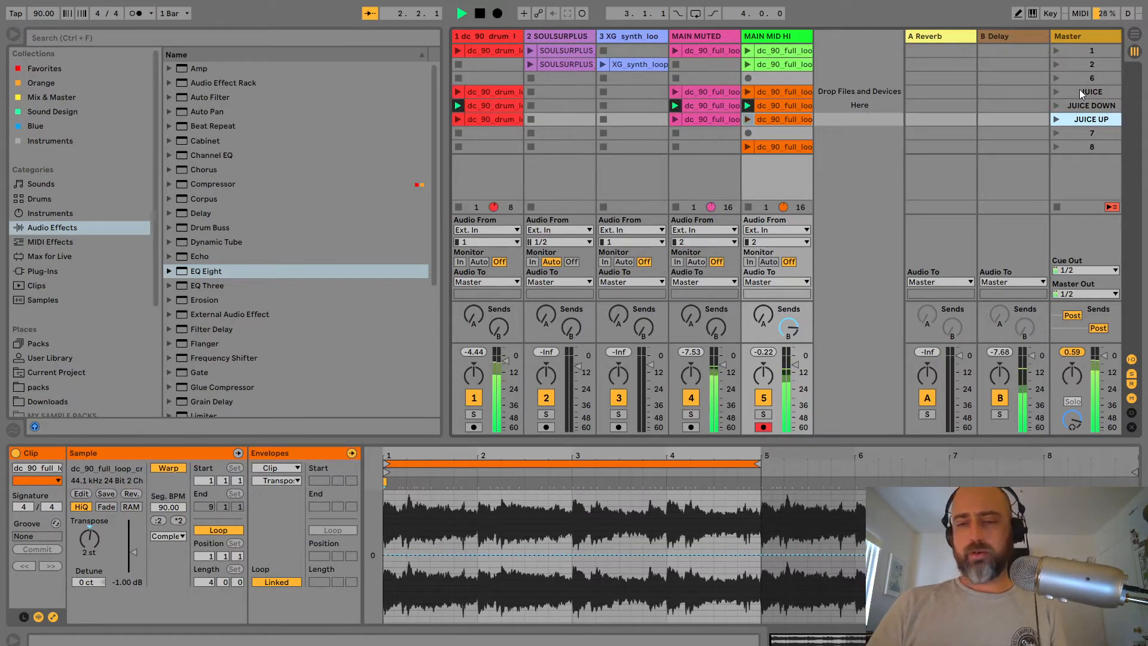
key("Up")
key("Up")
key("Return")
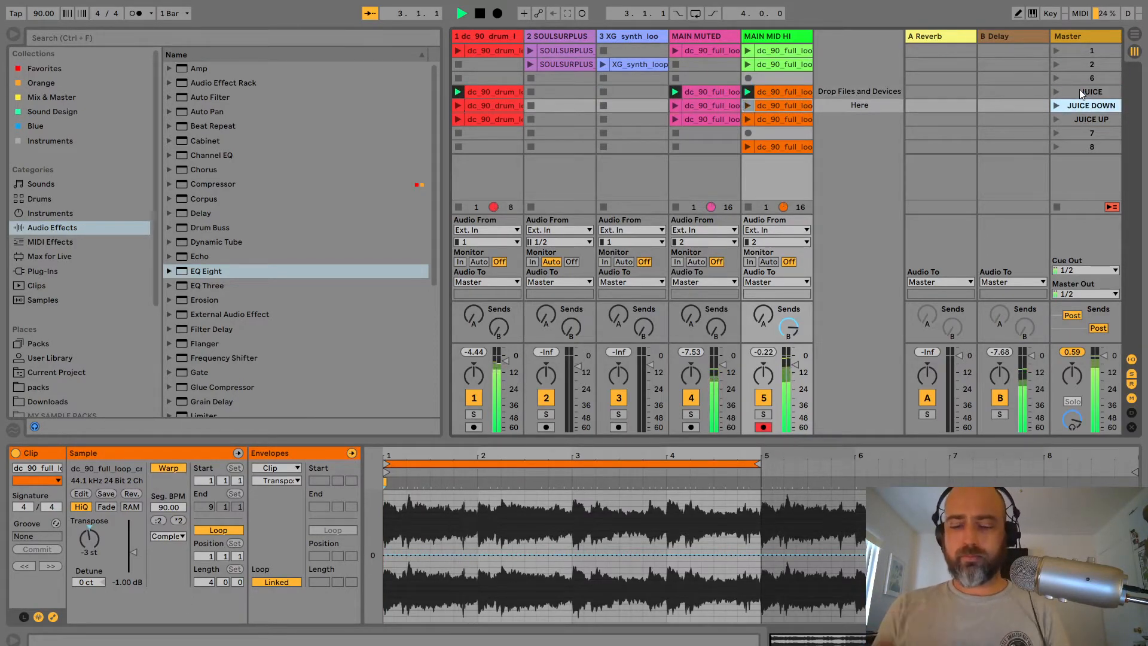
key("Down")
key("Down")
key("Up")
key("Return")
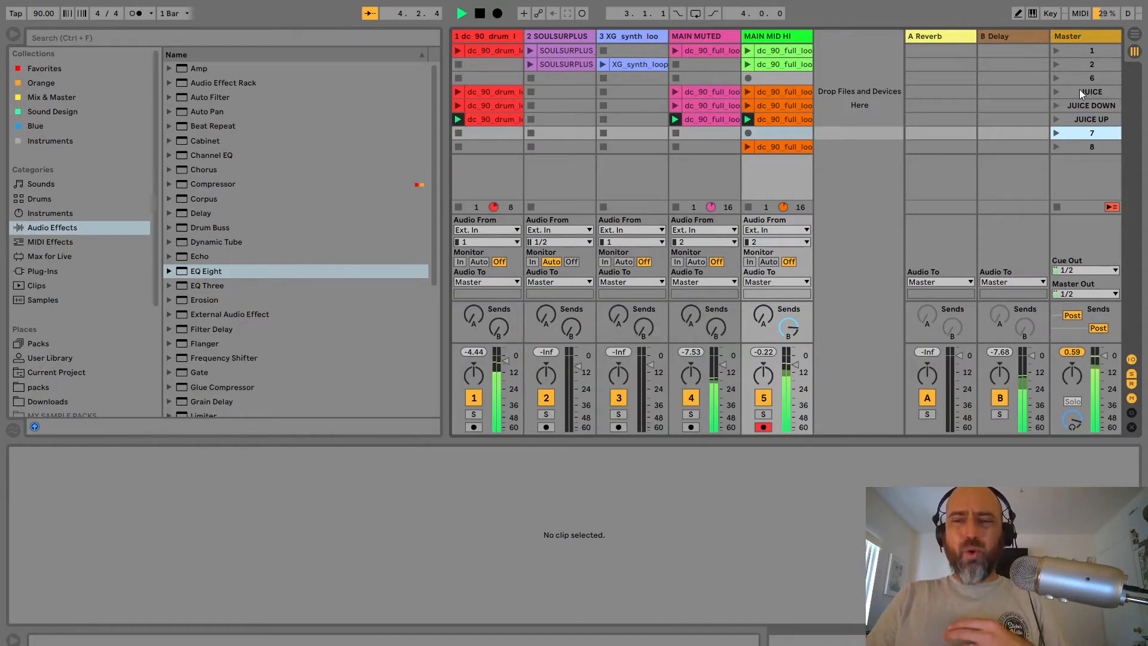
Replay the JUICE scene, switch straight to JUICE UP, and stop playback.
key("Up")
key("Up")
key("Up")
key("Return")
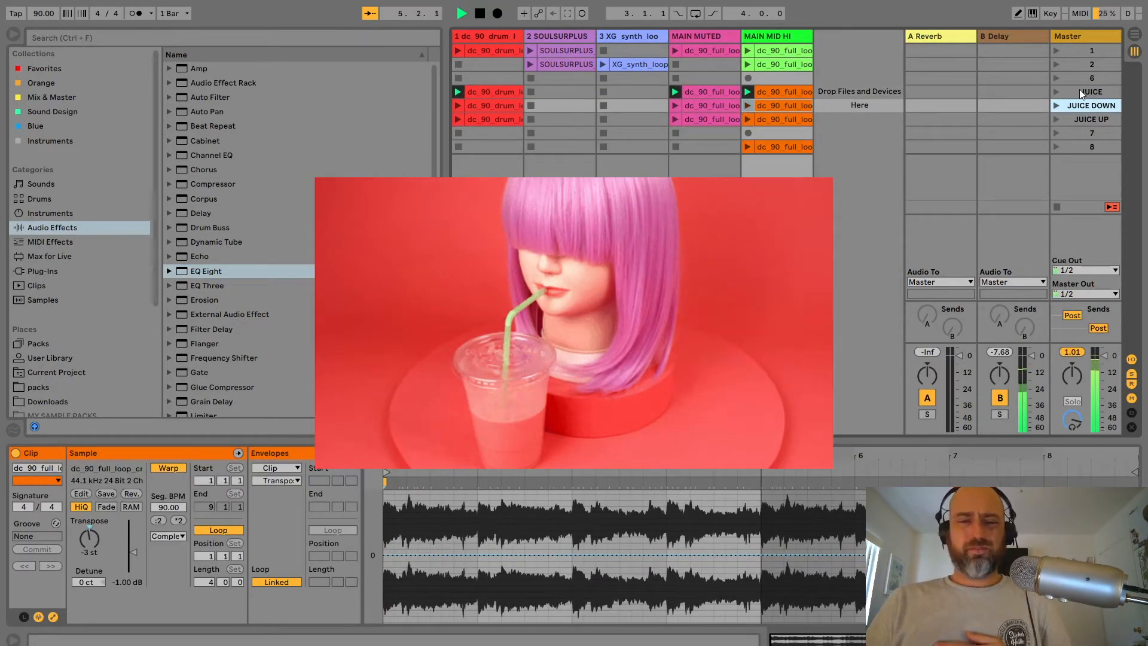
key("Down")
key("Return")
key("space")
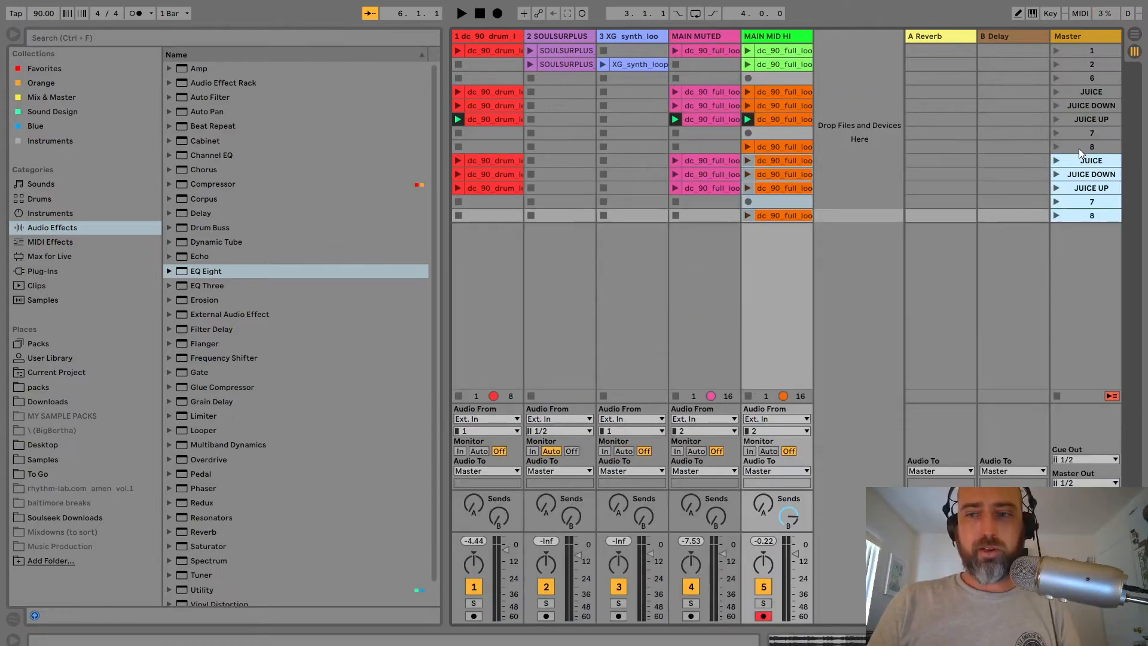
Move the XG_synth_loop clip into the duplicated JUICE scene and play that scene.
left_click(1083, 162)
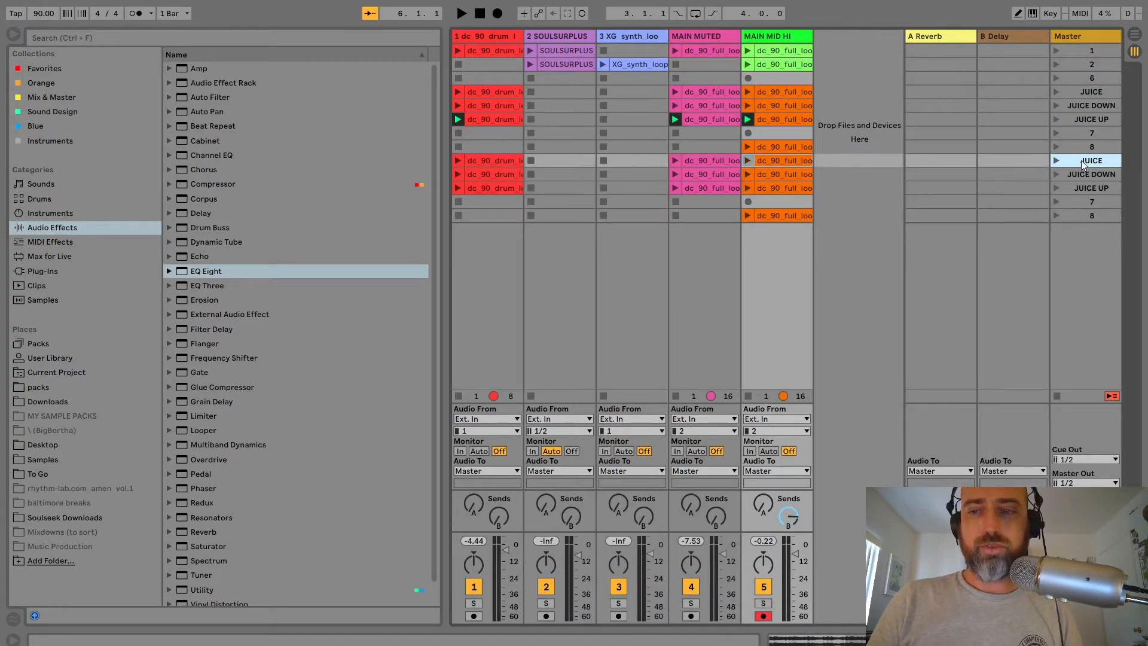
left_click_drag(636, 64, 641, 158)
double_click(640, 158)
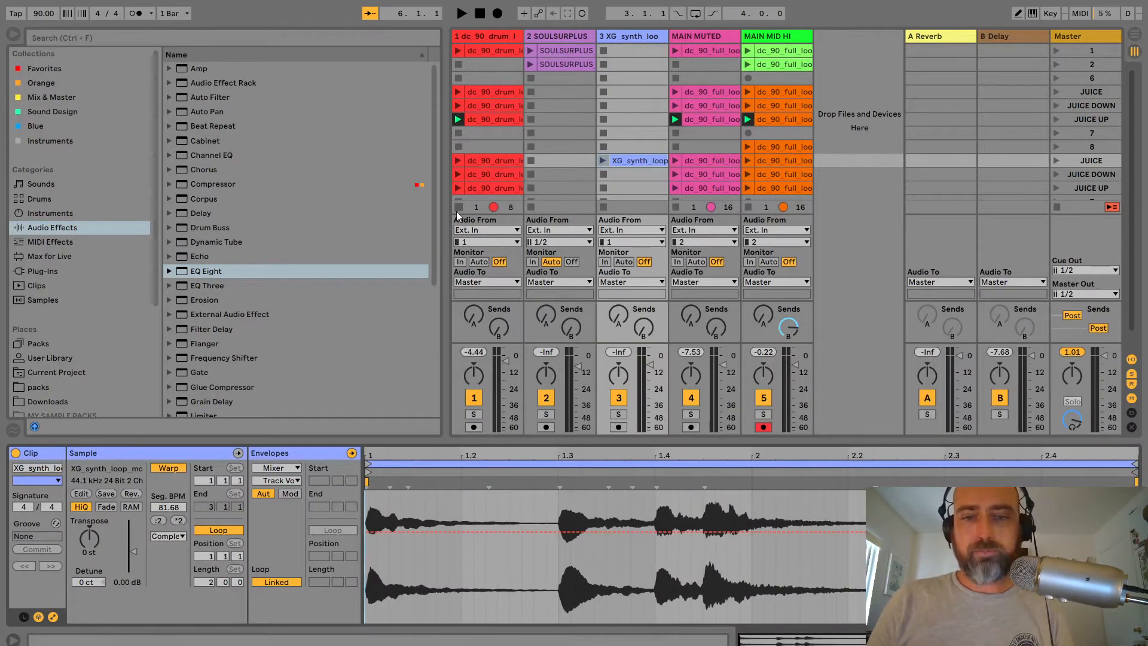
left_click(1084, 158)
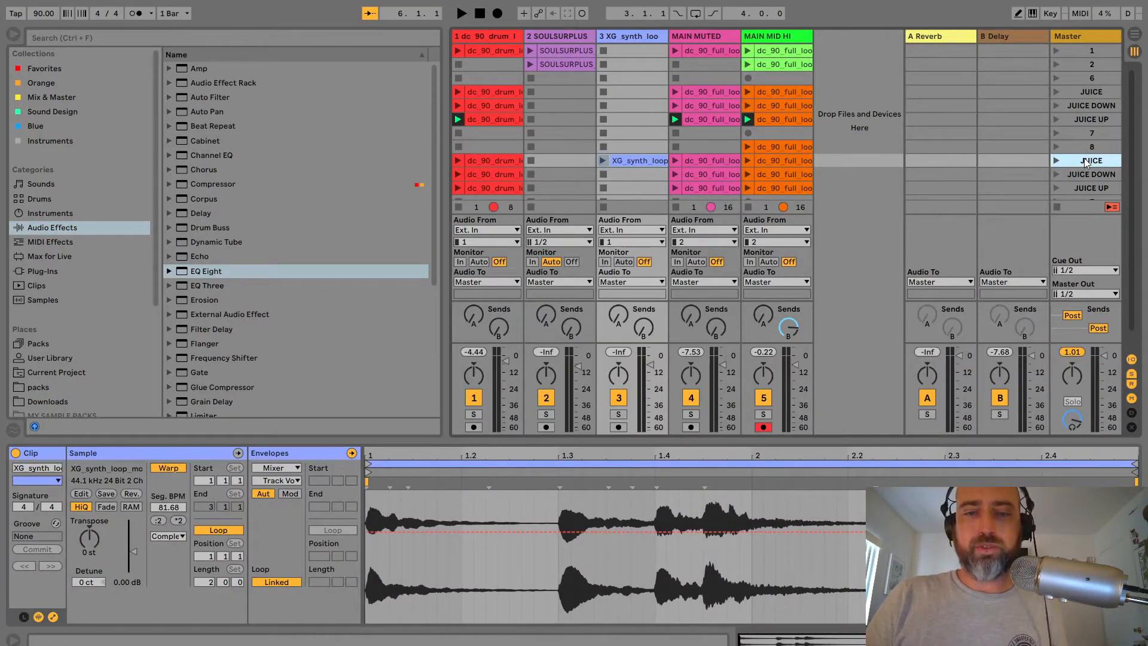
key("Return")
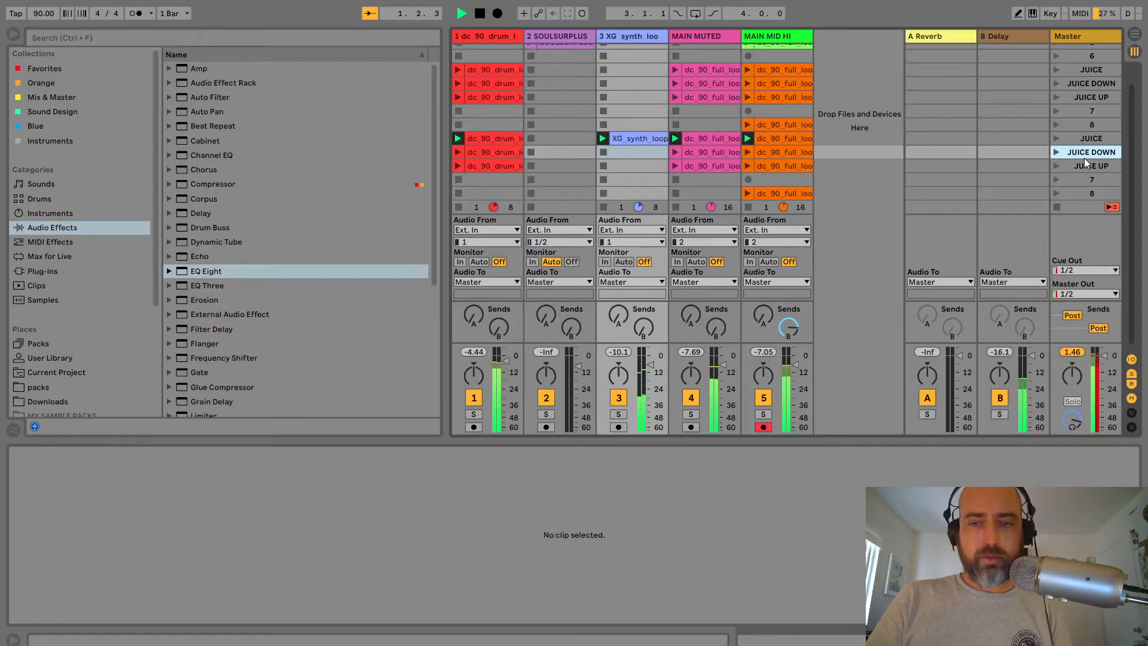
Deactivate the MAIN MID HI clip in the duplicated JUICE scene and replay the scene with the XG_synth_loop clip selected.
left_click(773, 143)
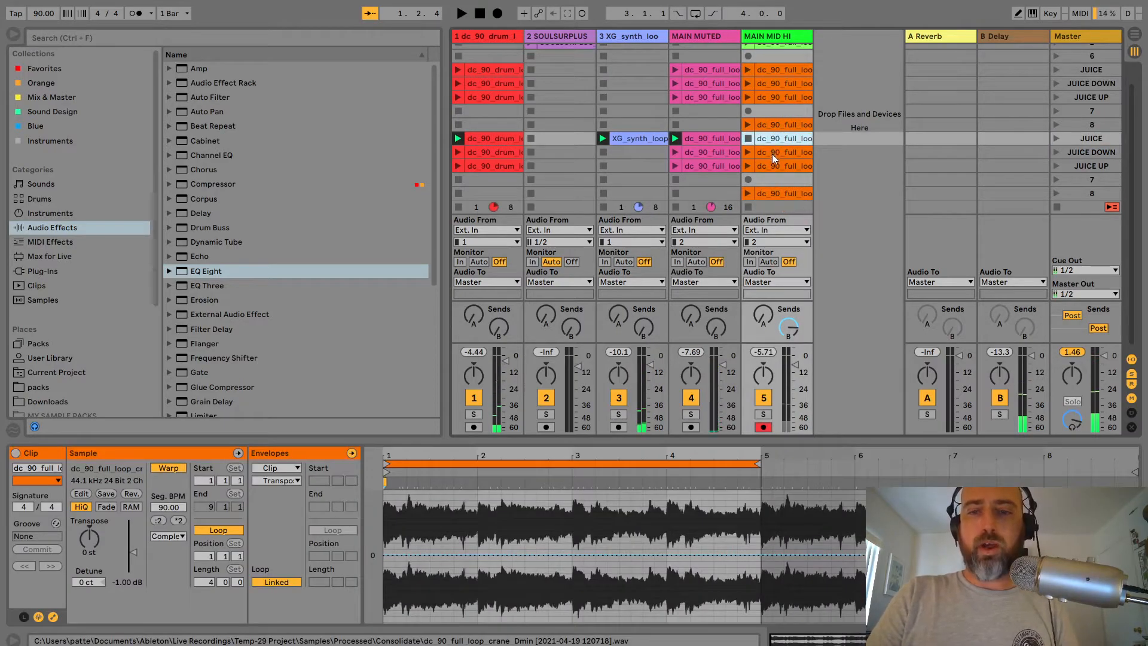
left_click(1054, 138)
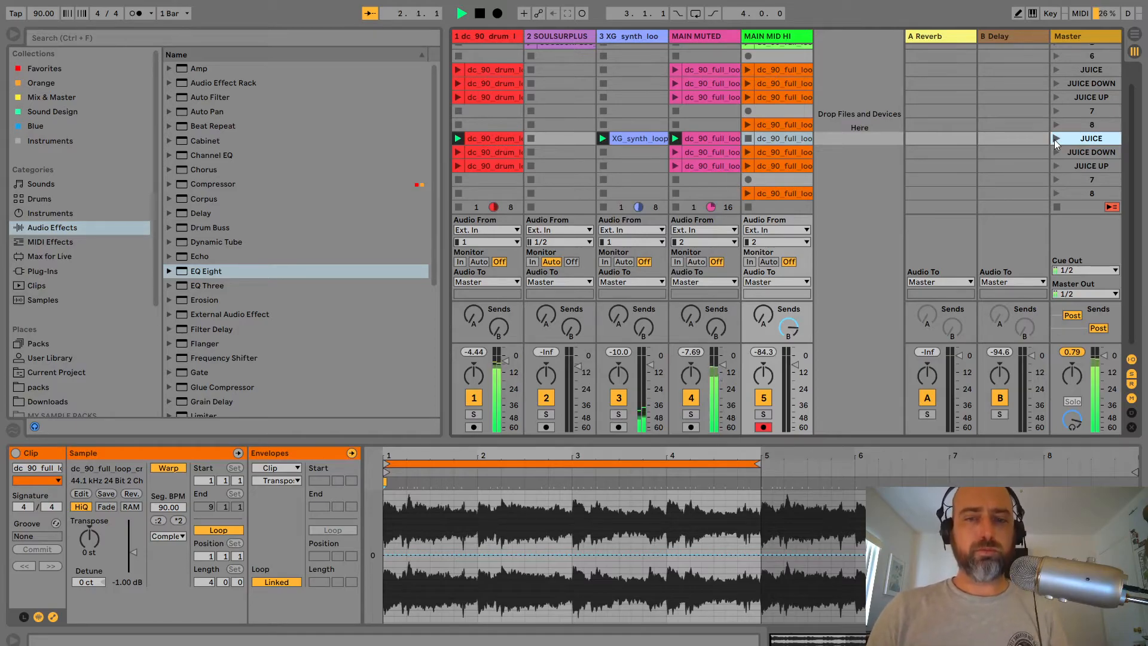
left_click(636, 150)
left_click(637, 142)
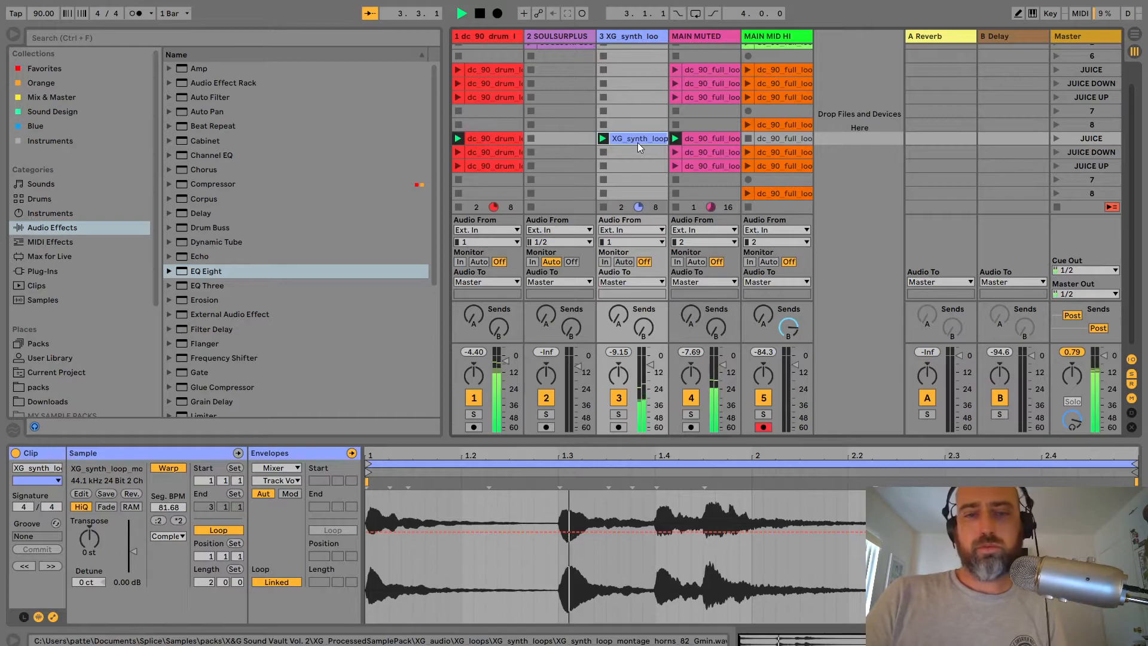
left_click(624, 139)
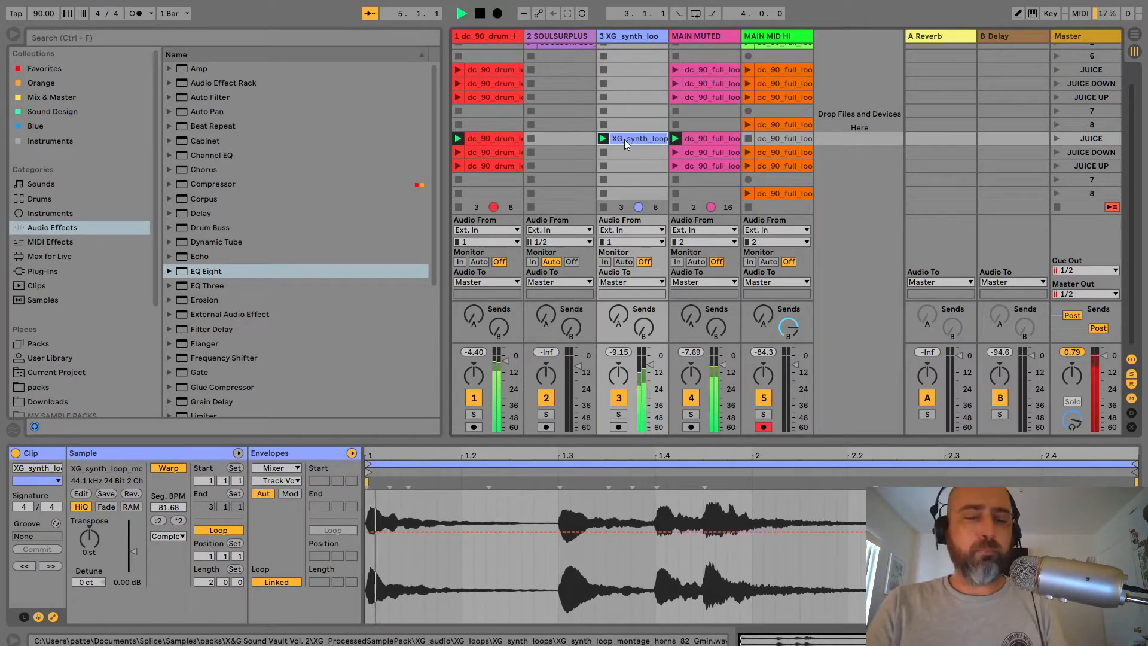
Insert a MIDI track playing the XG synth loop in Simpler and move the audio track's Auto Filter, Delay and Compressor onto it.
left_click(574, 68)
key("ctrl+shift+t")
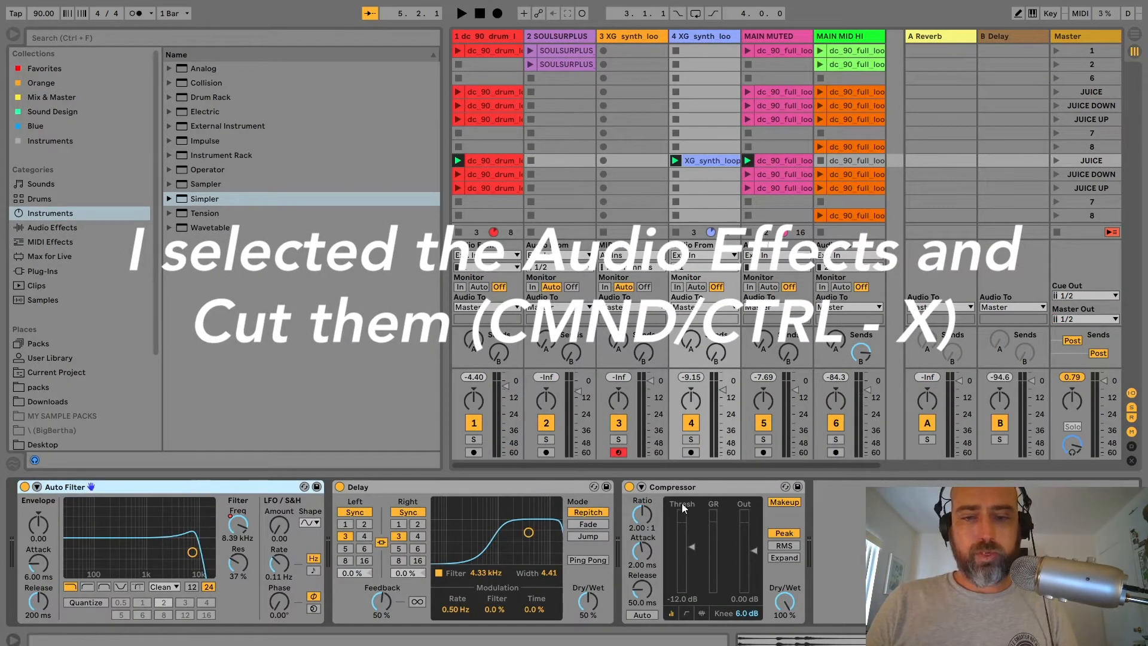
left_click(710, 489, "shift")
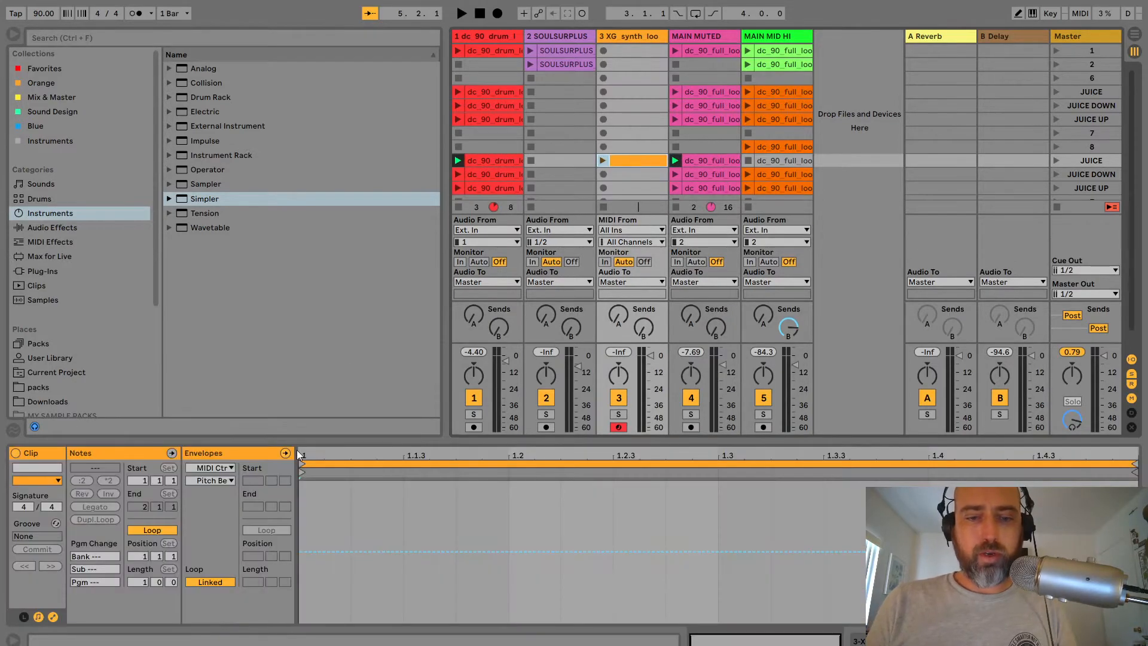
Draw a one-bar C3 note at the start of the new MIDI clip, launch the clip, and set its loop length to 8 bars.
left_click(53, 617)
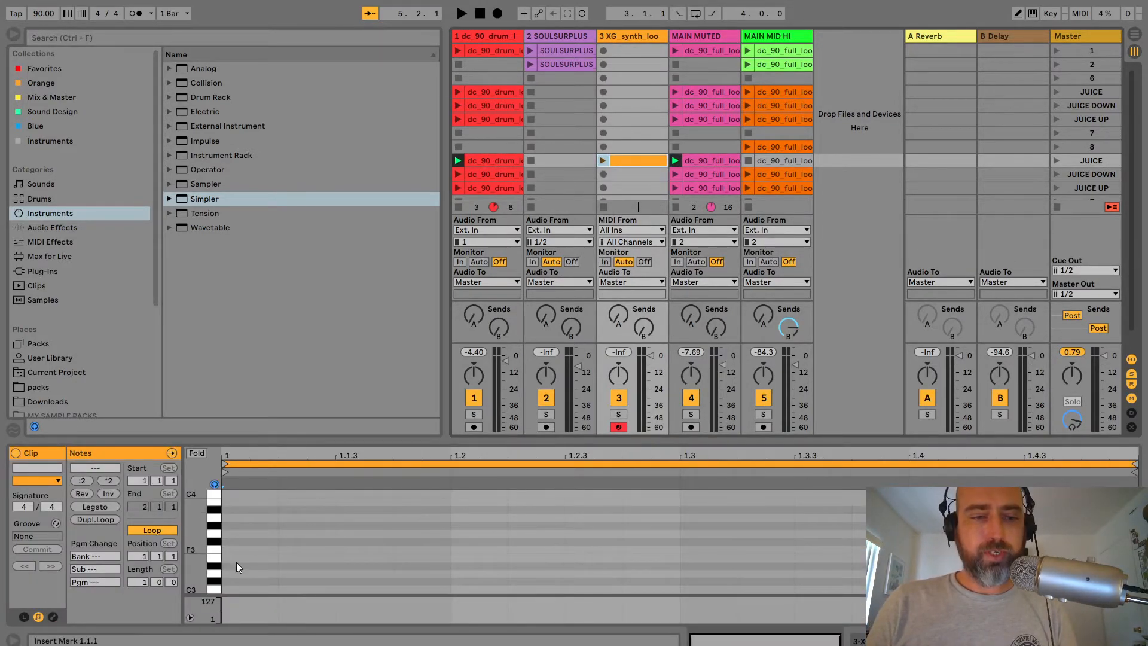
left_click(239, 590)
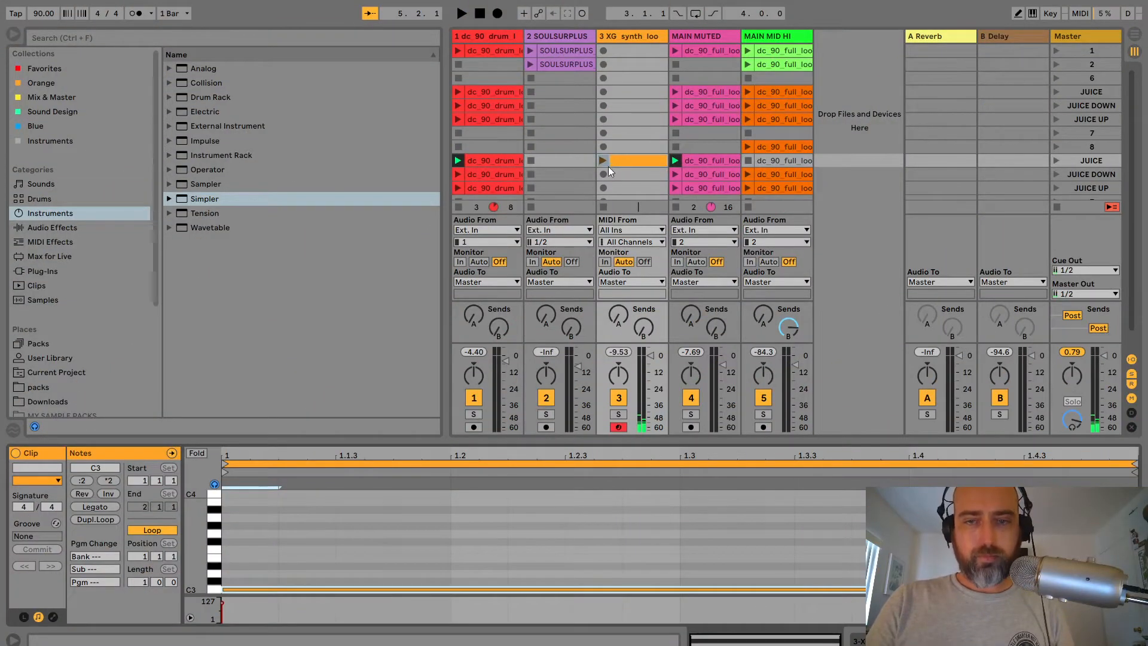
left_click(619, 161)
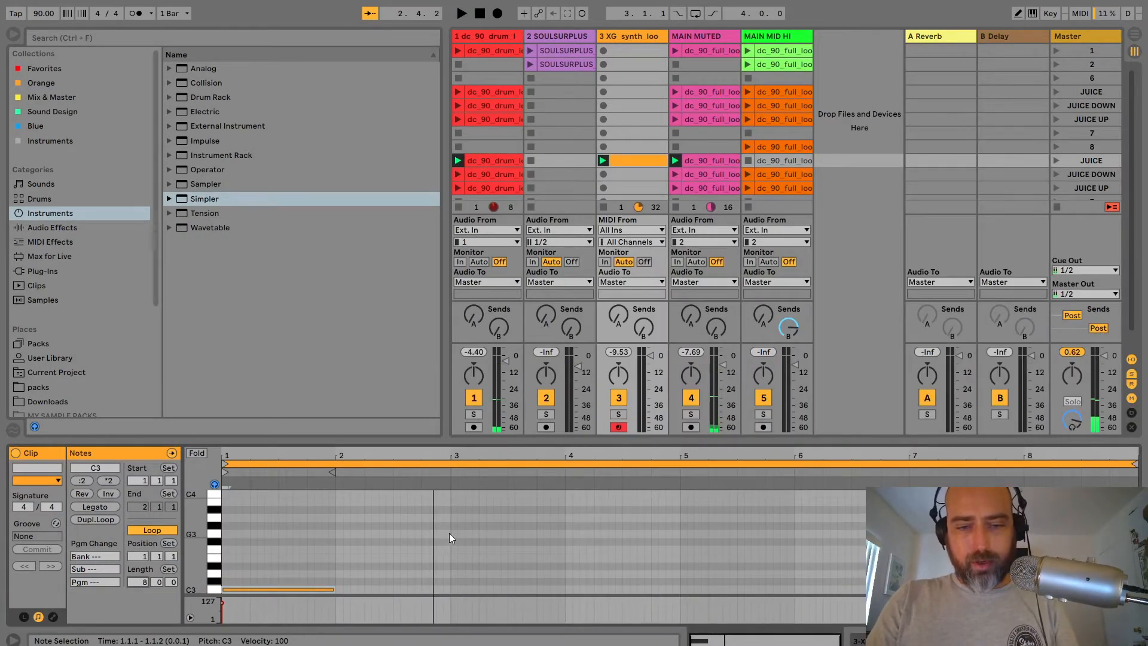
Duplicate the C3 note with its two-bar time range three times across the eight-bar clip.
left_click_drag(450, 533, 238, 640)
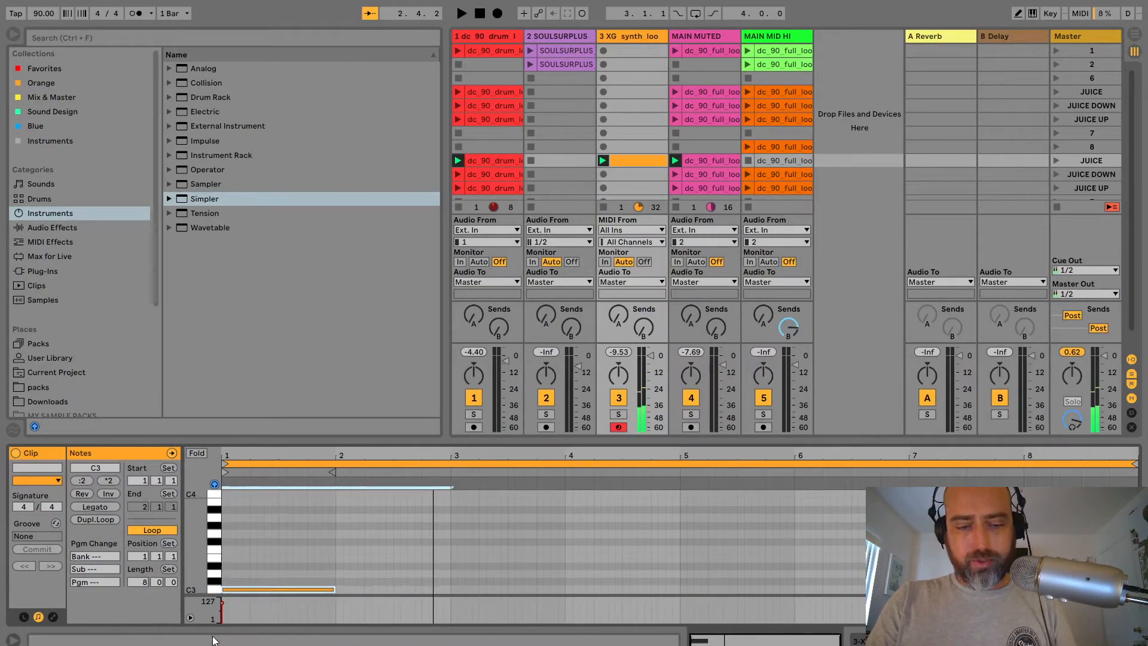
key("ctrl+d")
key("ctrl+d")
key("ctrl+d")
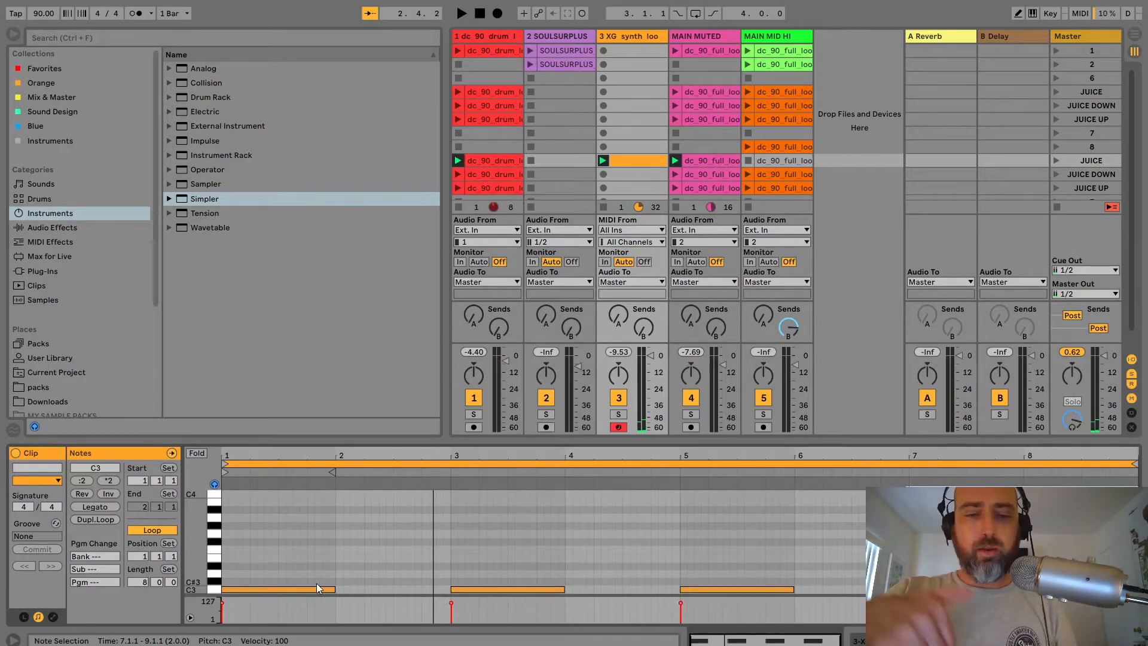
Add a short note just before bar 3, move it to C2, and play the clip.
left_click_drag(190, 553, 190, 485)
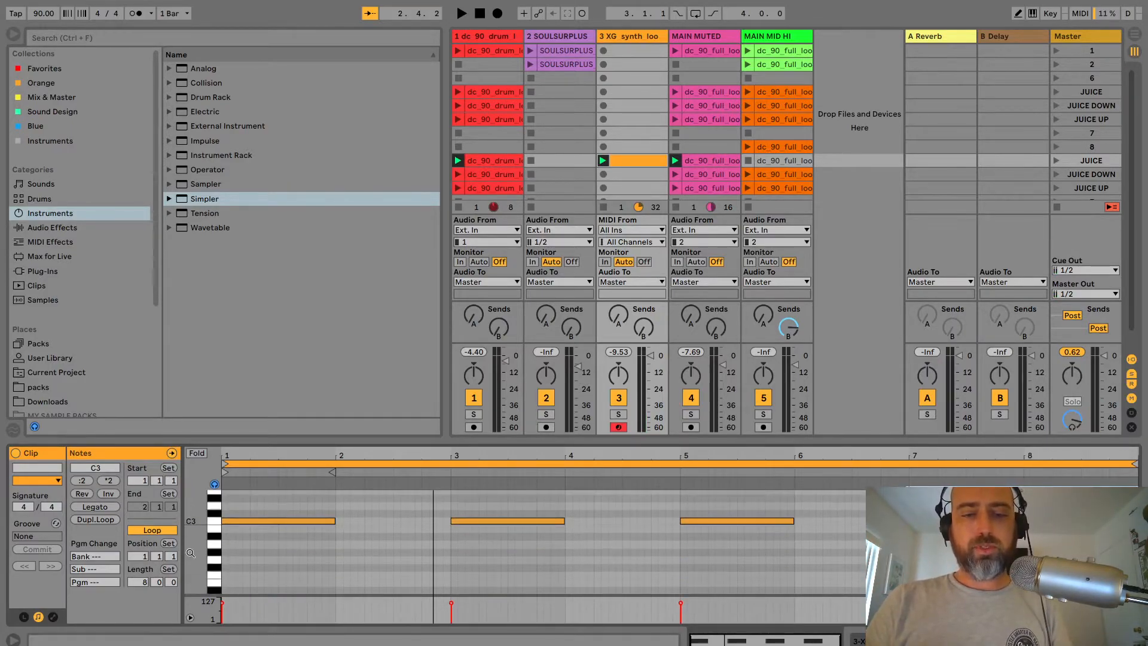
double_click(441, 543)
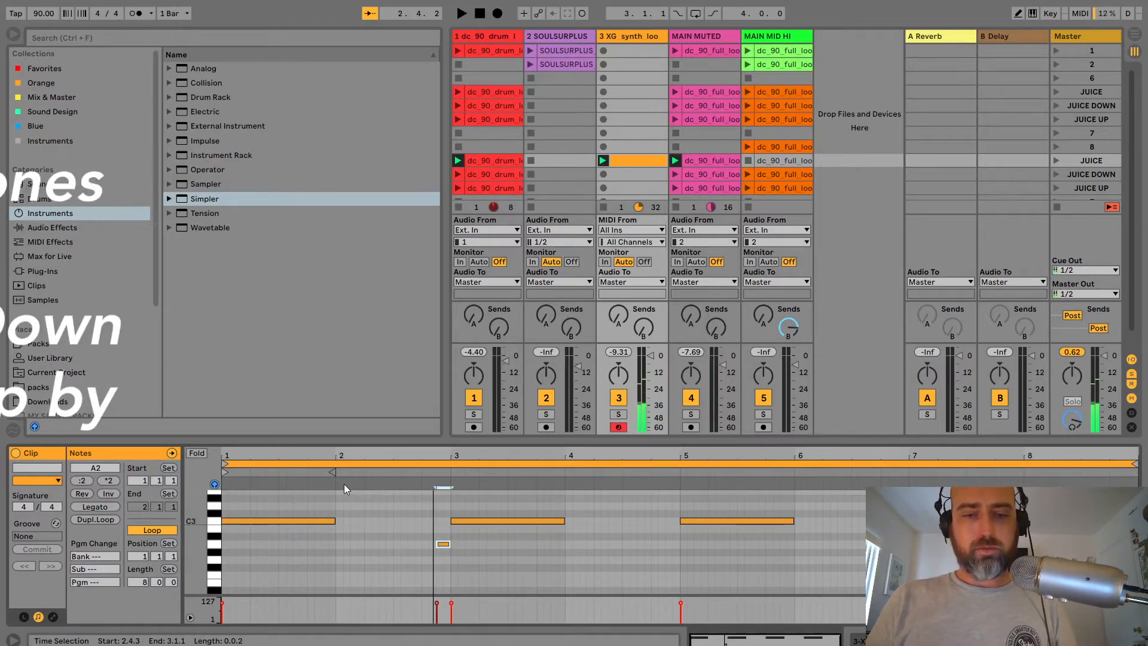
key("Up")
key("Up")
key("Up")
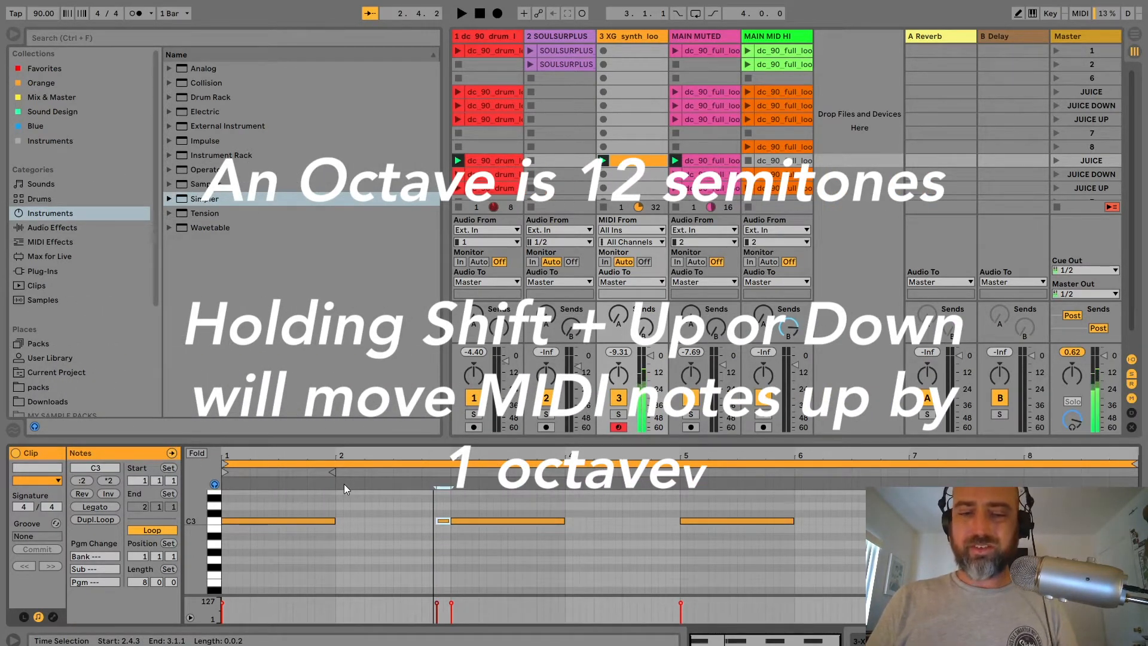
key("shift+Down")
key("space")
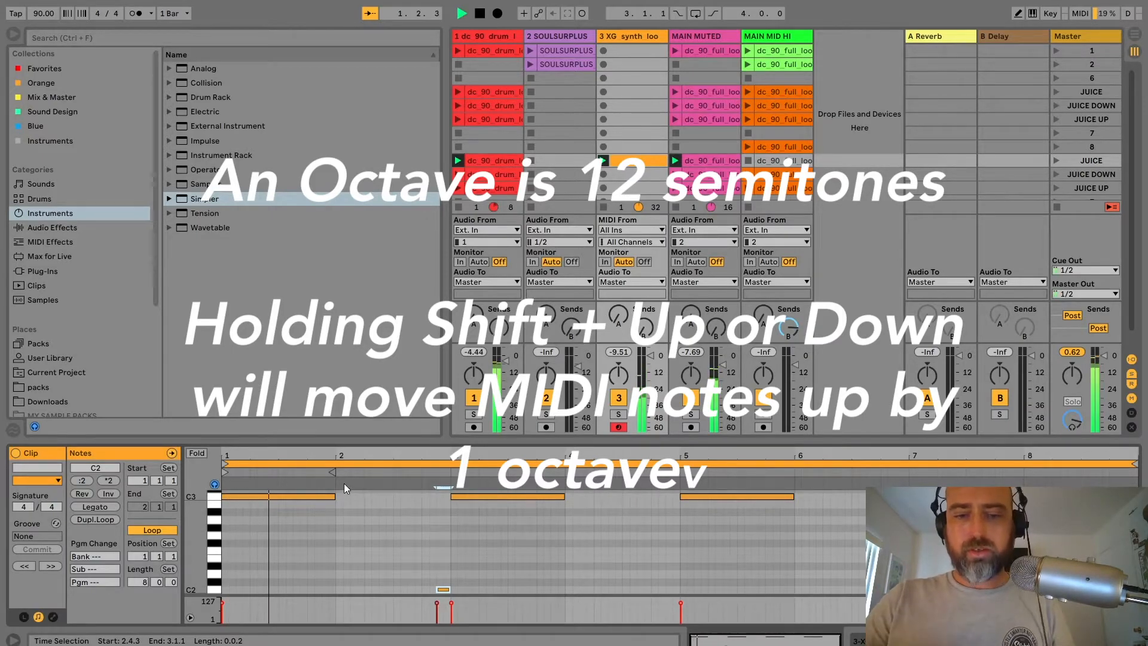
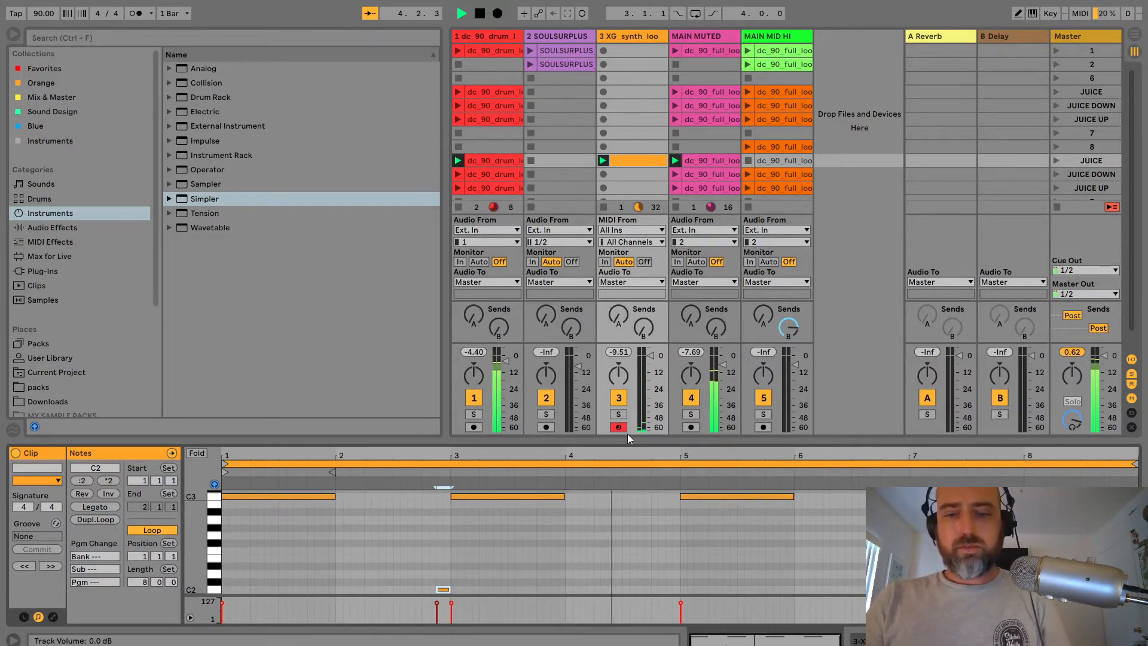
Add a short C3 note just before bar 5, set the clip's loop length to 4 bars, and fold the note view.
double_click(670, 497)
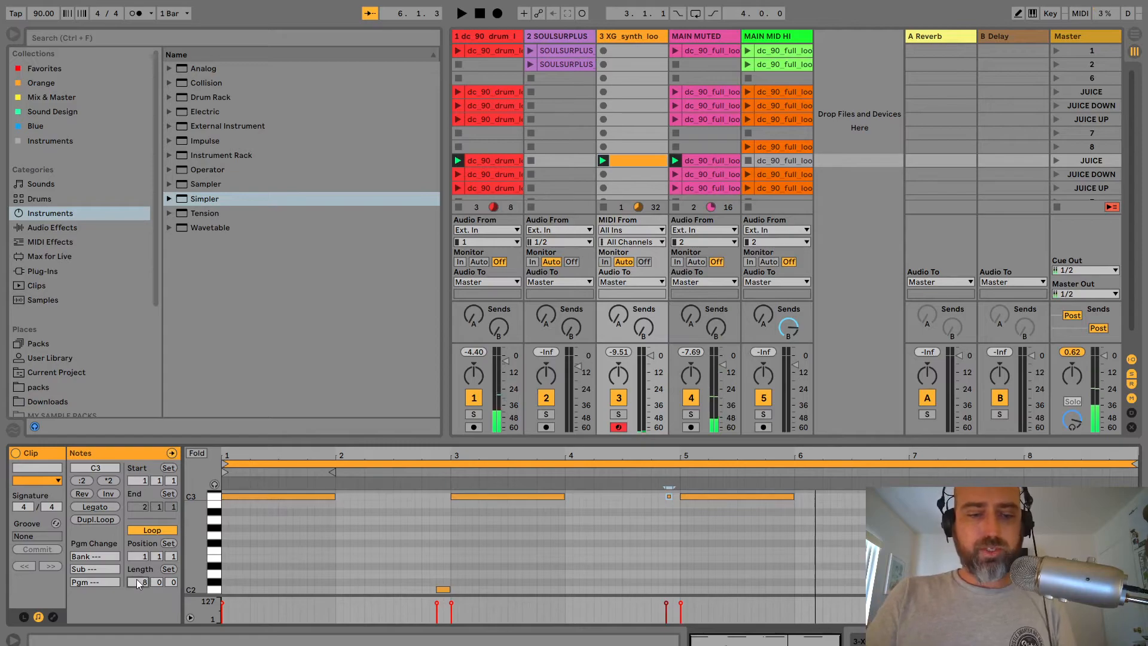
key("Return")
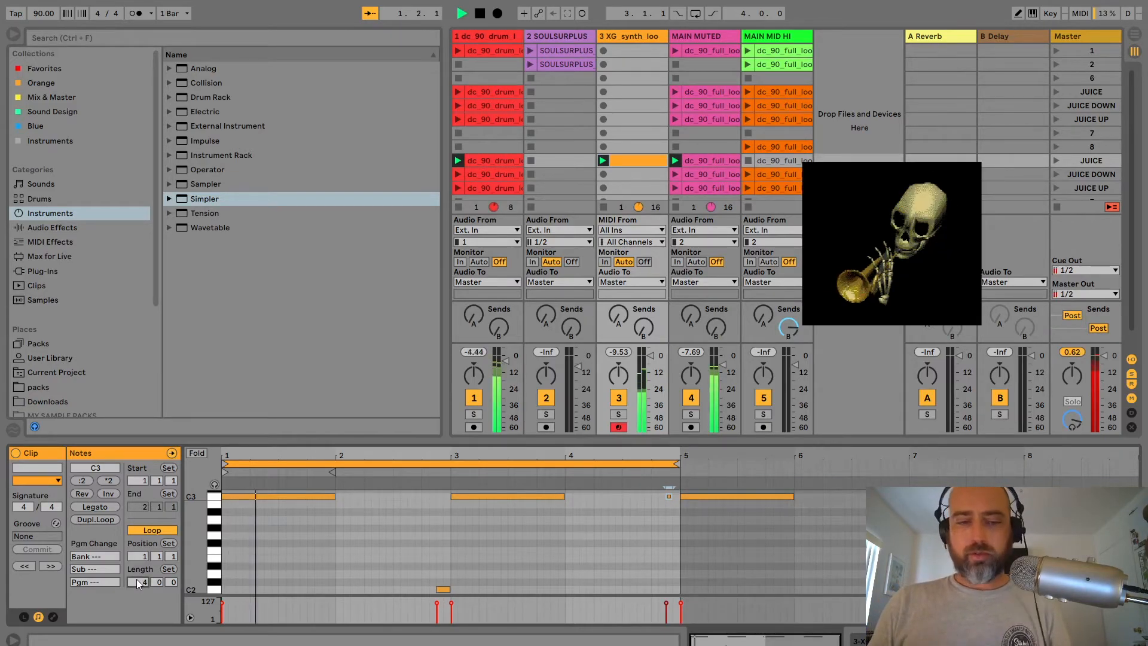
left_click(196, 455)
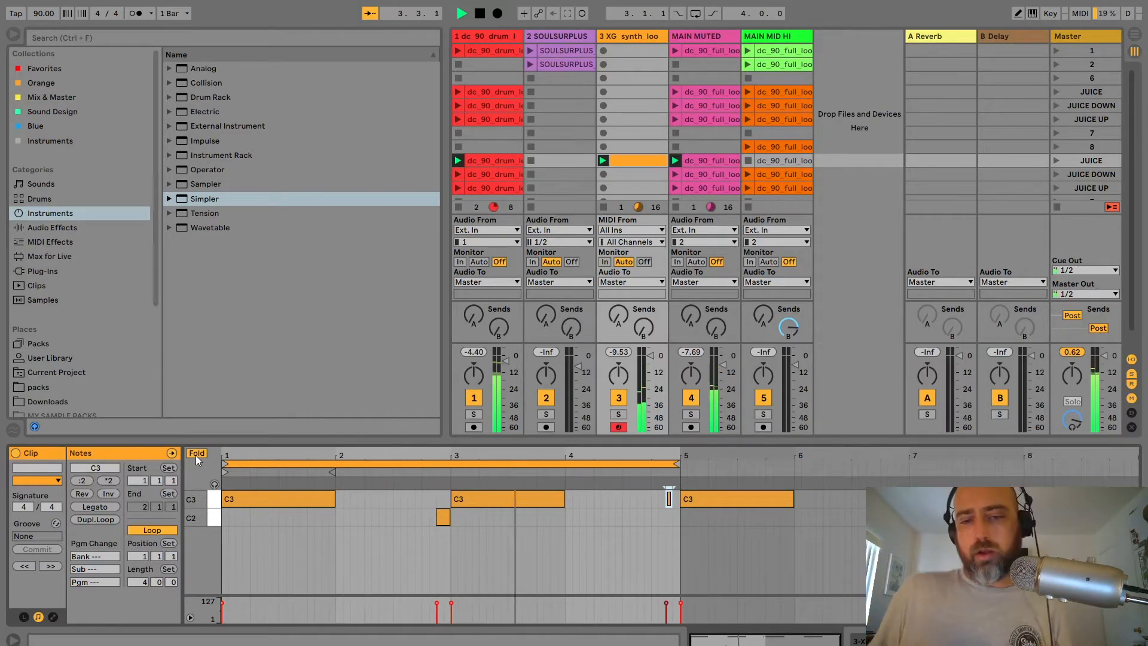
Duplicate the synth MIDI clip from the second JUICE scene into the JUICE DOWN scene below it.
left_click(762, 160)
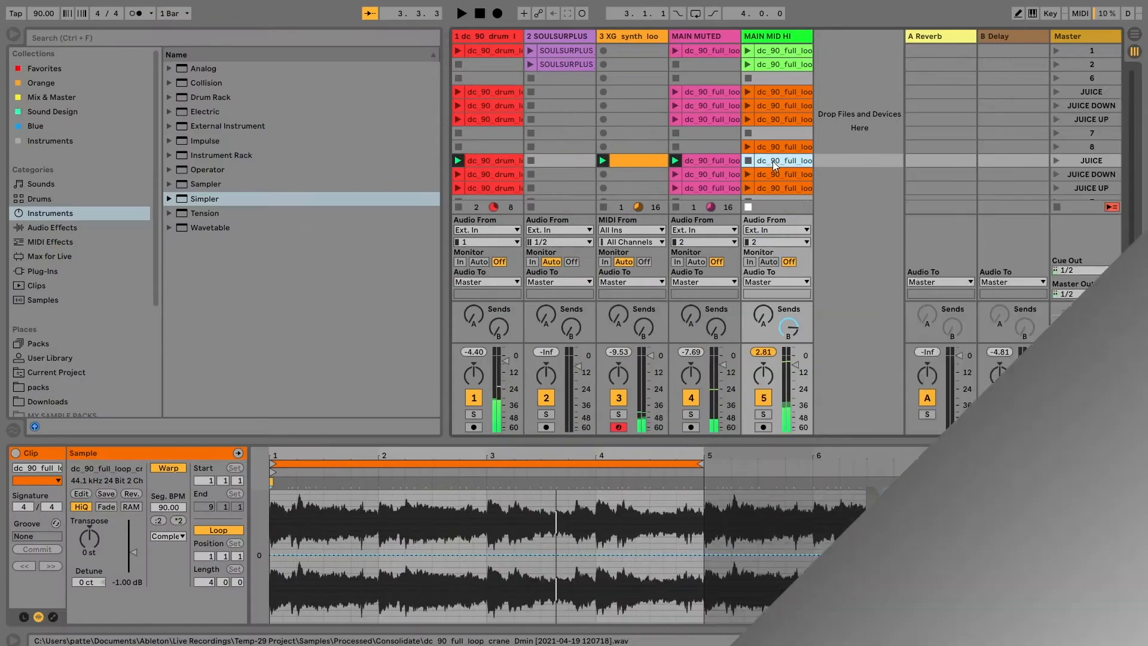
left_click(733, 175)
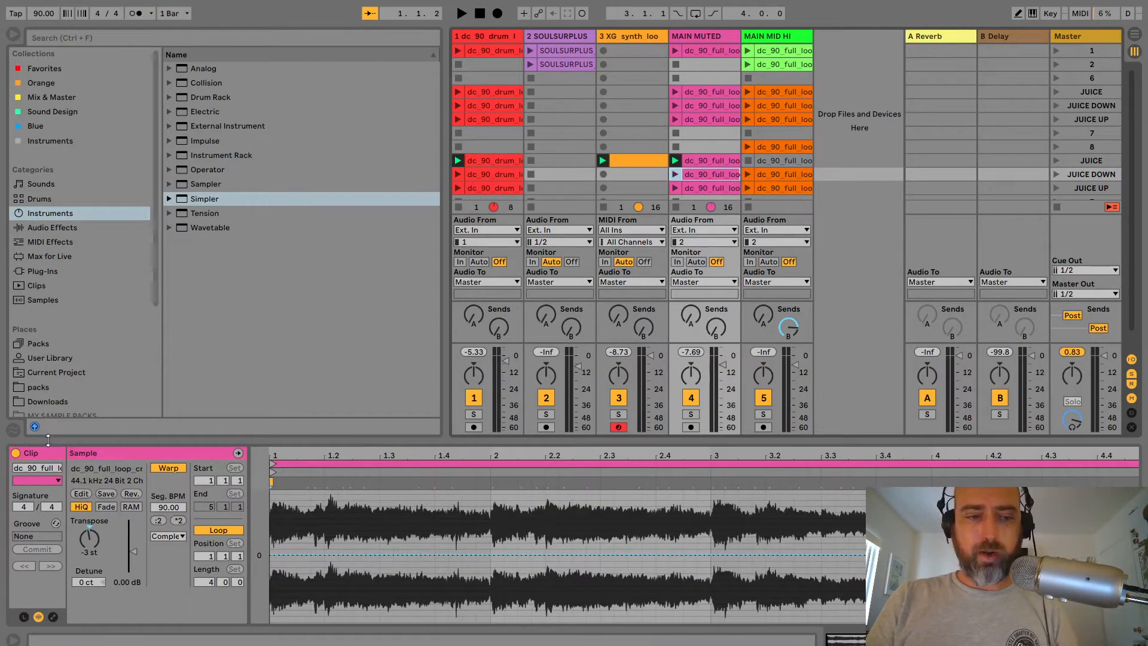
left_click(637, 157)
key("ctrl+d")
Transpose all notes in the JUICE DOWN synth clip down 3 semitones.
left_click(196, 453)
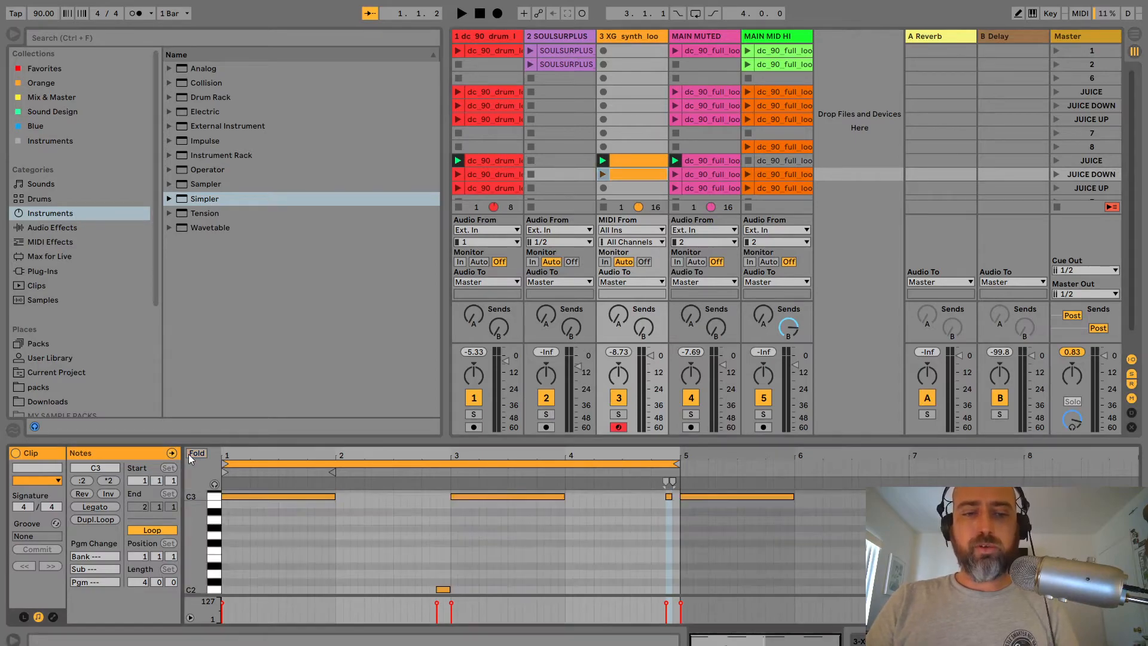
left_click(364, 522)
key("ctrl+a")
key("Down")
key("Down")
key("Down")
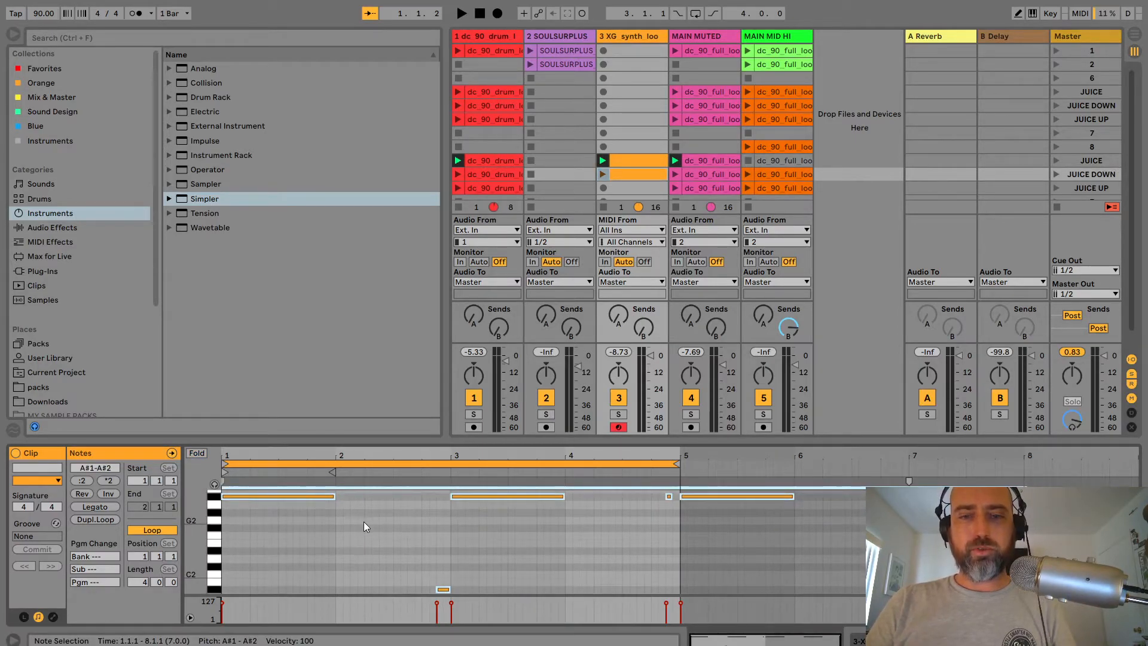
Deactivate the MAIN MID HI clip in the second JUICE DOWN scene and play the scene.
left_click(790, 176)
key("0")
left_click(1056, 174)
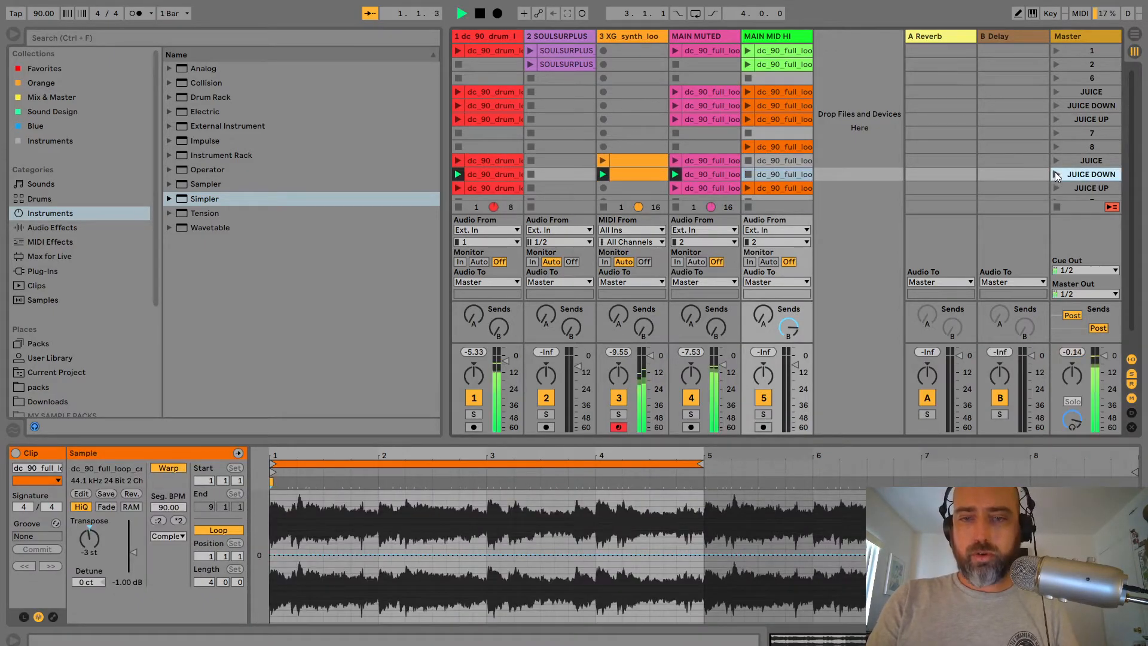
left_click(620, 153)
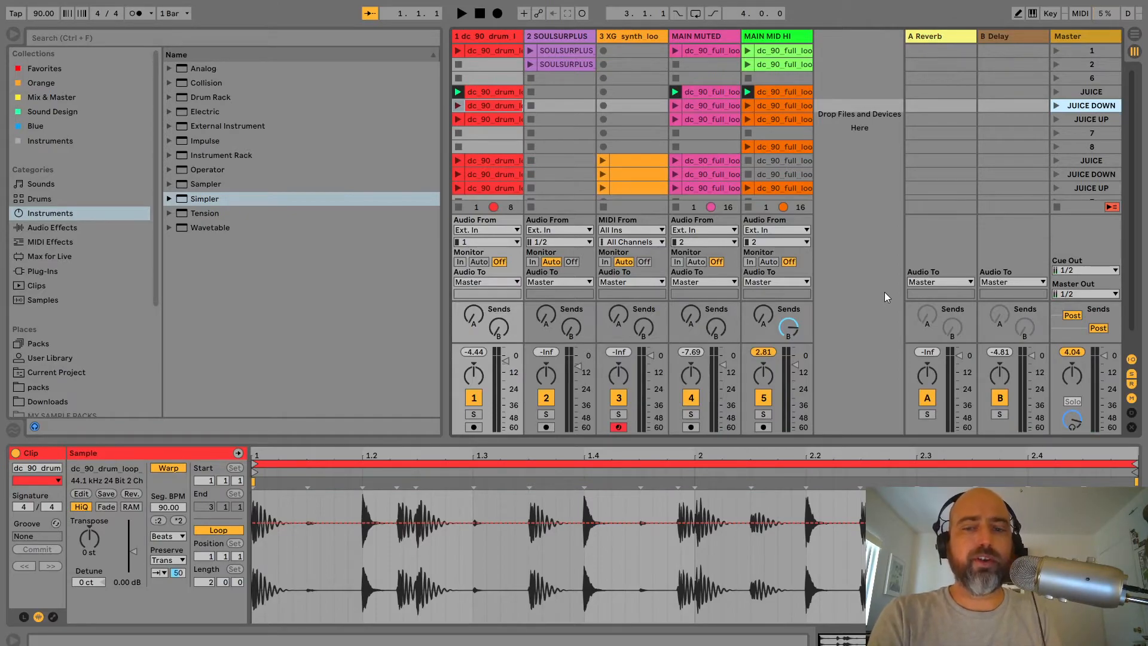
key("Tab")
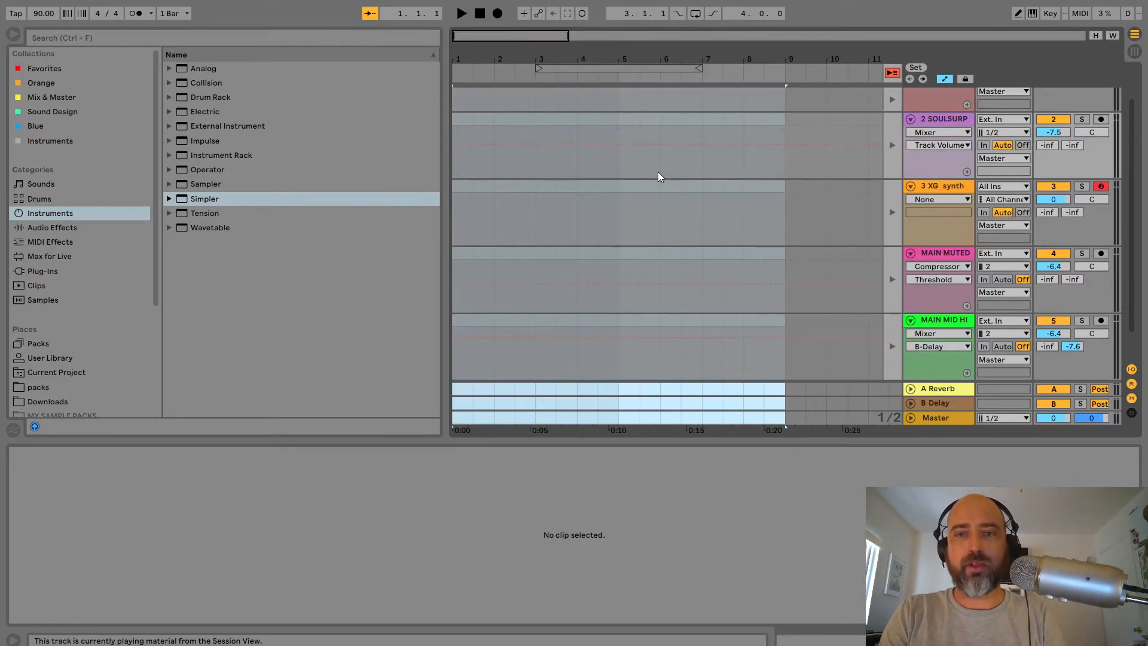
key("Tab")
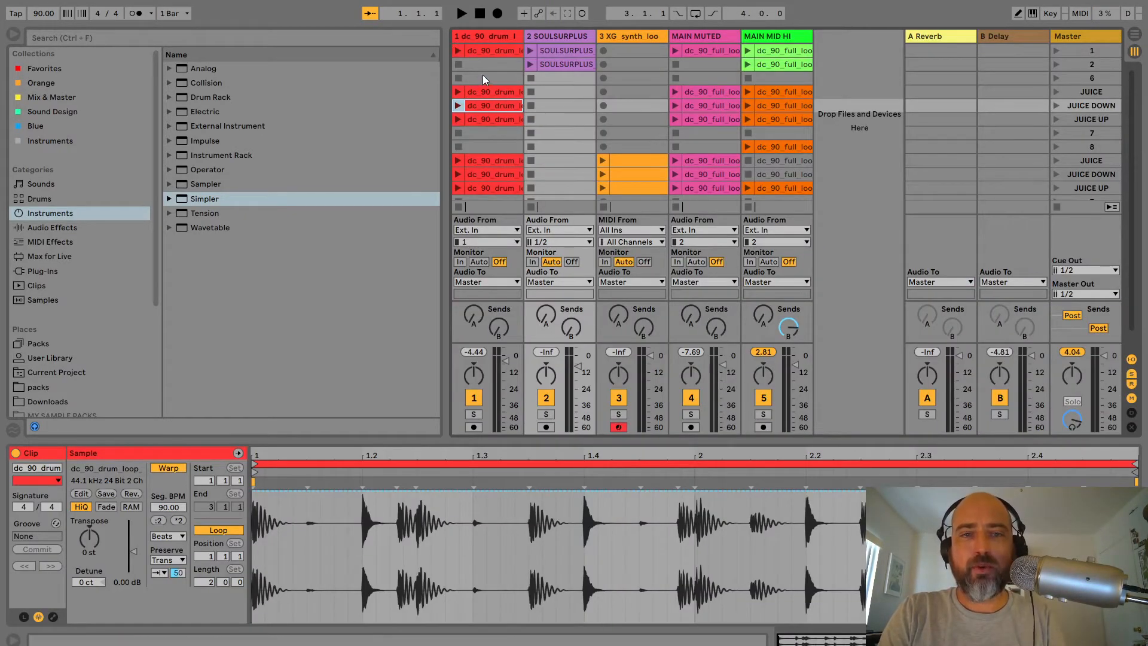
Audition the MAIN MID HI clip in the first JUICE scene with the track's effects, stopping after about two bars.
left_click(766, 92)
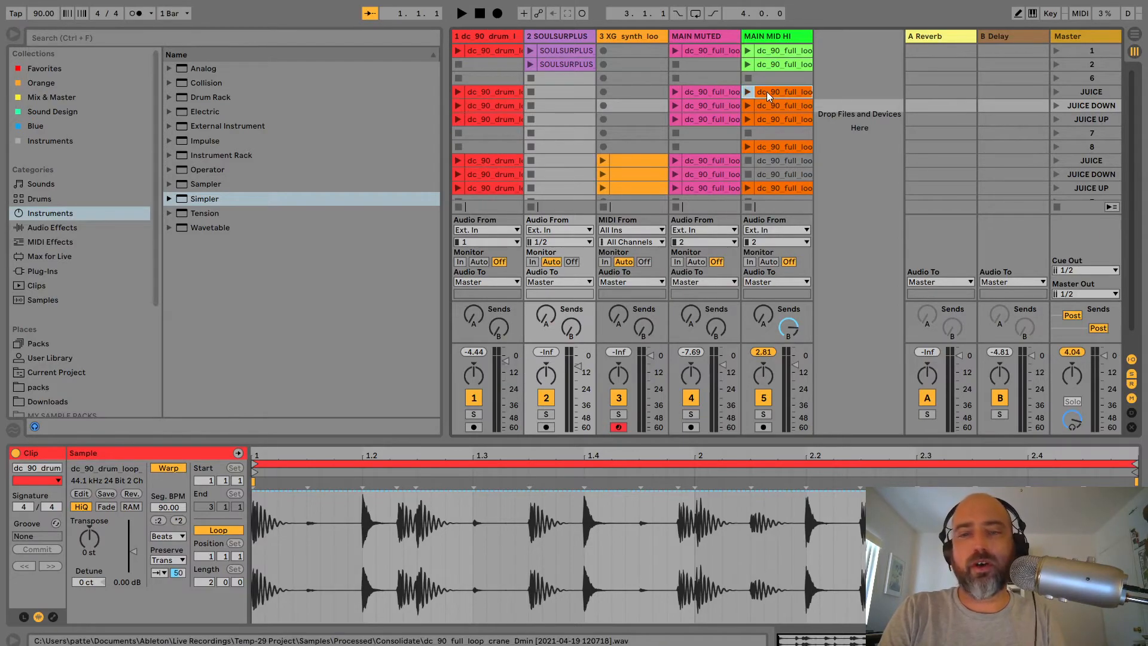
left_click(761, 37)
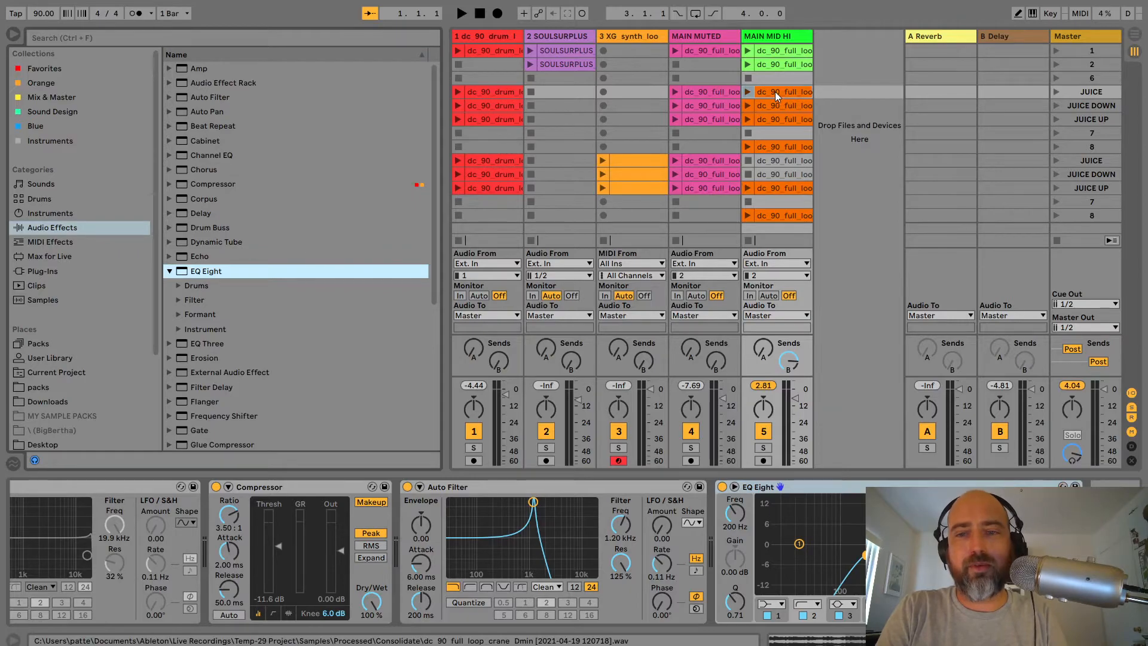
left_click(775, 92)
key("Return")
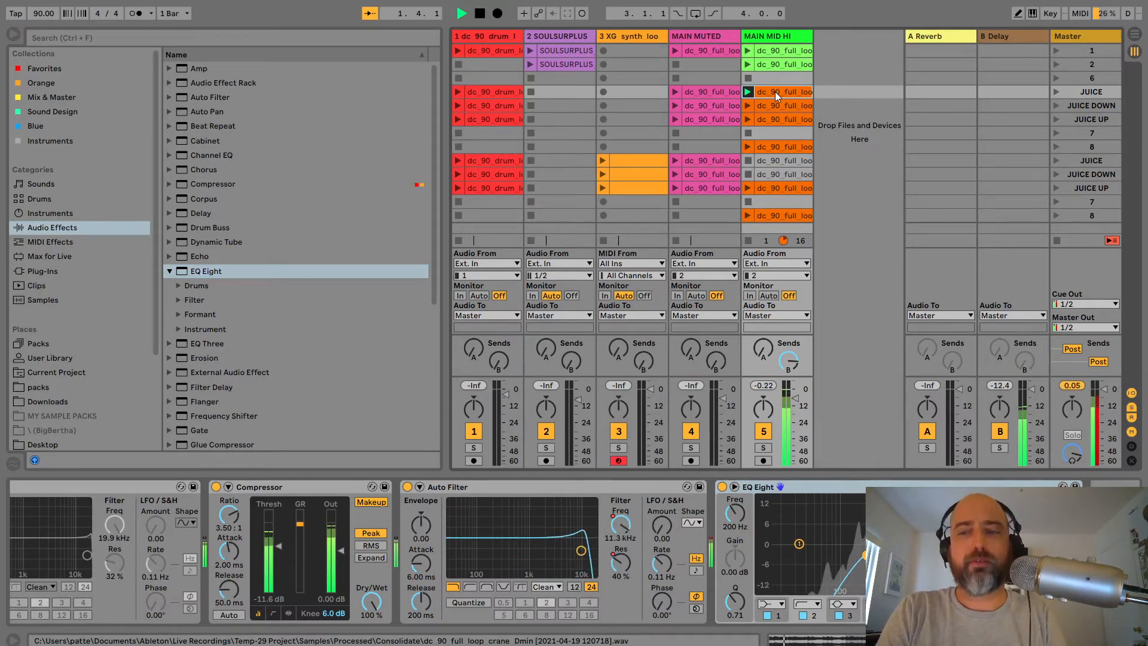
key("space")
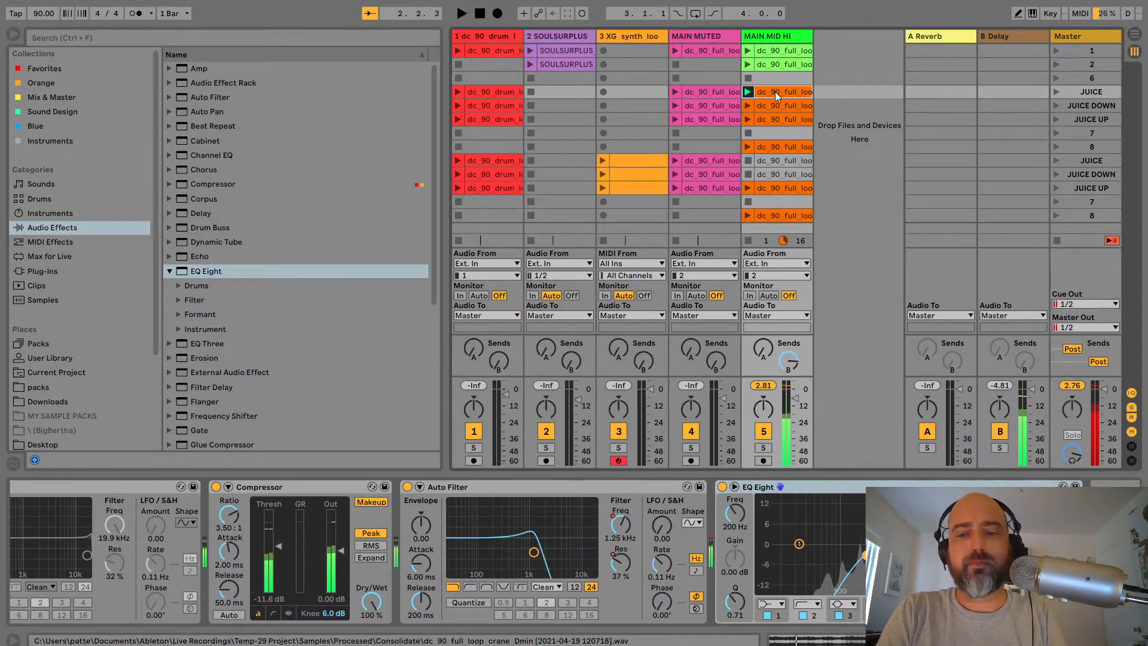
left_click(626, 561)
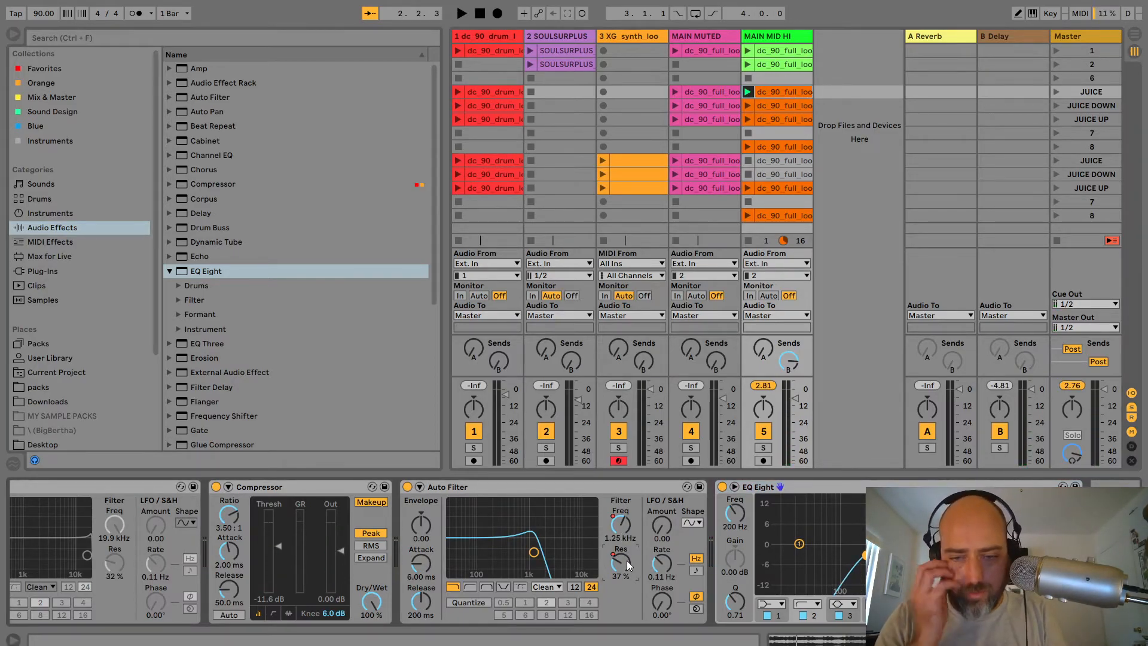
left_click(655, 603)
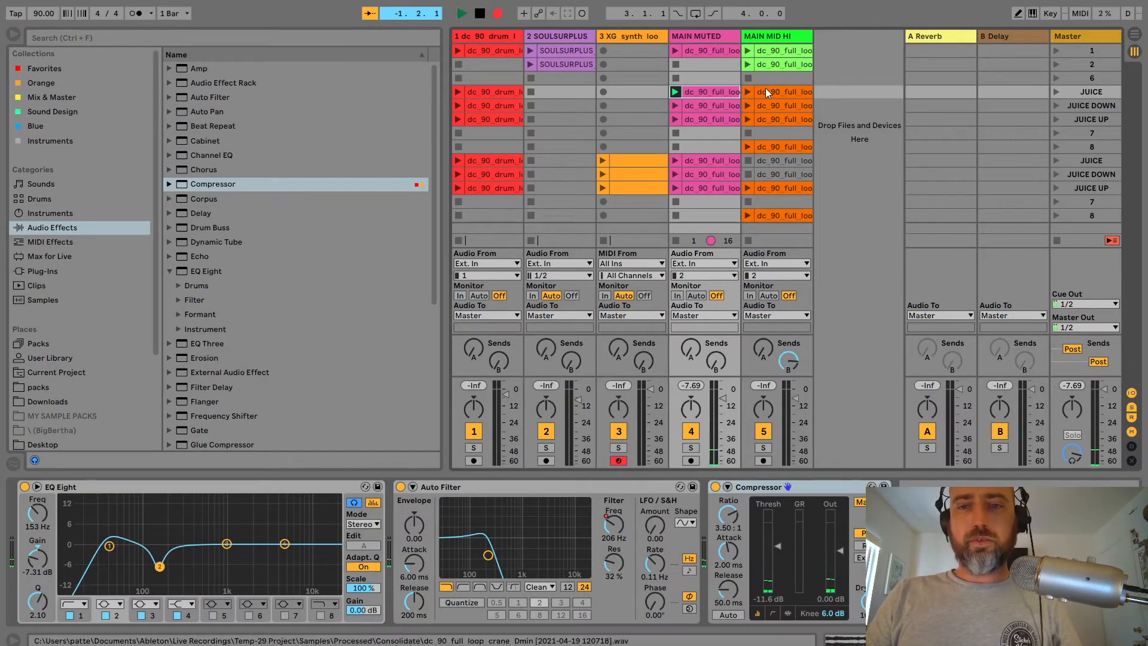
While recording into the arrangement, launch the first JUICE scene's MAIN MID HI clip, followed by its MAIN MUTED clip.
left_click(748, 92)
left_click(676, 79)
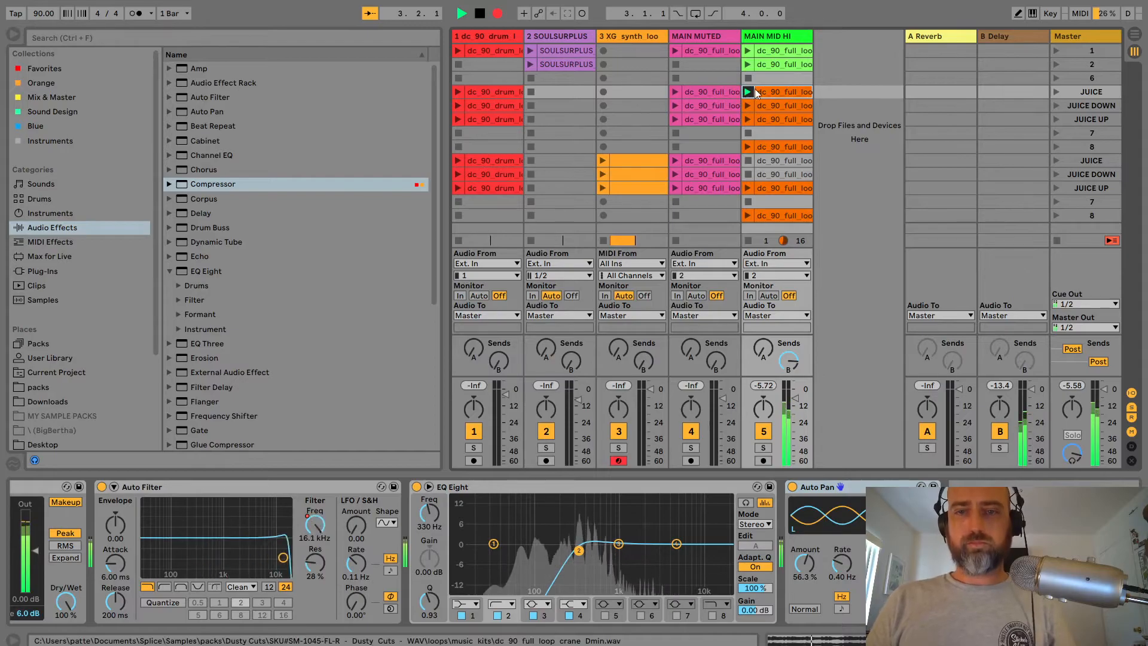
left_click(720, 90)
key("Return")
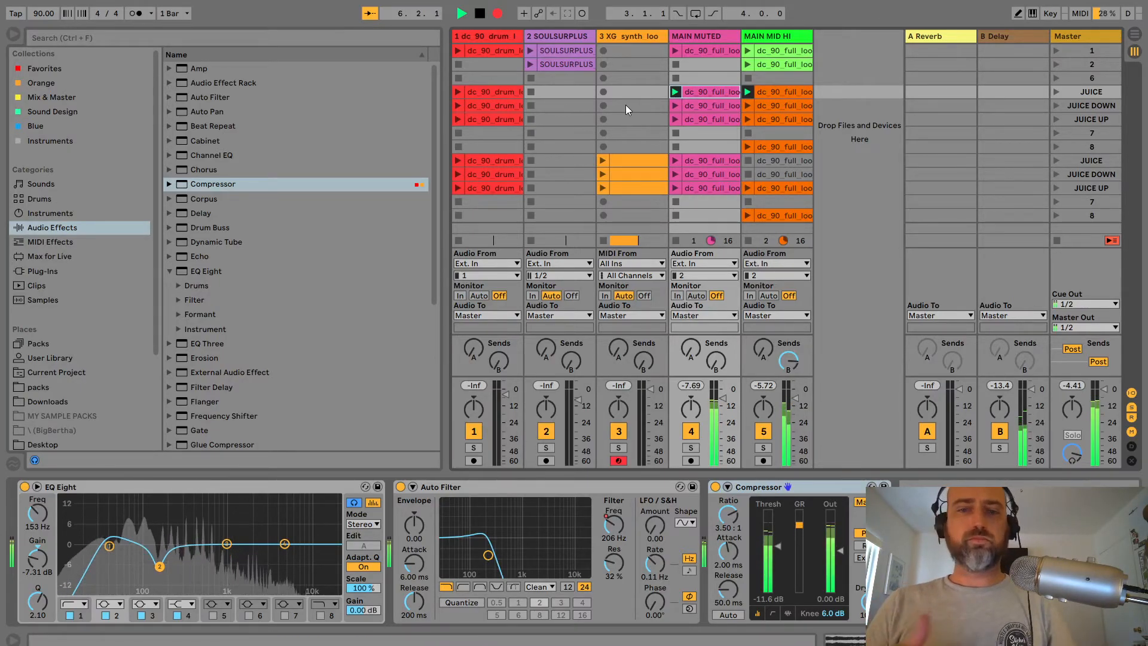
Move the second SOULSURPLUS percussion clip from scene 2 to the first JUICE scene and launch it.
left_click(508, 88)
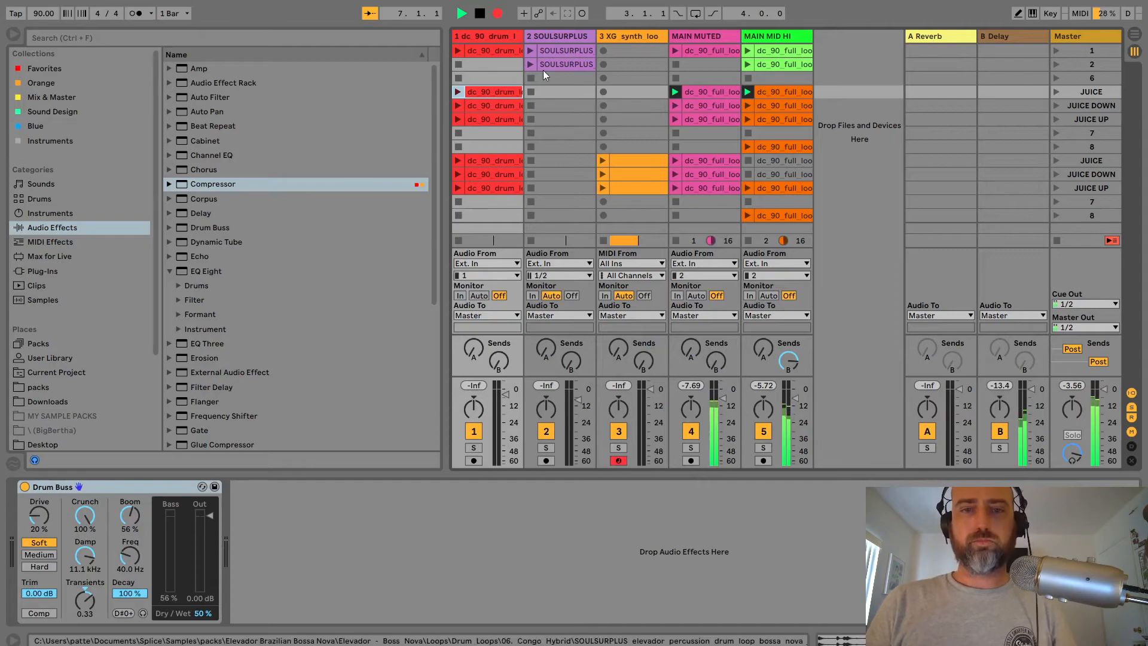
left_click_drag(545, 70, 551, 89)
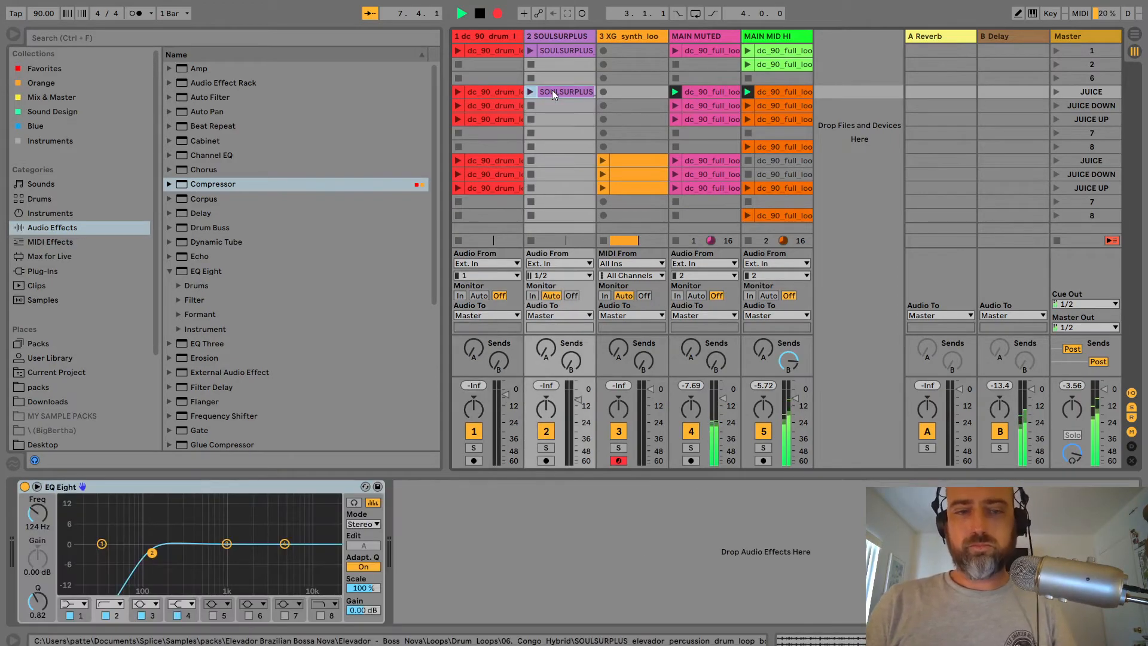
double_click(551, 89)
left_click(531, 92)
Add an Auto Filter to the SOULSURPLUS track and move its clip from the JUICE scene up to scene 6.
double_click(196, 97)
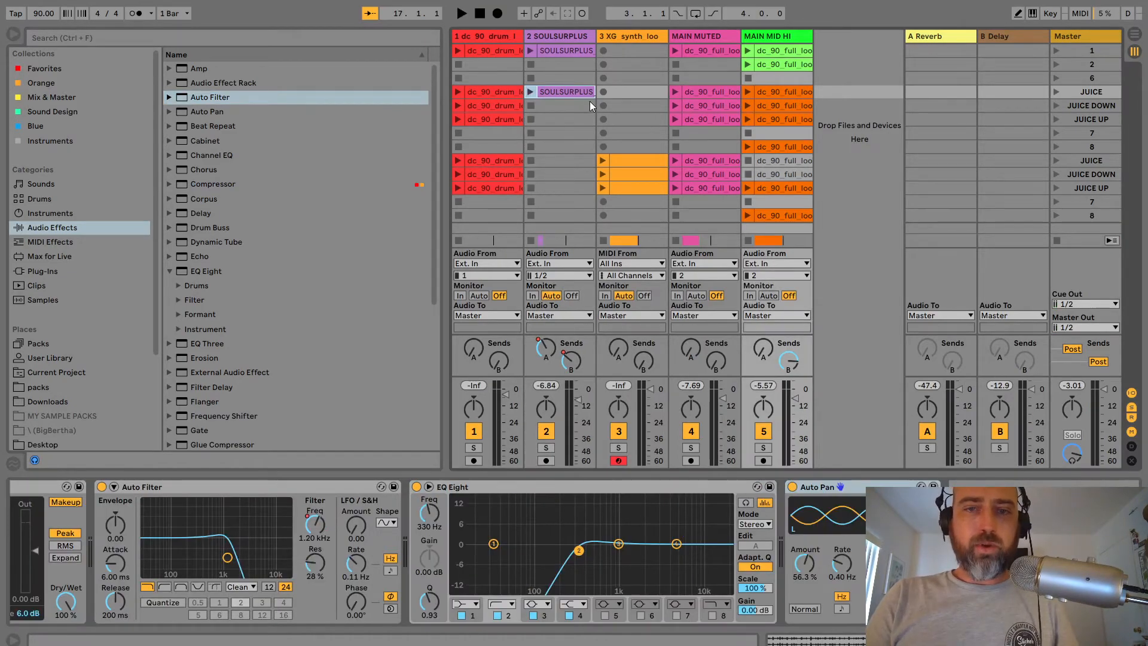
left_click_drag(585, 92, 585, 81)
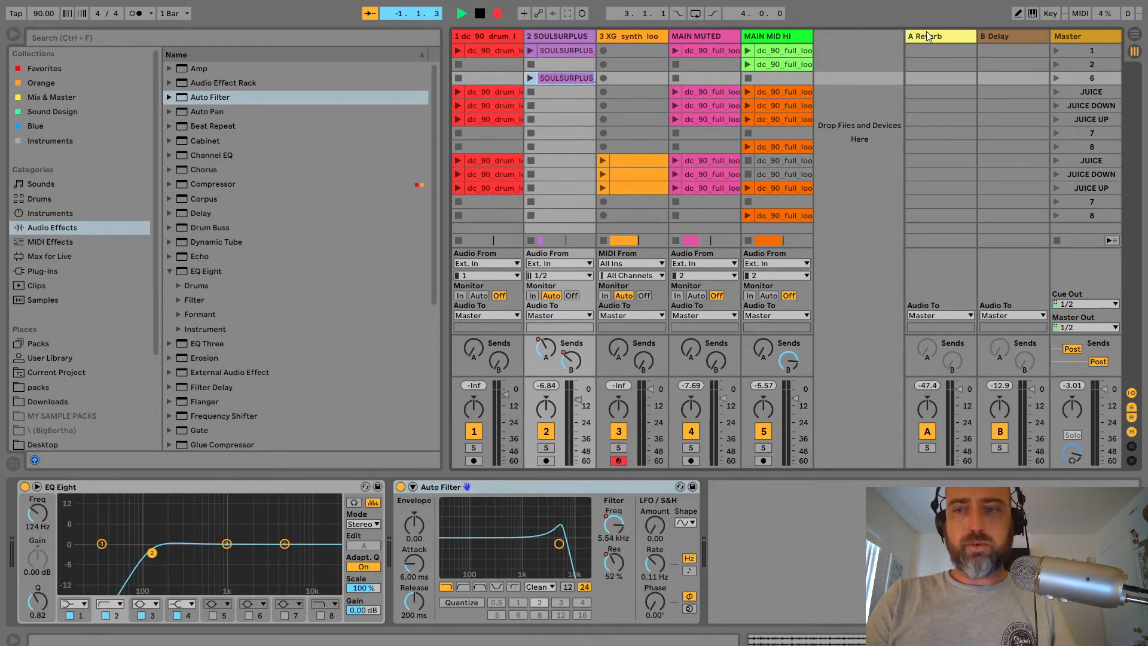
Launch the first JUICE scene for recording and check the recorded material in the arrangement.
left_click(1048, 91)
left_click(1050, 90)
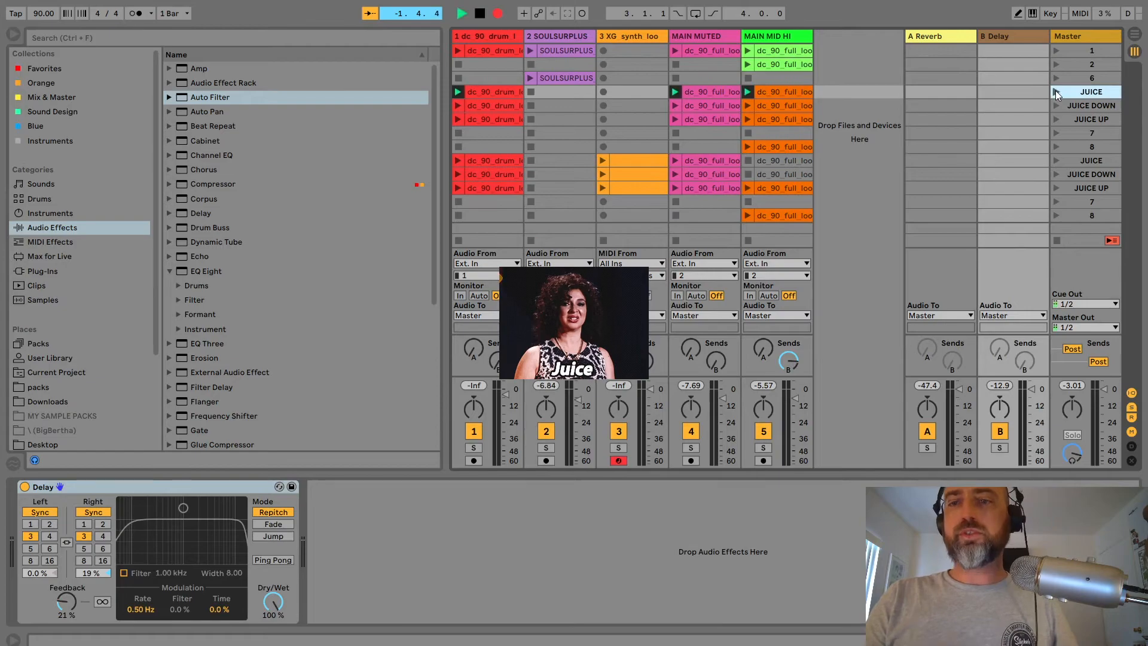
key("Tab")
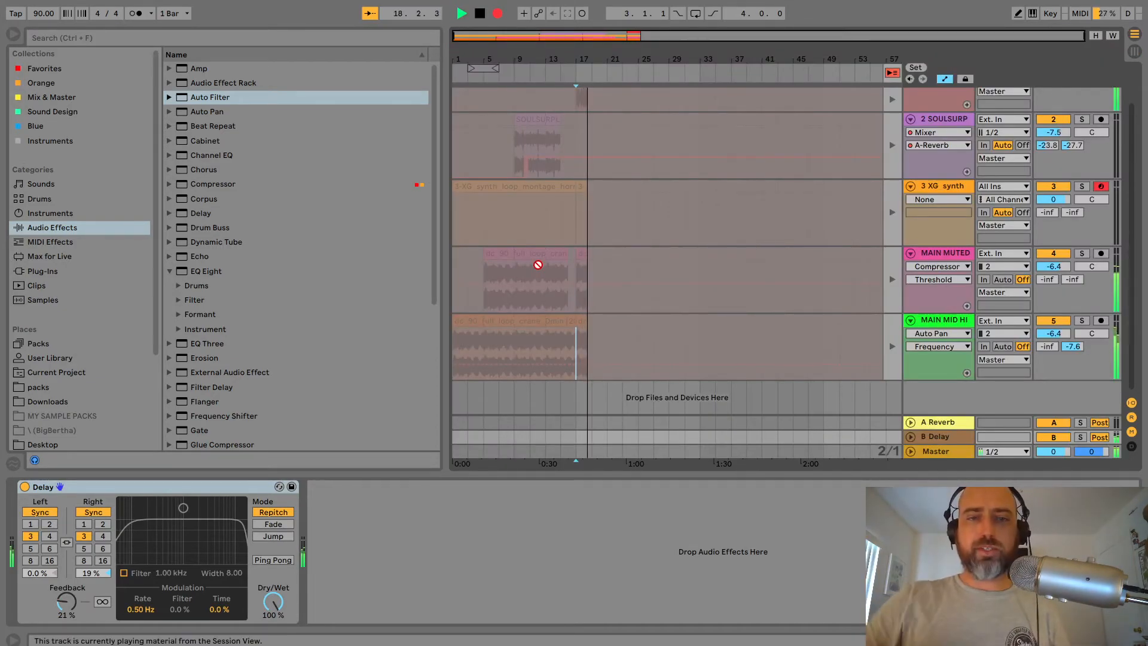
key("Tab")
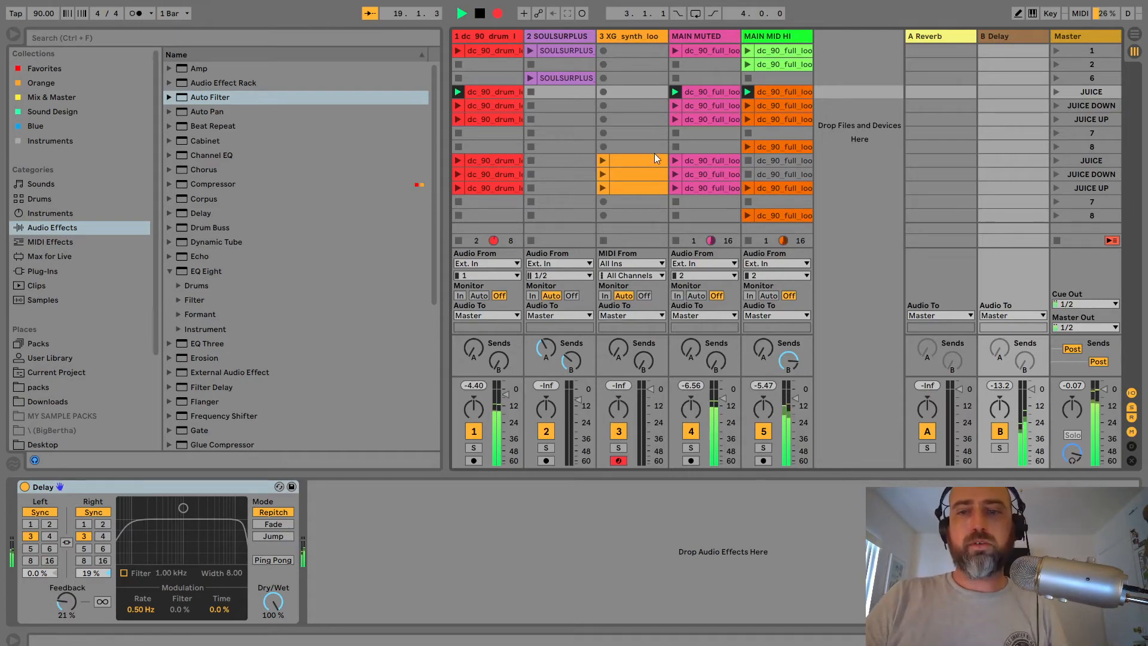
Lower the SOULSURPLUS Auto Filter to 2.28 kHz, launch the scene 6 percussion clip, and sweep the cutoff up to about 3 kHz.
left_click(562, 38)
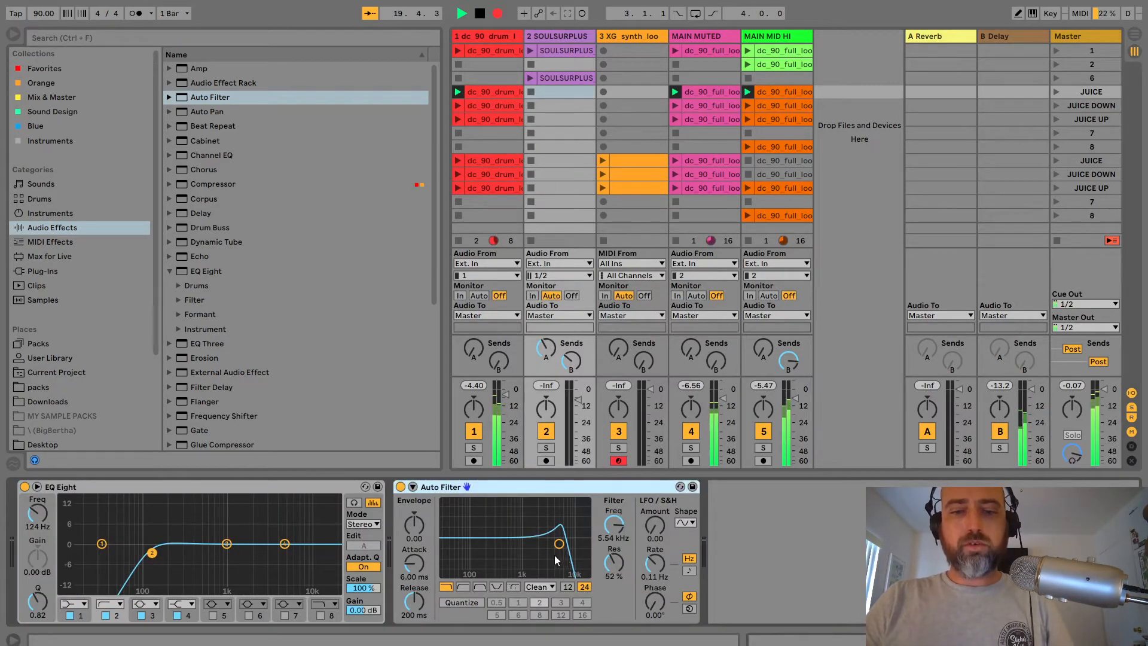
left_click_drag(559, 544, 539, 550)
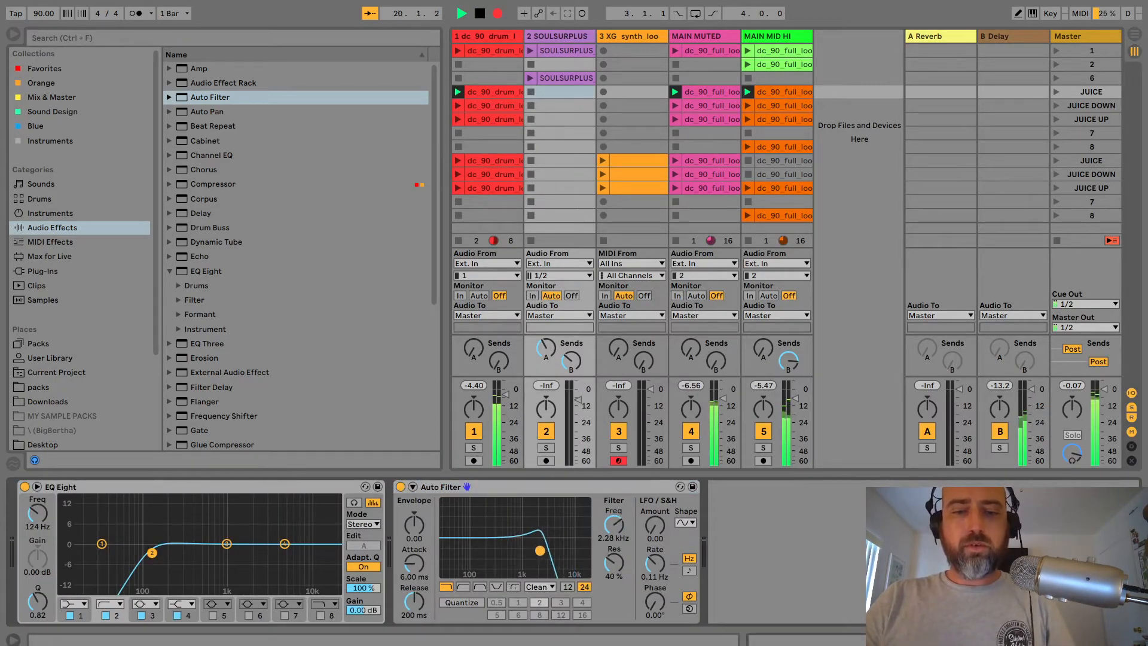
left_click(530, 78)
left_click_drag(525, 549, 549, 550)
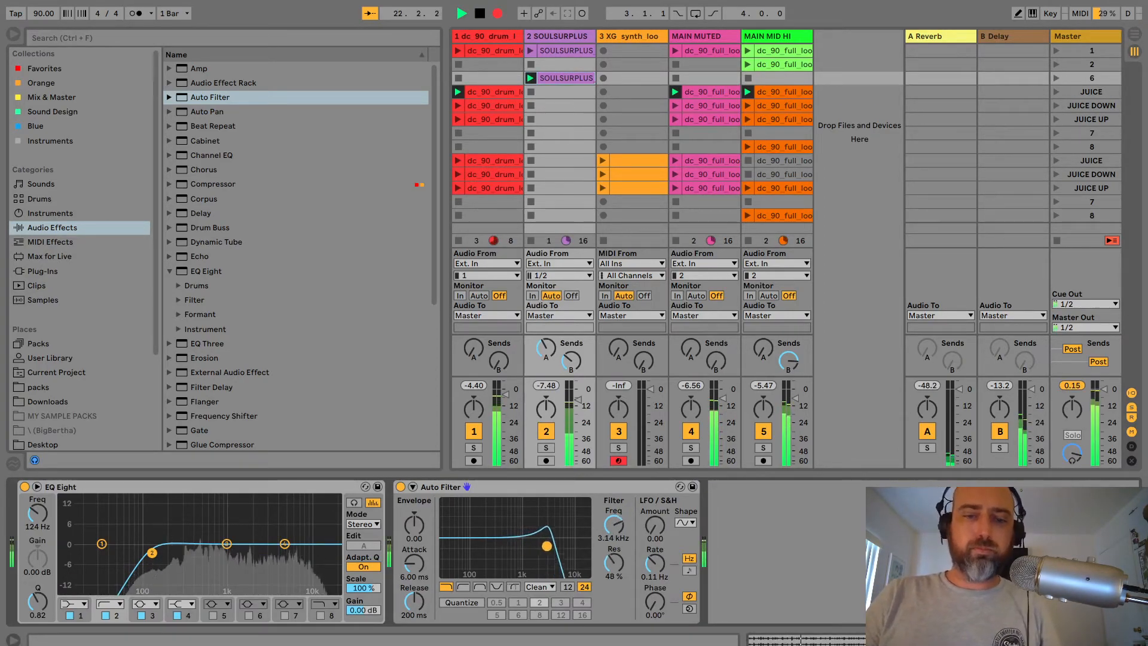
Launch the MAIN MUTED and MAIN MID HI clips together from the first JUICE DOWN scene while the drums keep playing.
left_click(727, 105)
left_click(773, 106, "shift")
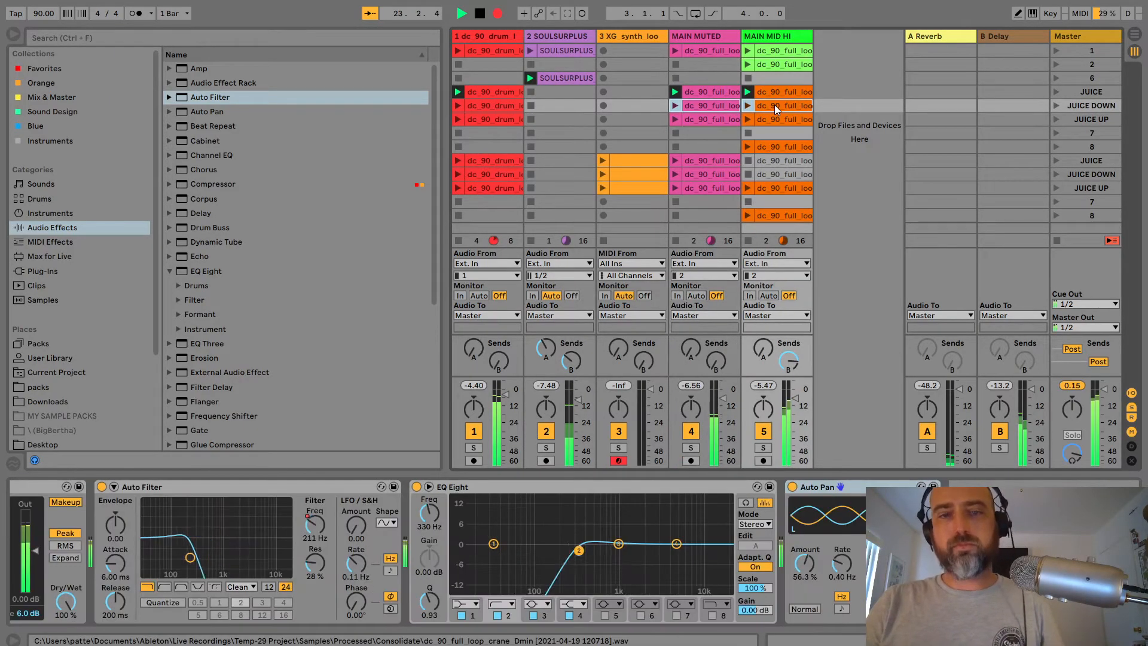
left_click(745, 105)
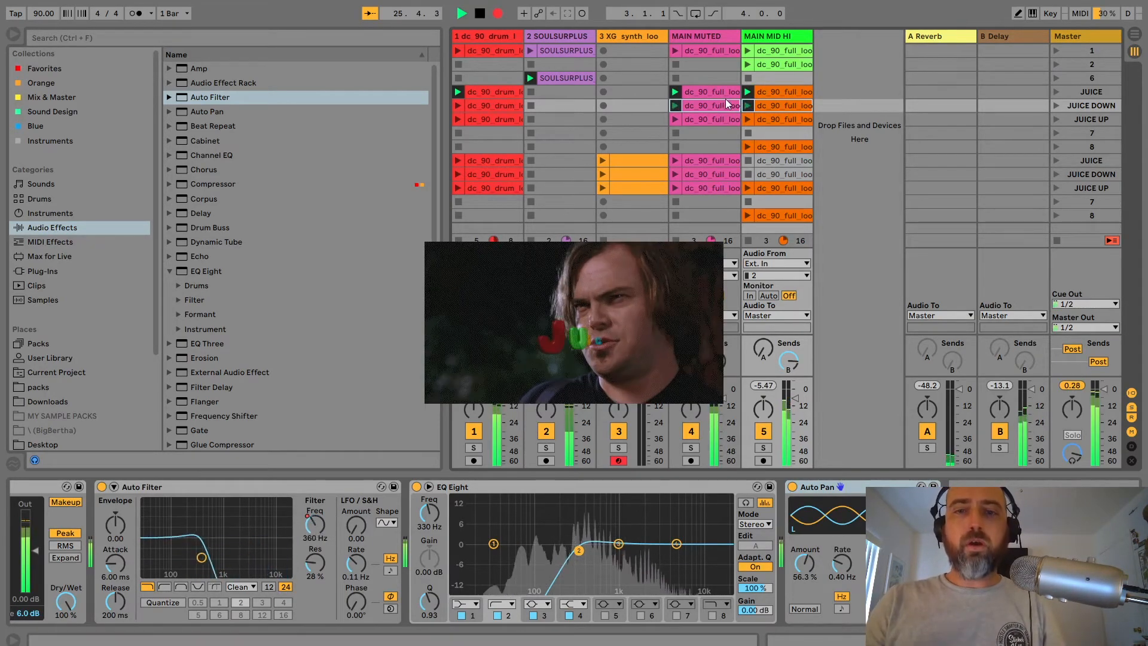
left_click(723, 98)
left_click(722, 80)
left_click(780, 92)
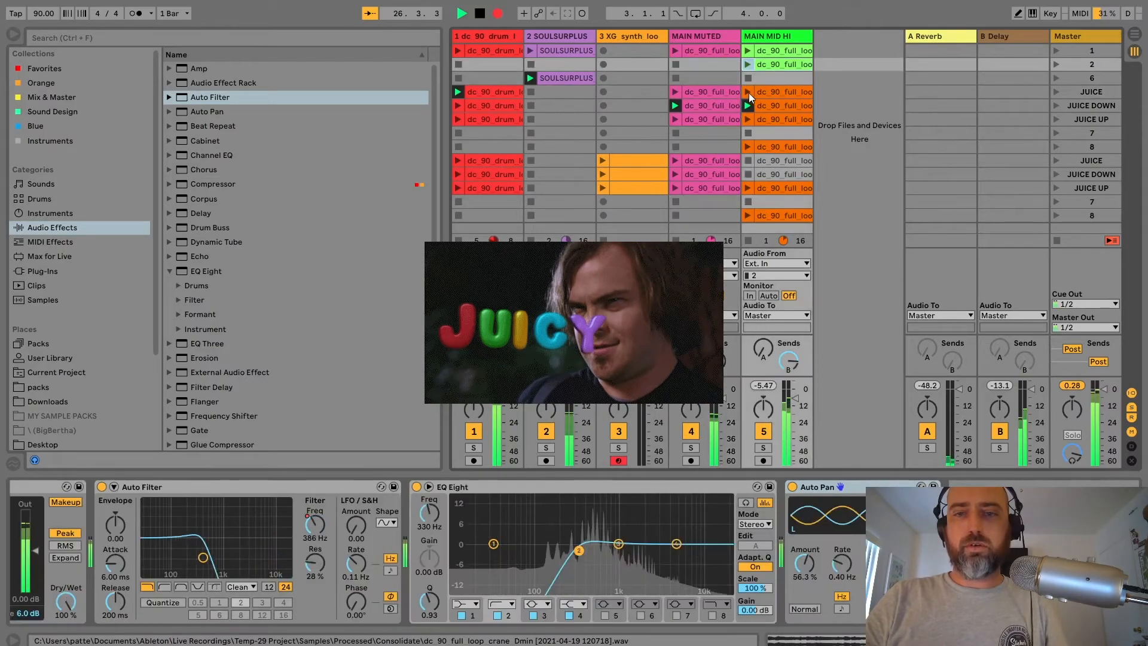
Stop the SOULSURPLUS and drum clips for a short breakdown and relaunch the first JUICE scene.
left_click(531, 93)
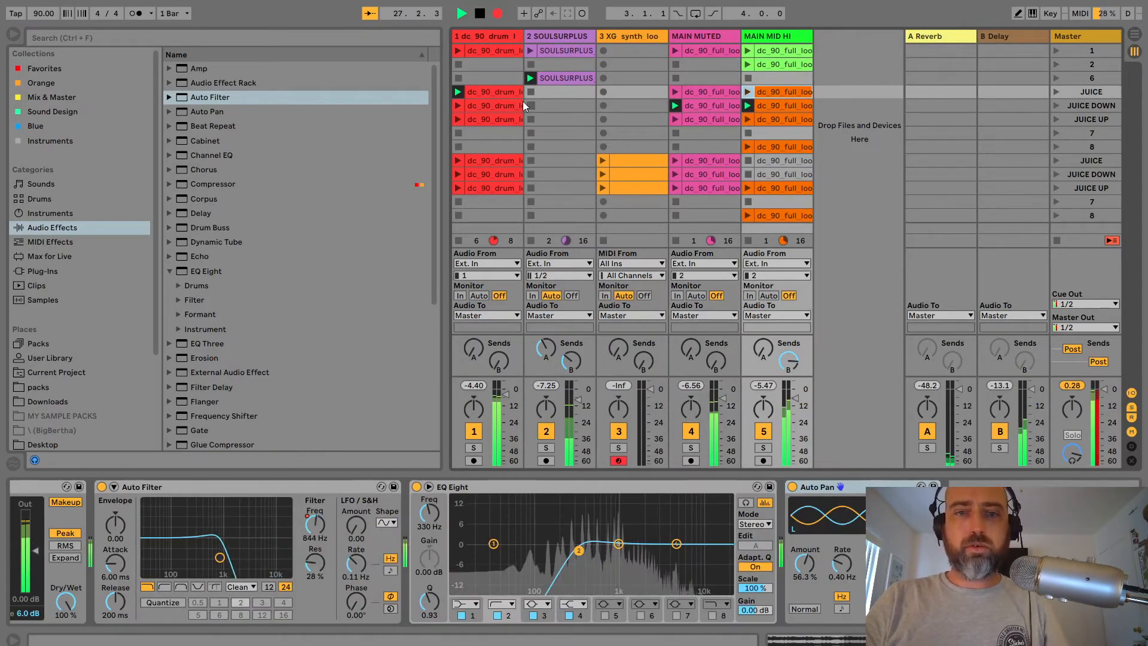
left_click(458, 133)
left_click(1077, 94)
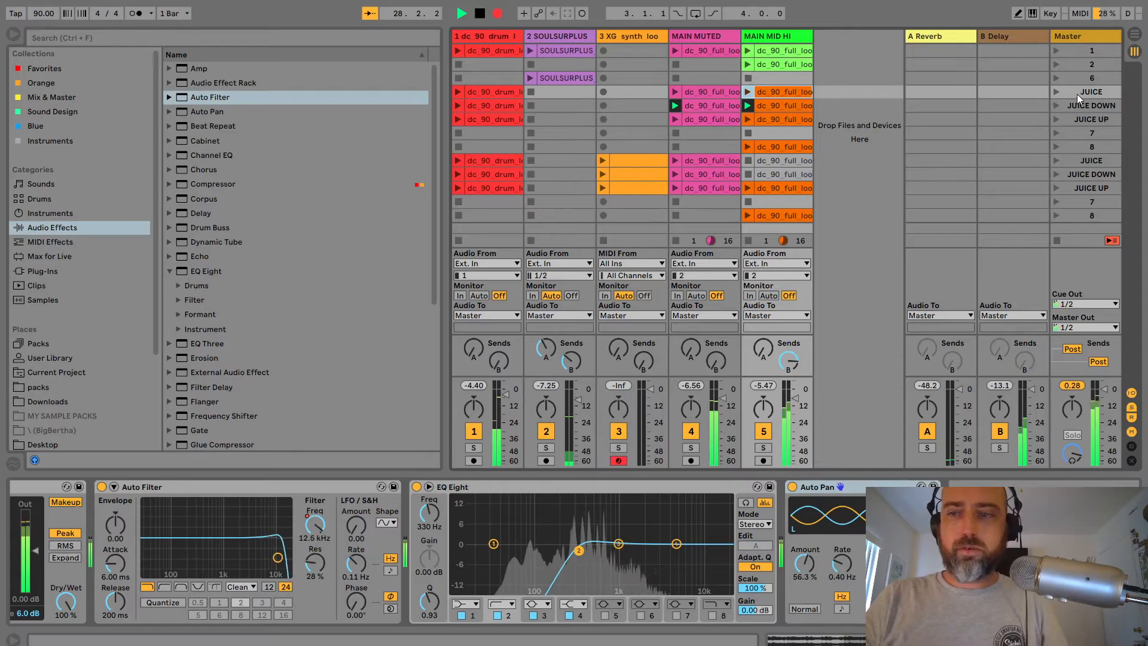
Launch the first JUICE DOWN and JUICE UP scenes in turn, and bring in the SOULSURPLUS clip from scene 6.
left_click(530, 79)
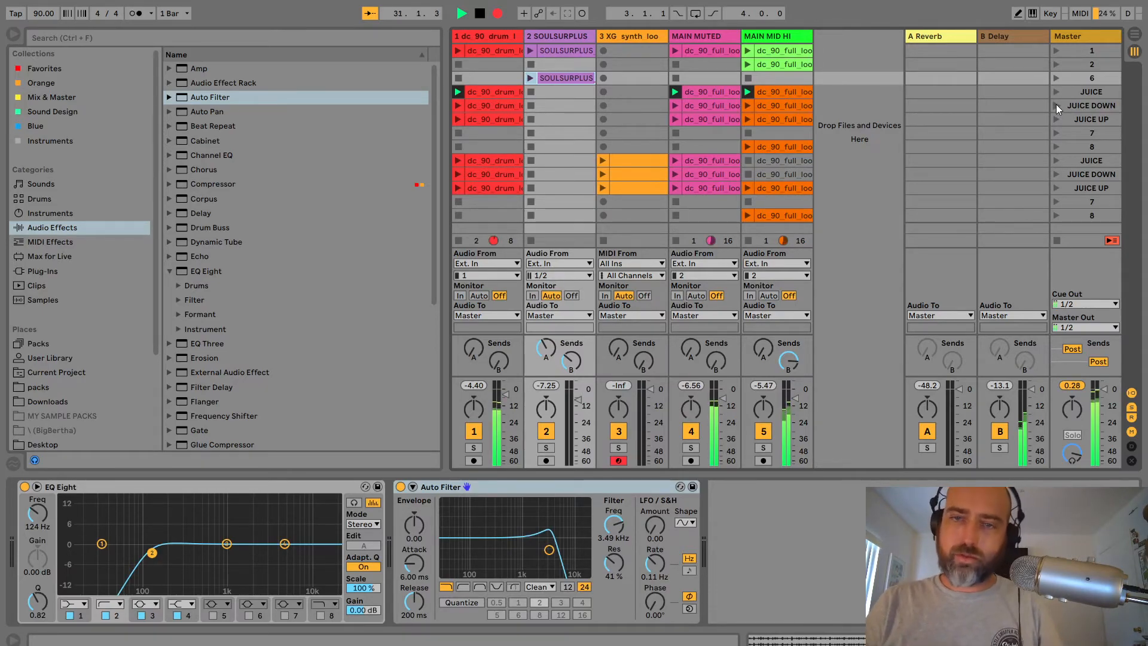
left_click(1078, 118)
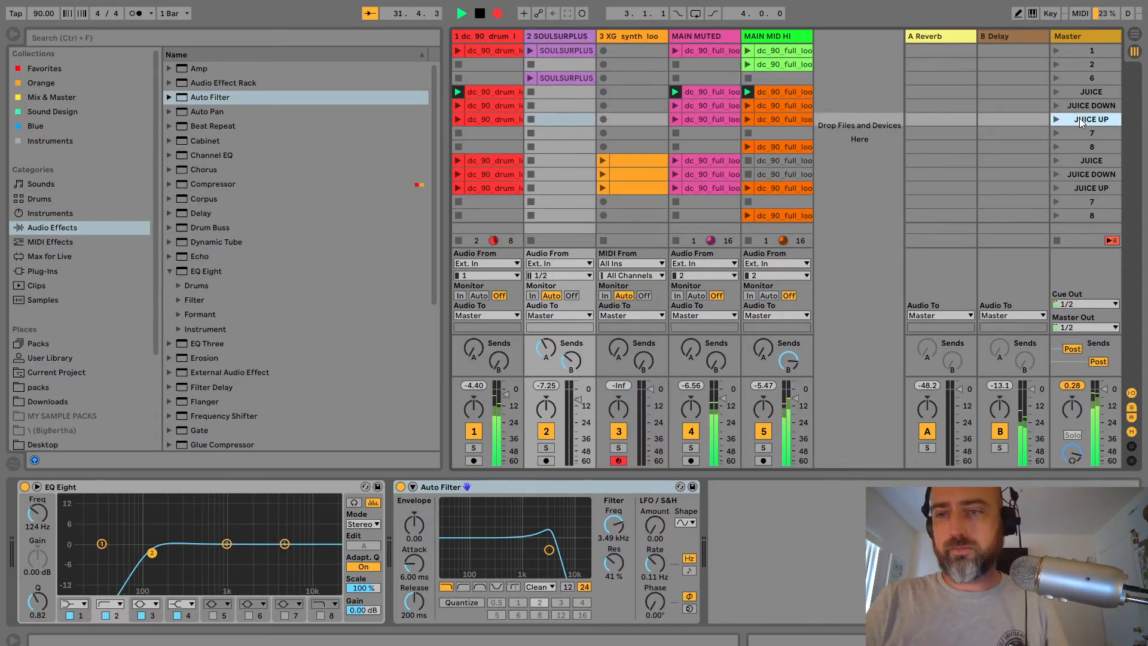
left_click(1068, 106)
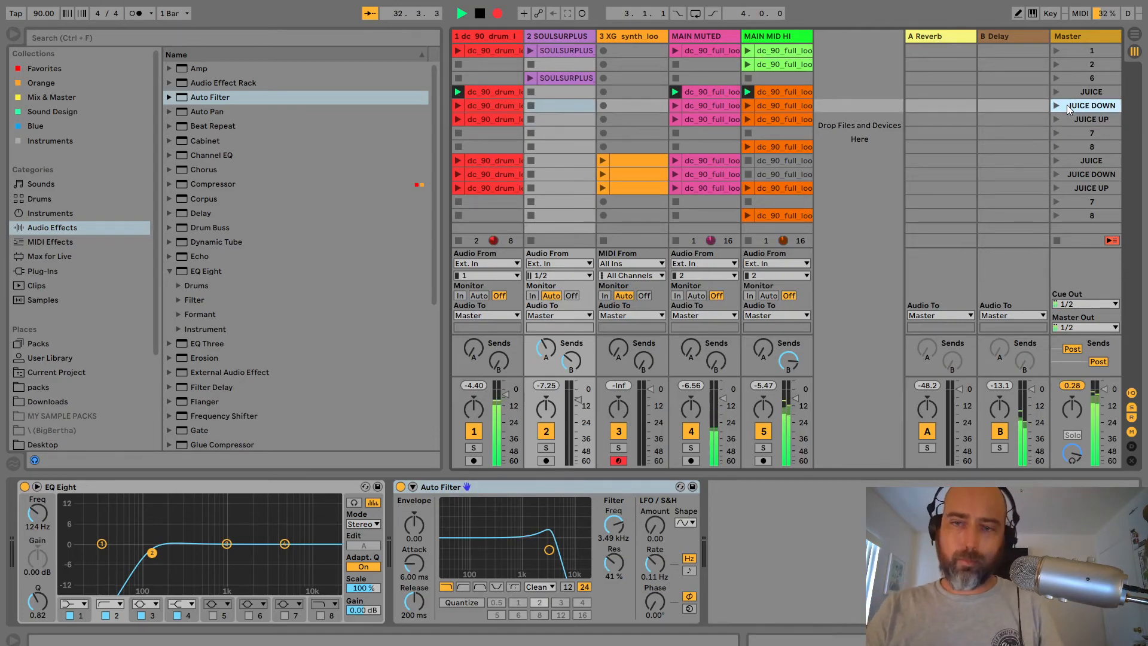
key("Return")
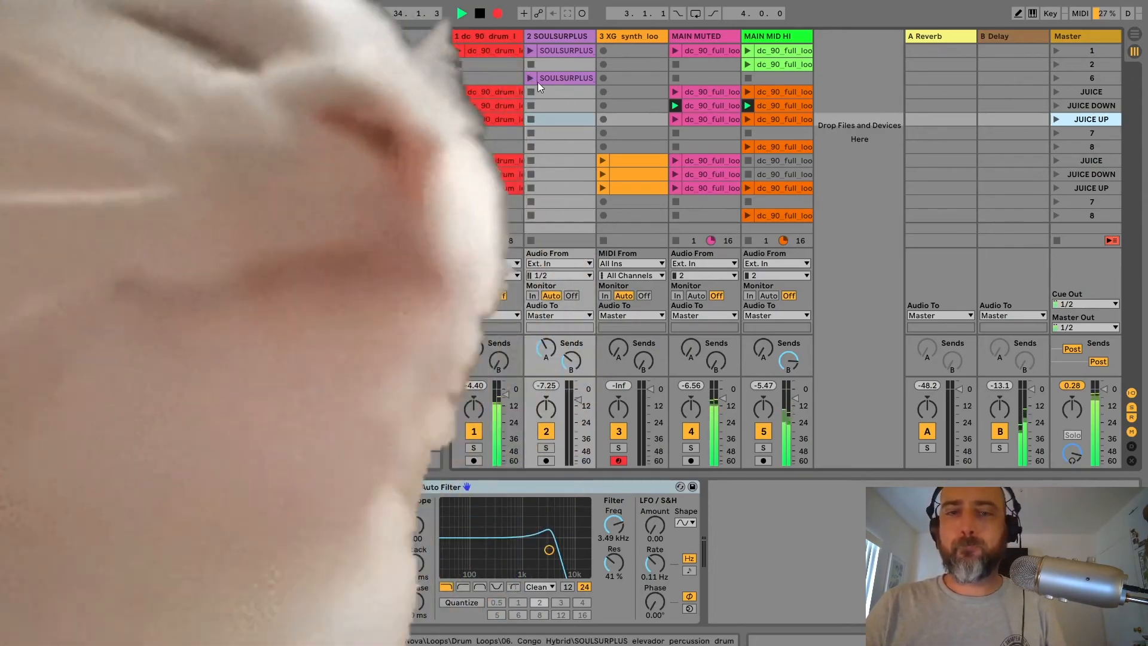
key("Return")
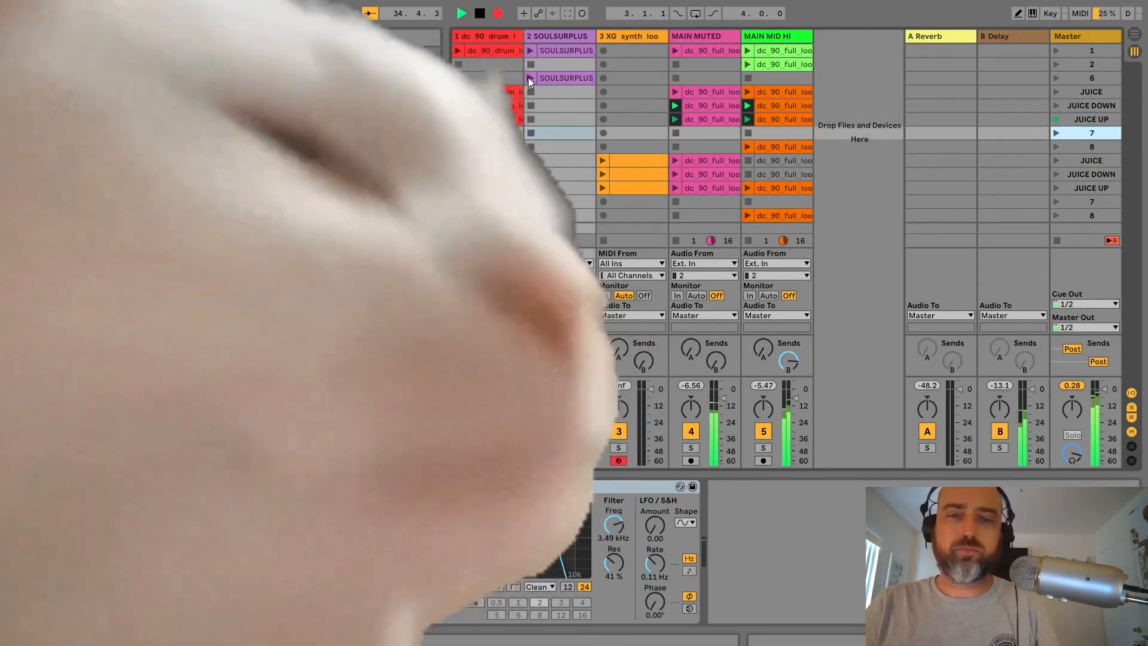
left_click(528, 78)
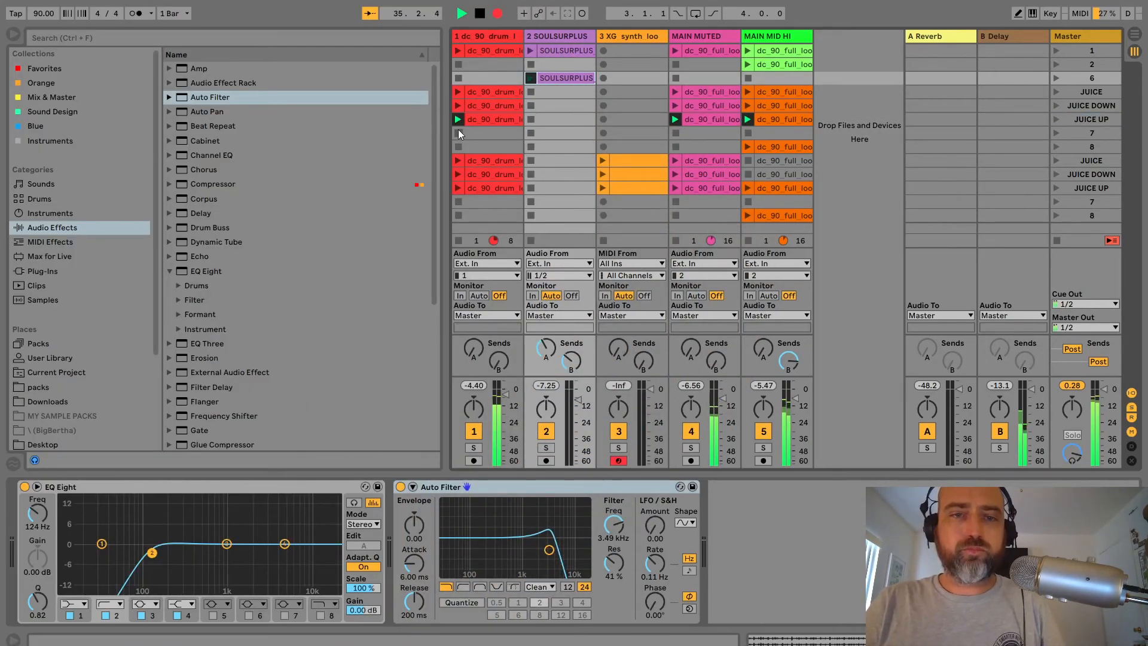
left_click(453, 132)
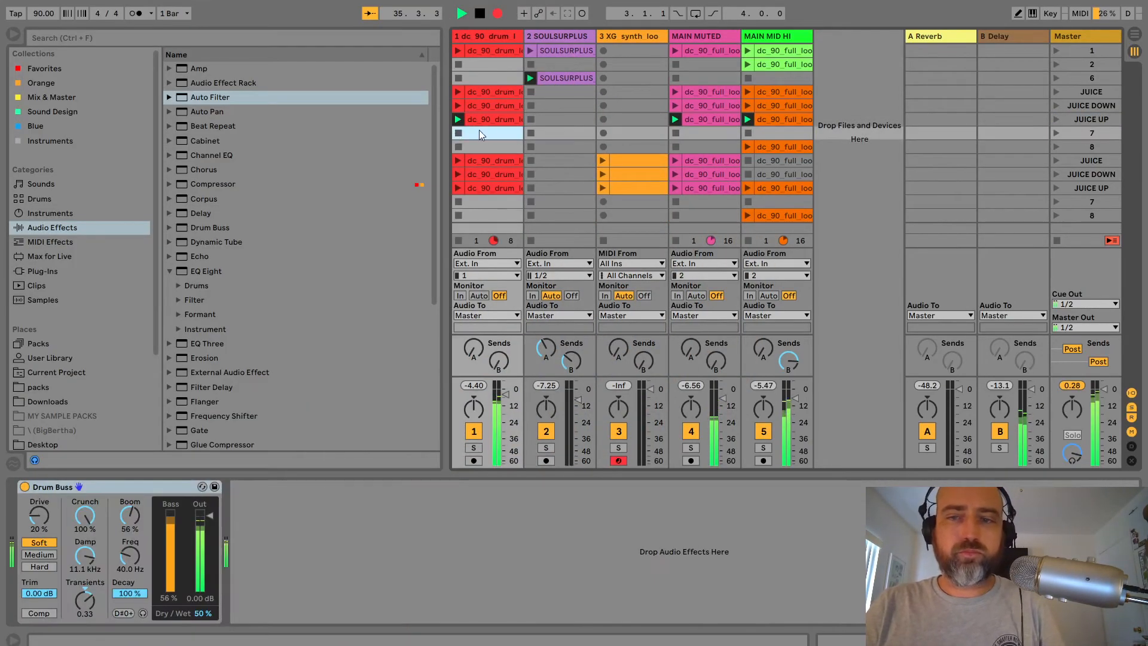
Launch the second set of JUICE, JUICE DOWN and JUICE UP scenes in sequence to record the synth horn section.
left_click(1057, 160)
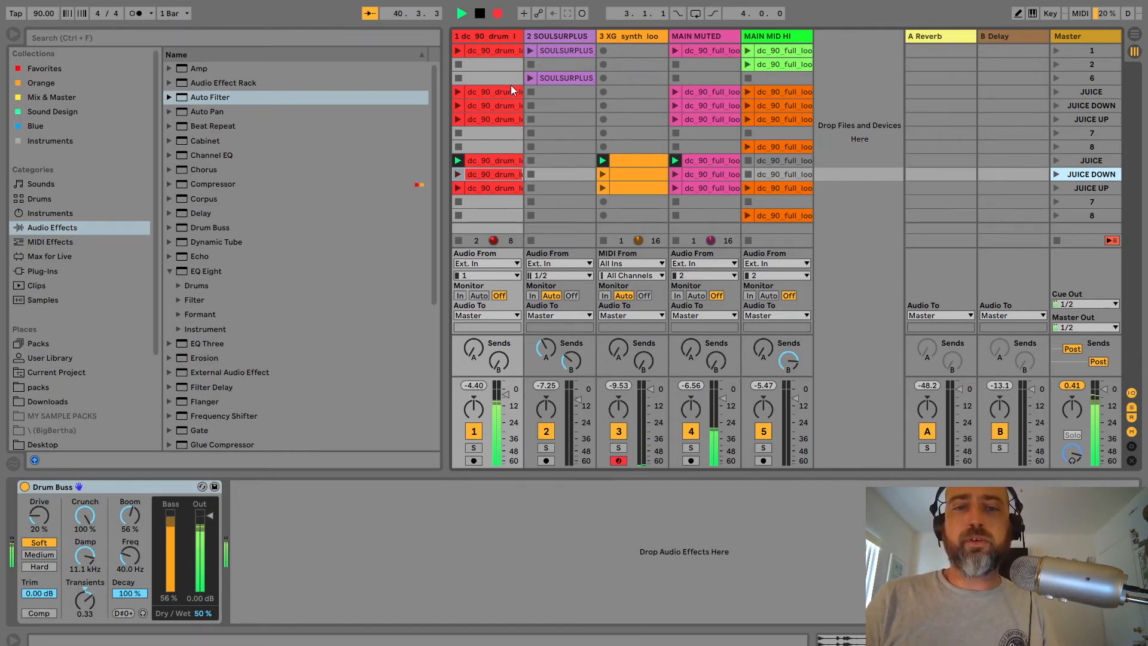
key("Return")
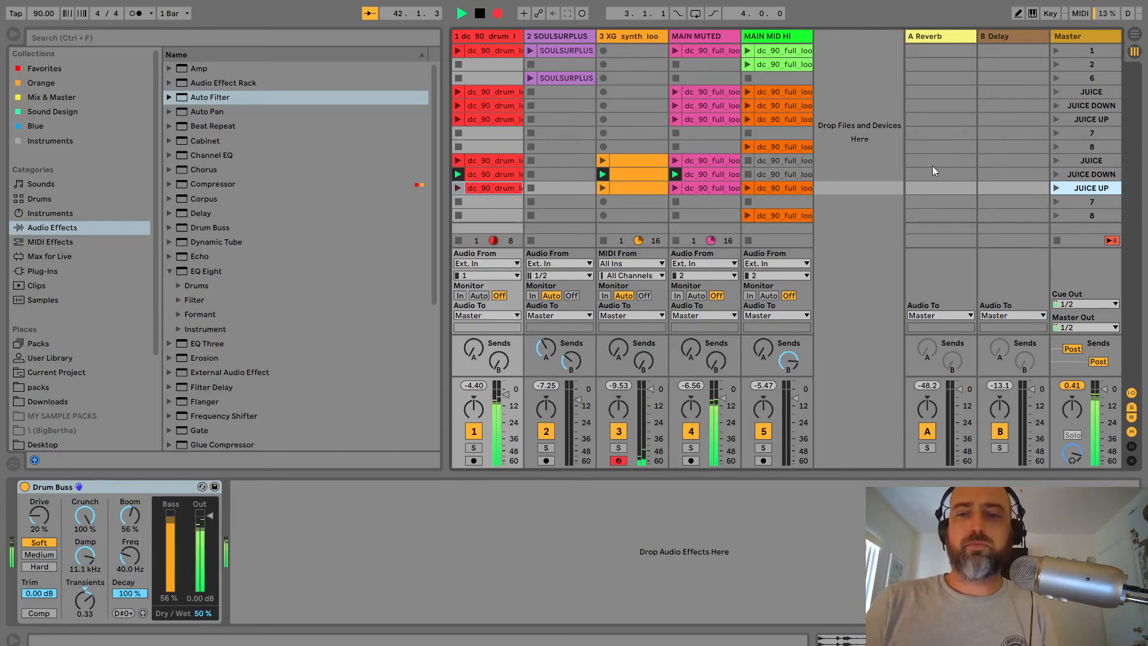
key("Return")
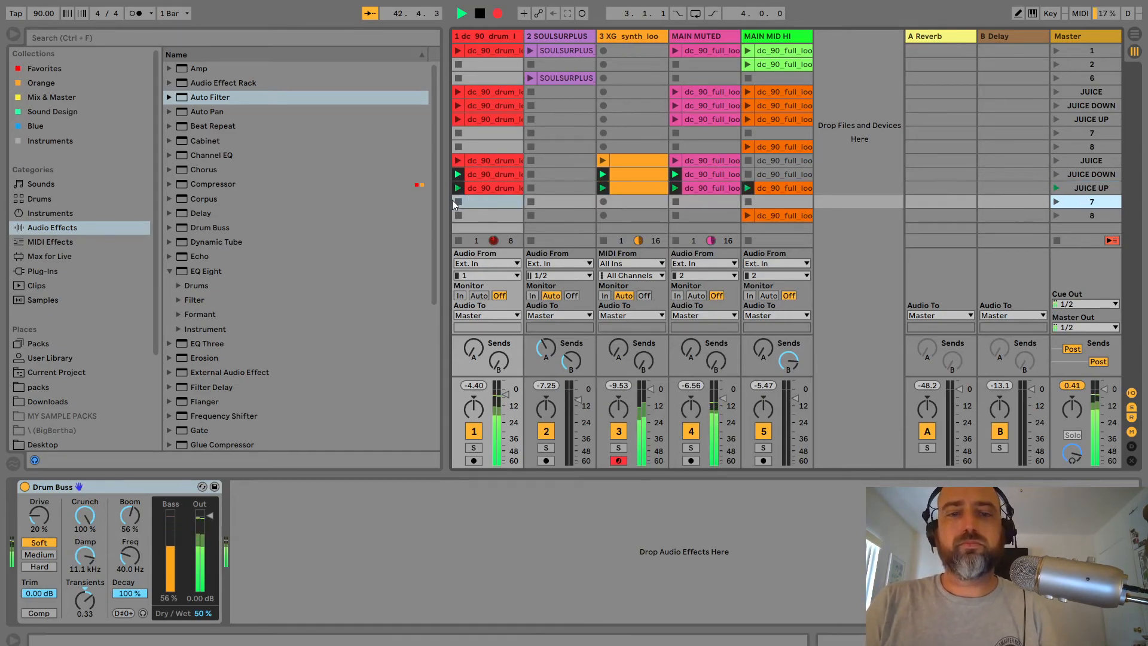
Stop the drum clip for a short break and relaunch the first JUICE scene.
left_click(1084, 161)
left_click(457, 202)
left_click(1082, 93)
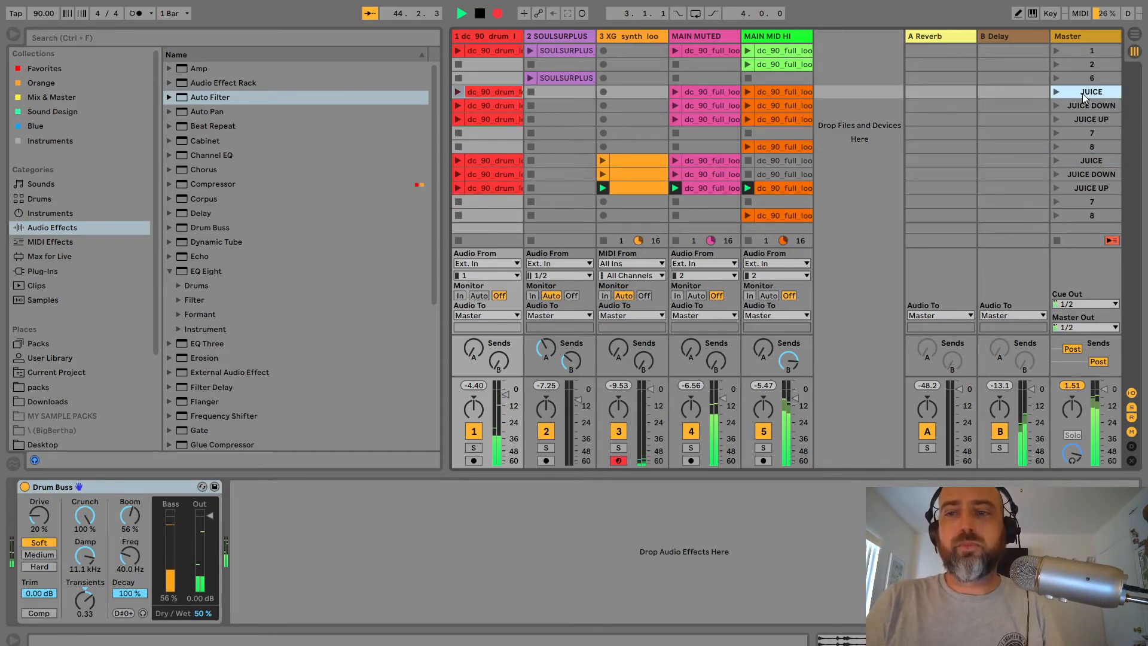
key("Return")
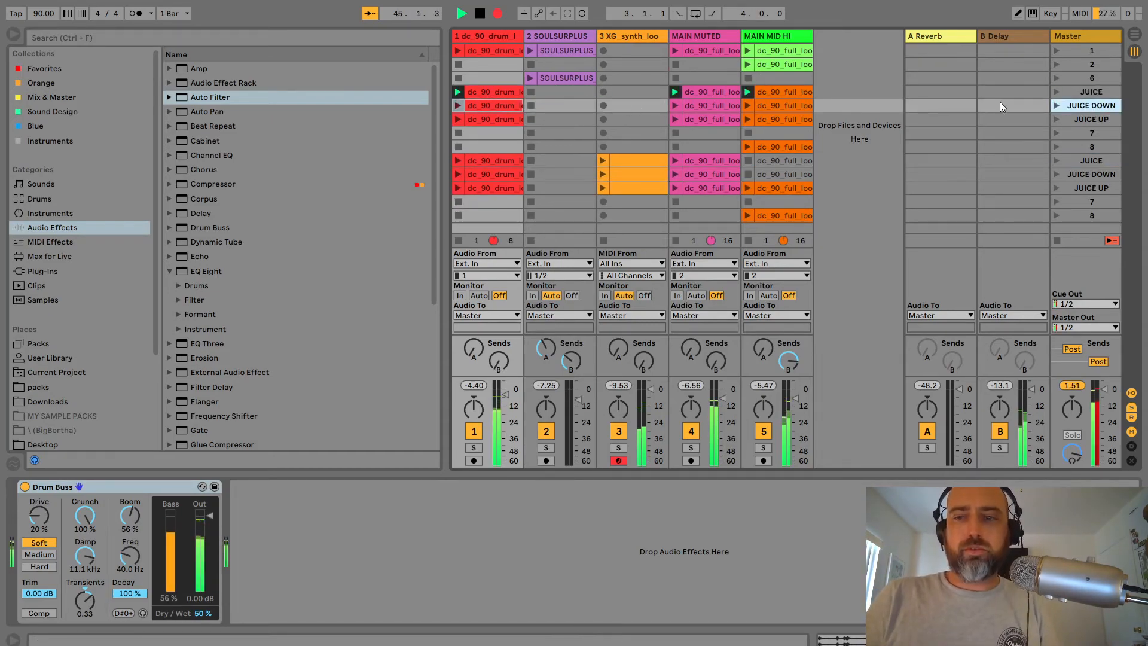
Launch the second JUICE DOWN scene with synth horn, followed by the first JUICE UP and JUICE DOWN scenes.
left_click(1079, 174)
key("Return")
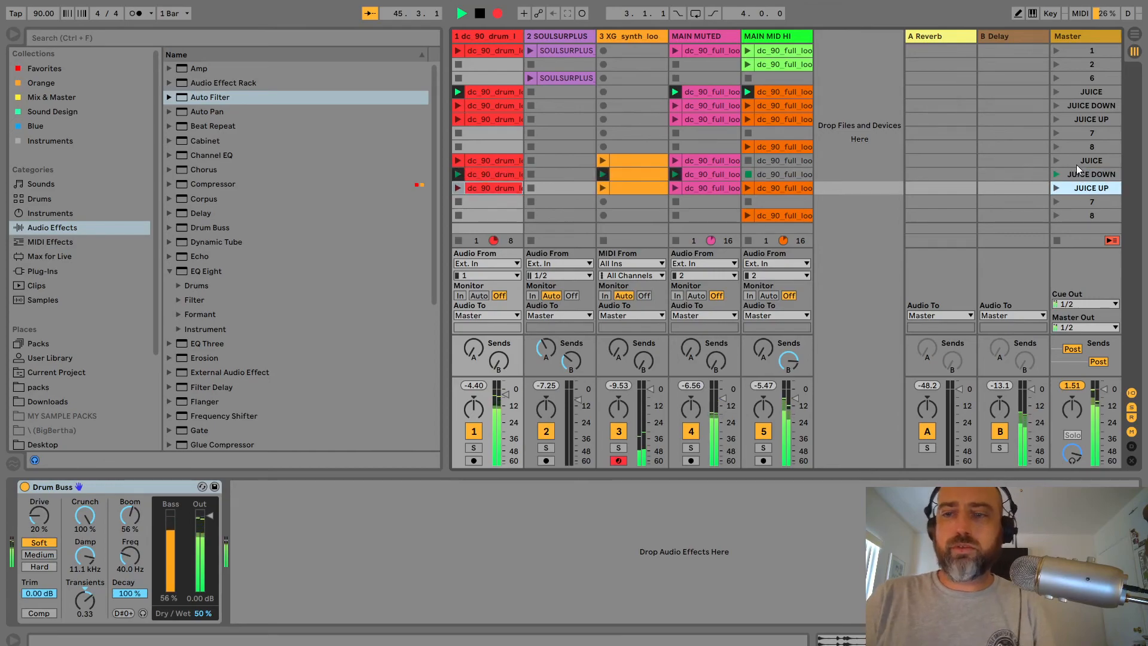
left_click(1085, 120)
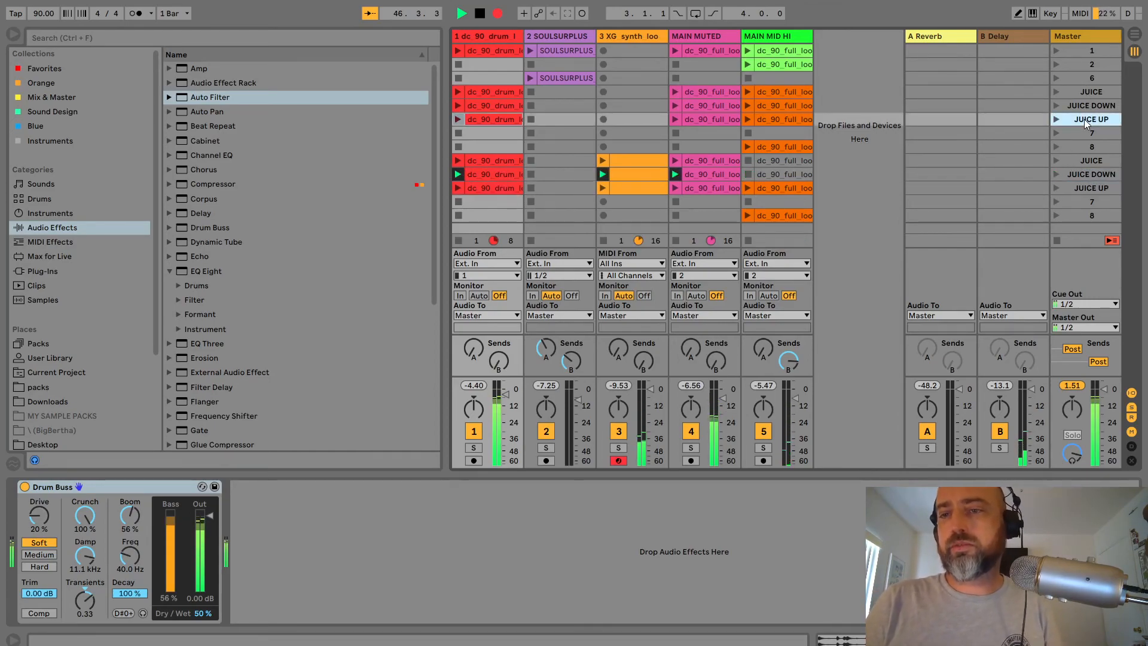
left_click(1083, 105)
key("Return")
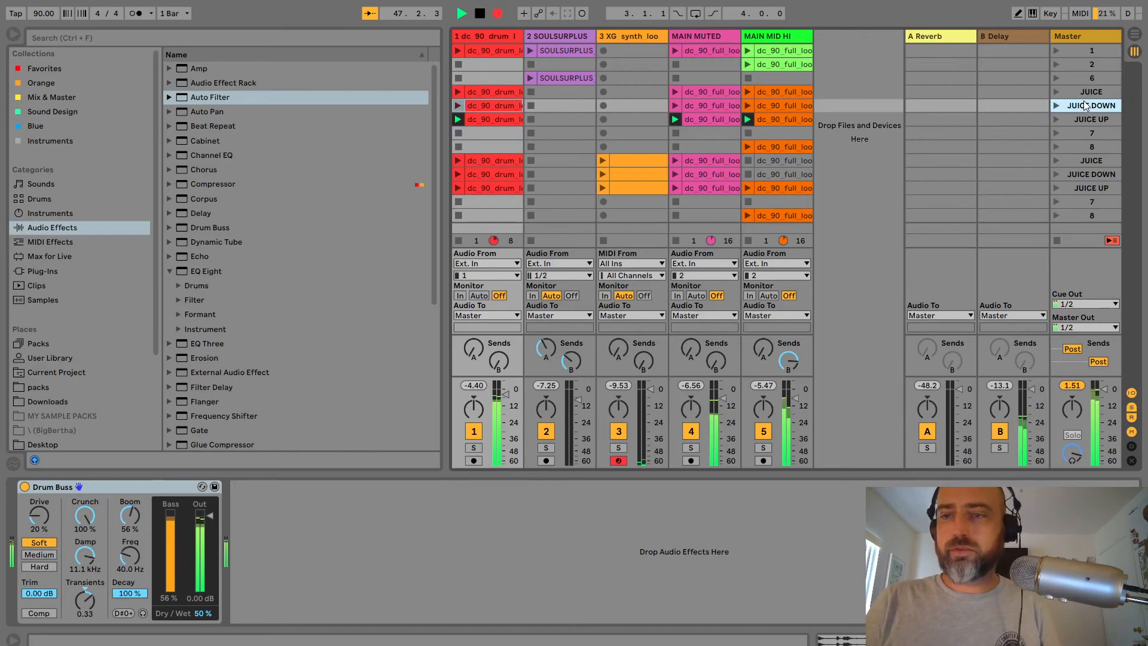
Launch the second set's JUICE DOWN, JUICE UP and JUICE scenes in turn to record another synth horn section.
left_click(1083, 93)
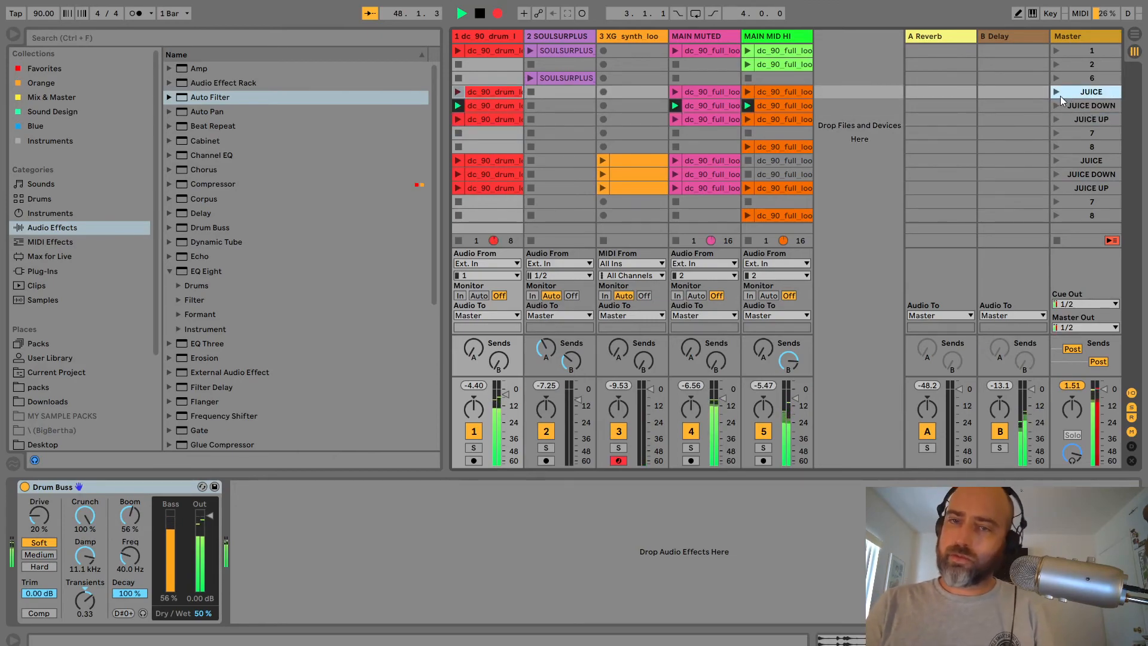
left_click(1080, 174)
key("Return")
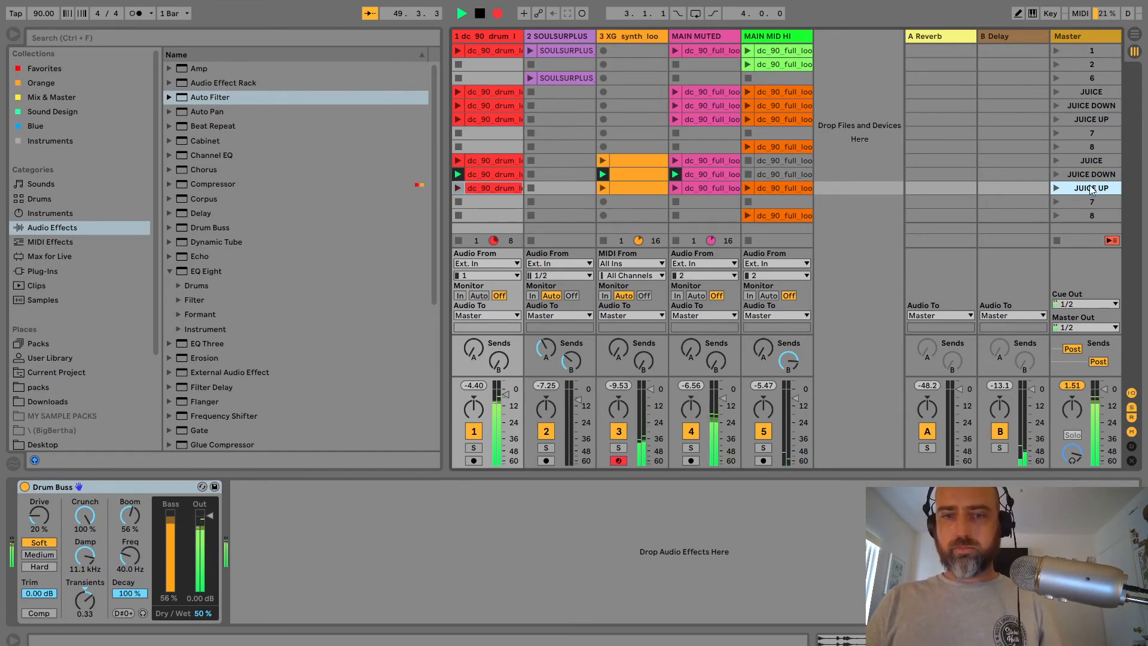
key("Return")
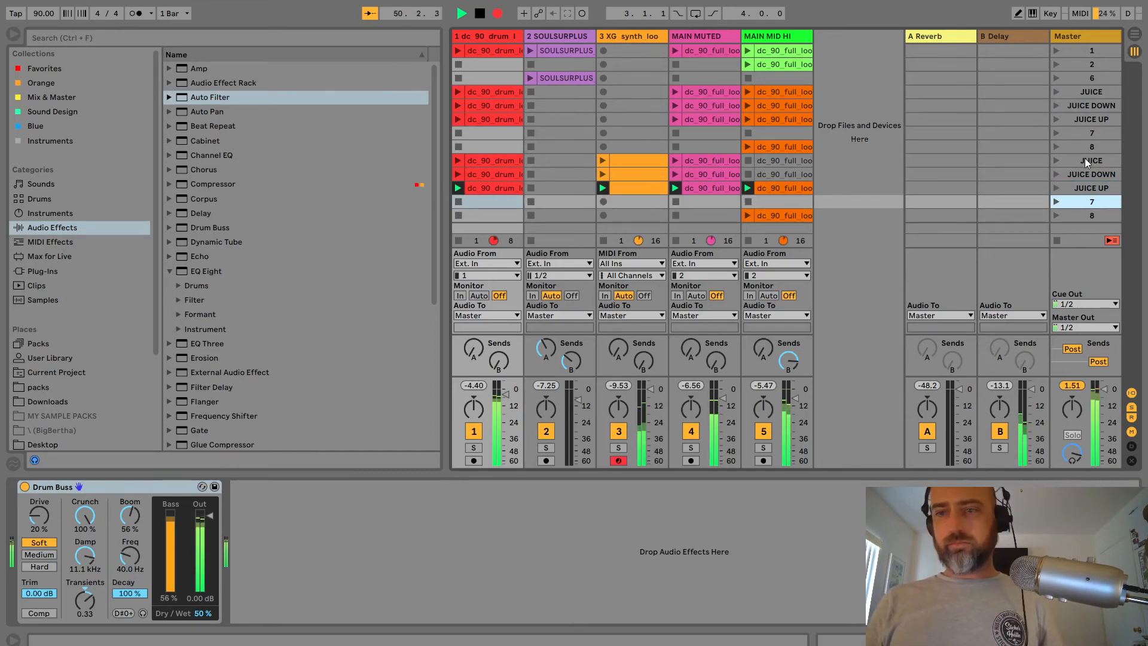
left_click(1084, 158)
key("Return")
Launch scene 6 with only the SOULSURPLUS clip as the ending and stop the arrangement recording.
left_click(1081, 77)
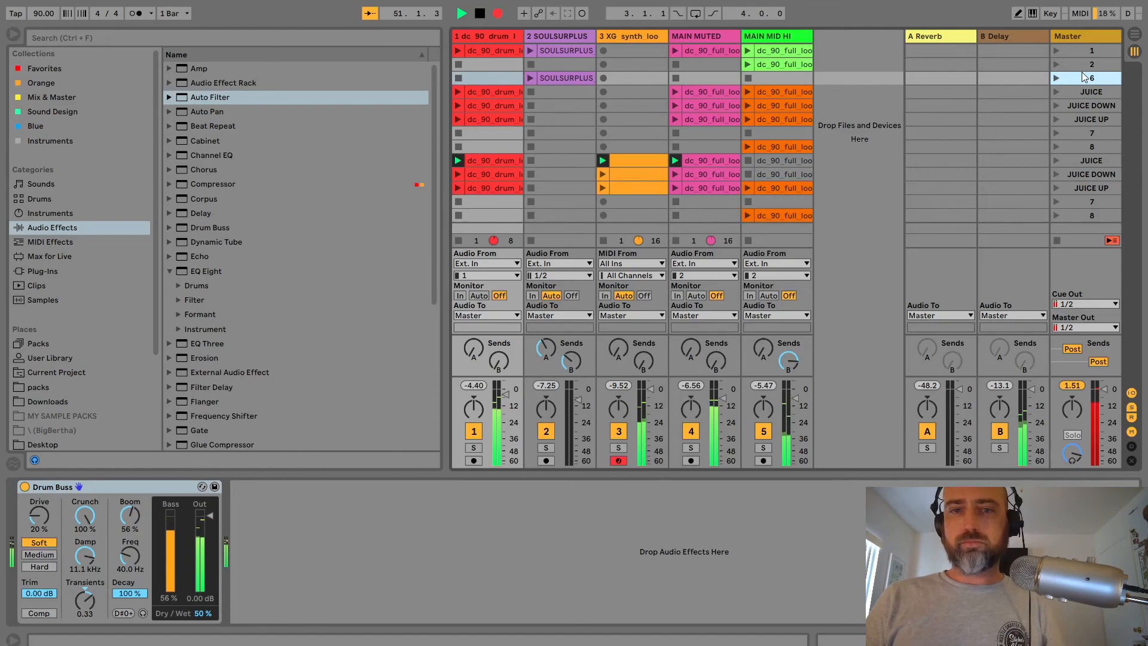
key("Return")
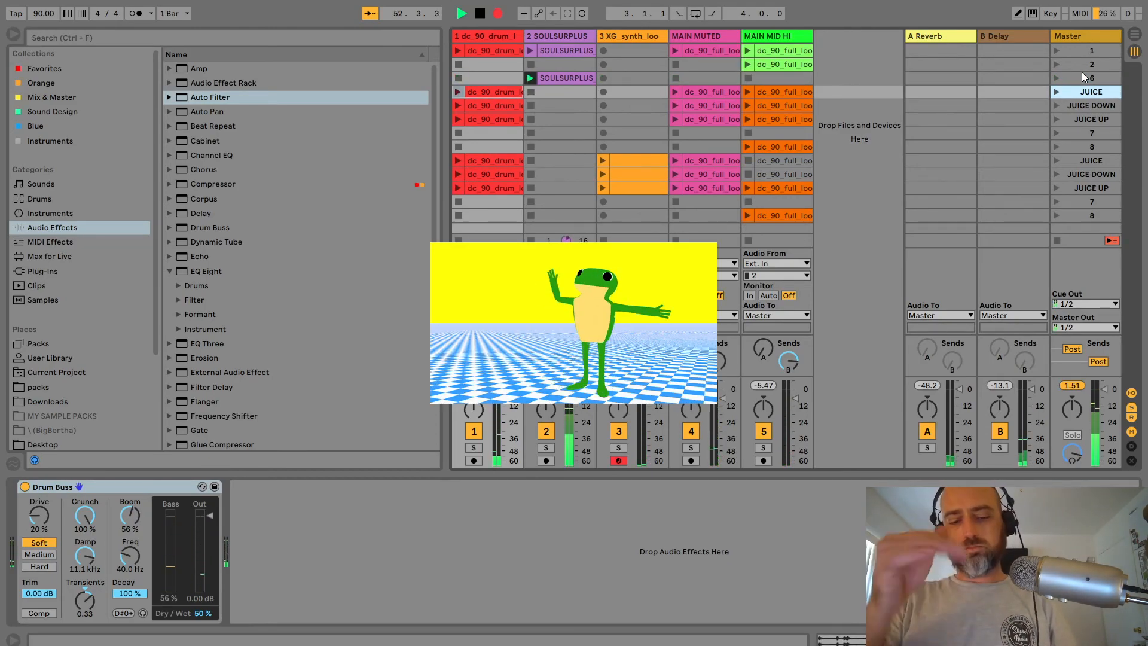
key("space")
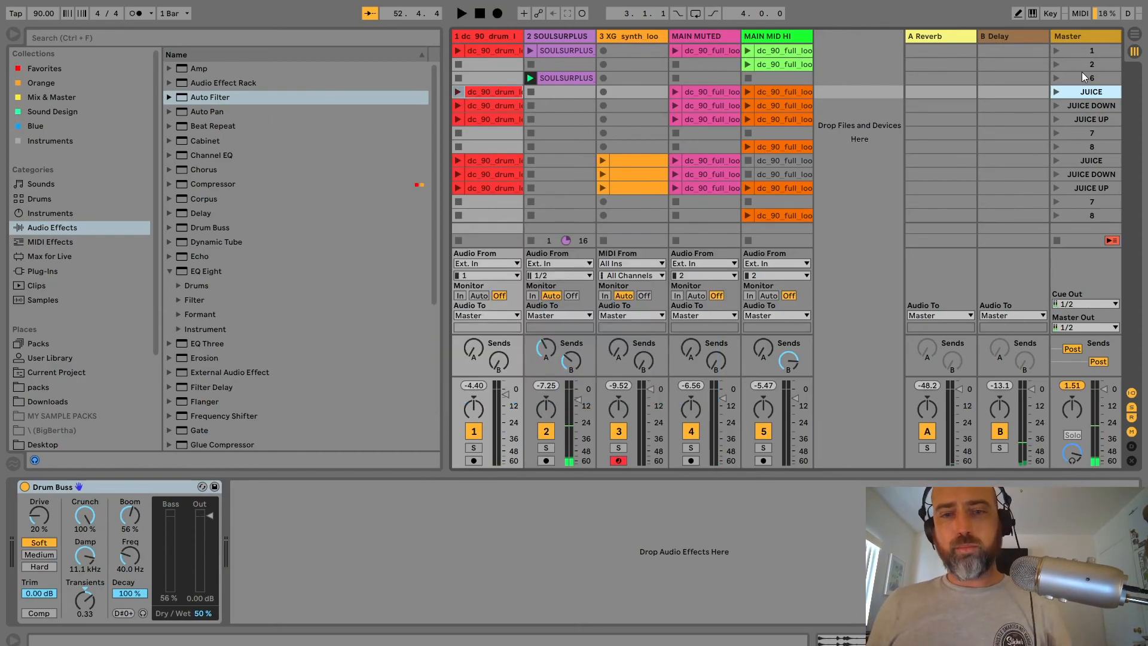